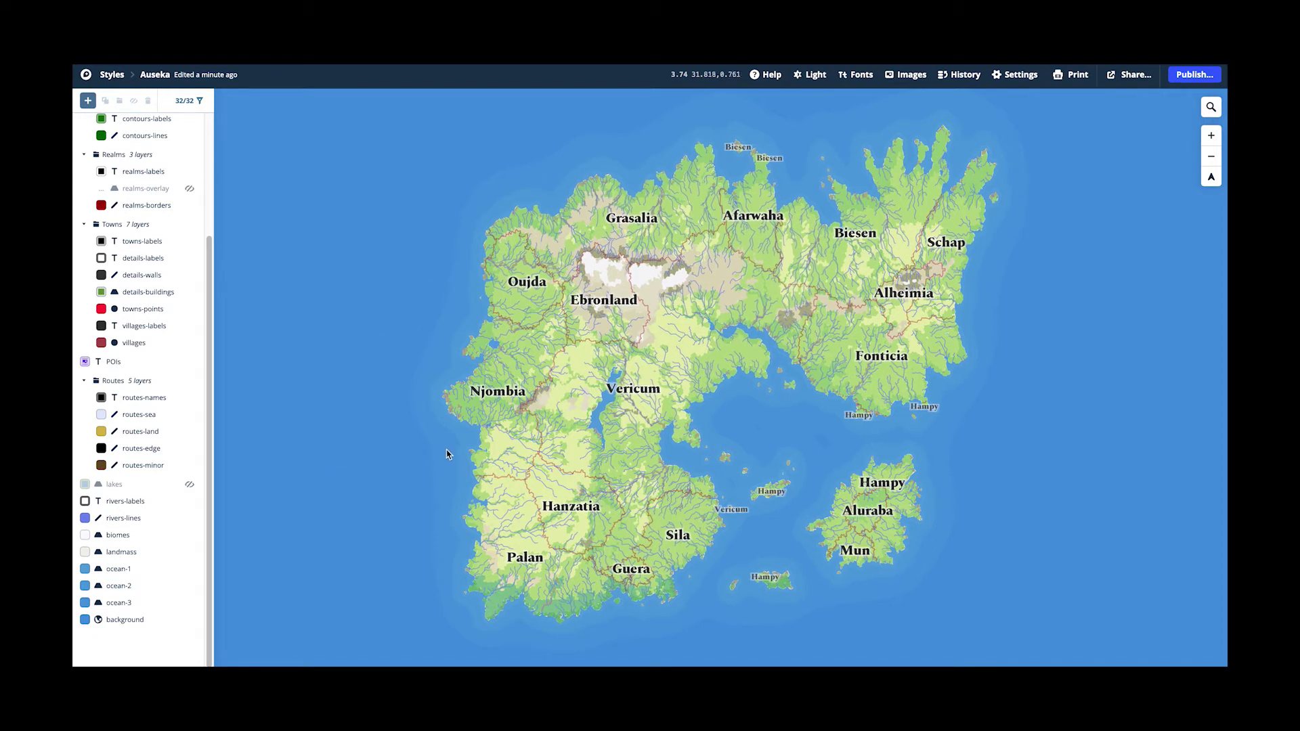
# Zoom in on the Njombia coast and open the background layer's style, showing colour 5d95da.
pyautogui.scroll(5, 446, 454)
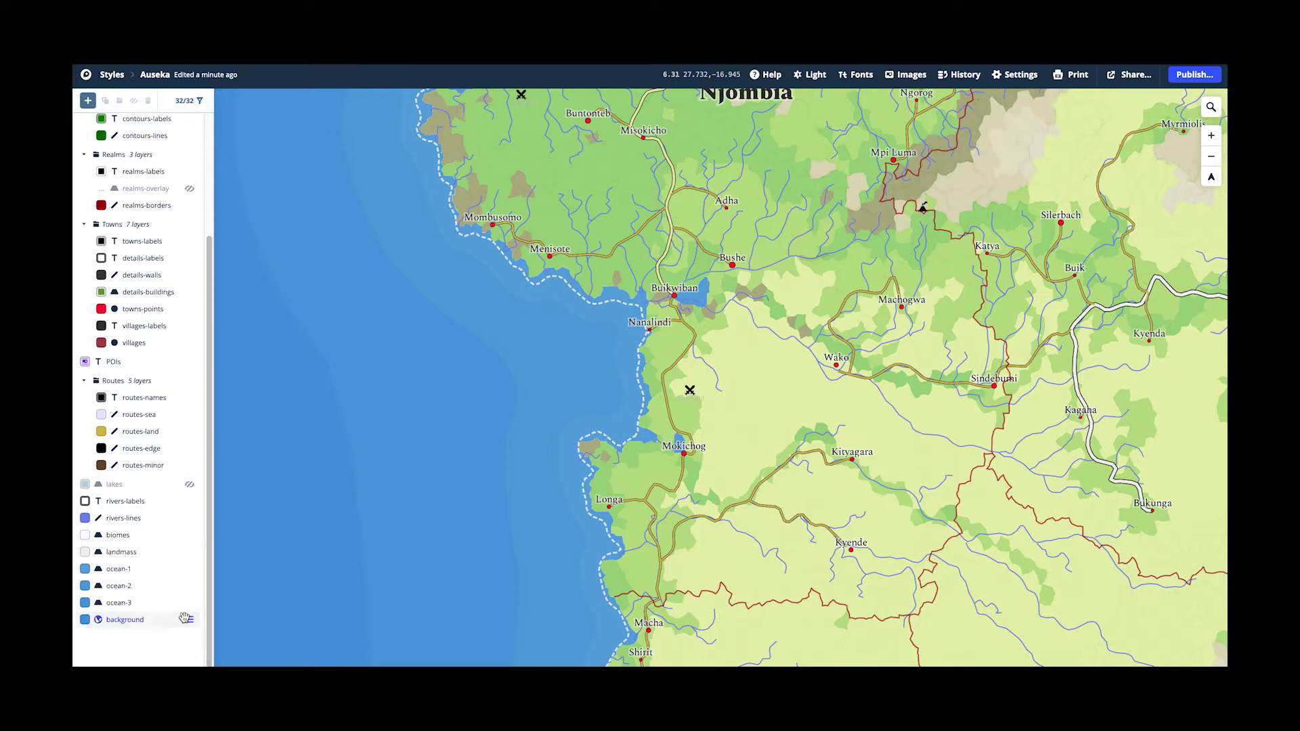
pyautogui.click(127, 621)
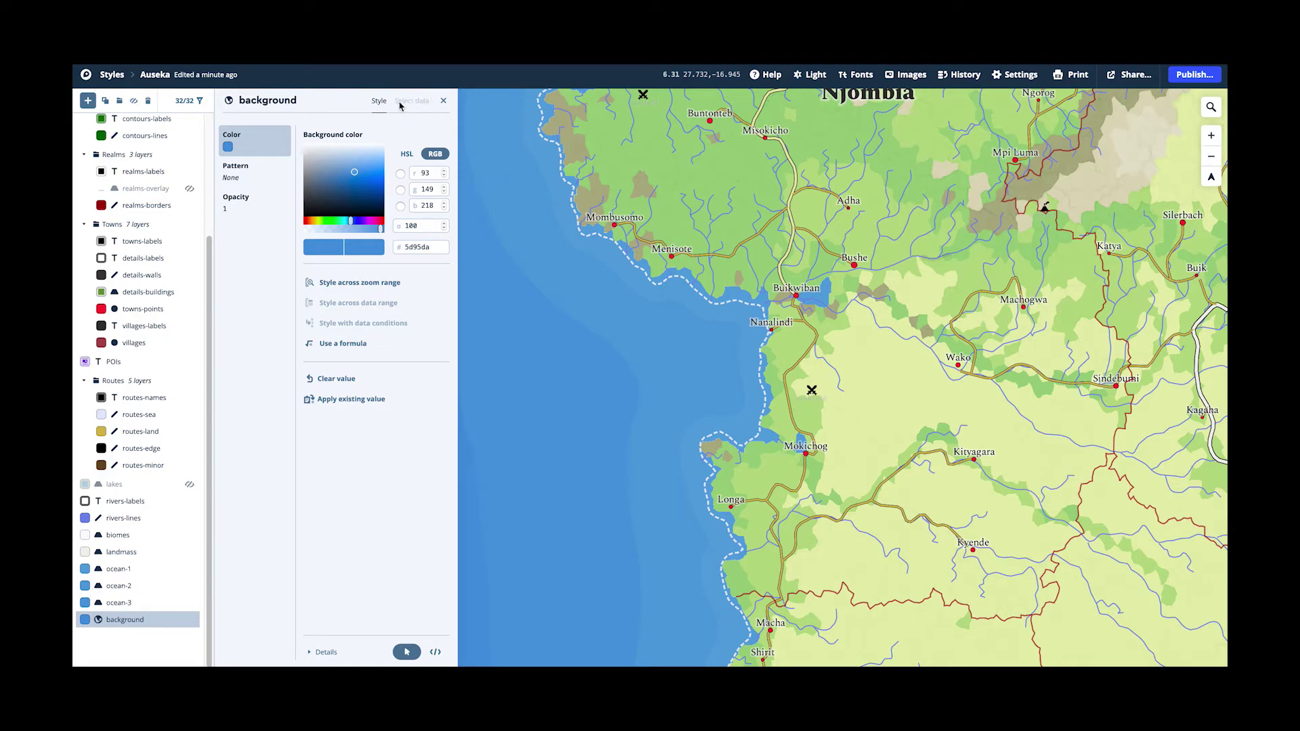
pyautogui.scroll(-5, 656, 340)
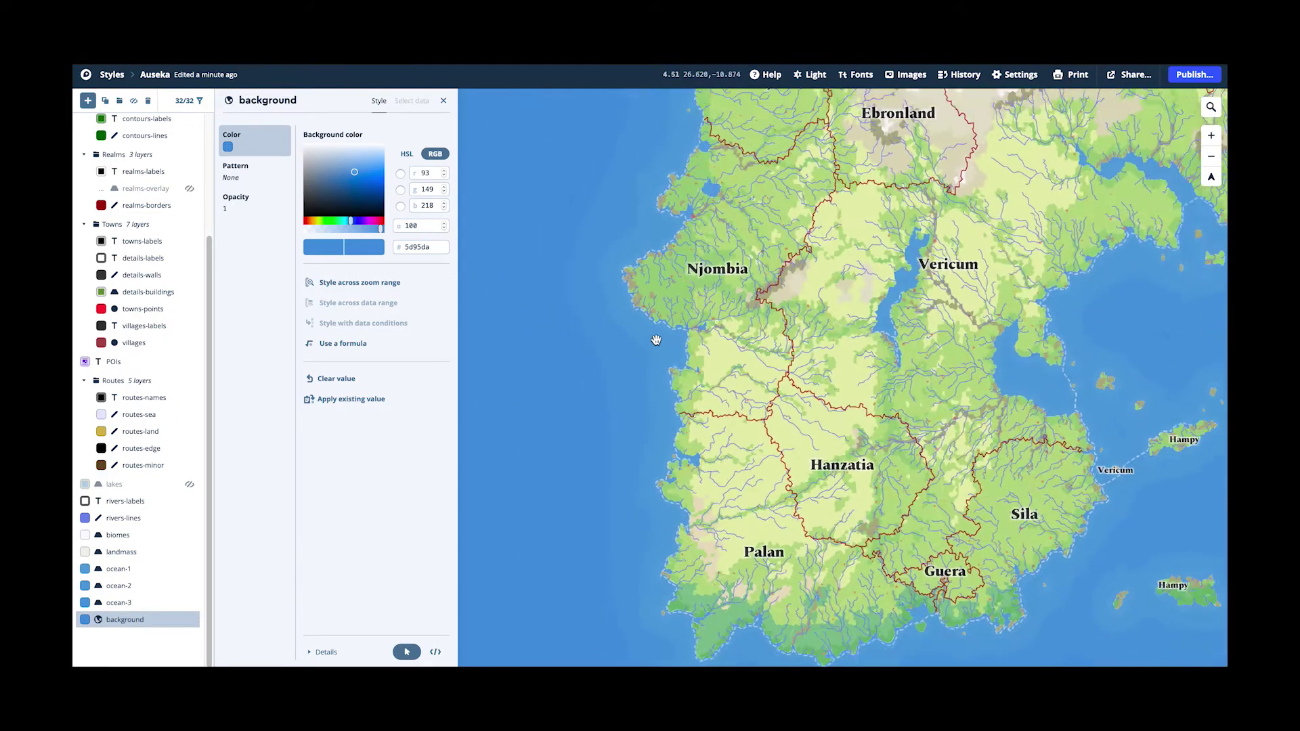
pyautogui.scroll(-4, 760, 336)
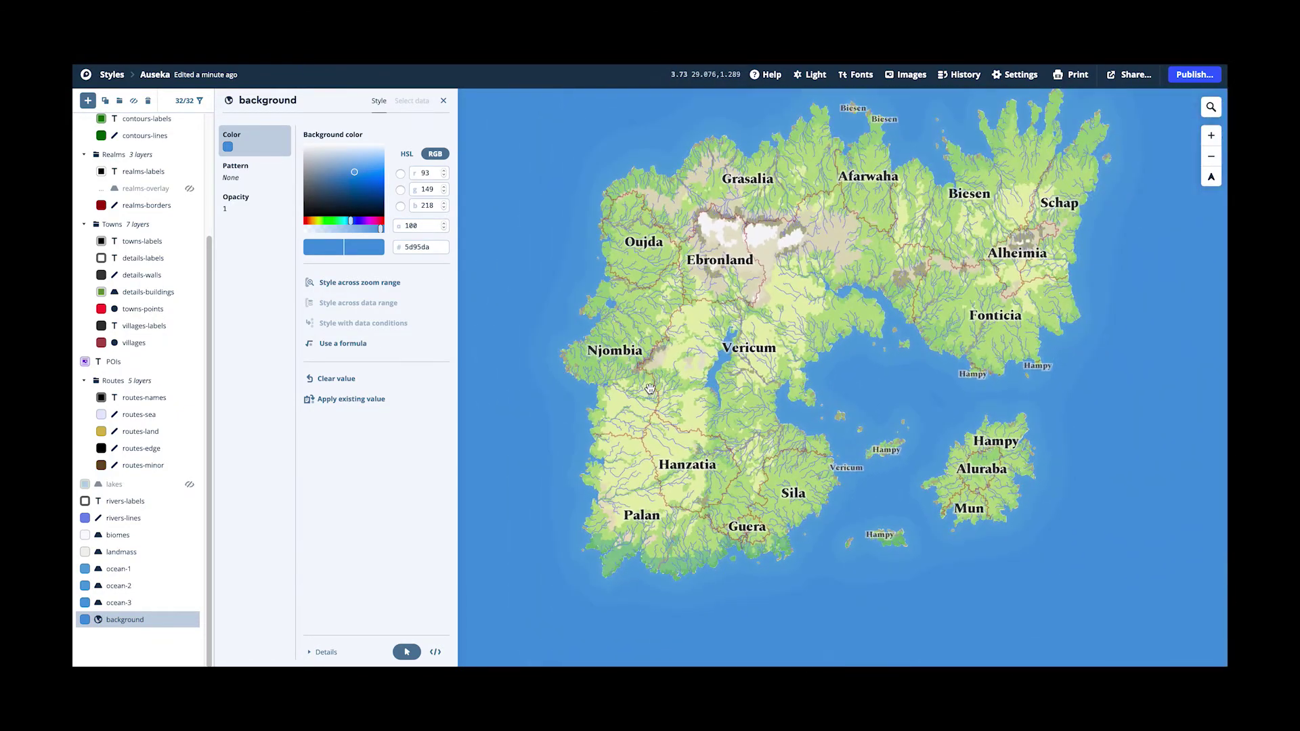
pyautogui.scroll(-5, 650, 389)
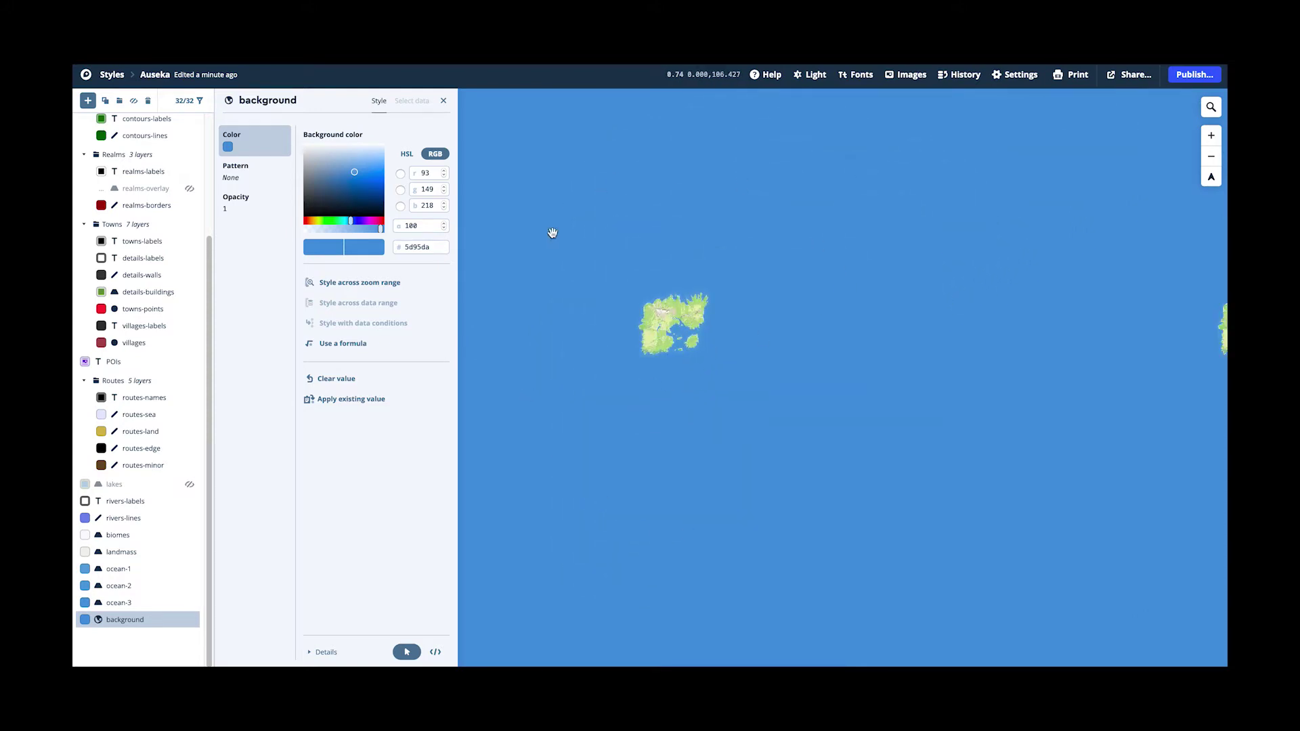
pyautogui.moveTo(719, 342); pyautogui.dragTo(1174, 339)
pyautogui.moveTo(772, 339); pyautogui.dragTo(948, 338)
pyautogui.moveTo(687, 332); pyautogui.dragTo(1002, 313)
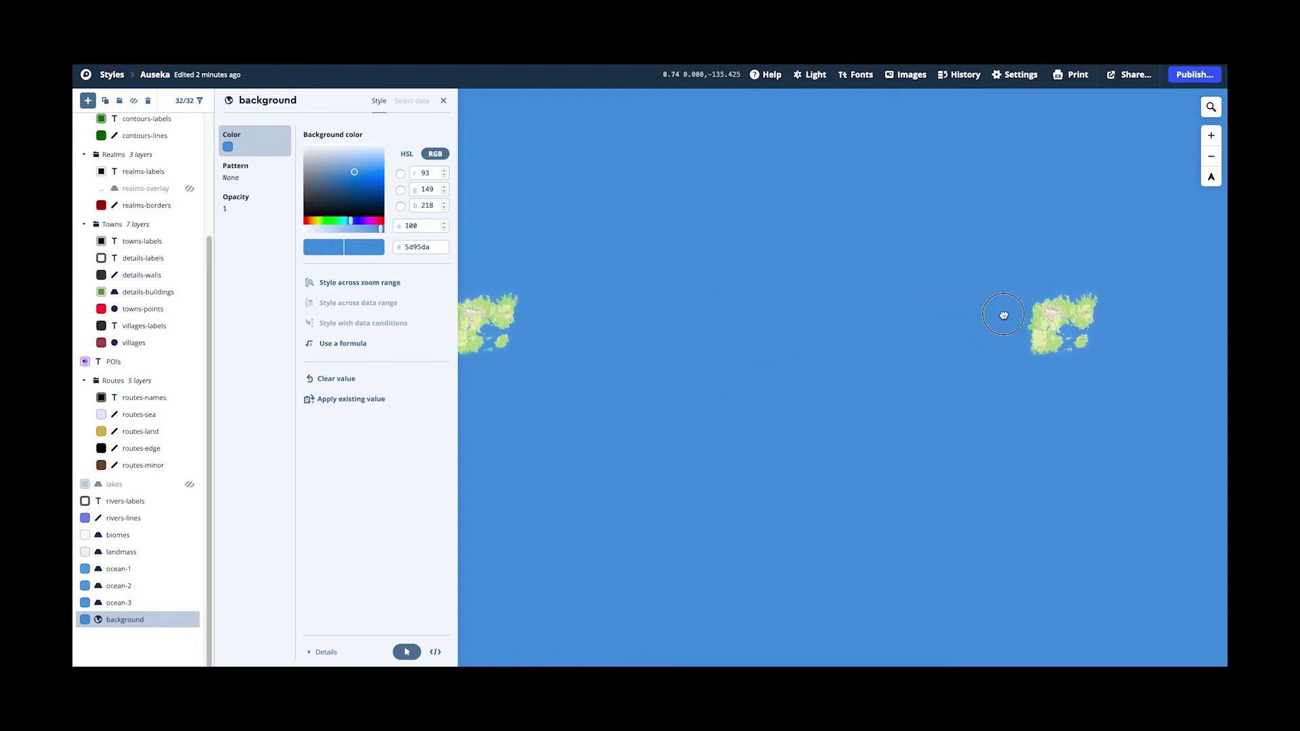
pyautogui.scroll(2, 520, 308)
pyautogui.scroll(10, 520, 308)
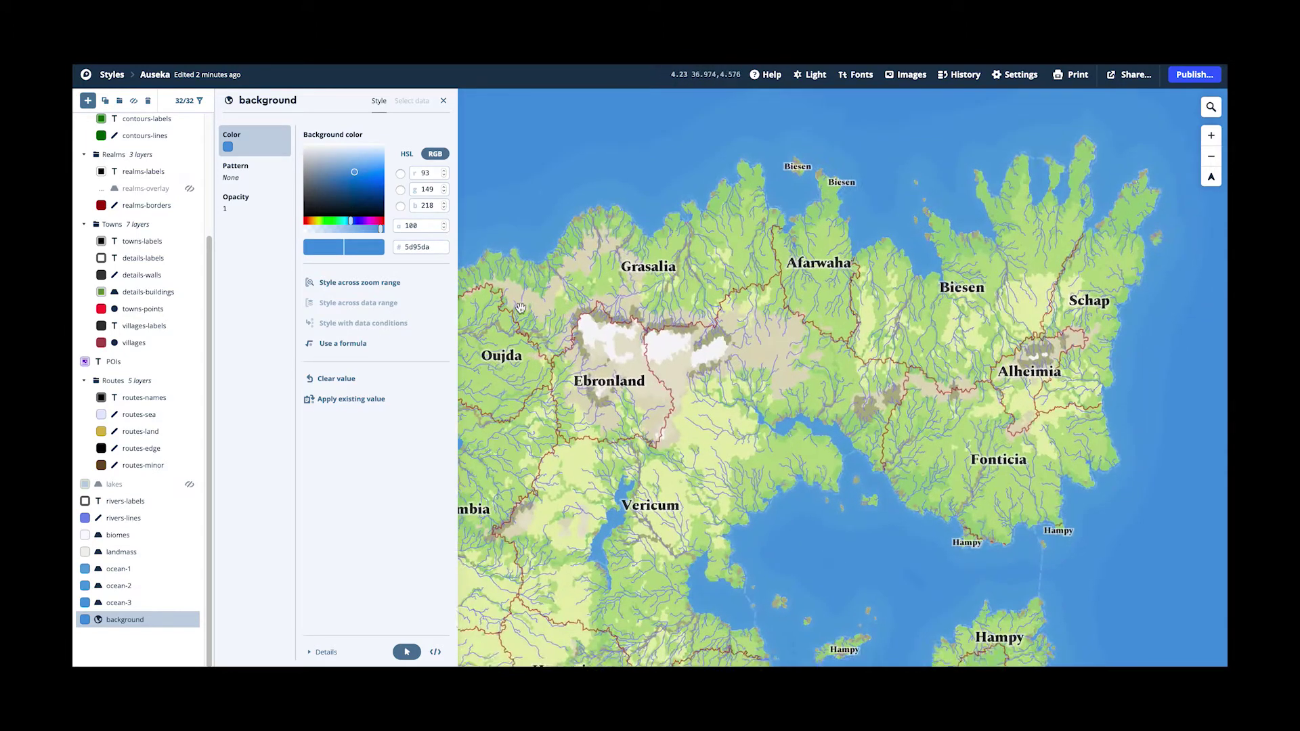
pyautogui.moveTo(641, 425); pyautogui.dragTo(787, 315)
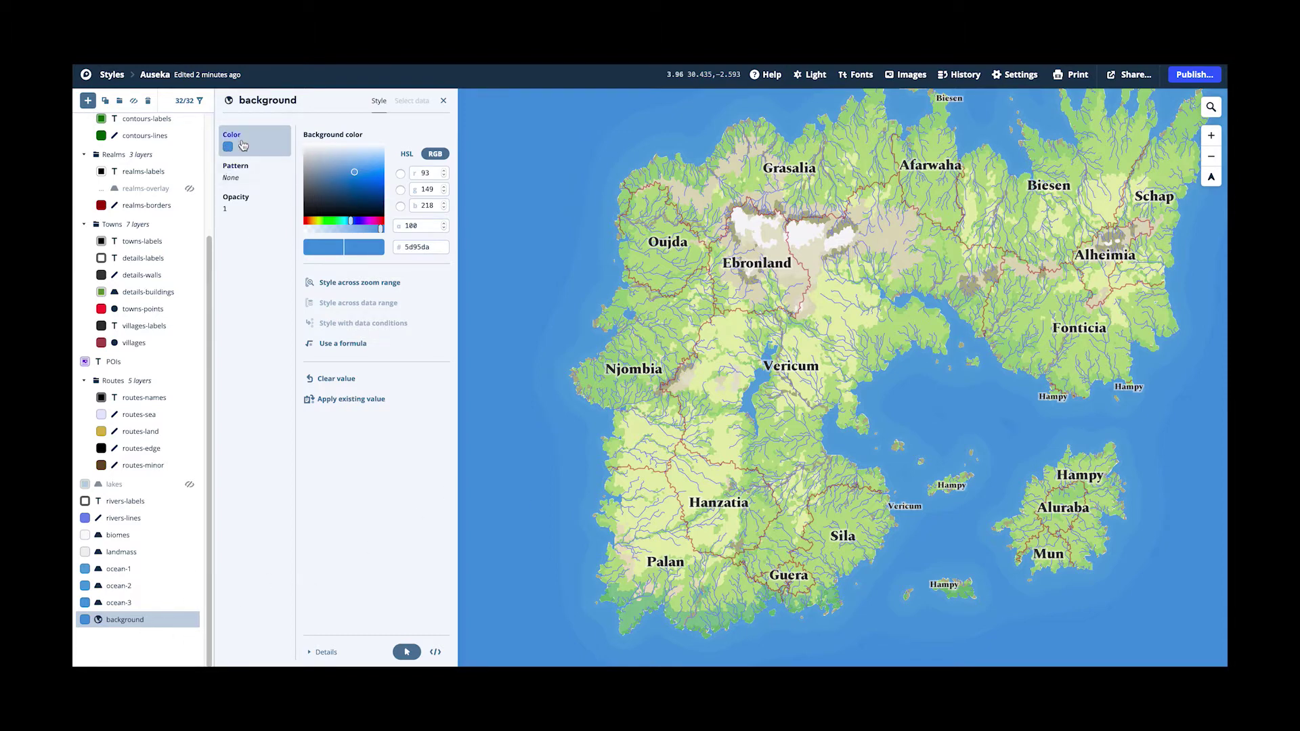
# Inspect the ocean-3 layer's data source and filter to see which ocean band it covers.
pyautogui.click(120, 603)
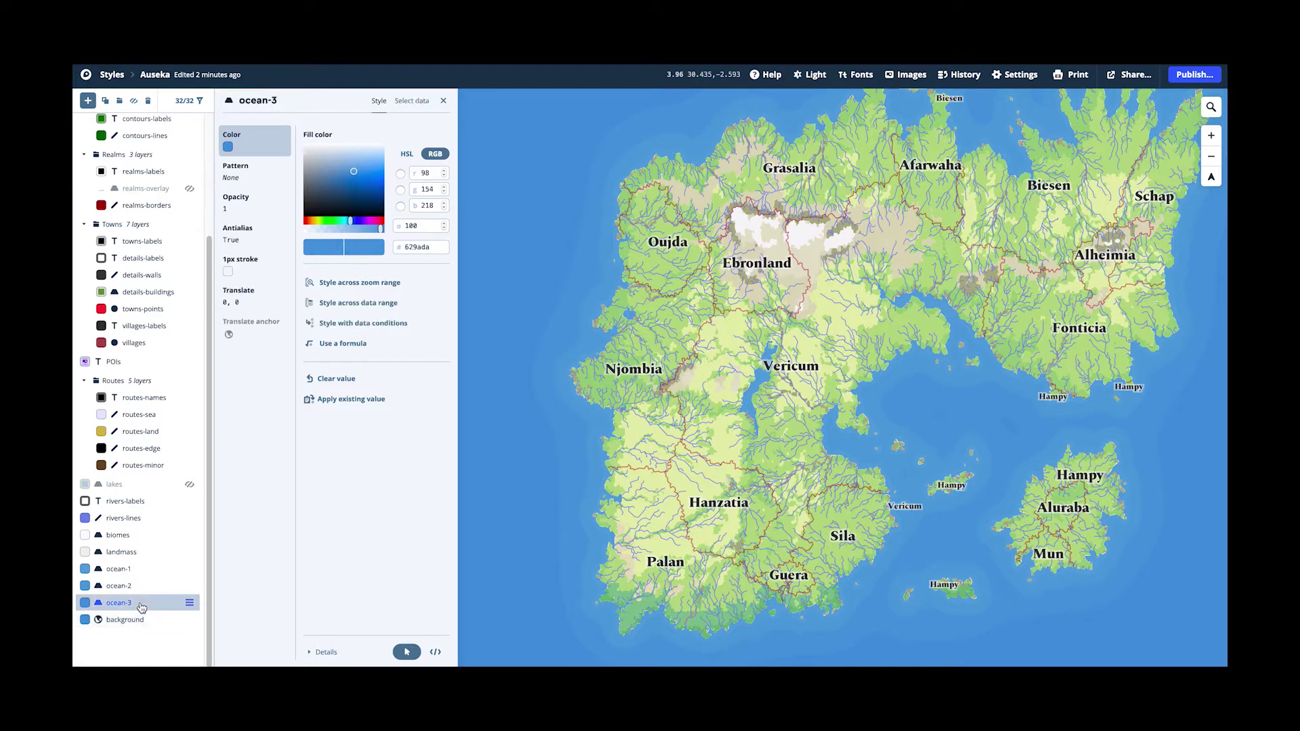
pyautogui.click(411, 101)
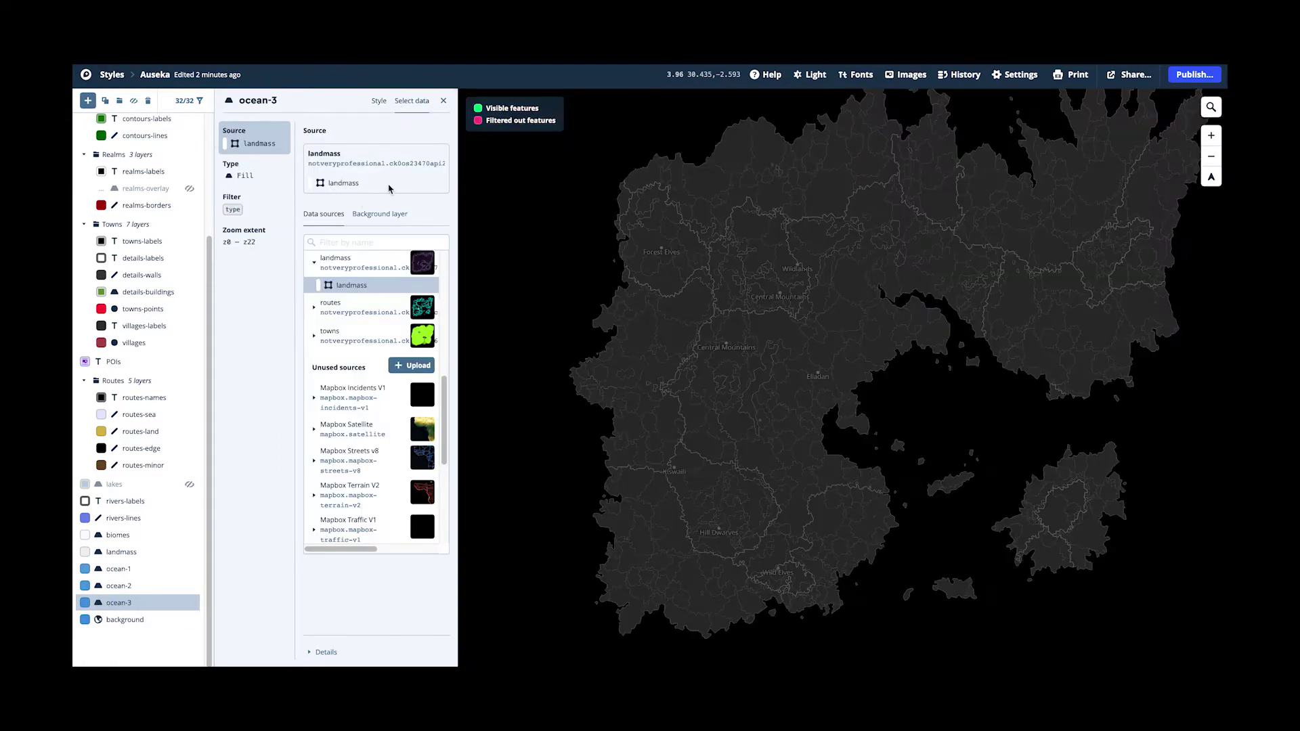
pyautogui.click(232, 203)
# Compare ocean-2 and ocean-1 coverage, then view ocean-1's fill colour 6ca3da near Njombia.
pyautogui.click(128, 586)
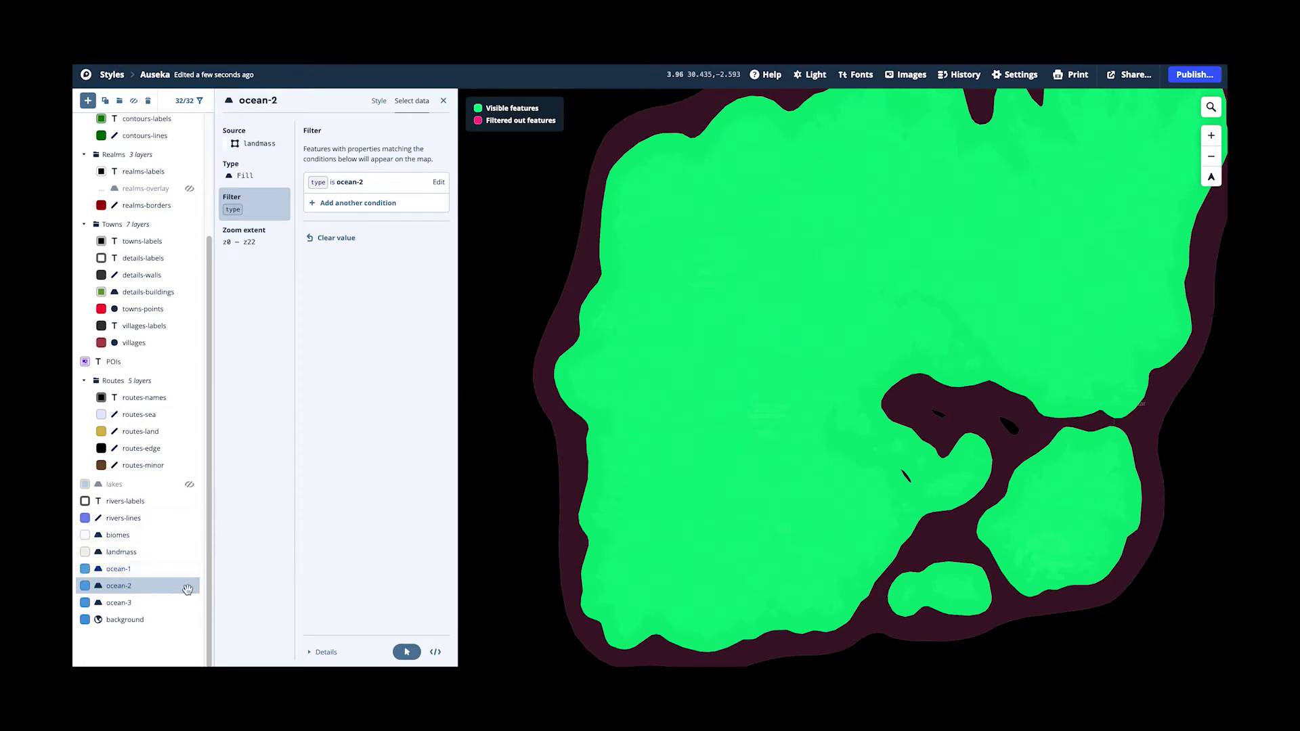
pyautogui.click(135, 573)
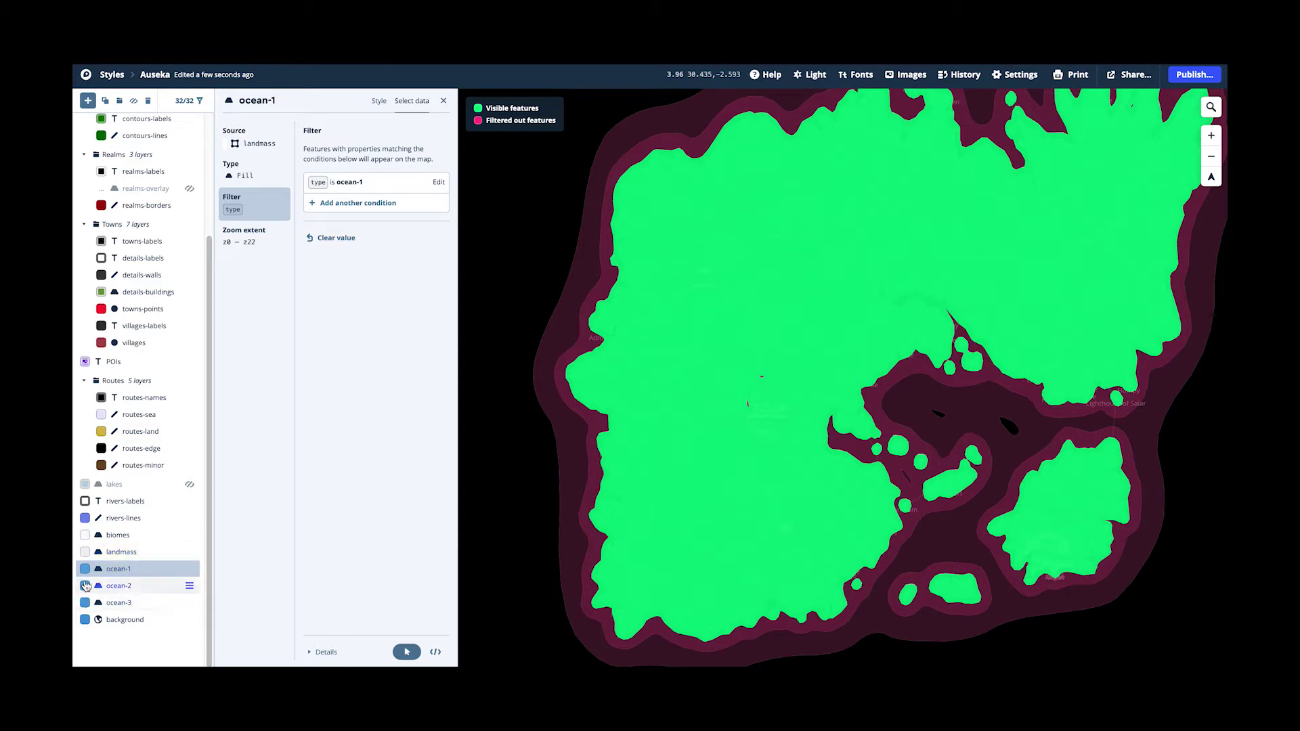
pyautogui.click(374, 100)
pyautogui.scroll(2, 572, 338)
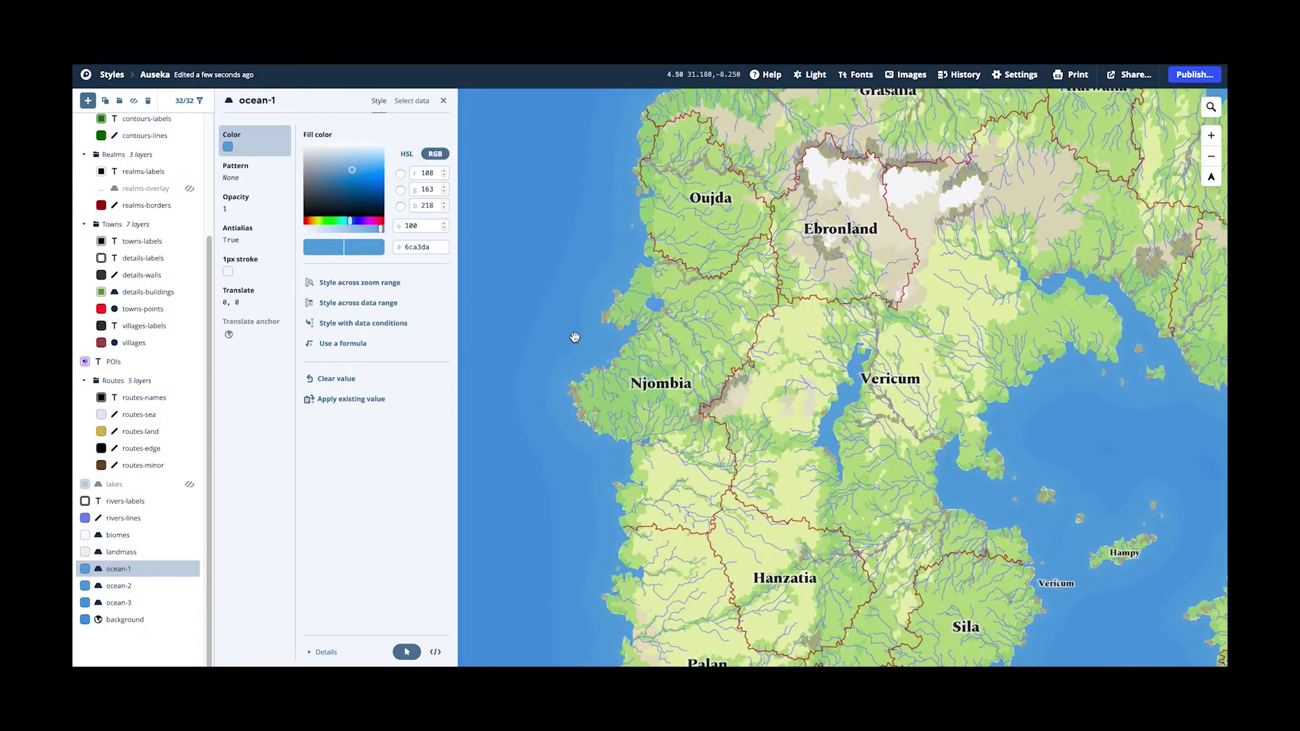
pyautogui.scroll(3, 574, 337)
pyautogui.moveTo(649, 387); pyautogui.dragTo(841, 311)
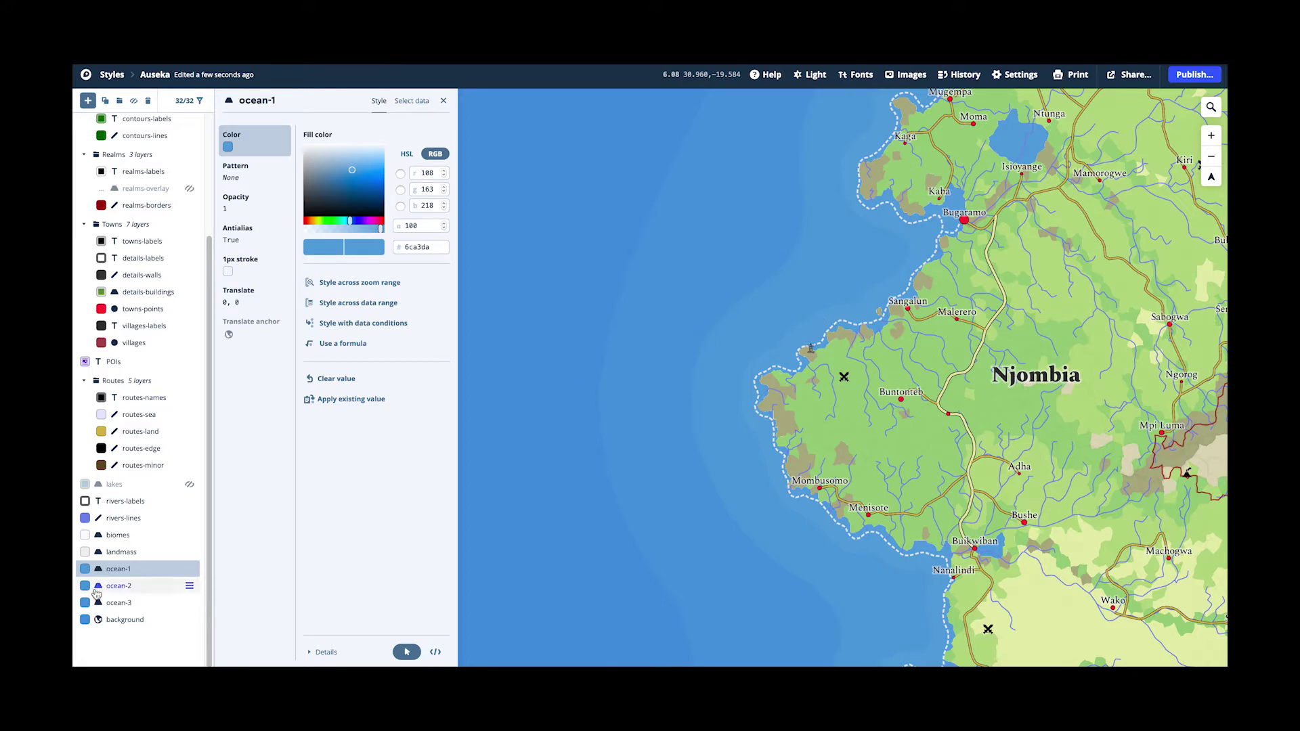
# Check the landmass layer's data, then view the biomes layer's biomes-4v1g1 Fill source.
pyautogui.click(126, 552)
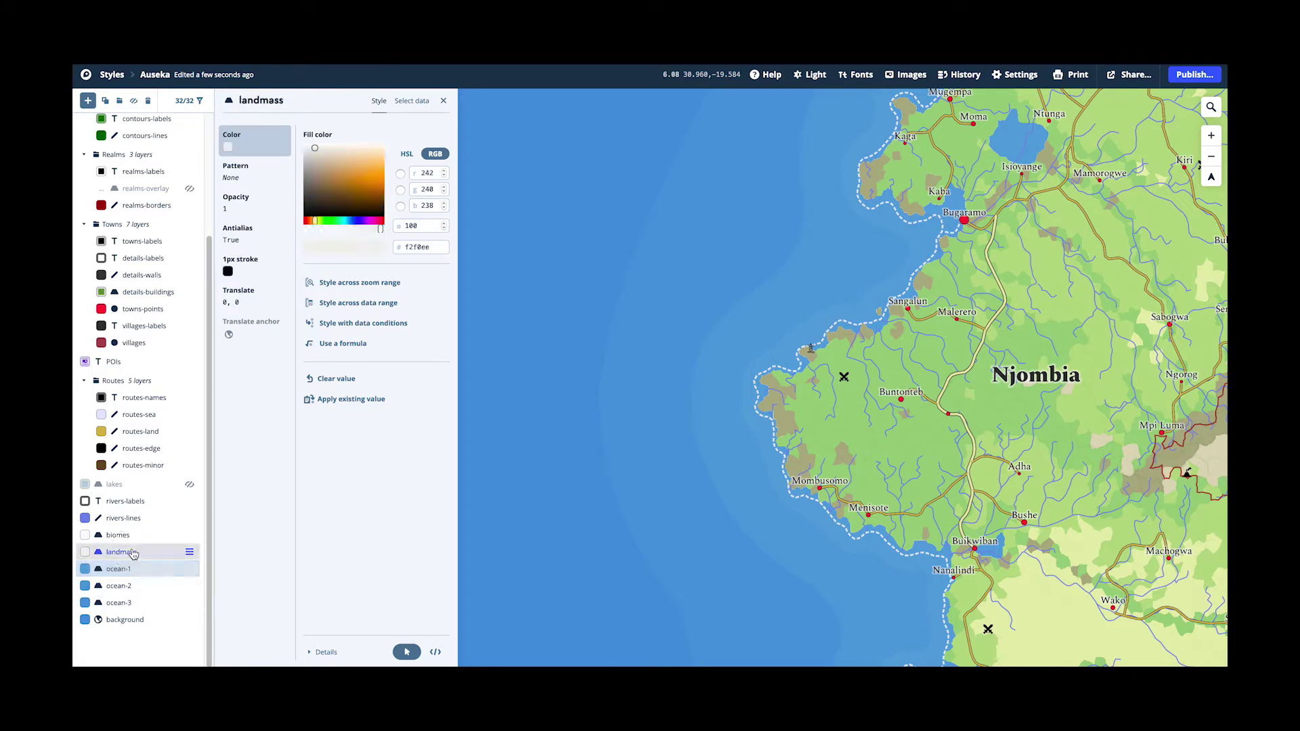
pyautogui.click(400, 103)
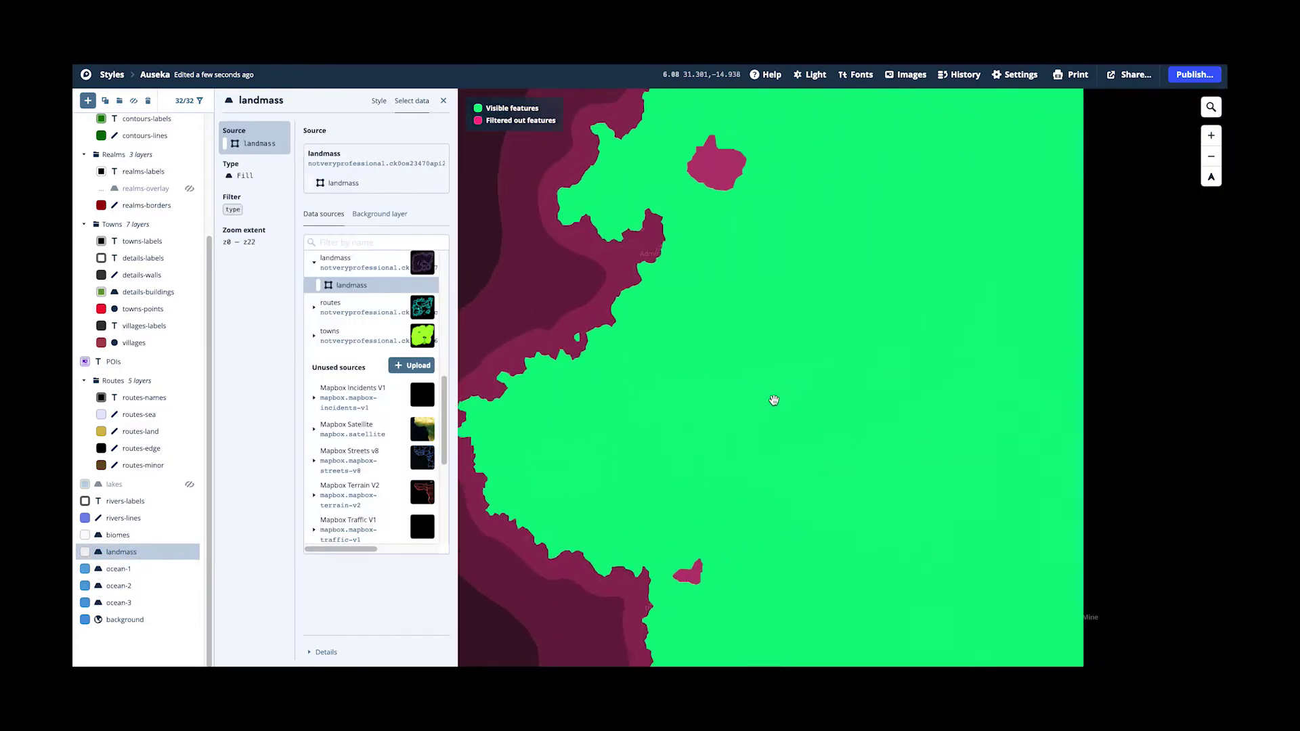
pyautogui.scroll(-2, 774, 400)
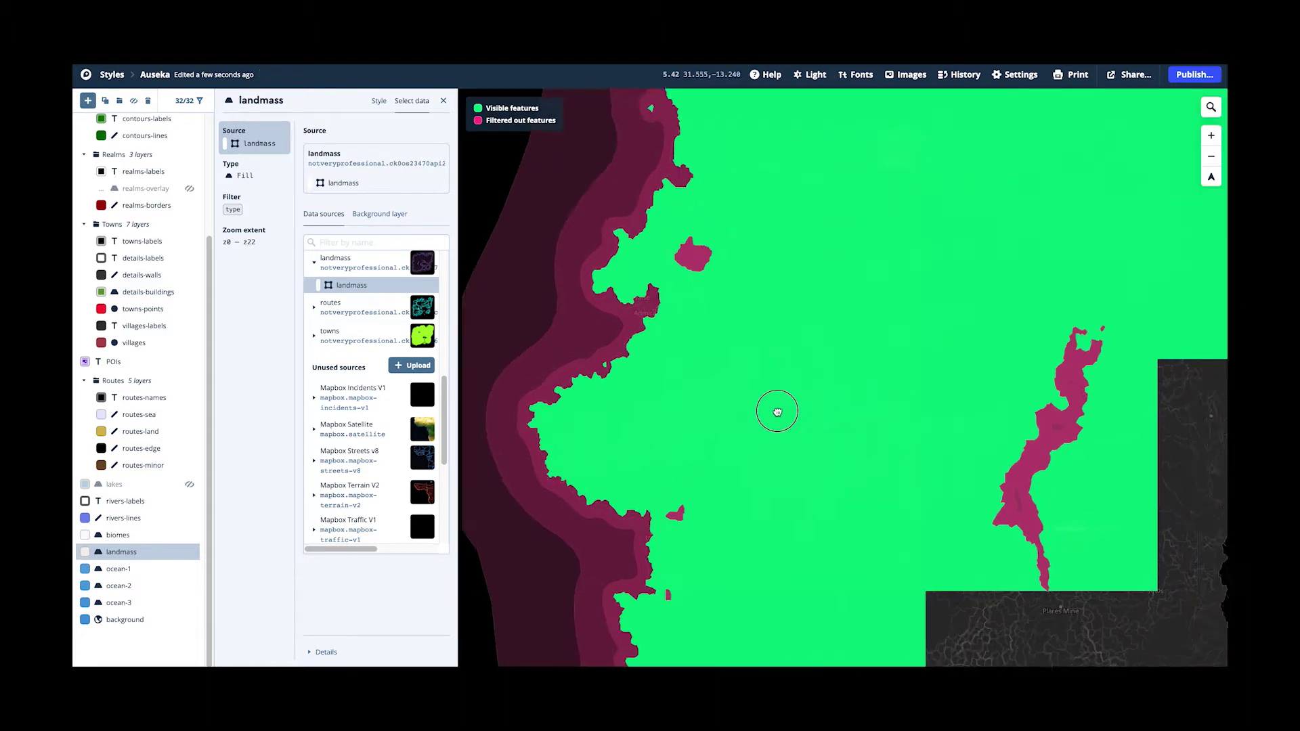
pyautogui.moveTo(778, 411); pyautogui.dragTo(752, 415)
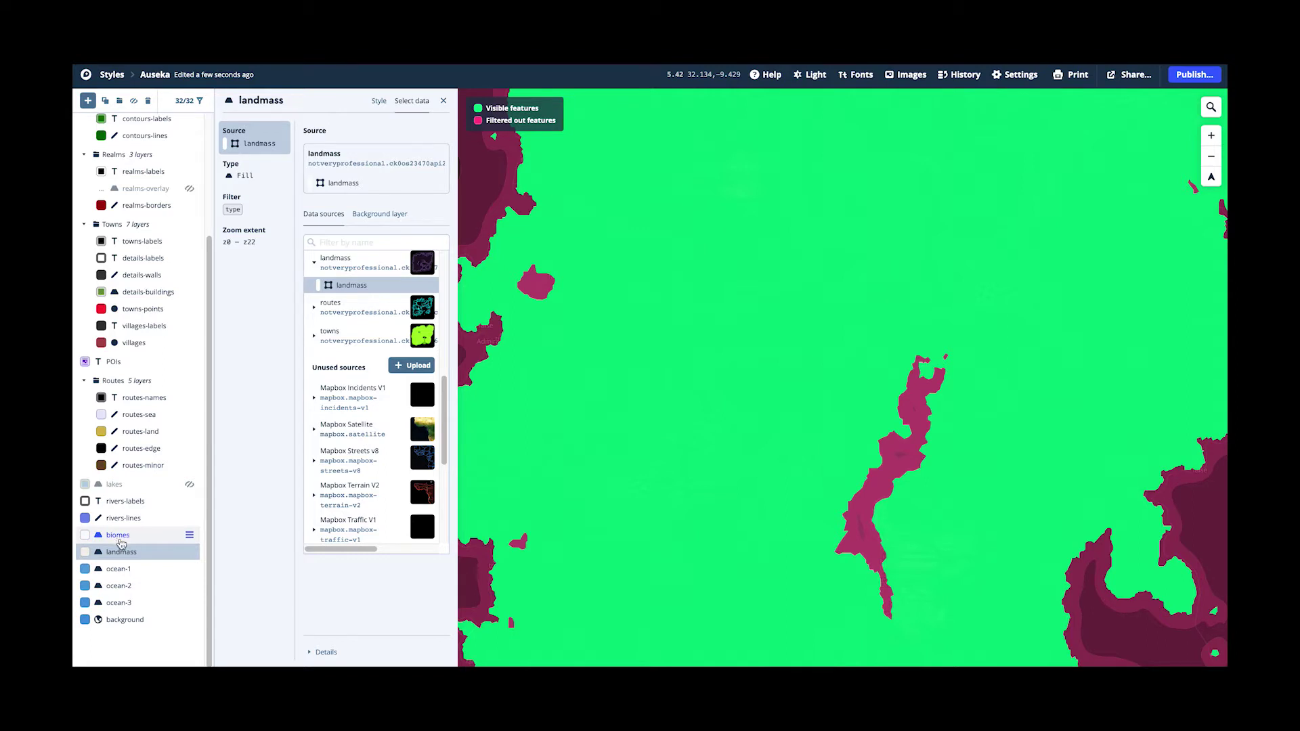
pyautogui.click(118, 535)
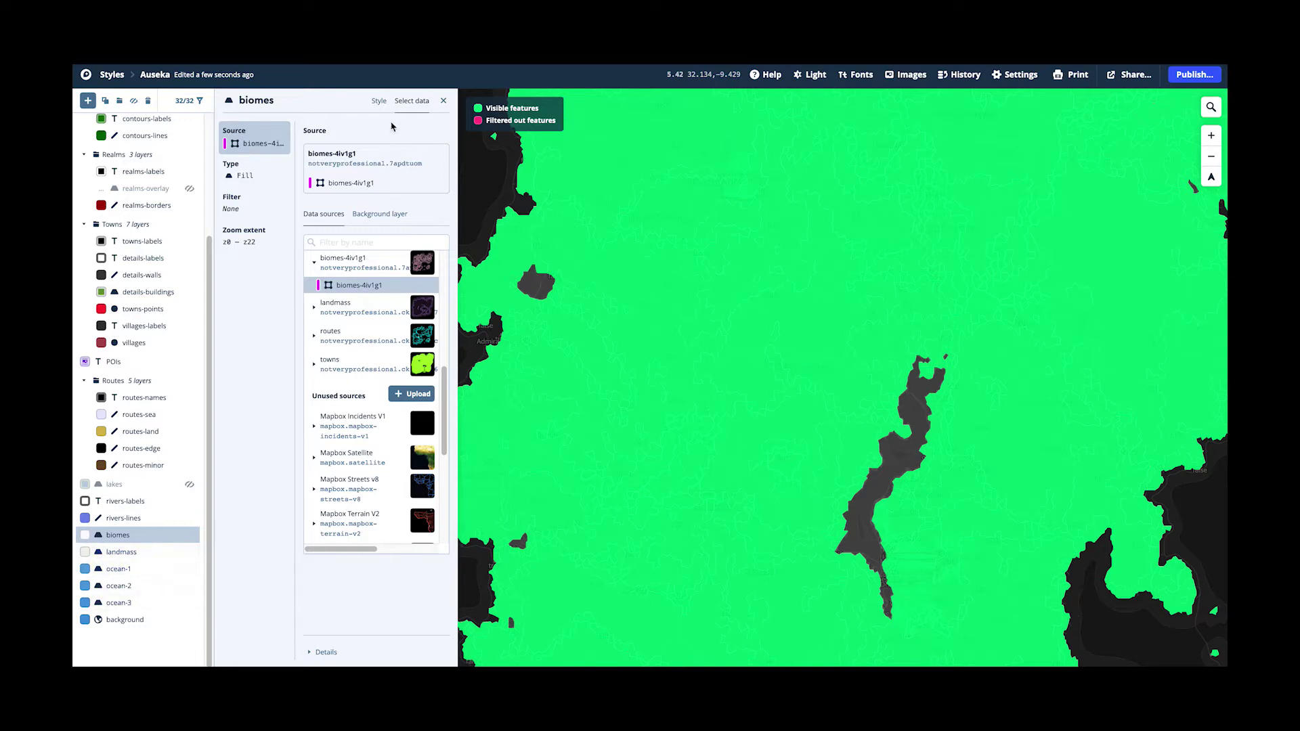
# Hide the biomes layer and preview the realms-overlay colours across the whole island.
pyautogui.click(379, 101)
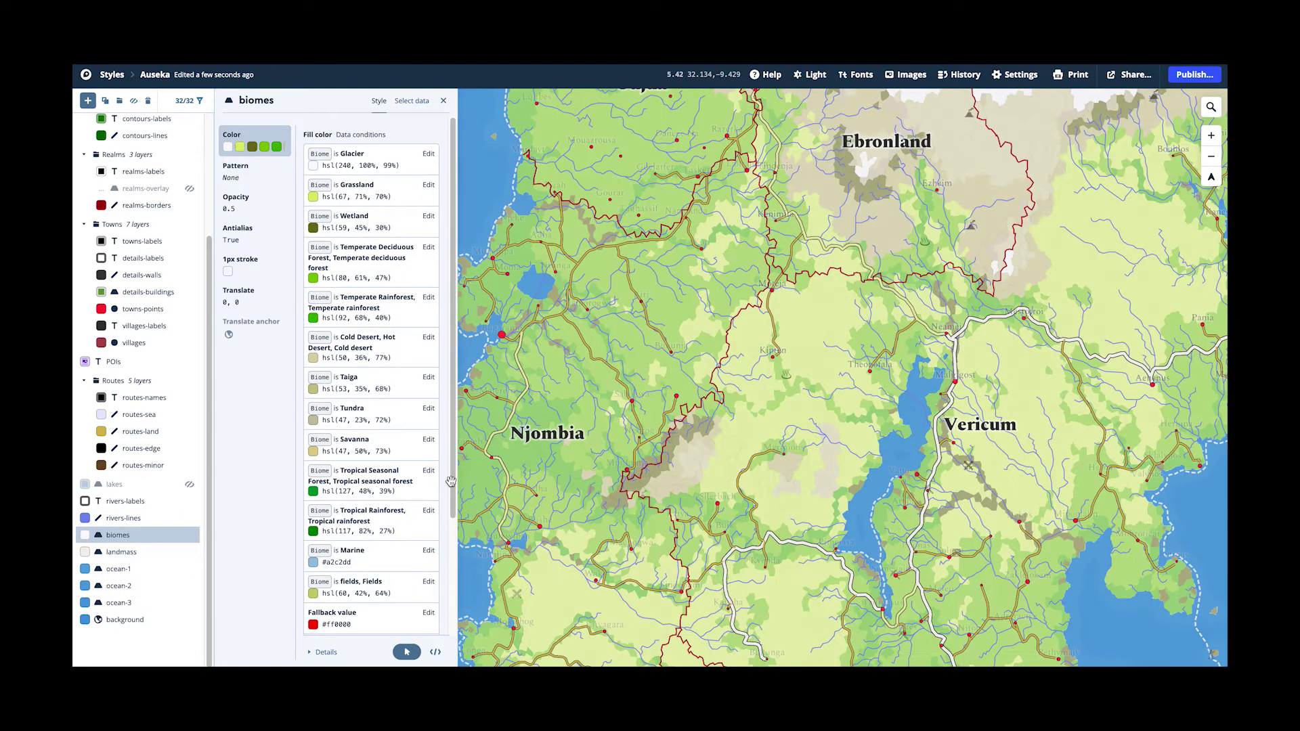
pyautogui.click(134, 101)
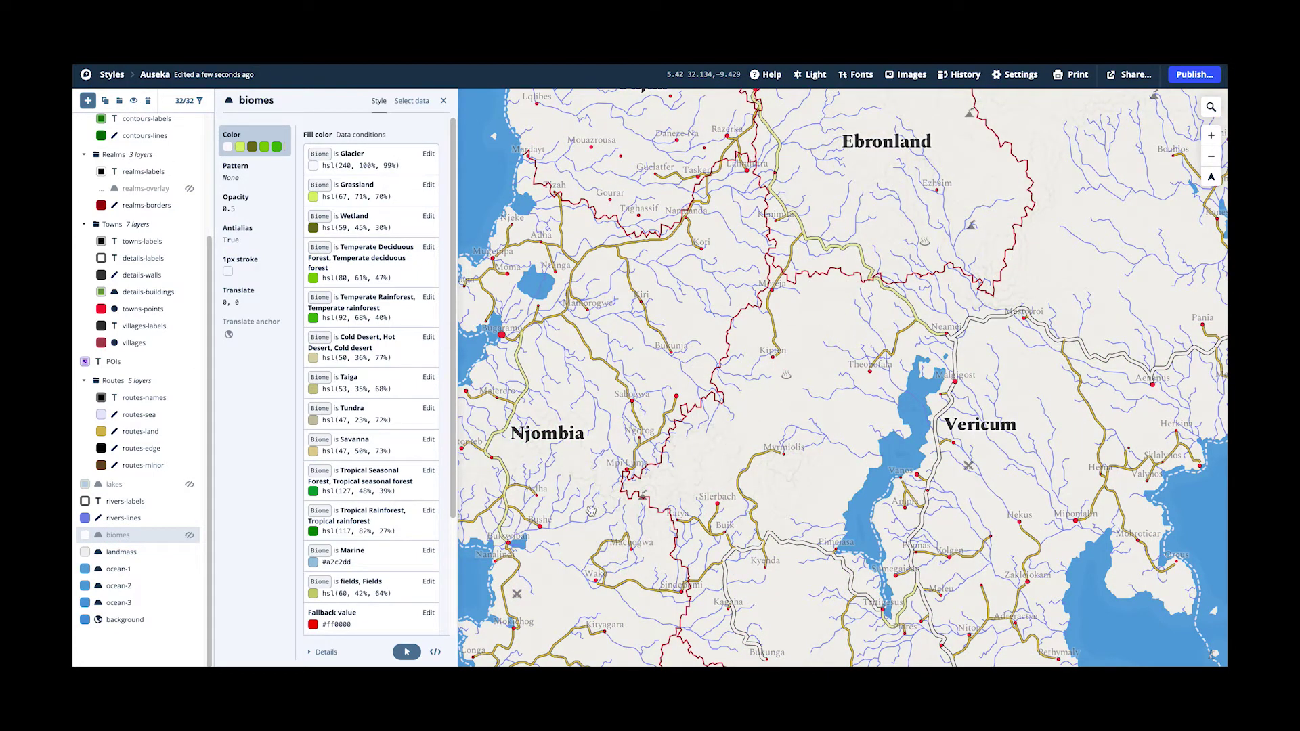
pyautogui.click(137, 194)
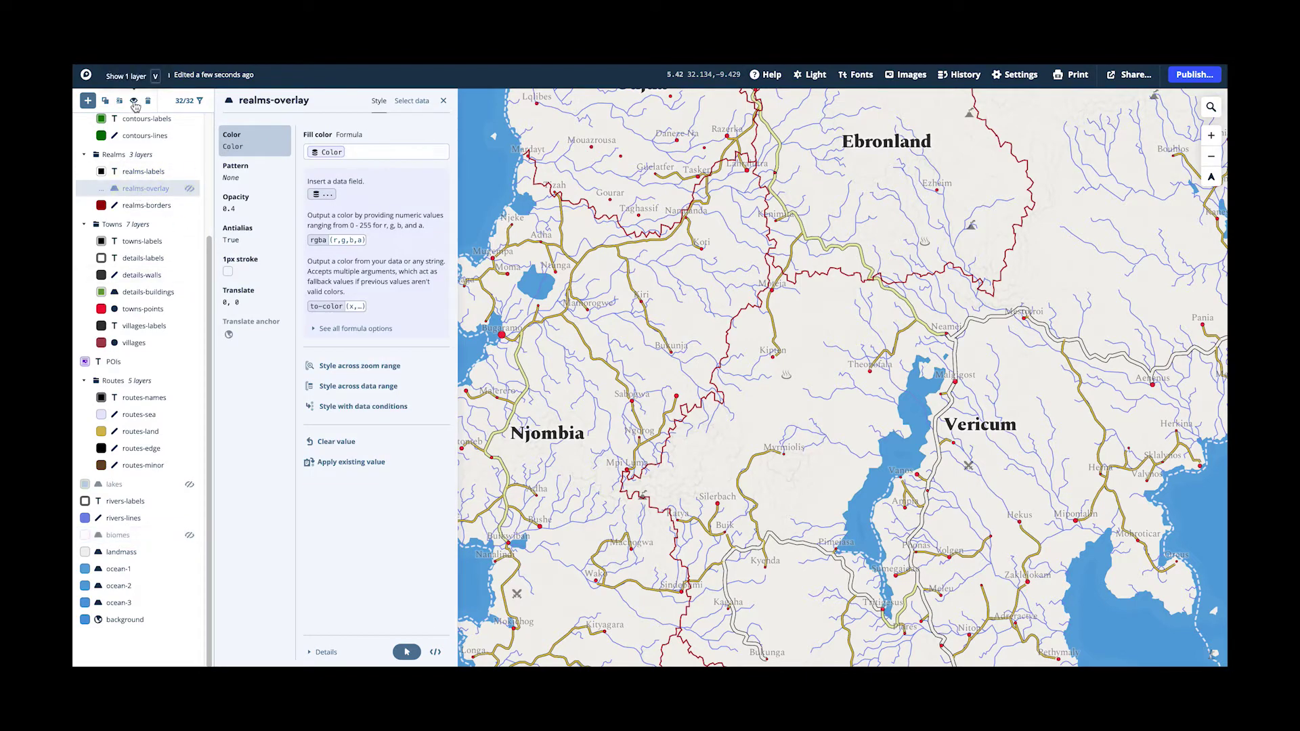
pyautogui.scroll(-5, 978, 342)
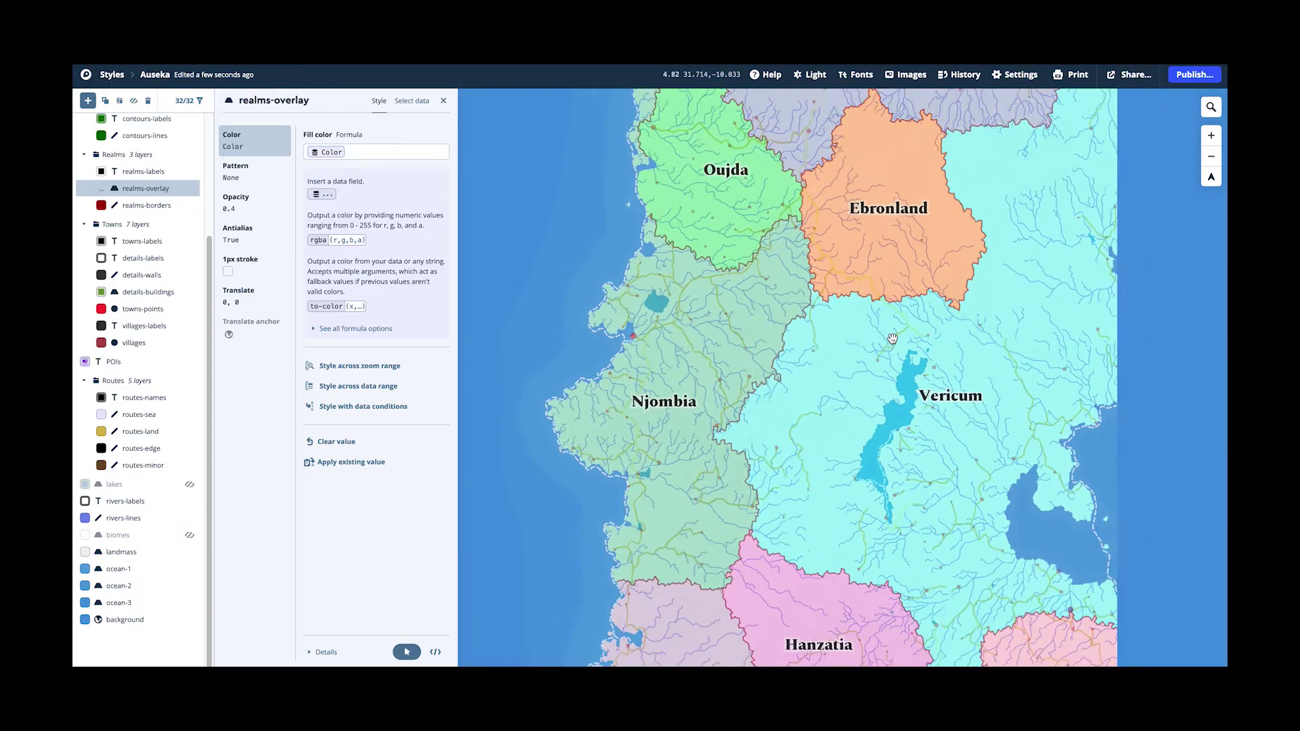
pyautogui.moveTo(978, 342); pyautogui.dragTo(763, 349)
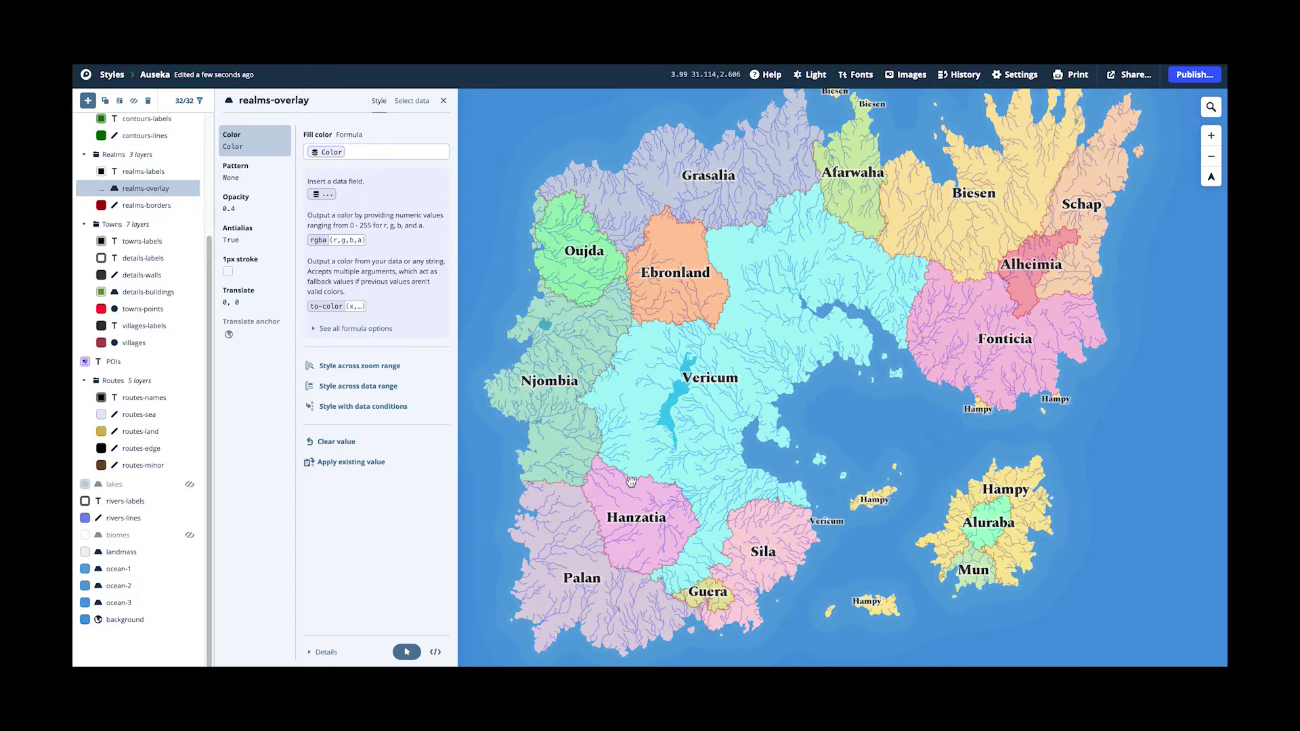
pyautogui.scroll(3, 628, 525)
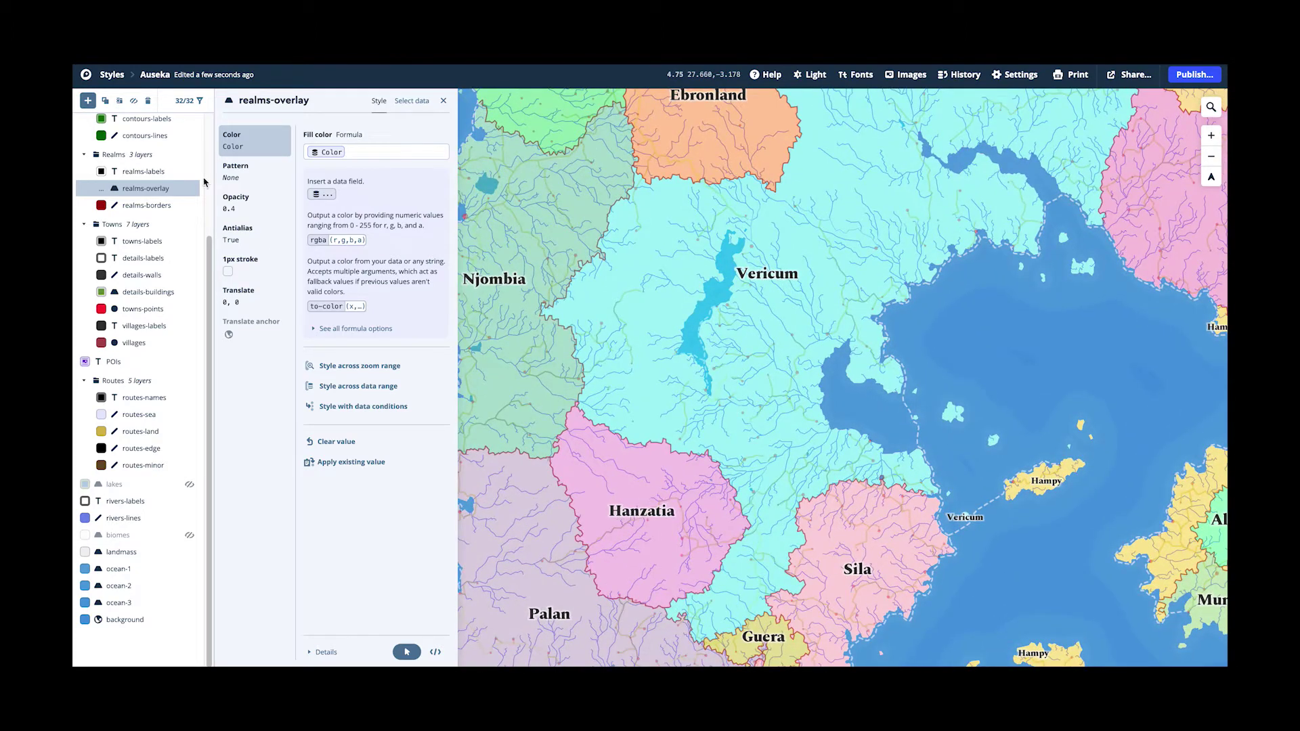
# Hide realms-overlay again and return through landmass to the biomes layer's settings.
pyautogui.click(133, 100)
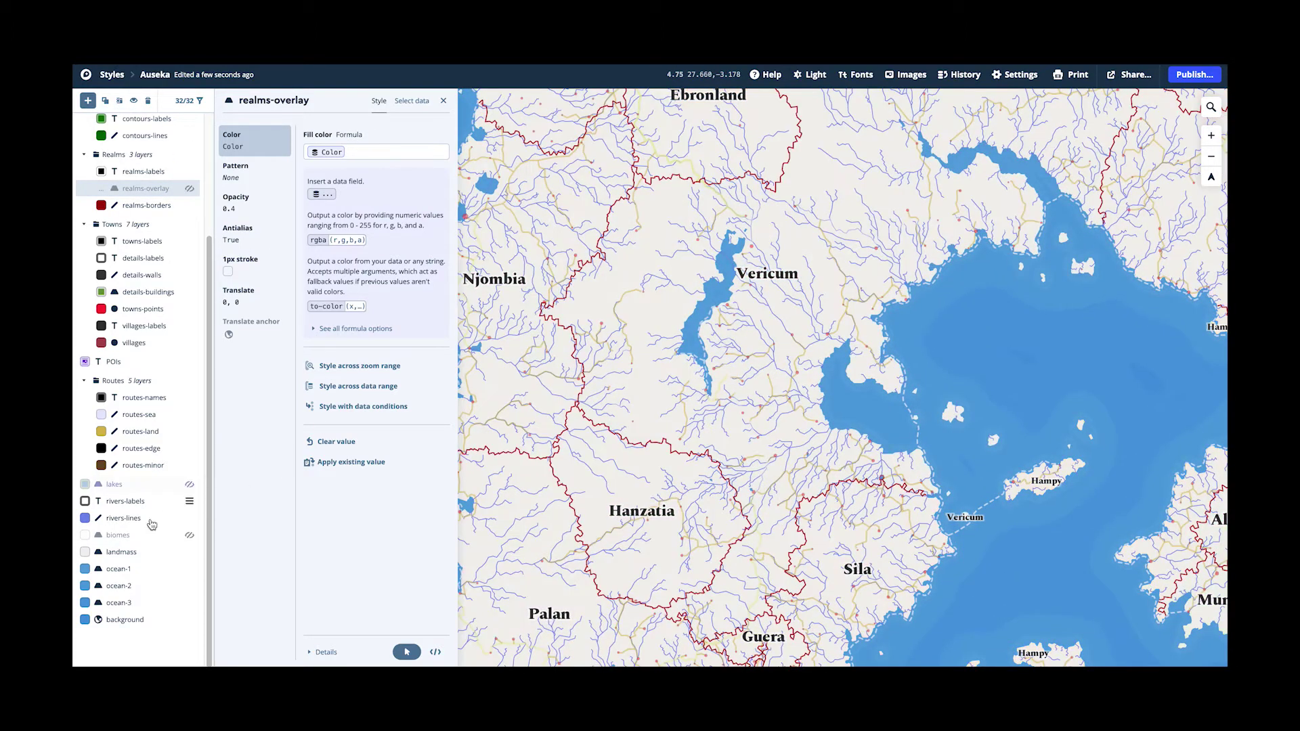
pyautogui.click(123, 553)
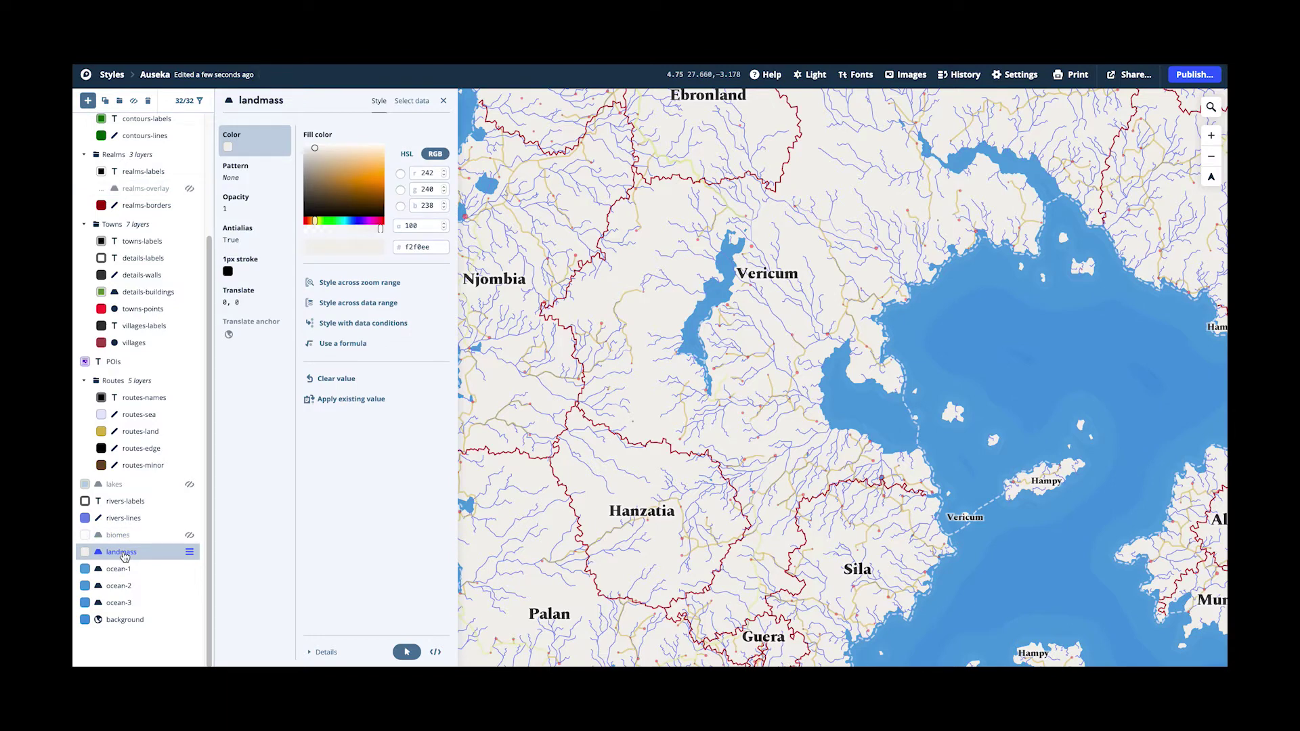
pyautogui.click(121, 539)
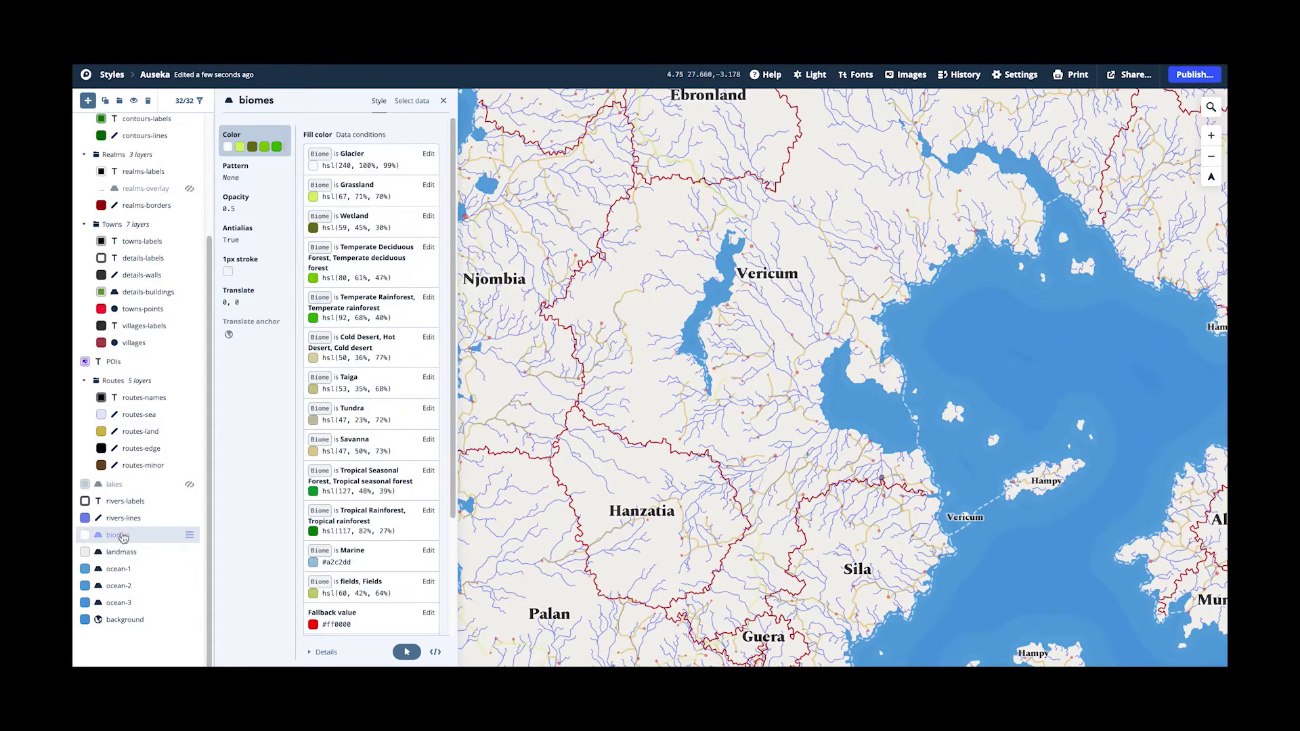
pyautogui.click(134, 102)
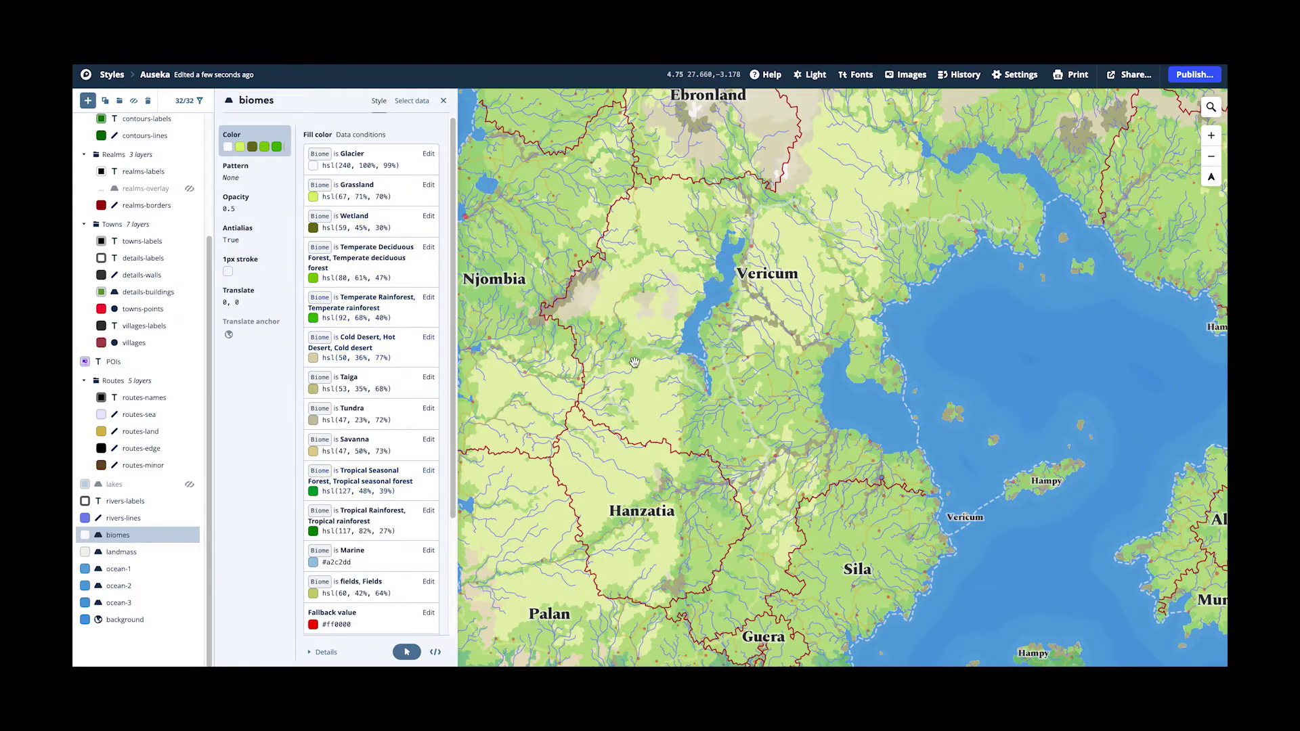
pyautogui.moveTo(634, 362); pyautogui.dragTo(737, 355)
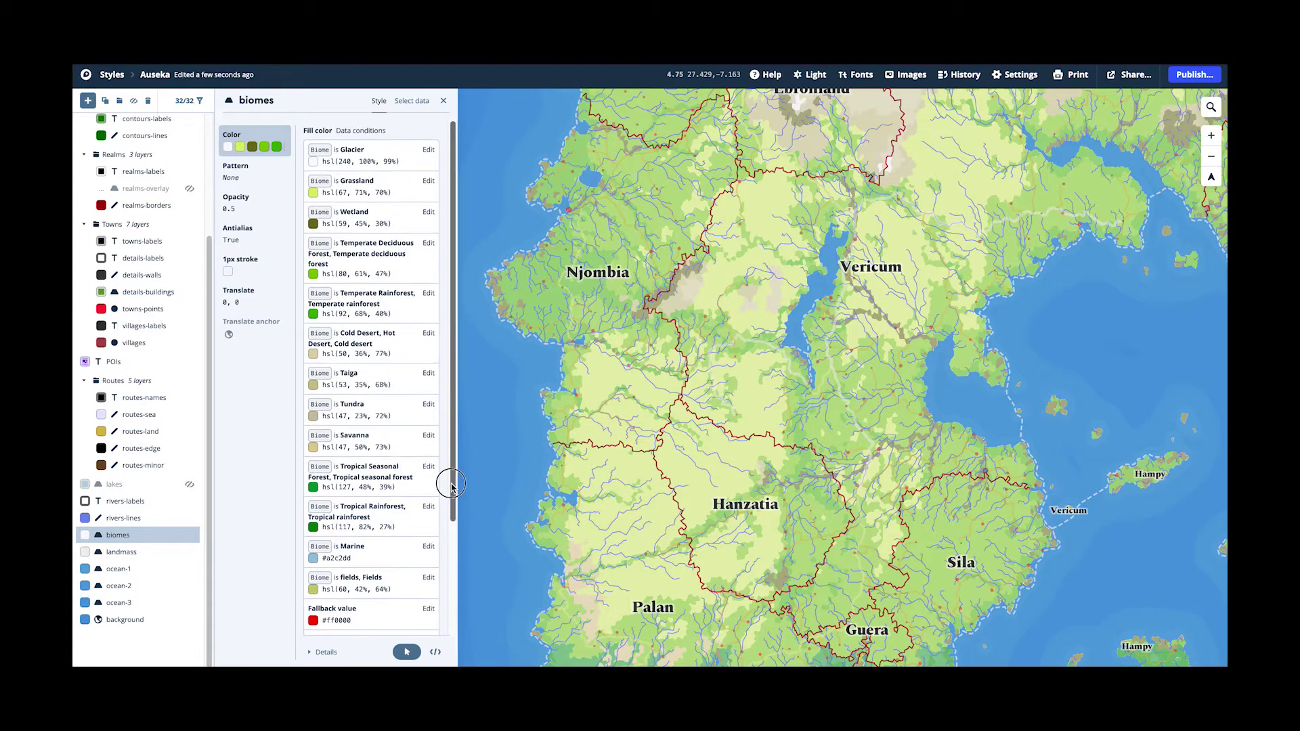
pyautogui.moveTo(450, 482); pyautogui.dragTo(450, 504)
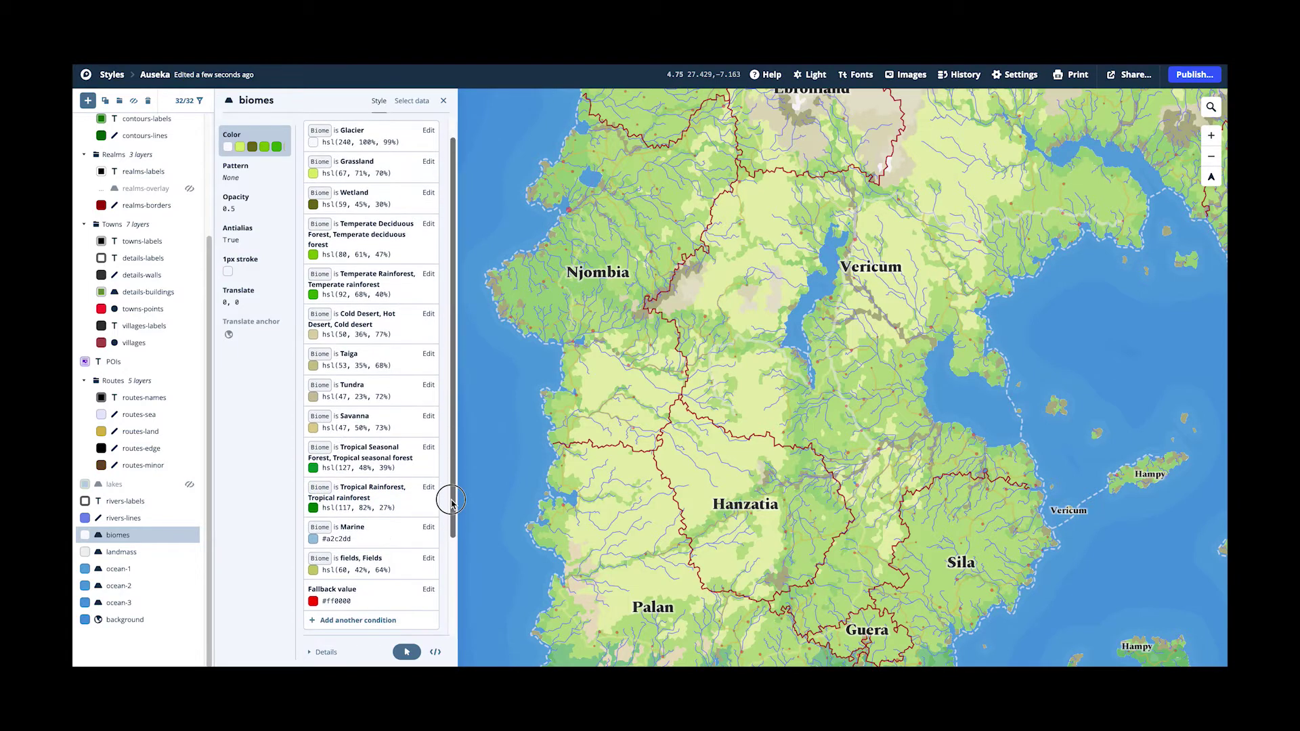
pyautogui.click(372, 330)
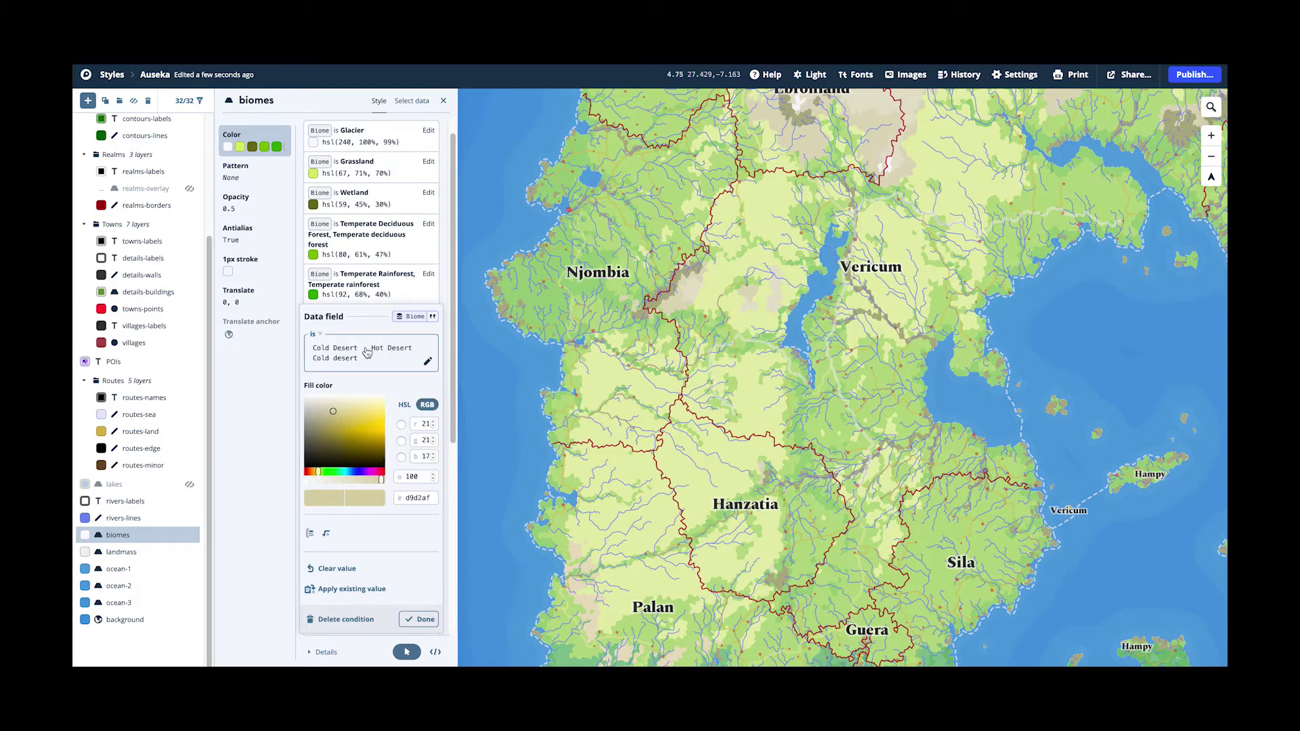
pyautogui.click(425, 619)
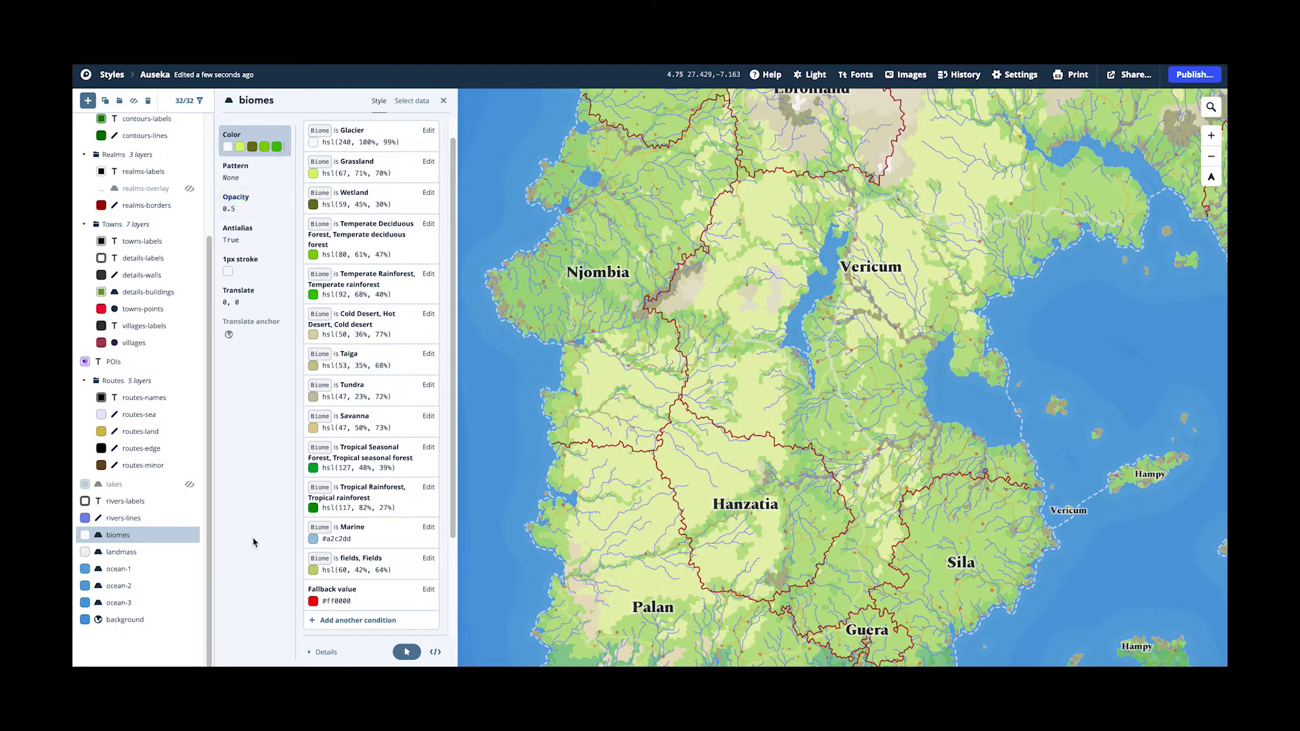
pyautogui.click(145, 520)
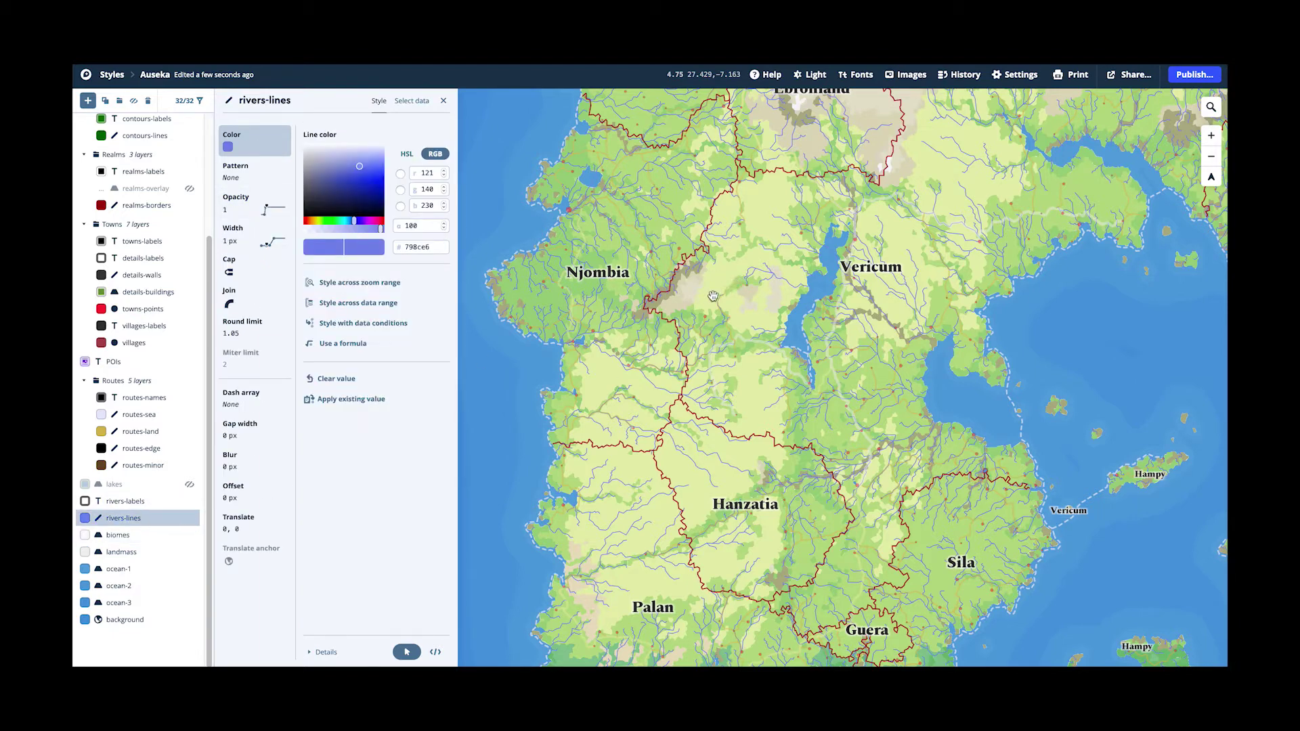
# View rivers-lines opacity fading in between zoom 3 and 4, zooming the map to preview it.
pyautogui.click(245, 216)
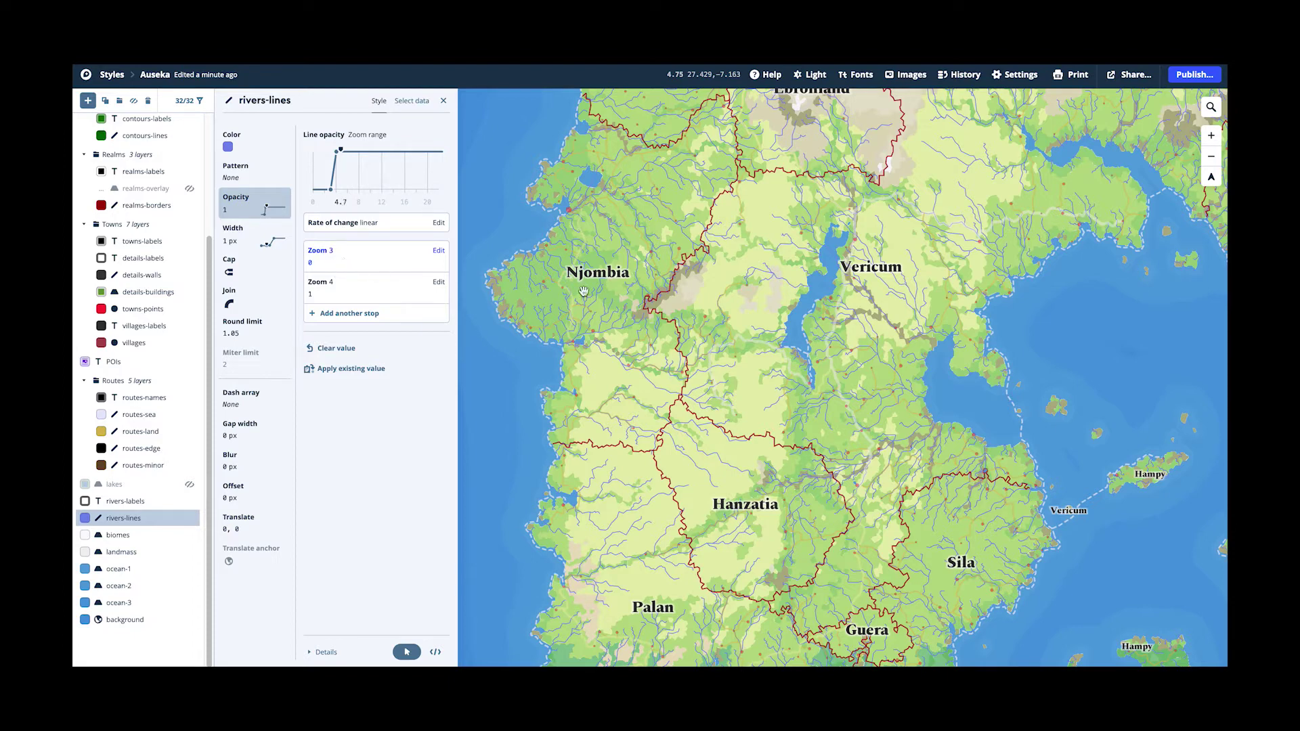
pyautogui.scroll(-1, 778, 315)
pyautogui.scroll(-5, 778, 316)
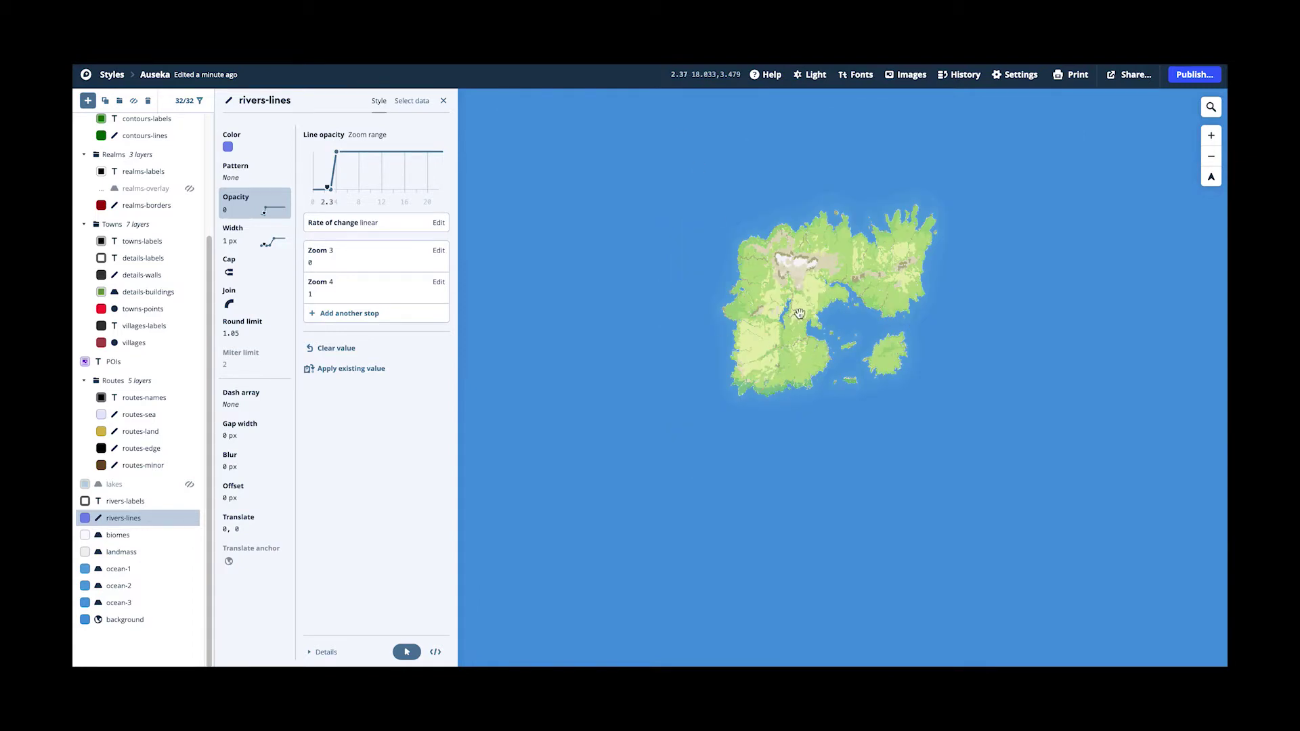
pyautogui.scroll(3, 800, 313)
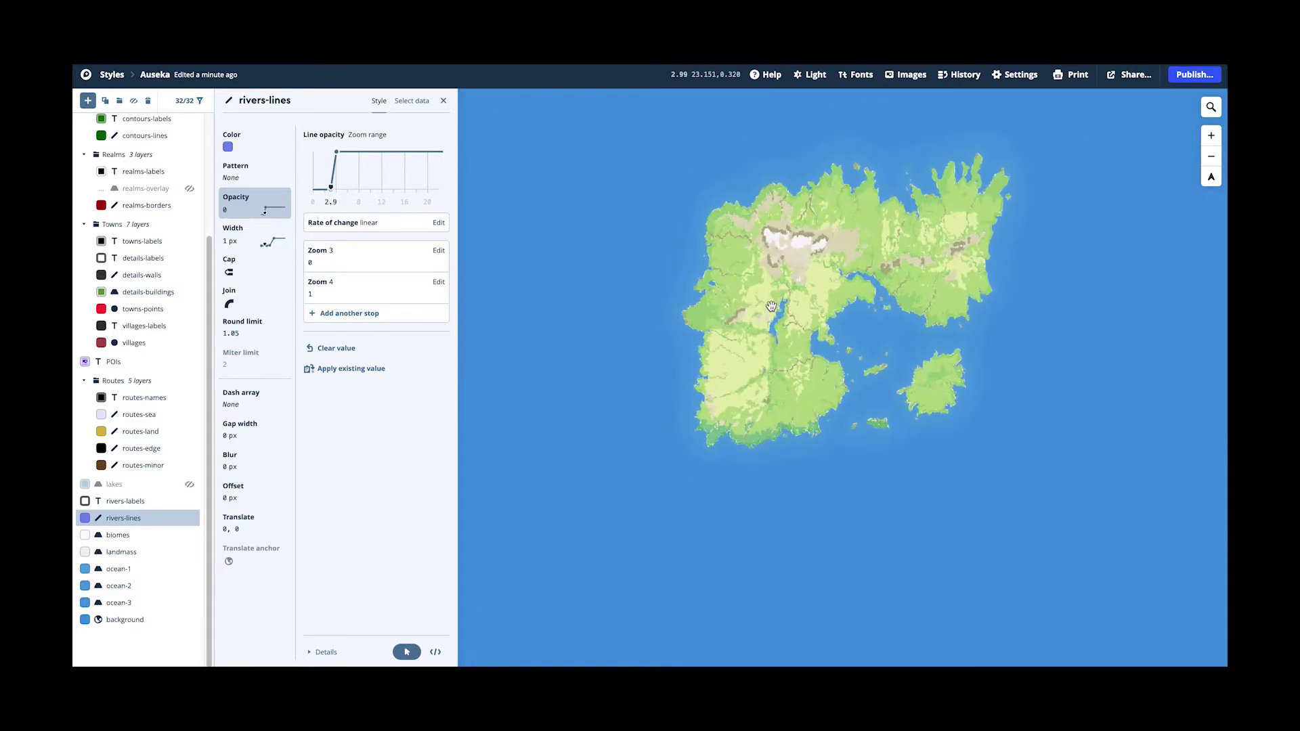
pyautogui.scroll(-1, 771, 306)
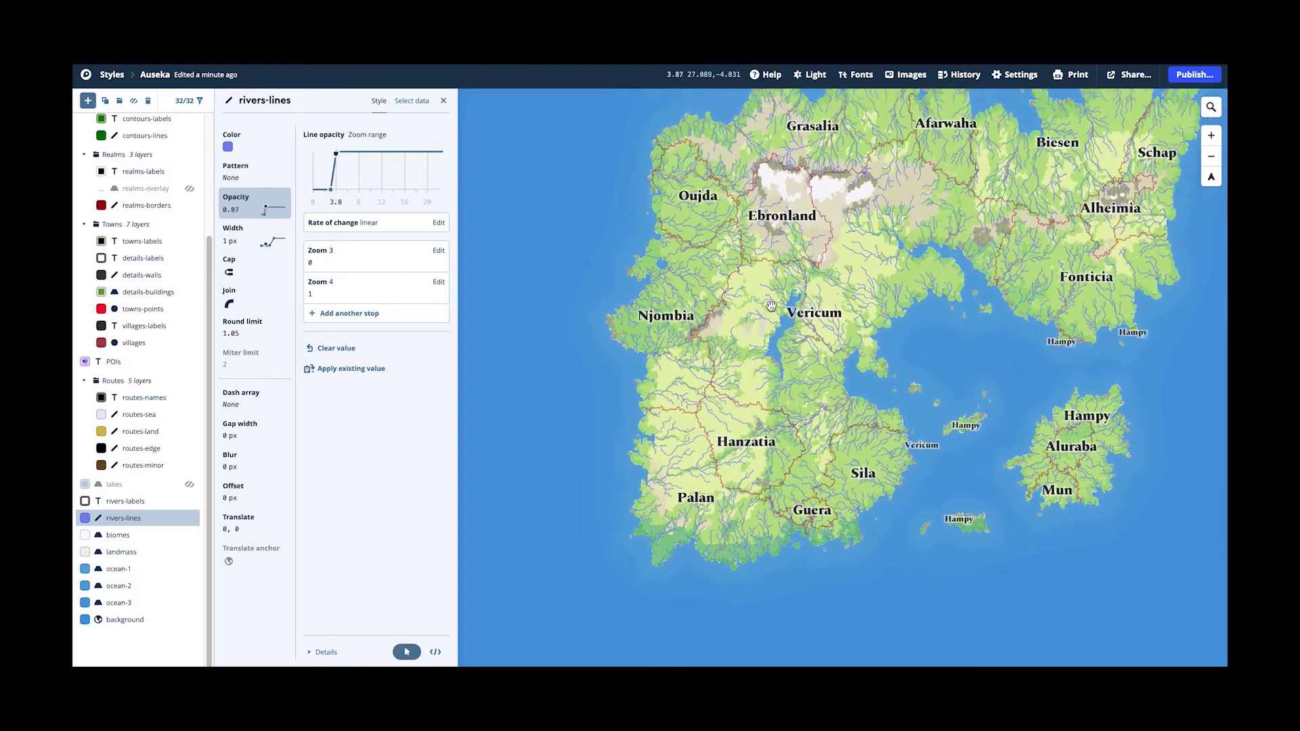
pyautogui.scroll(-1, 771, 306)
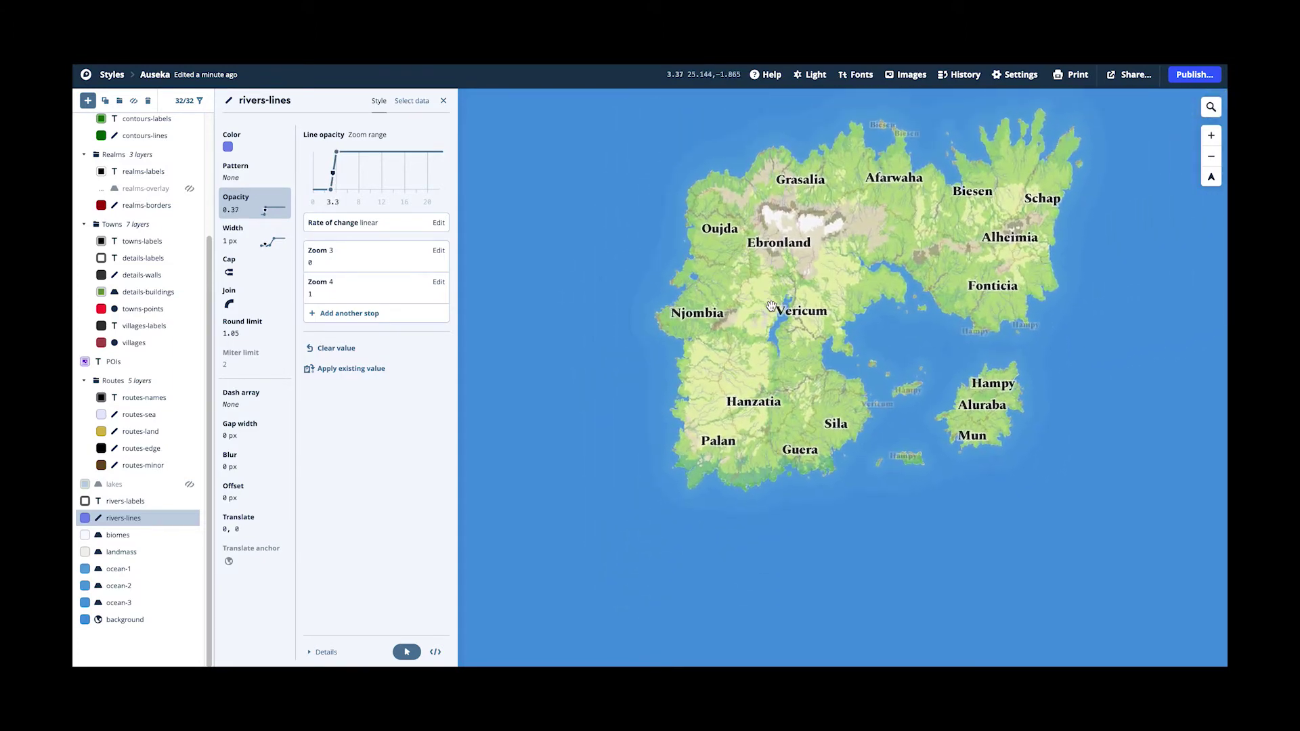
pyautogui.scroll(-1, 771, 306)
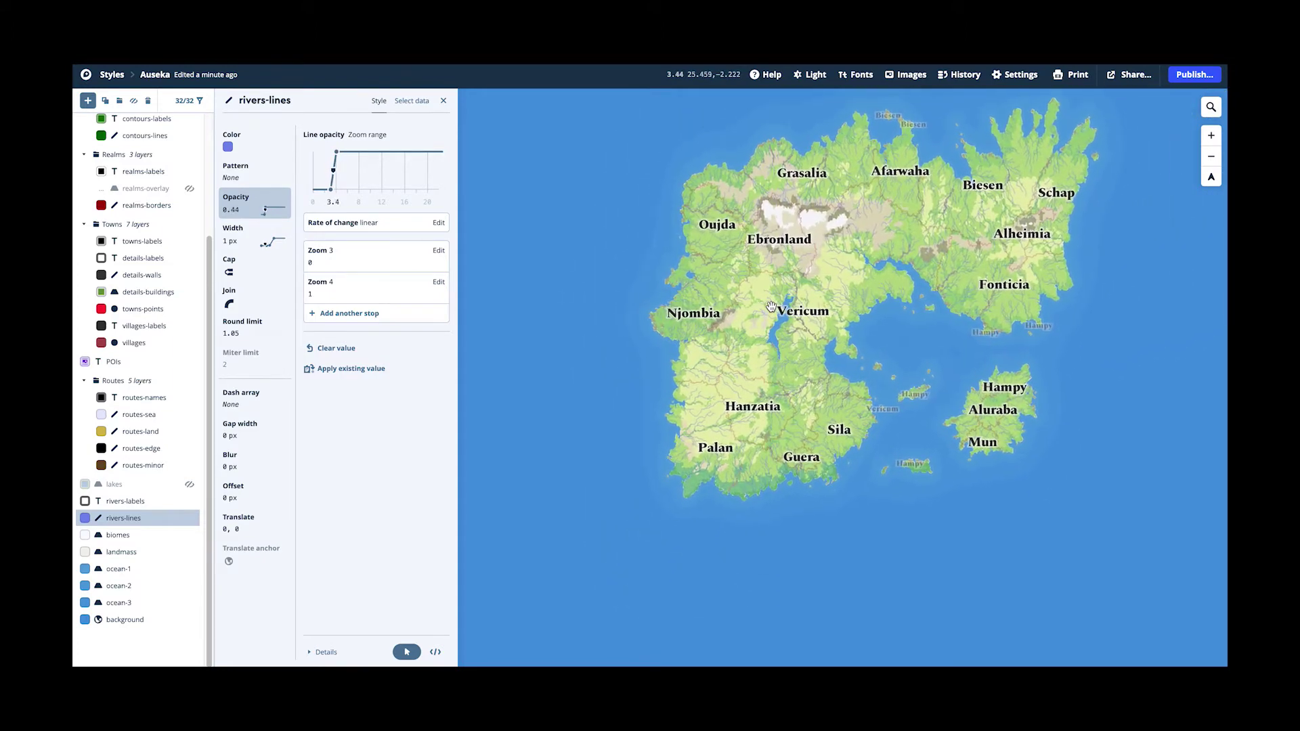
pyautogui.scroll(3, 771, 306)
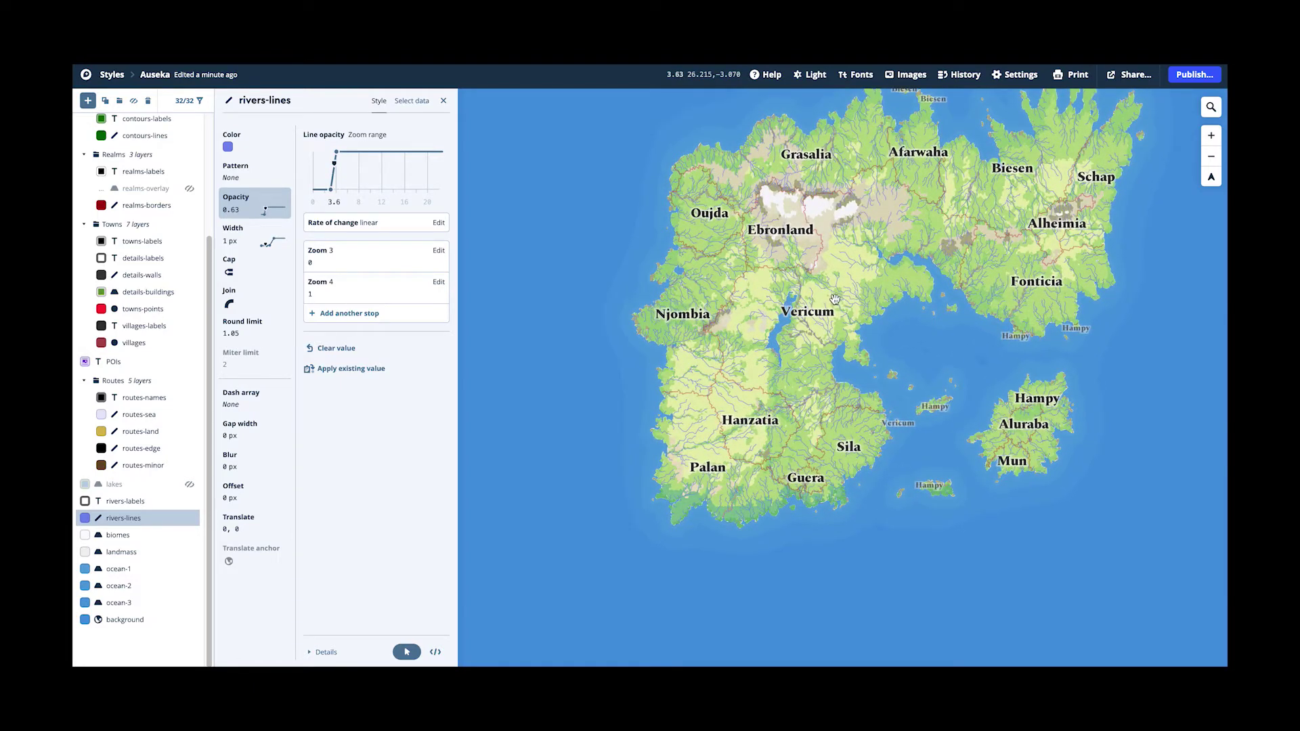
pyautogui.scroll(4, 817, 326)
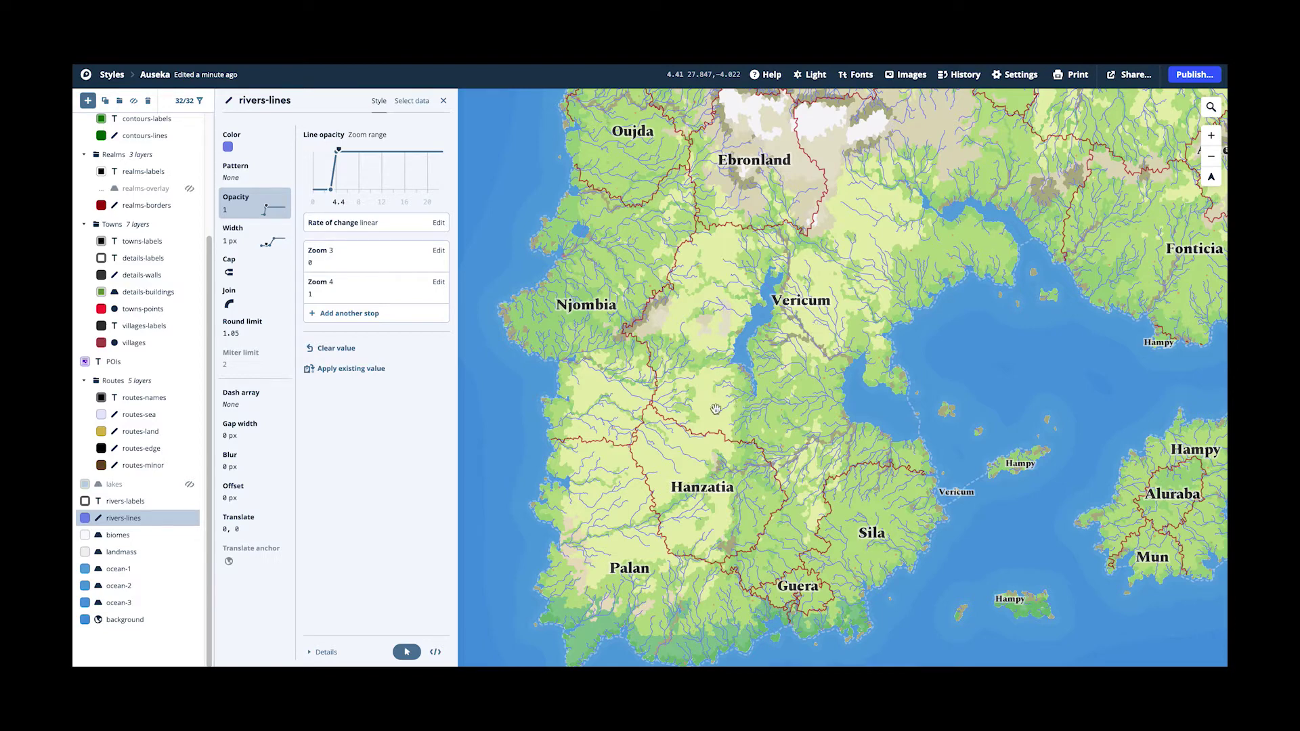
pyautogui.press('Down')
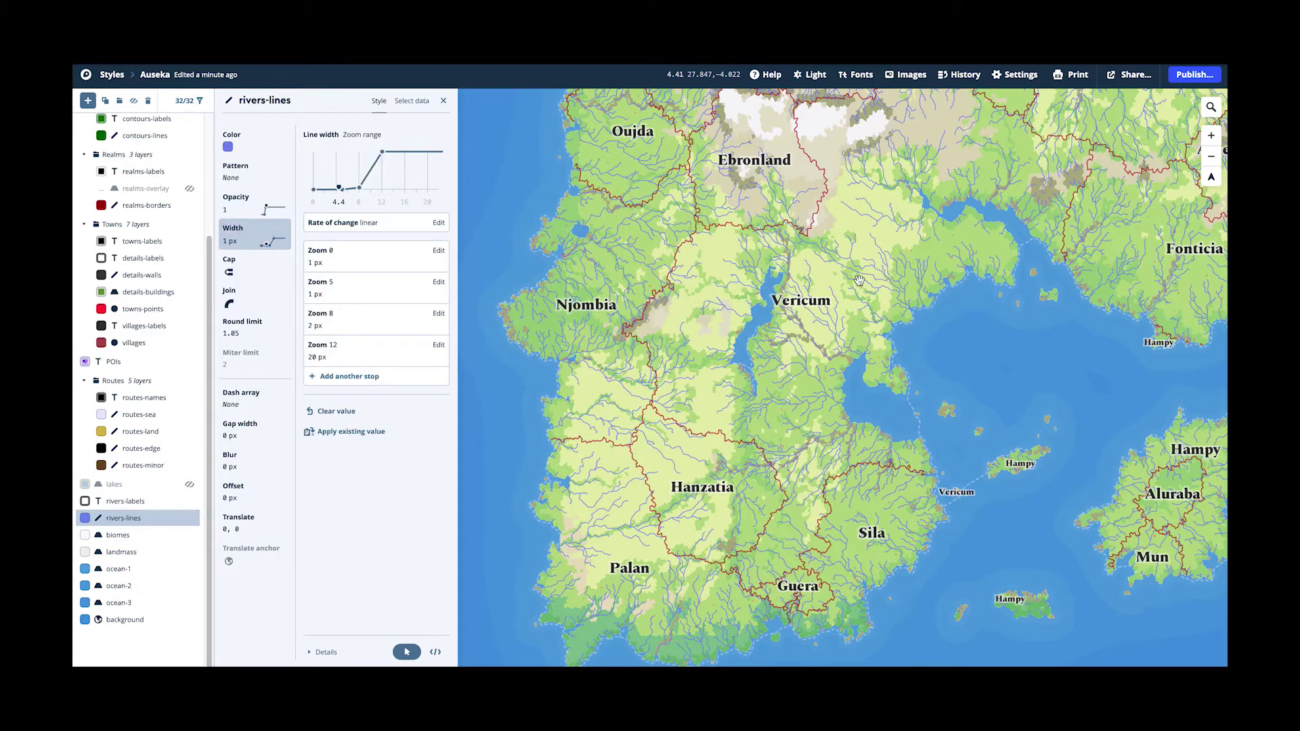
# Zoom and pan near Herkina to preview river widths growing to 20 px at zoom 12.
pyautogui.scroll(2, 880, 273)
pyautogui.scroll(5, 886, 276)
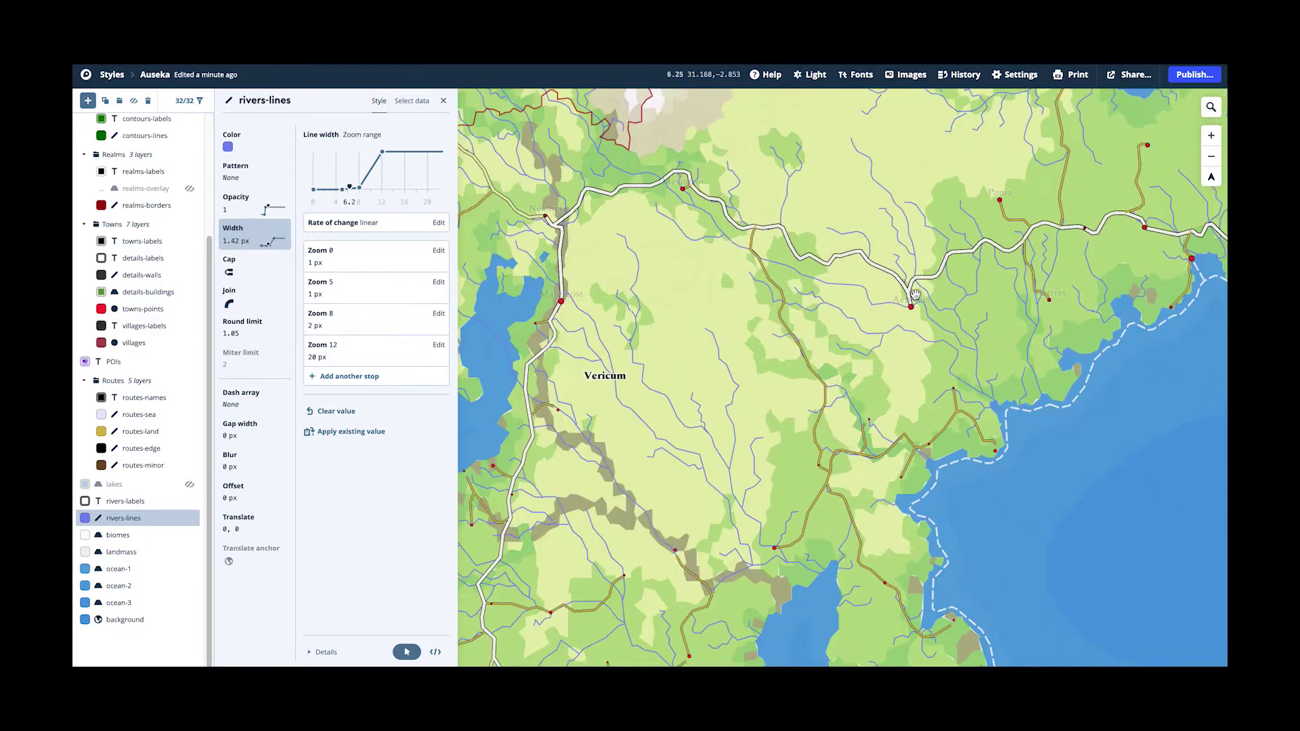
pyautogui.moveTo(945, 391); pyautogui.dragTo(744, 244)
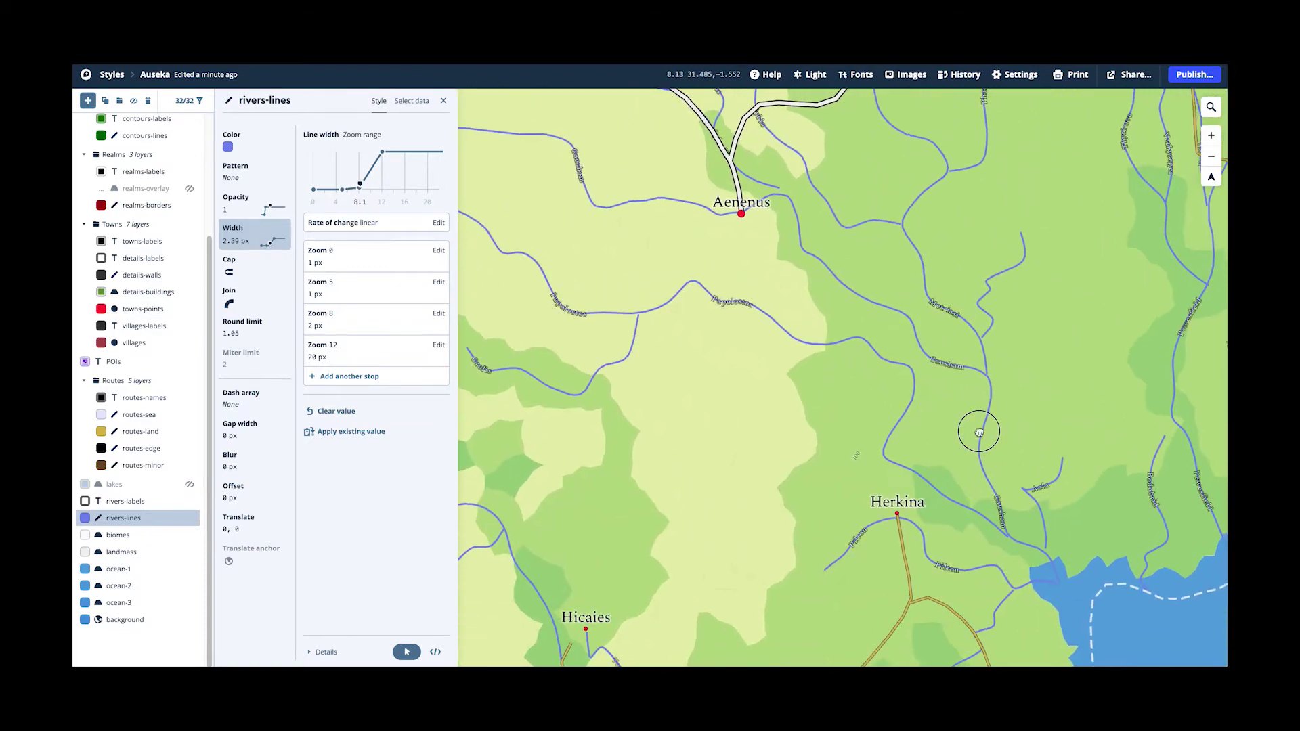
pyautogui.moveTo(978, 426); pyautogui.dragTo(796, 366)
pyautogui.scroll(3, 797, 363)
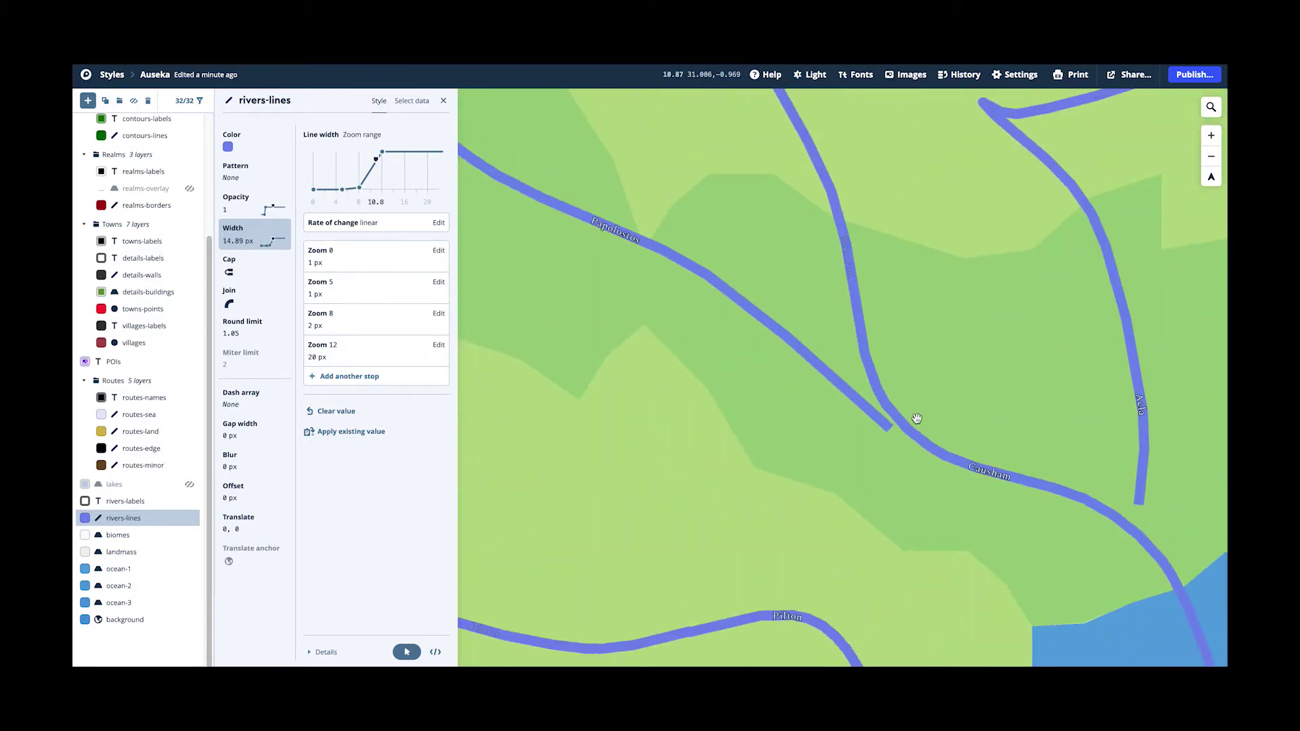
pyautogui.scroll(3, 731, 241)
pyautogui.moveTo(742, 451); pyautogui.dragTo(731, 388)
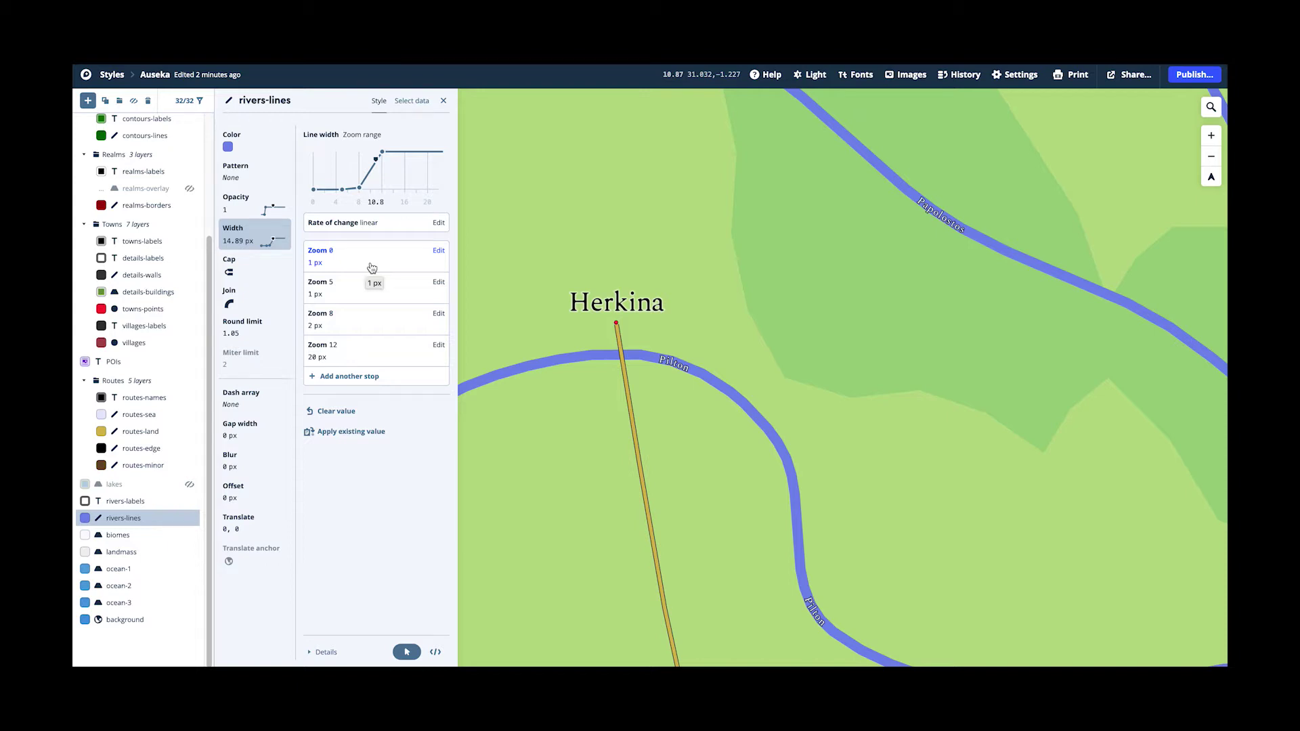
pyautogui.scroll(-3, 628, 335)
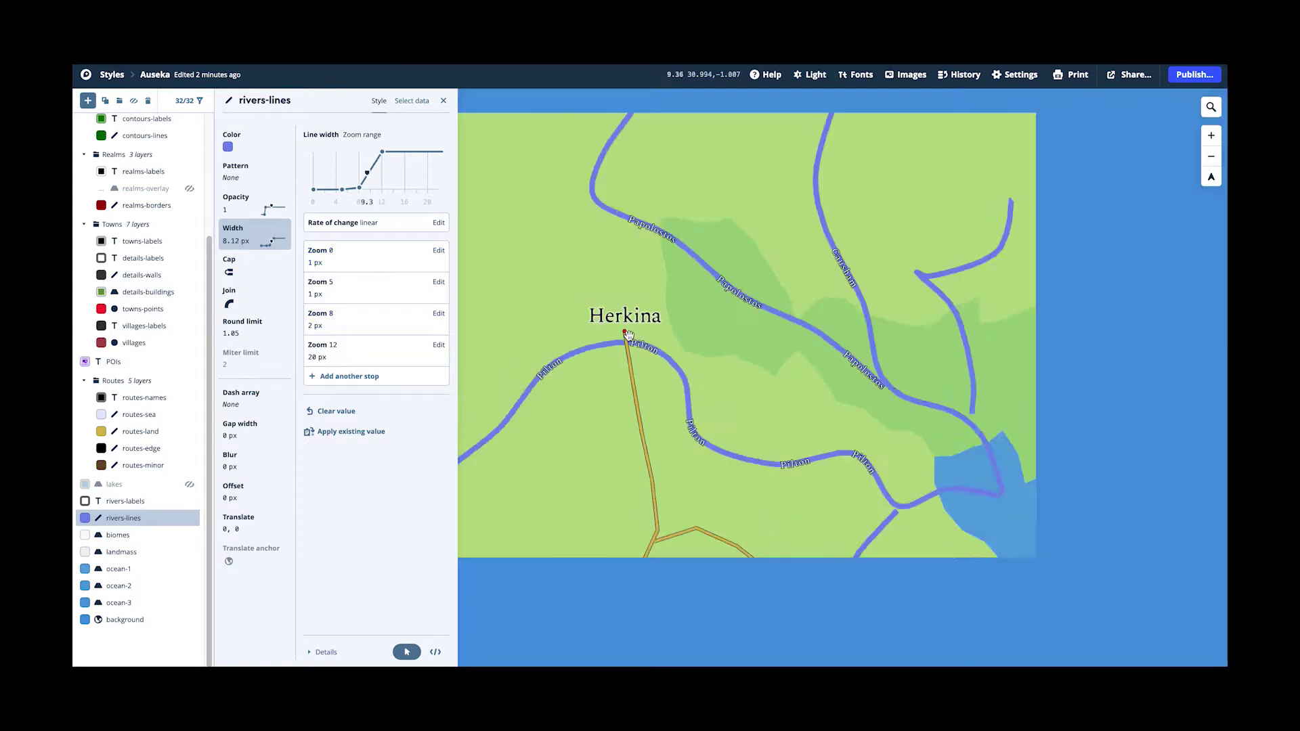
pyautogui.scroll(2, 725, 330)
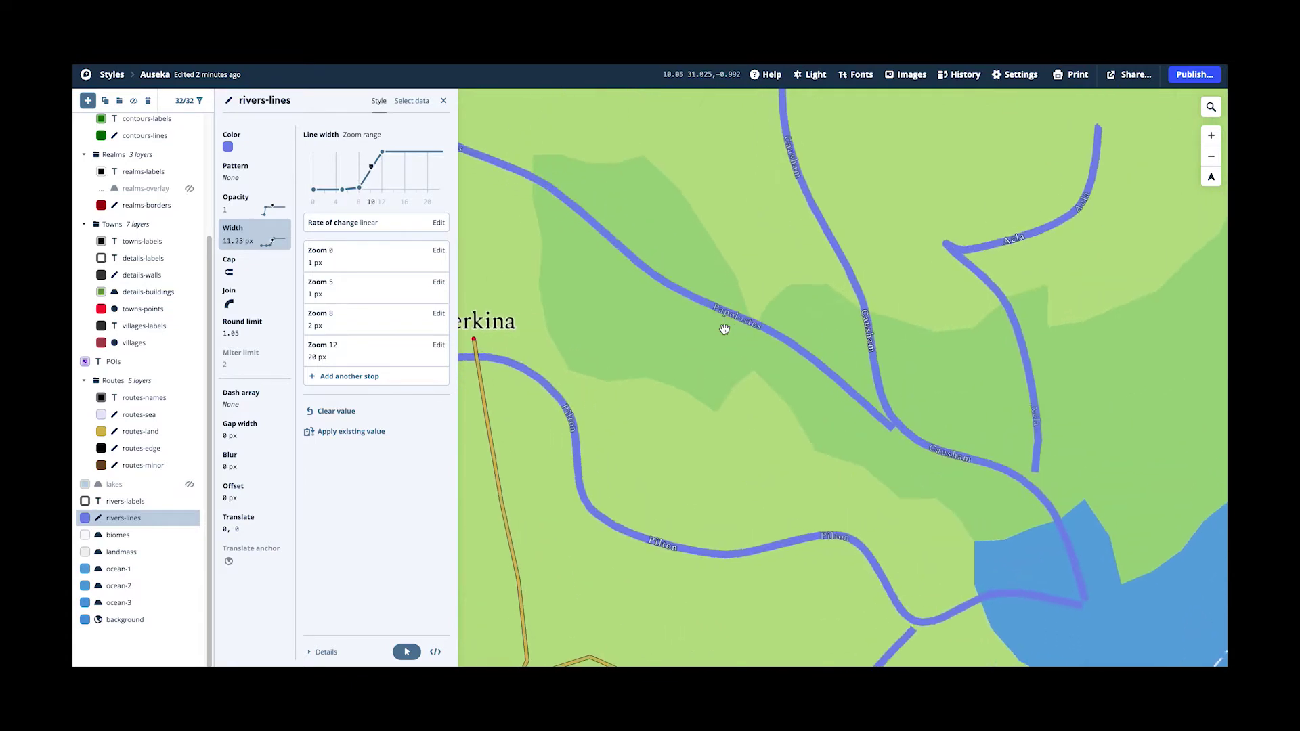
pyautogui.scroll(2, 724, 330)
pyautogui.click(125, 501)
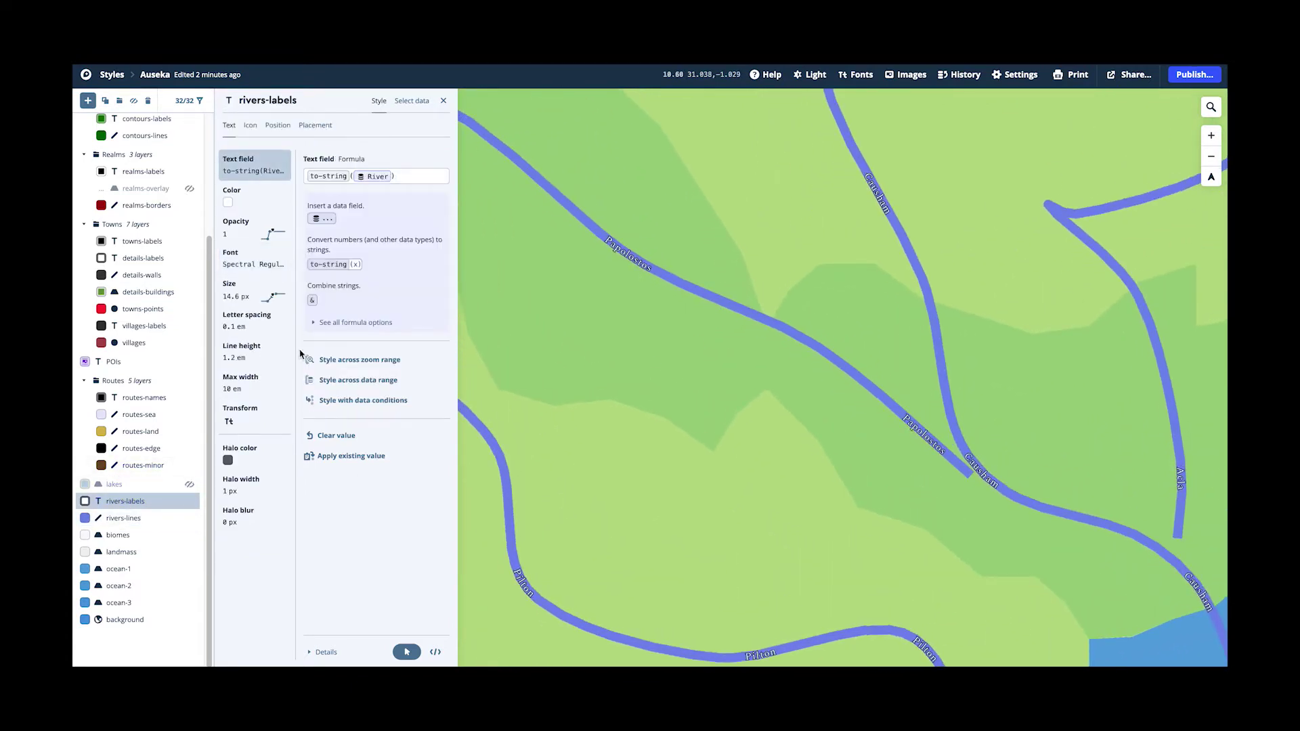
pyautogui.click(403, 102)
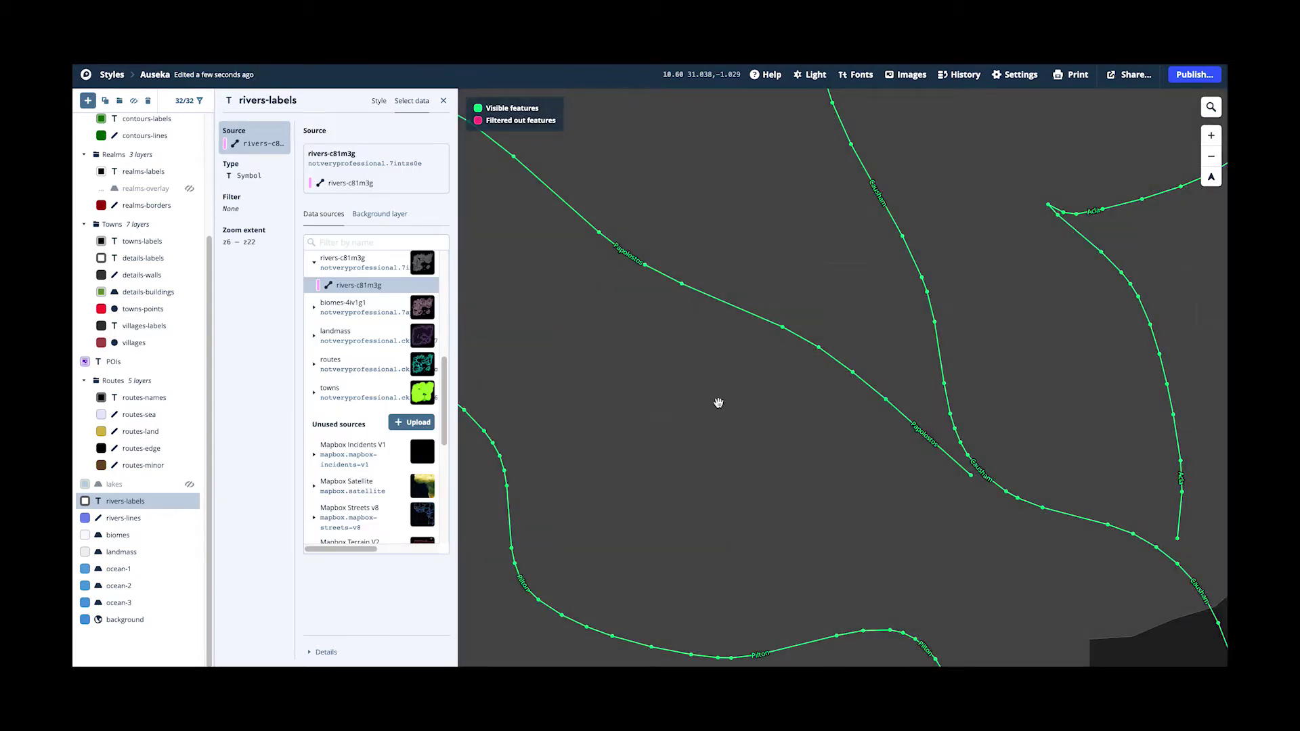
pyautogui.click(132, 518)
pyautogui.click(142, 503)
pyautogui.click(263, 177)
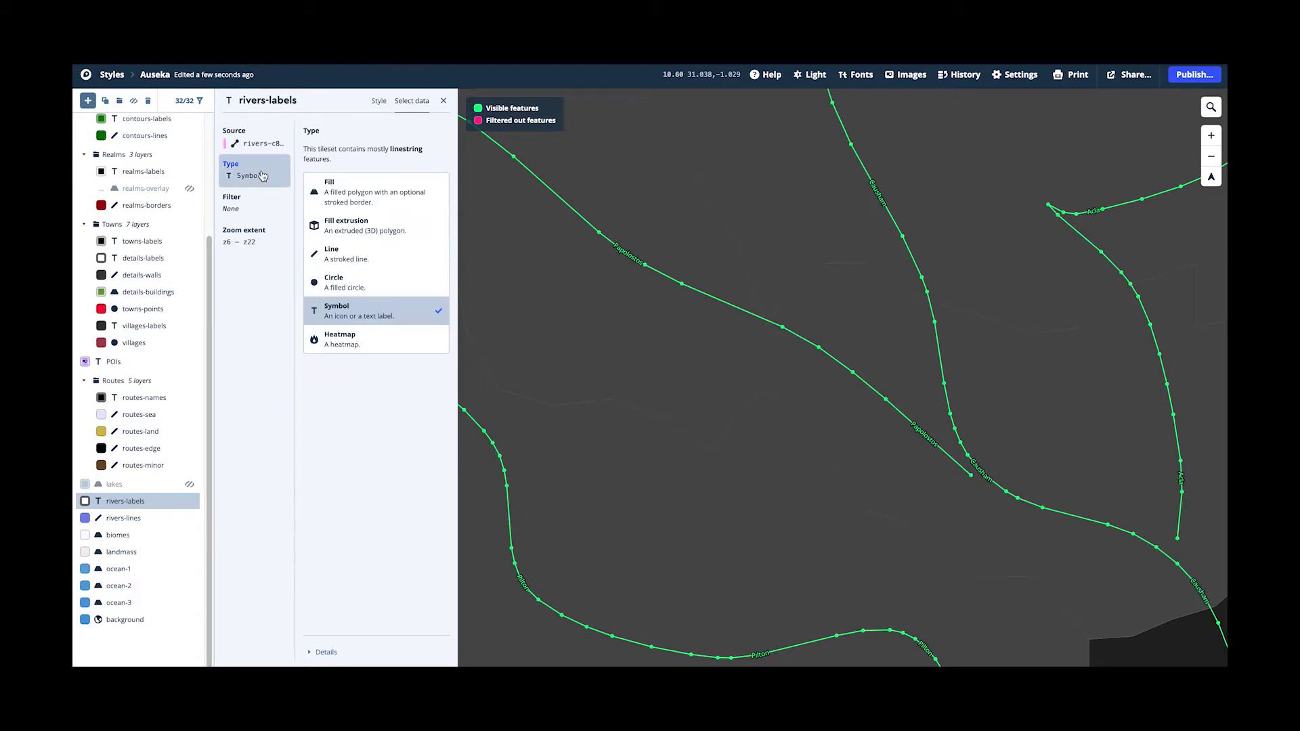
pyautogui.click(380, 108)
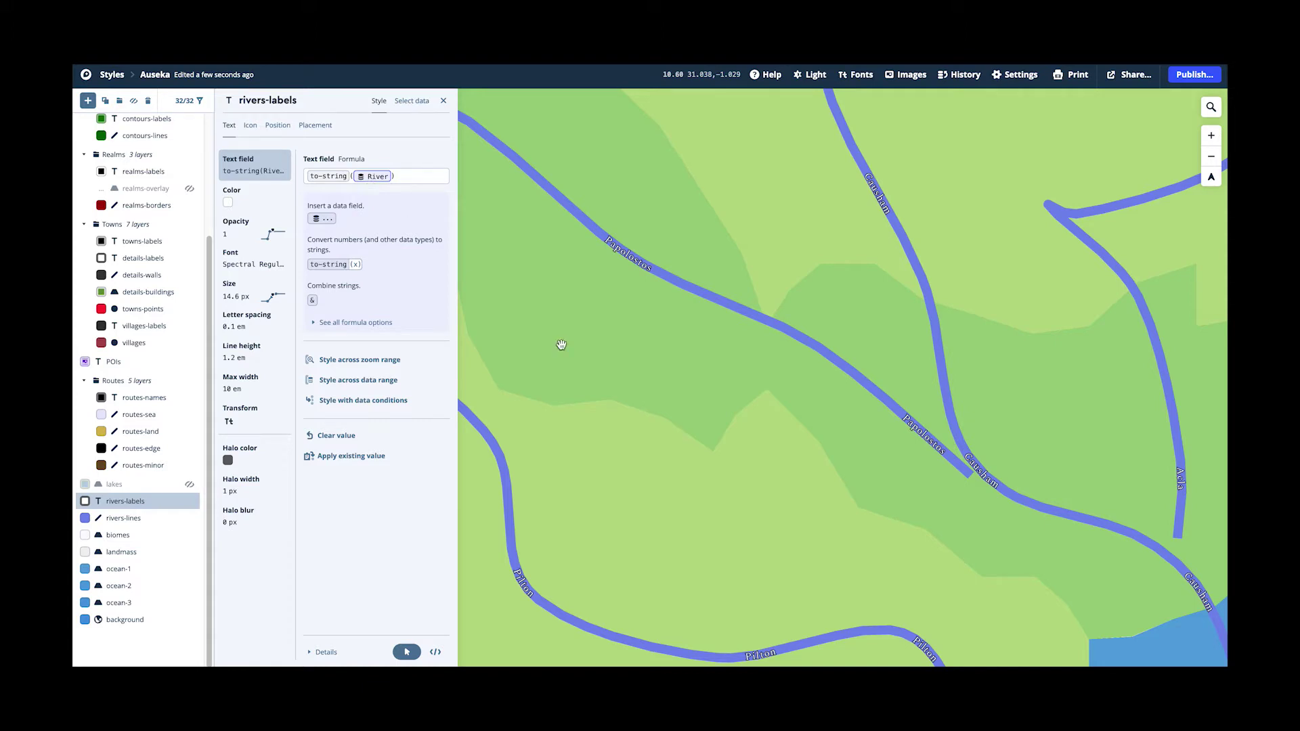
# Pan across the Pilton, Causham and Acla rivers and view label size ramping 8–18 px by zoom.
pyautogui.moveTo(839, 512); pyautogui.dragTo(902, 517)
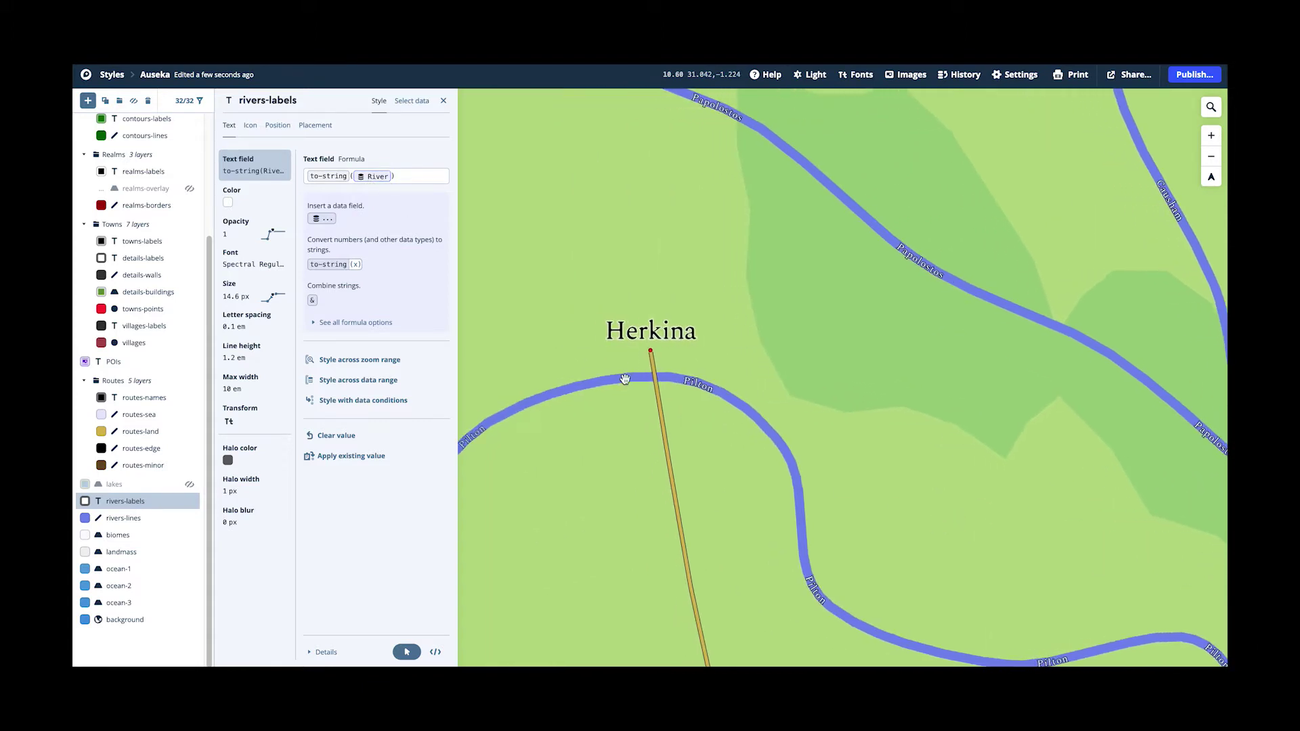
pyautogui.moveTo(581, 399); pyautogui.dragTo(765, 335)
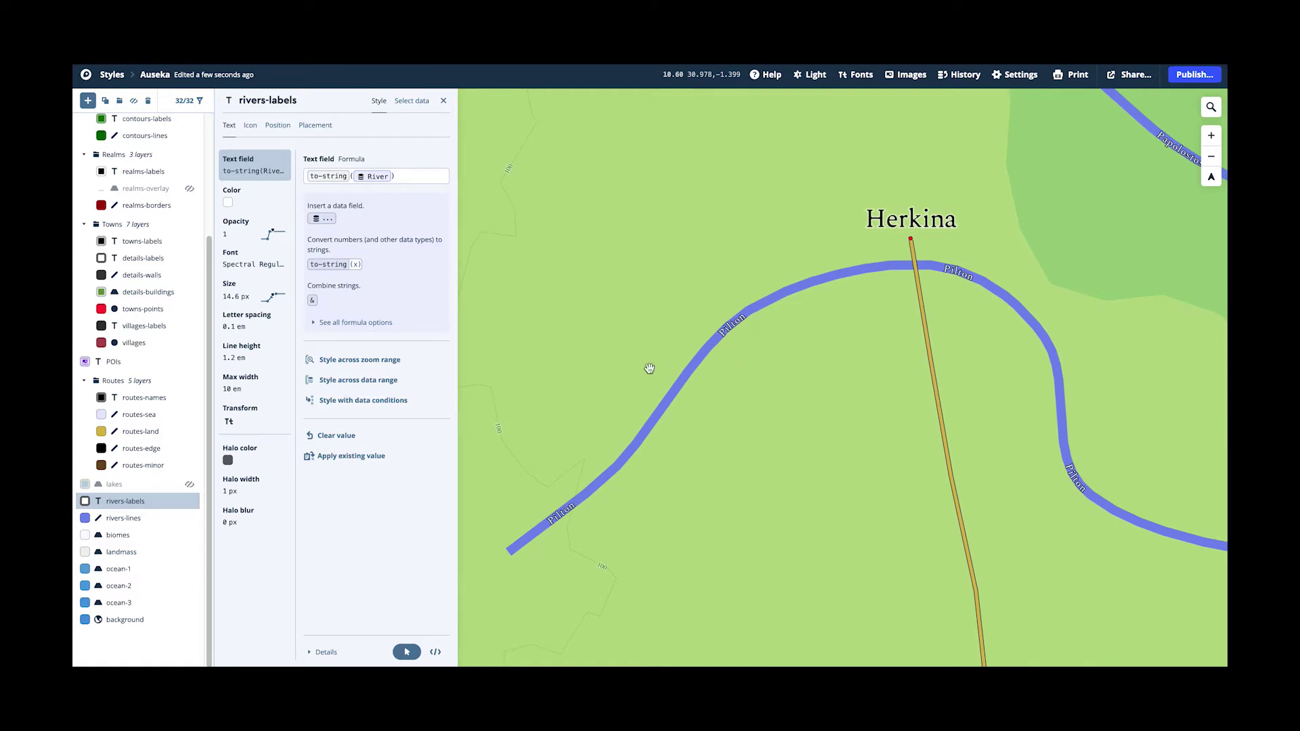
pyautogui.moveTo(995, 334); pyautogui.dragTo(906, 355)
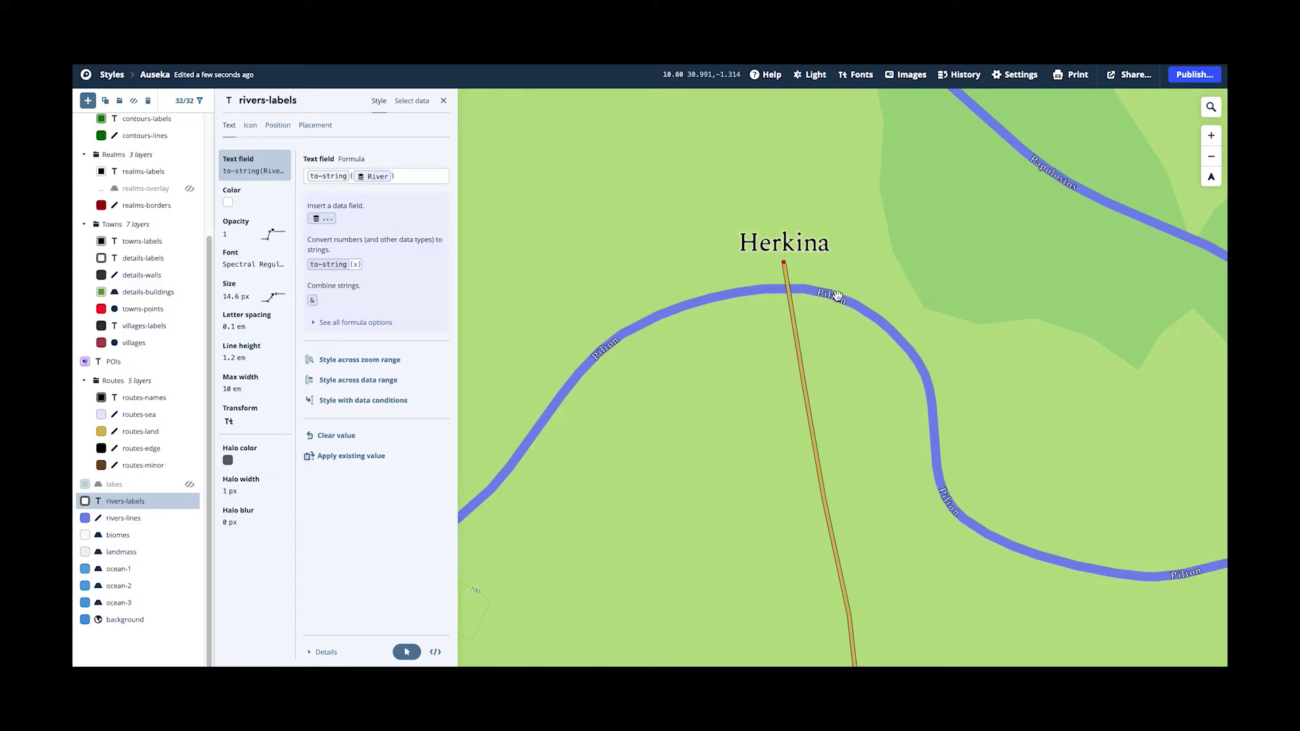
pyautogui.moveTo(1041, 266); pyautogui.dragTo(725, 348)
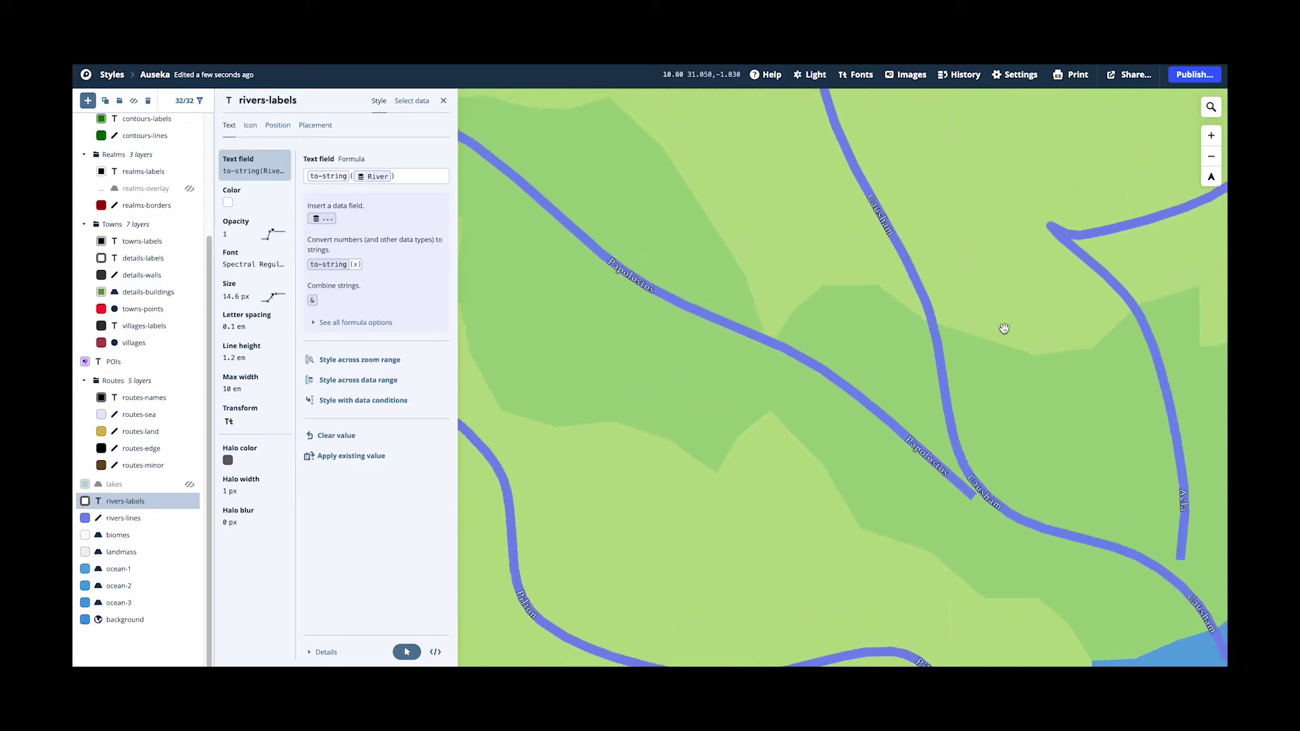
pyautogui.moveTo(1002, 325); pyautogui.dragTo(877, 443)
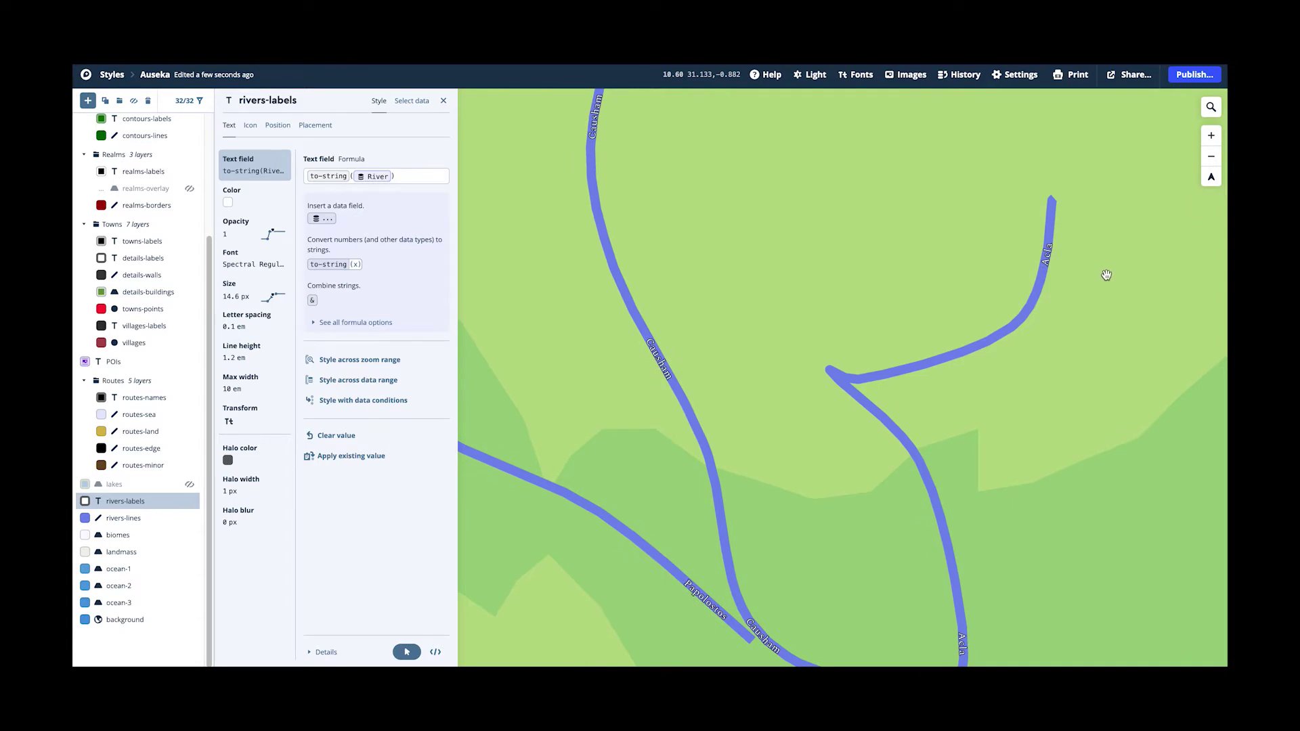
pyautogui.moveTo(1107, 275); pyautogui.dragTo(940, 334)
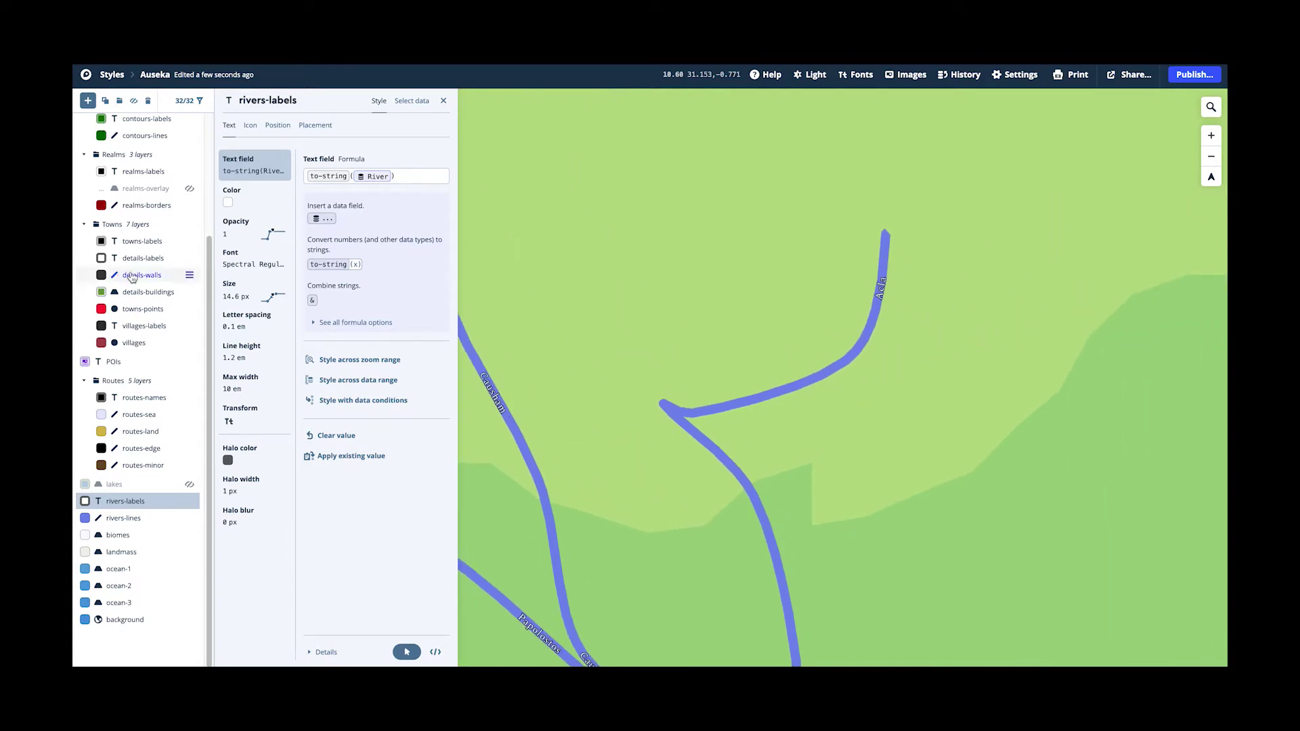
pyautogui.click(243, 289)
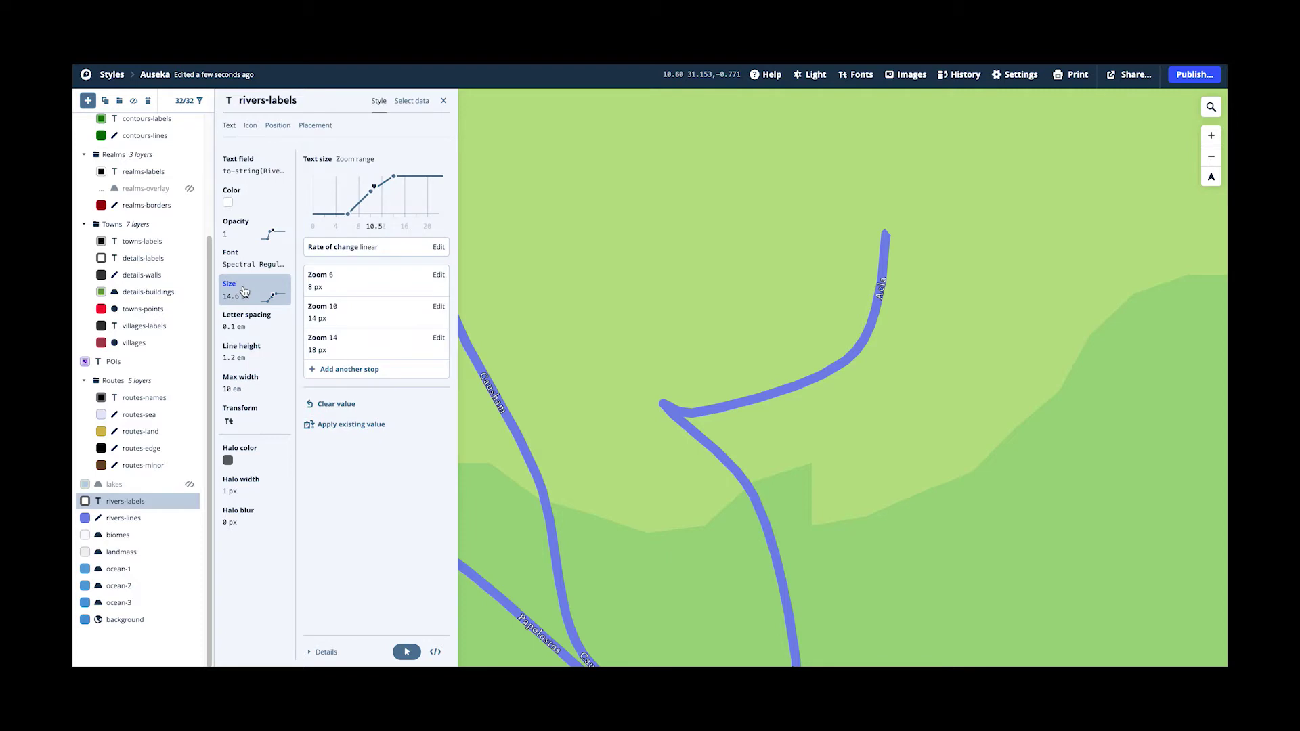
pyautogui.scroll(-5, 934, 308)
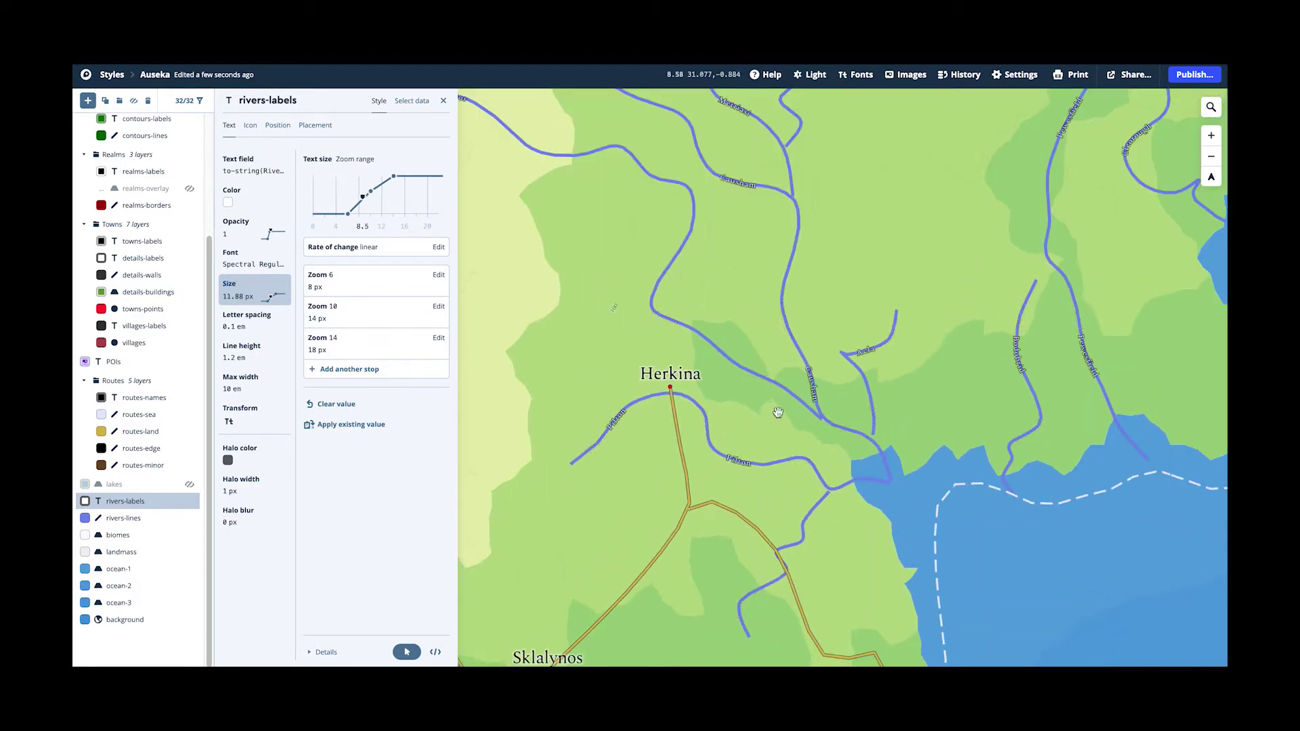
# Open the lakes layer's fill colour and survey the large lake near Zaklelokam, Ampia and Phonas.
pyautogui.click(134, 487)
pyautogui.scroll(-2, 598, 390)
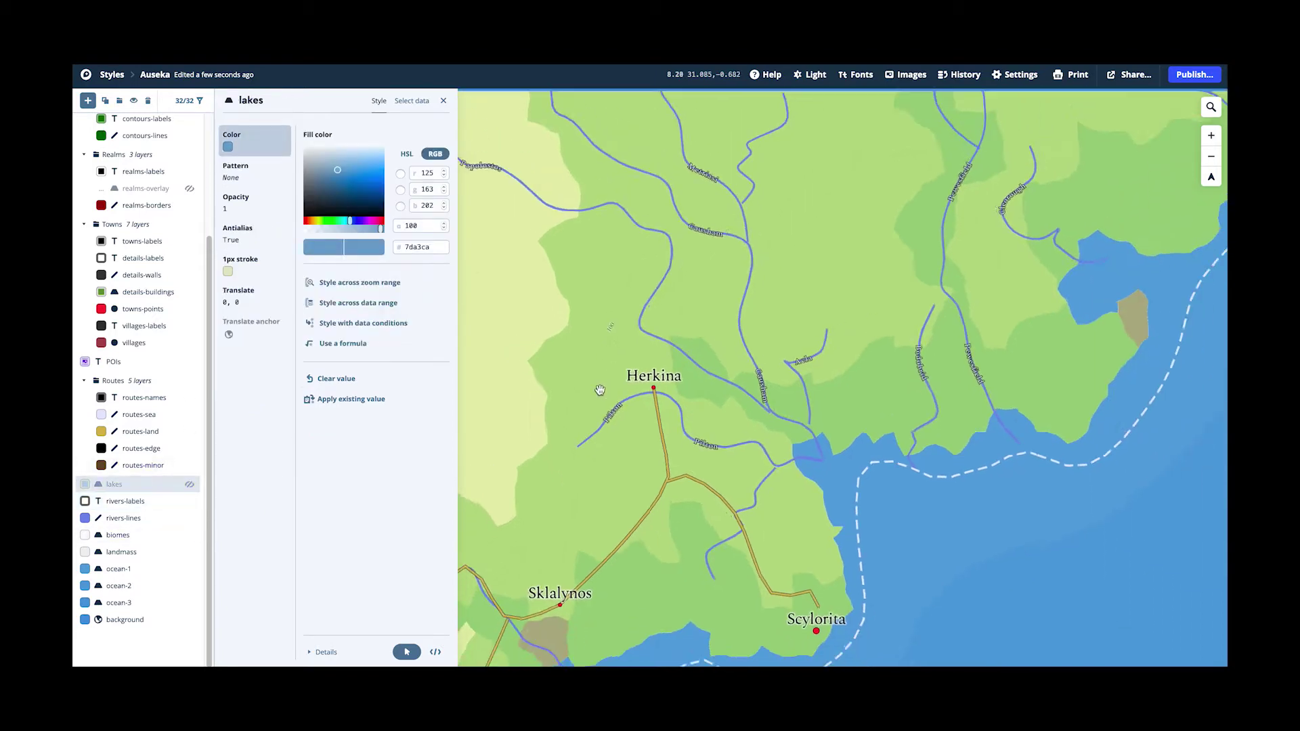
pyautogui.moveTo(599, 390); pyautogui.dragTo(894, 287)
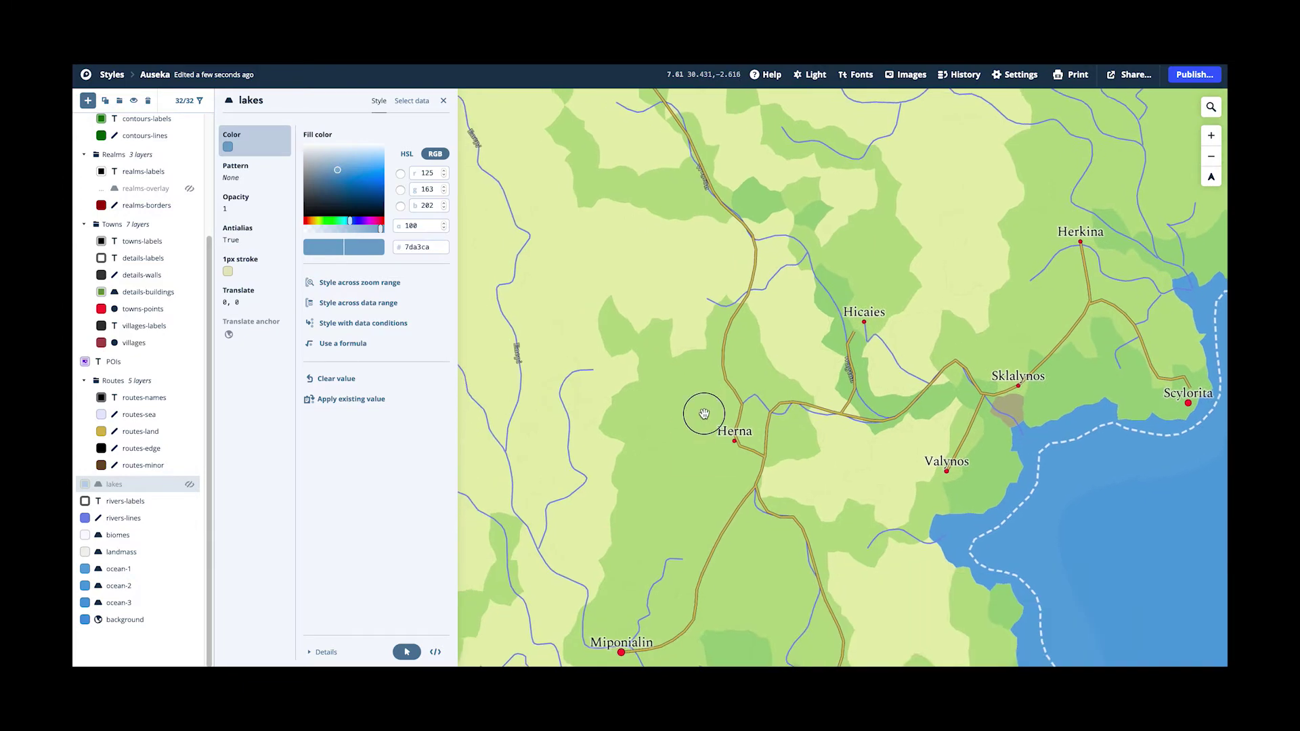
pyautogui.moveTo(732, 385); pyautogui.dragTo(652, 267)
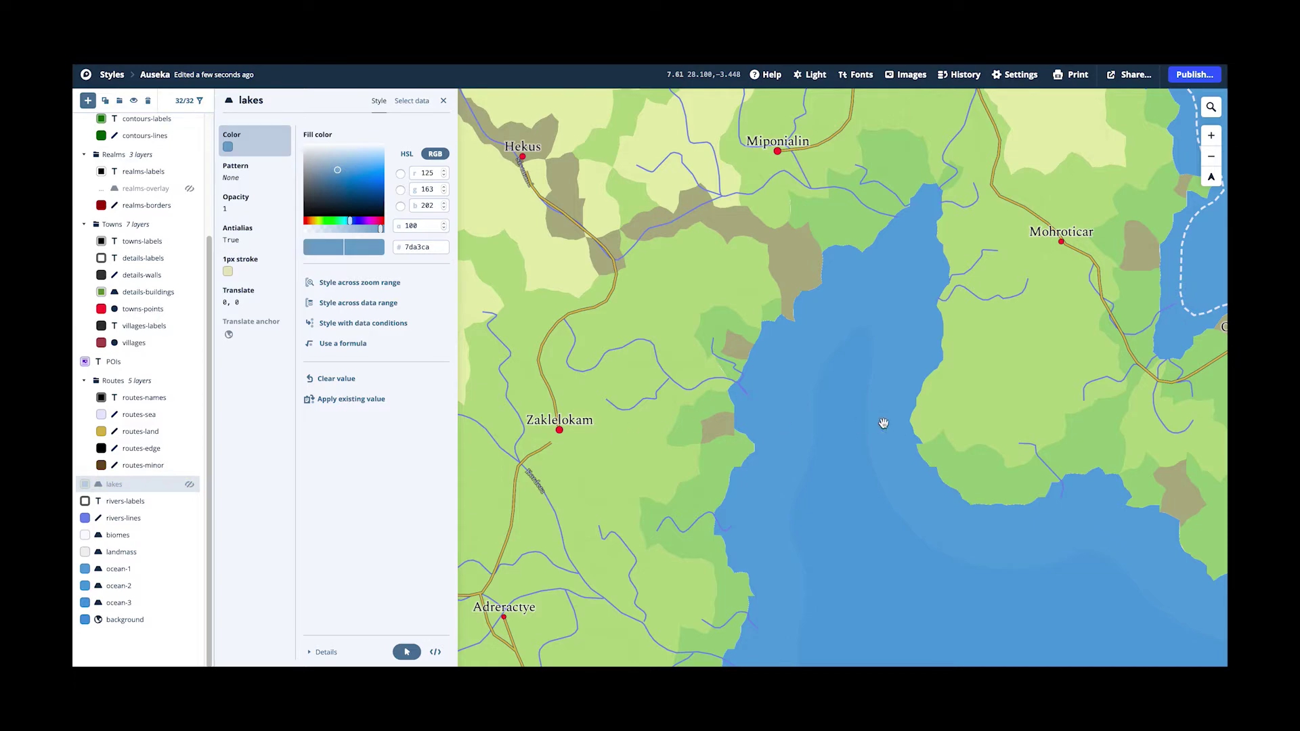
pyautogui.moveTo(867, 490); pyautogui.dragTo(672, 180)
pyautogui.scroll(-1, 654, 256)
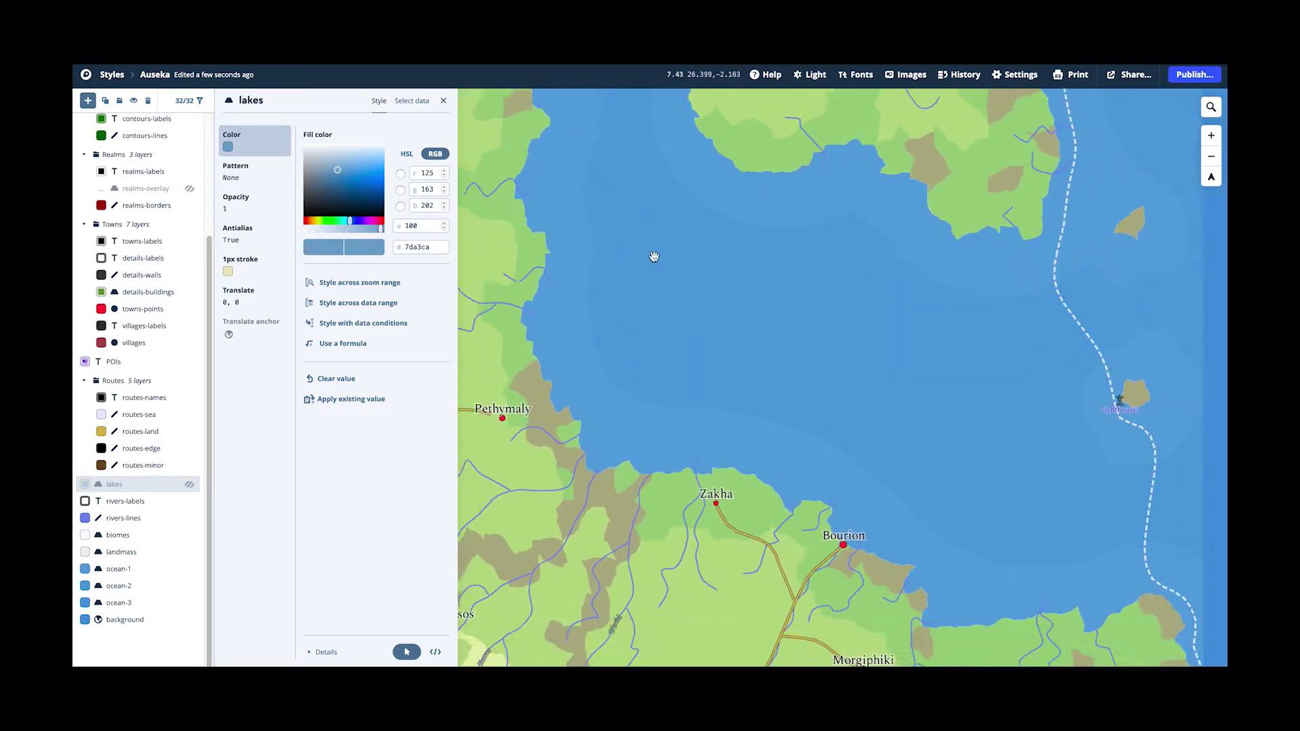
pyautogui.scroll(-4, 654, 257)
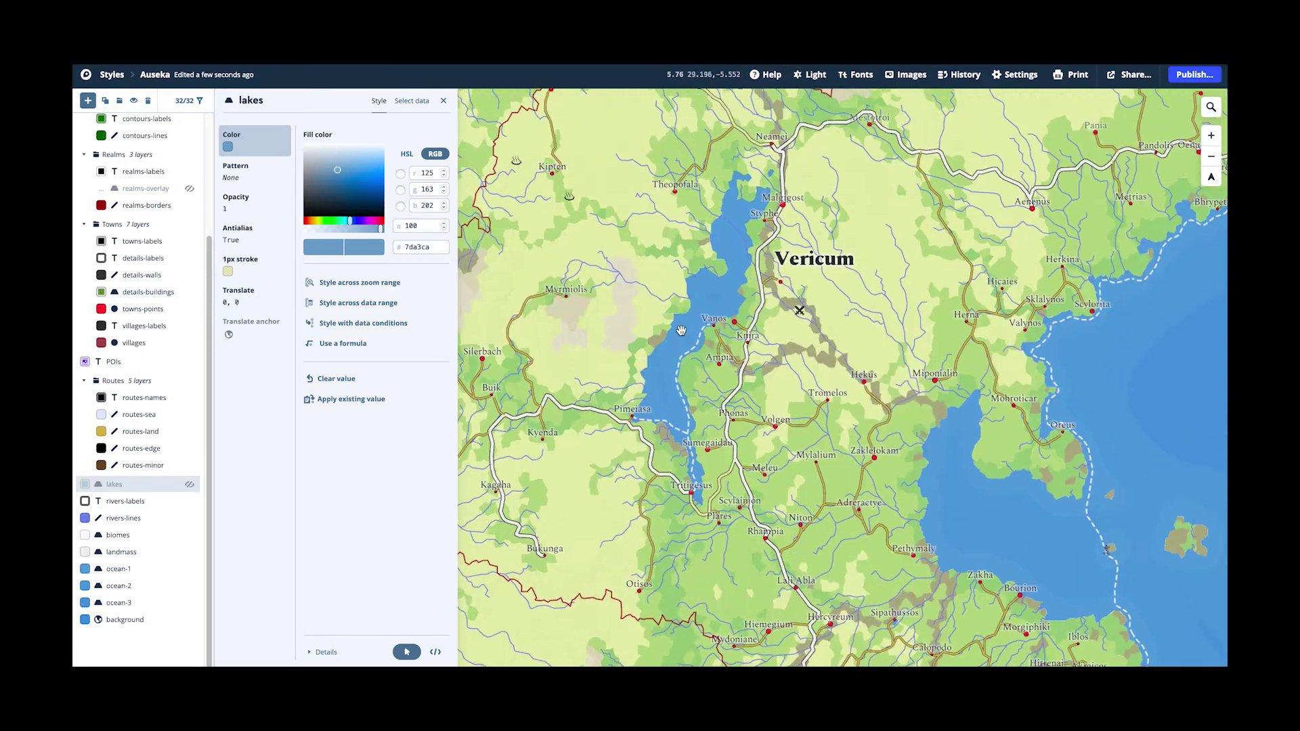
pyautogui.scroll(6, 666, 378)
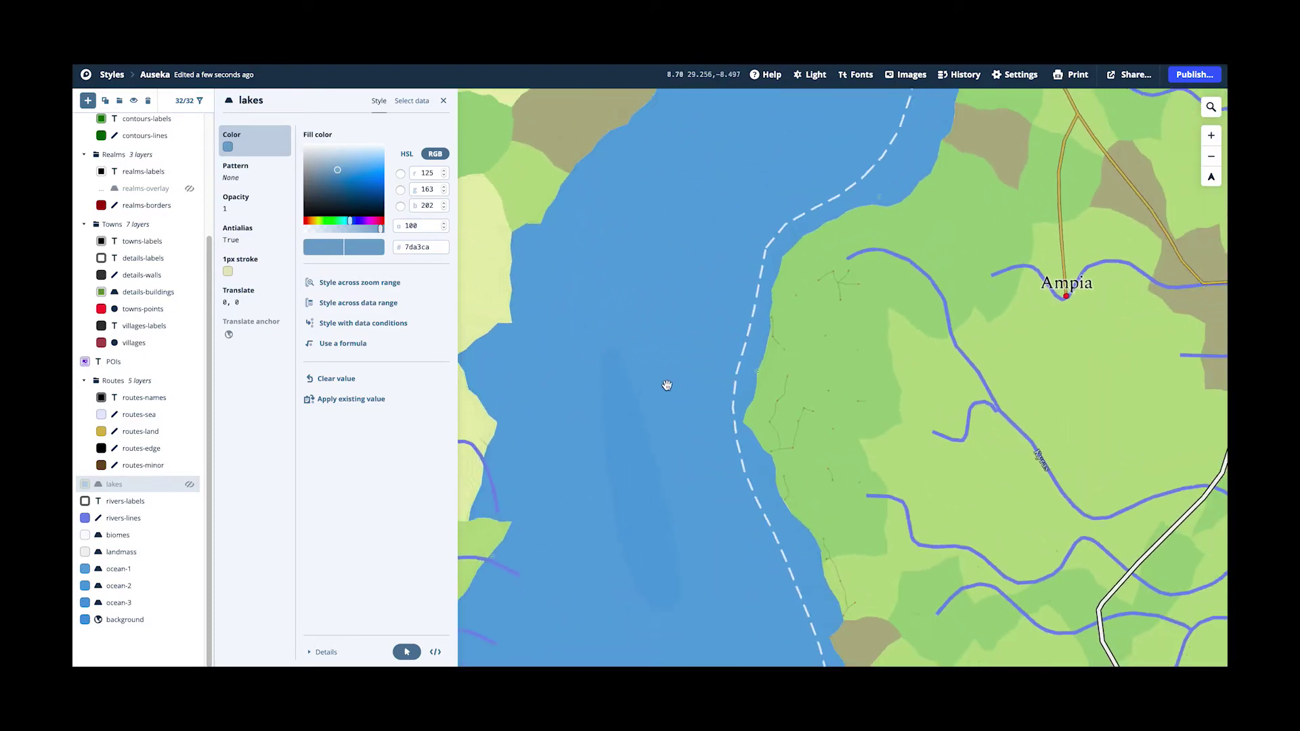
pyautogui.moveTo(667, 385); pyautogui.dragTo(728, 174)
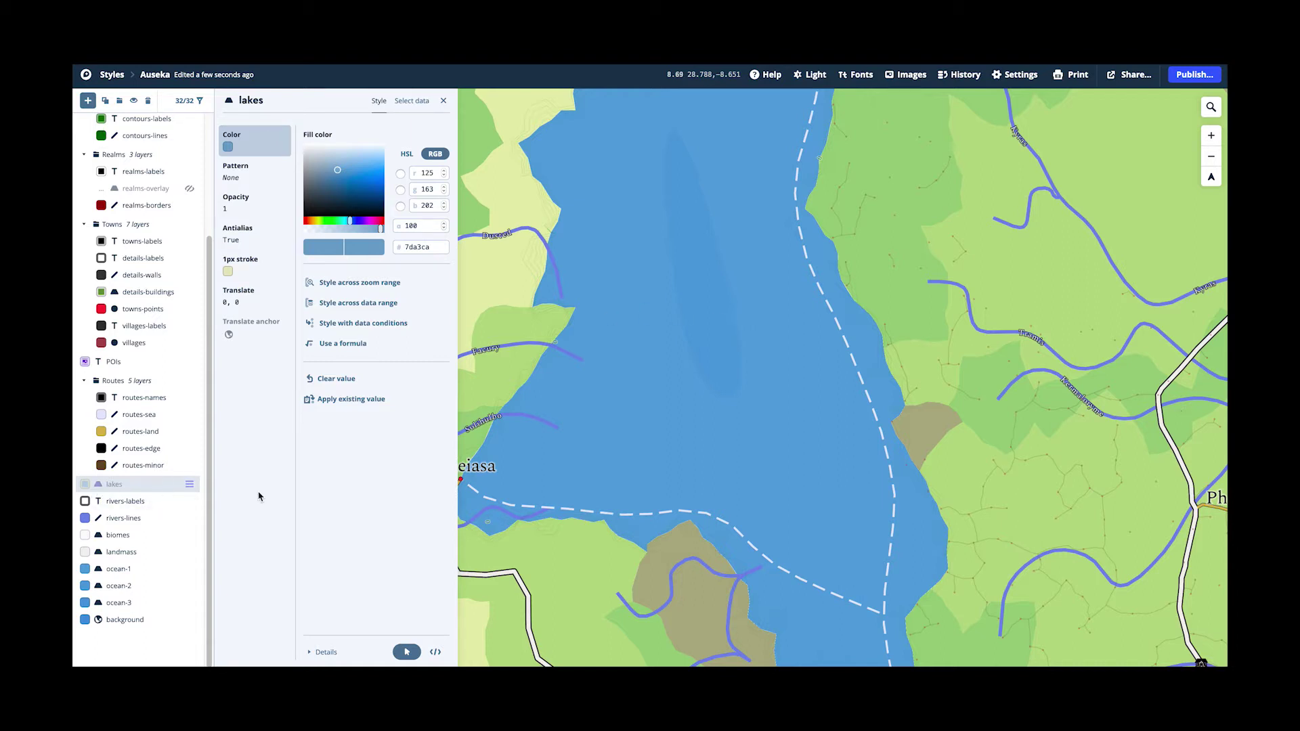
pyautogui.moveTo(990, 393); pyautogui.dragTo(777, 412)
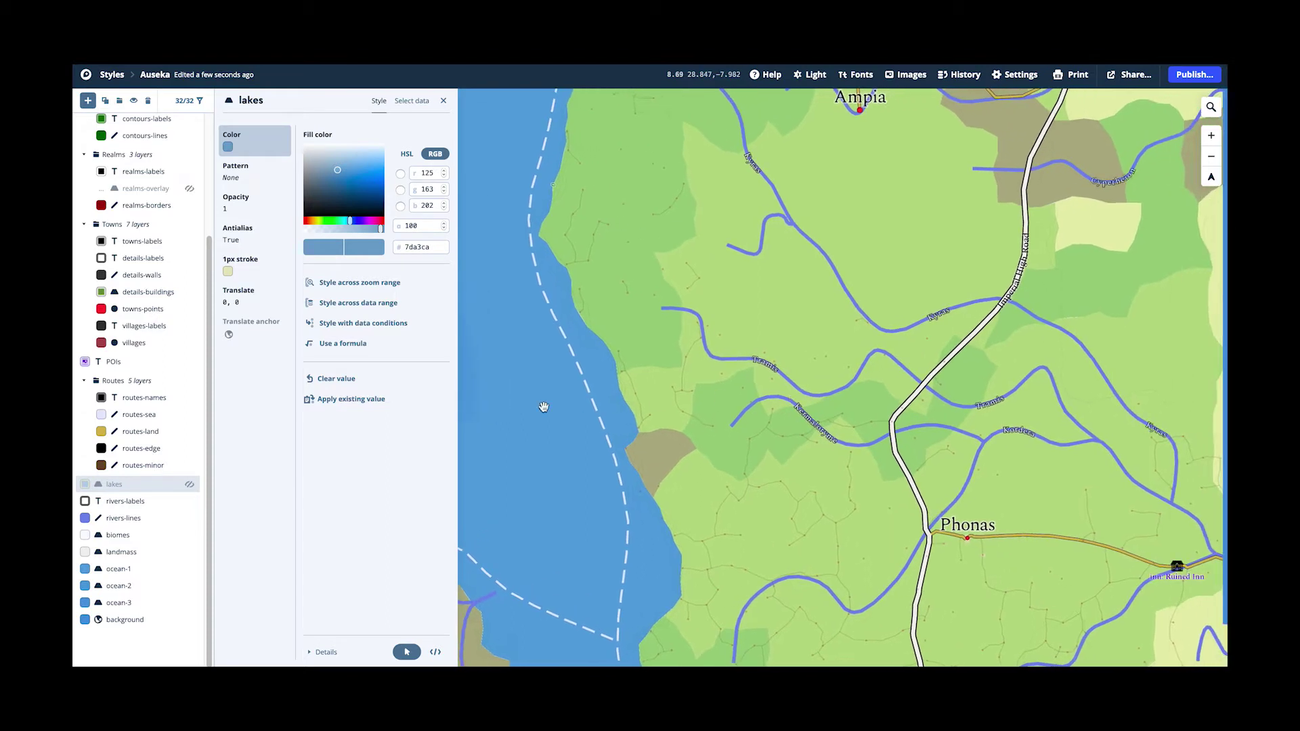
pyautogui.click(139, 383)
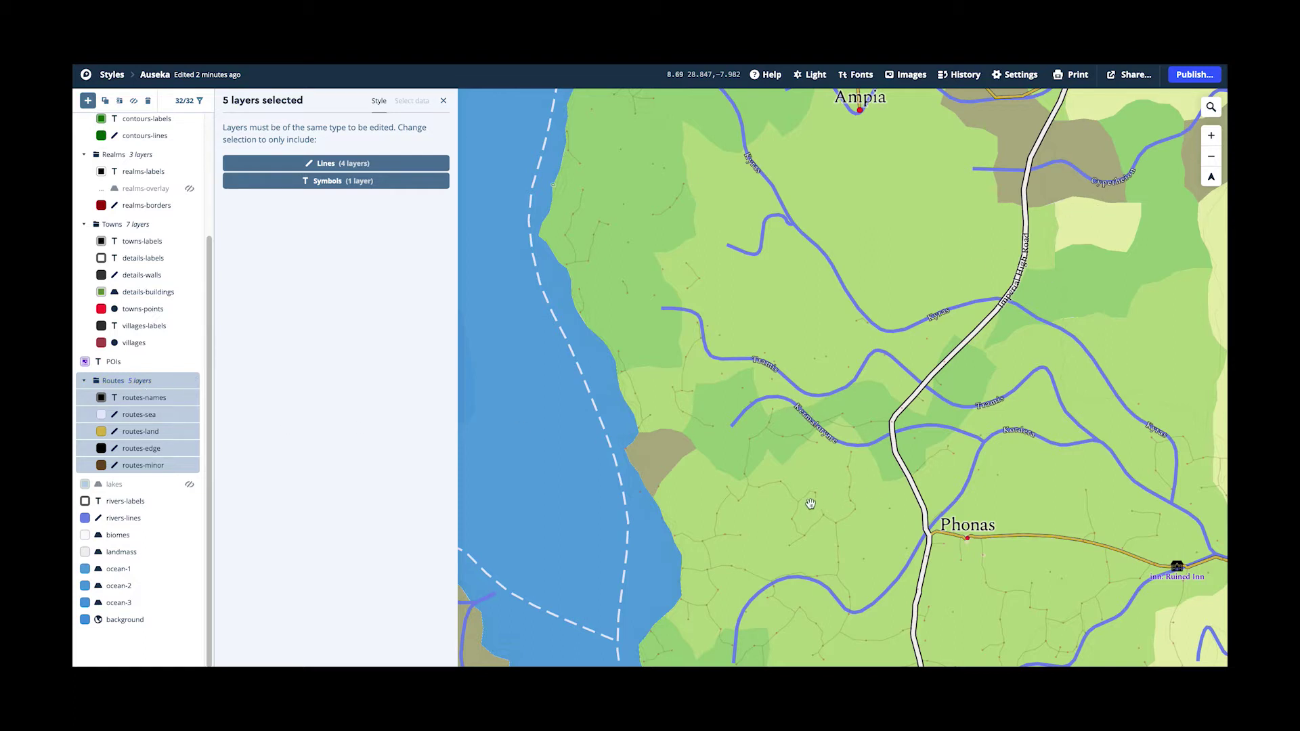
# Show the routes-minor line style and compare its faint paths near Phonas at several zooms.
pyautogui.moveTo(811, 504); pyautogui.dragTo(612, 345)
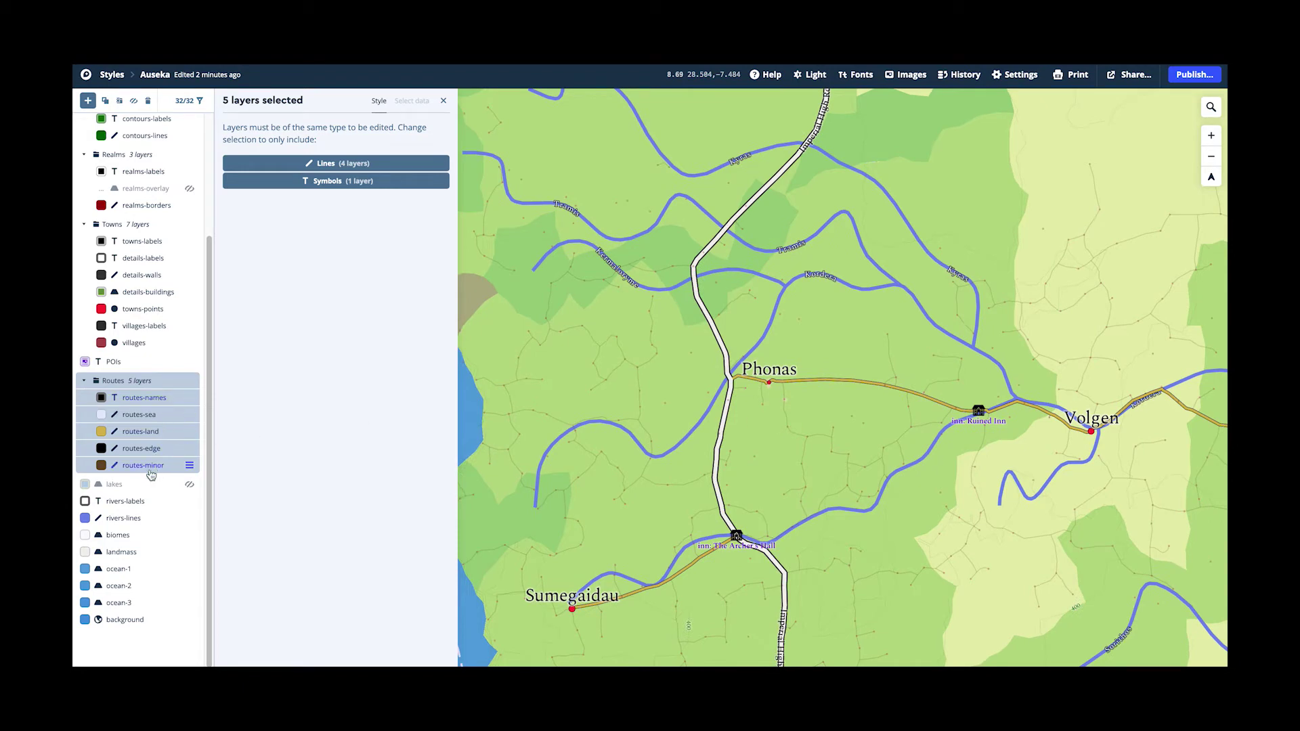
pyautogui.scroll(5, 749, 387)
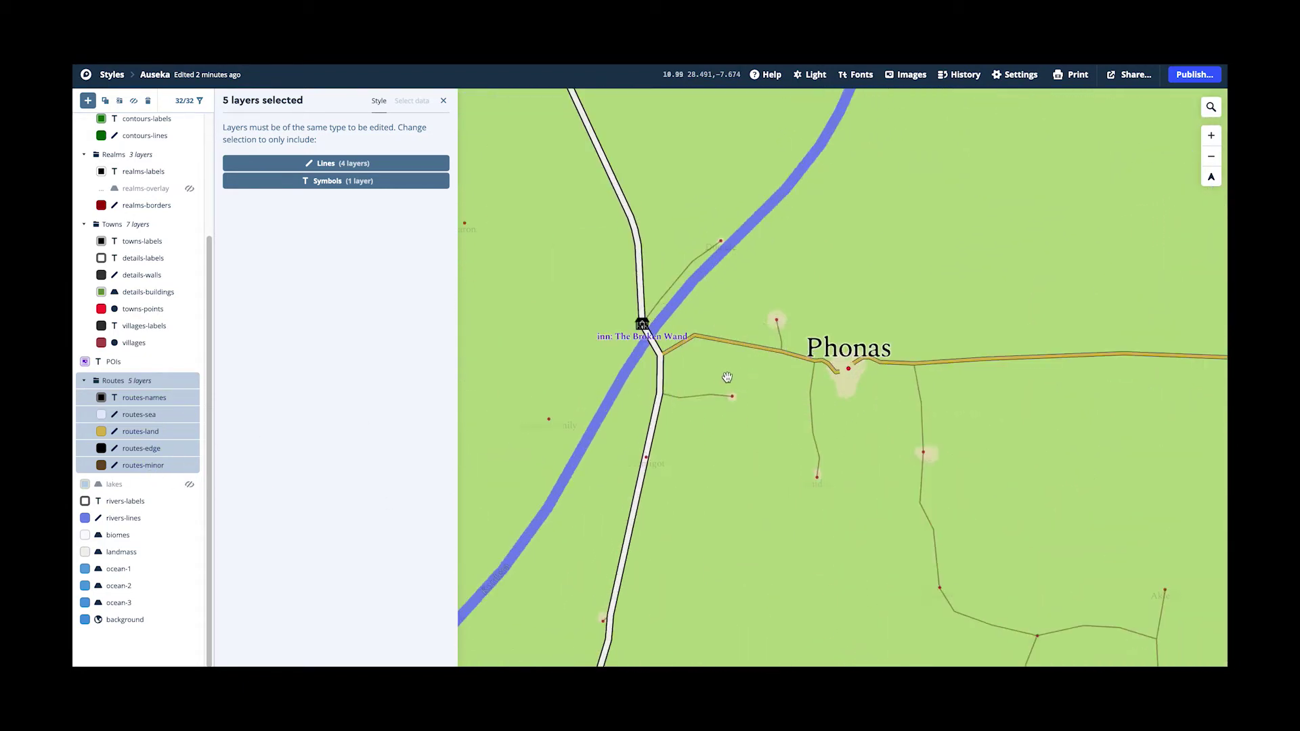
pyautogui.click(156, 472)
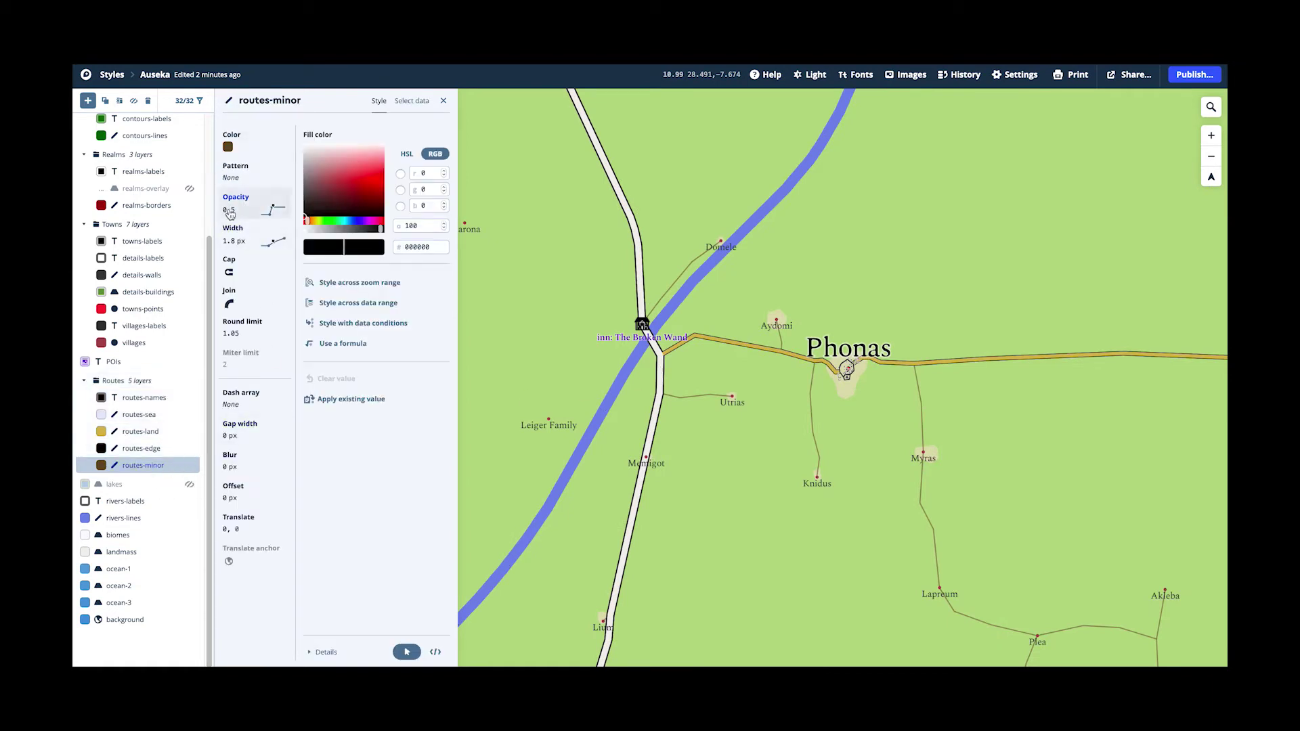
pyautogui.scroll(-5, 903, 509)
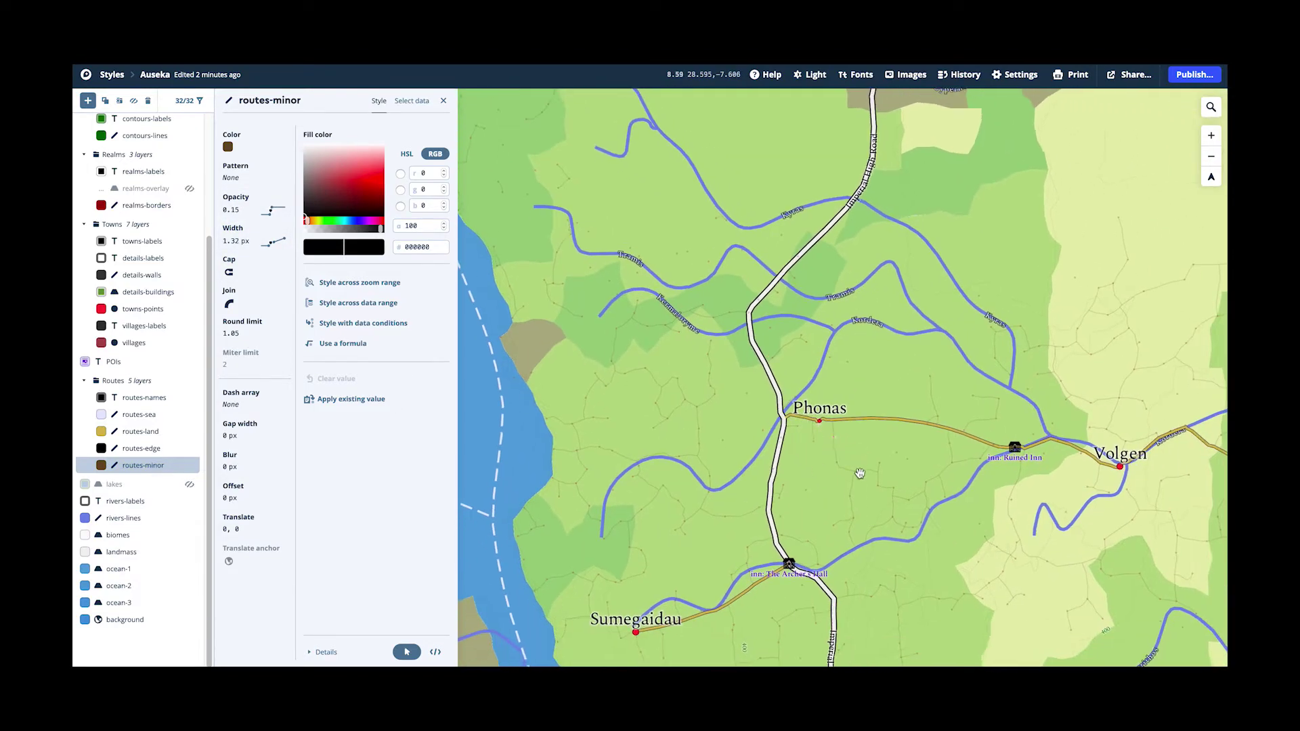
pyautogui.scroll(-2, 858, 467)
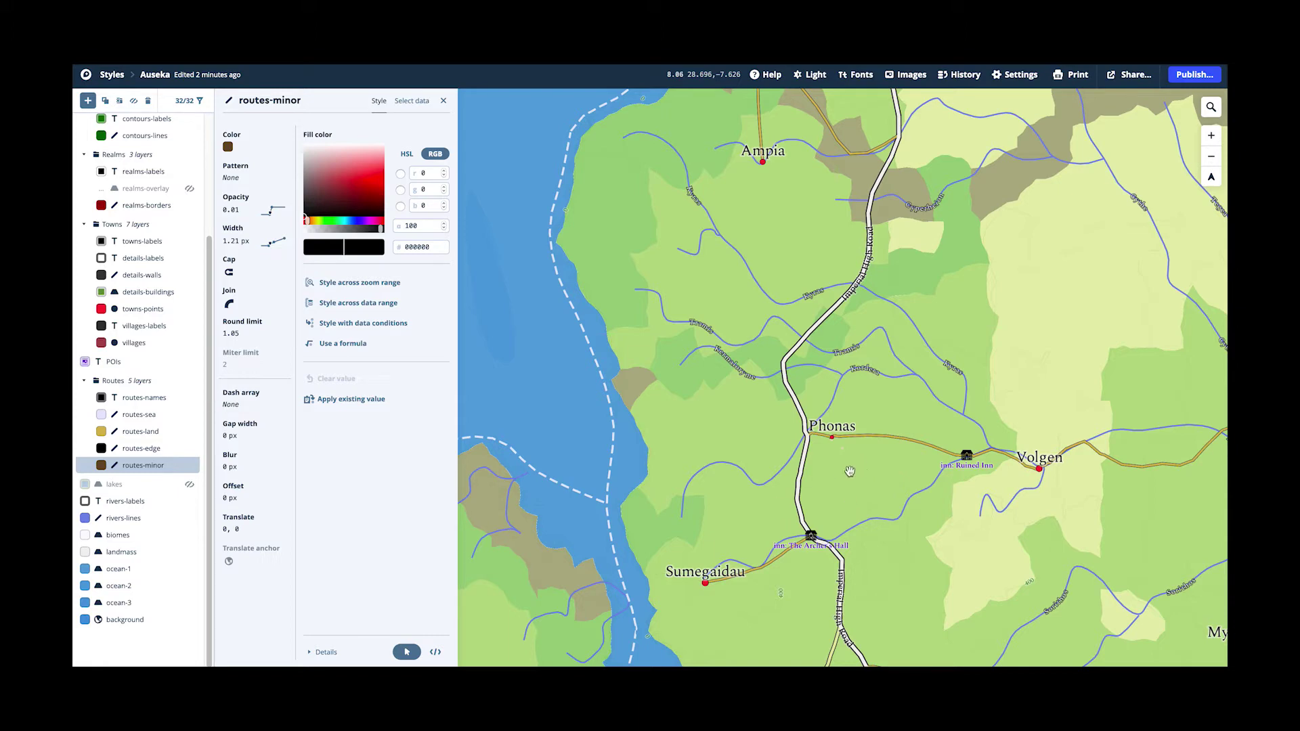
pyautogui.scroll(5, 824, 444)
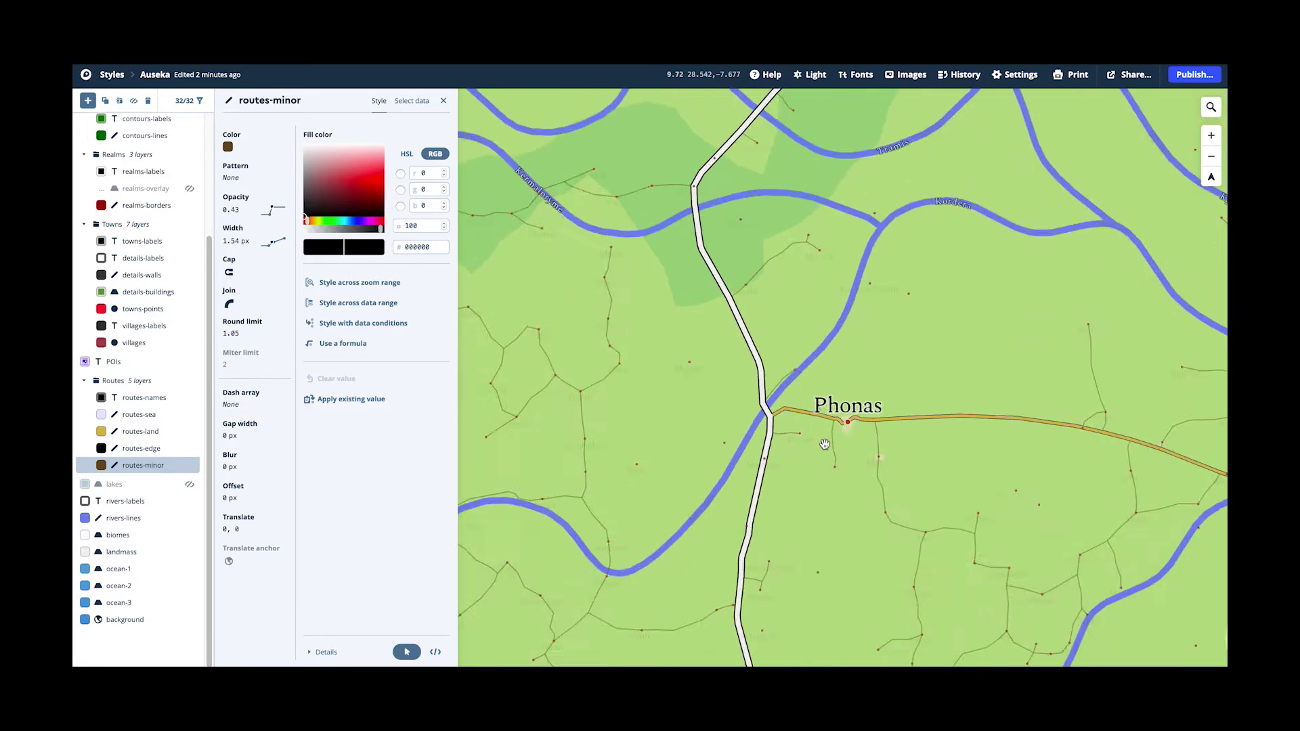
pyautogui.click(149, 449)
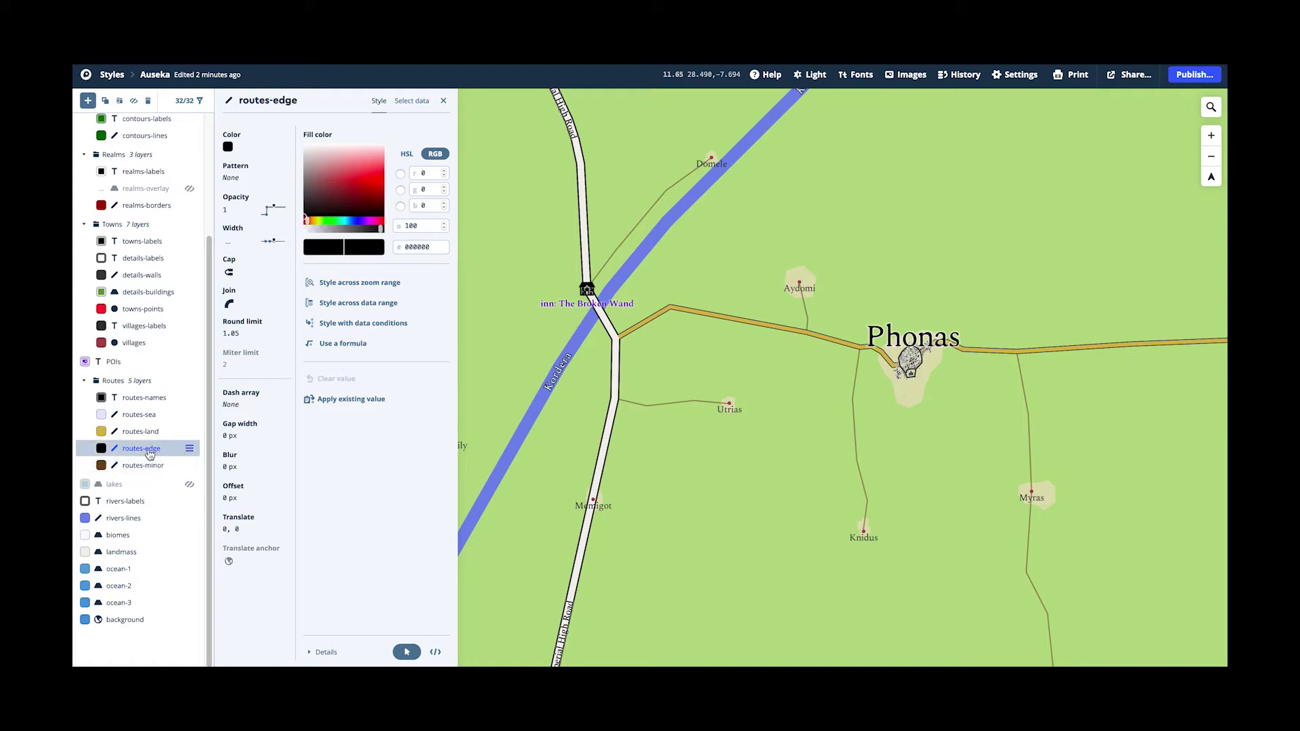
# Show routes-land colour rules for trails, roads, searoutes and highway, zooming around Mylalium and Zaklelokam.
pyautogui.click(150, 435)
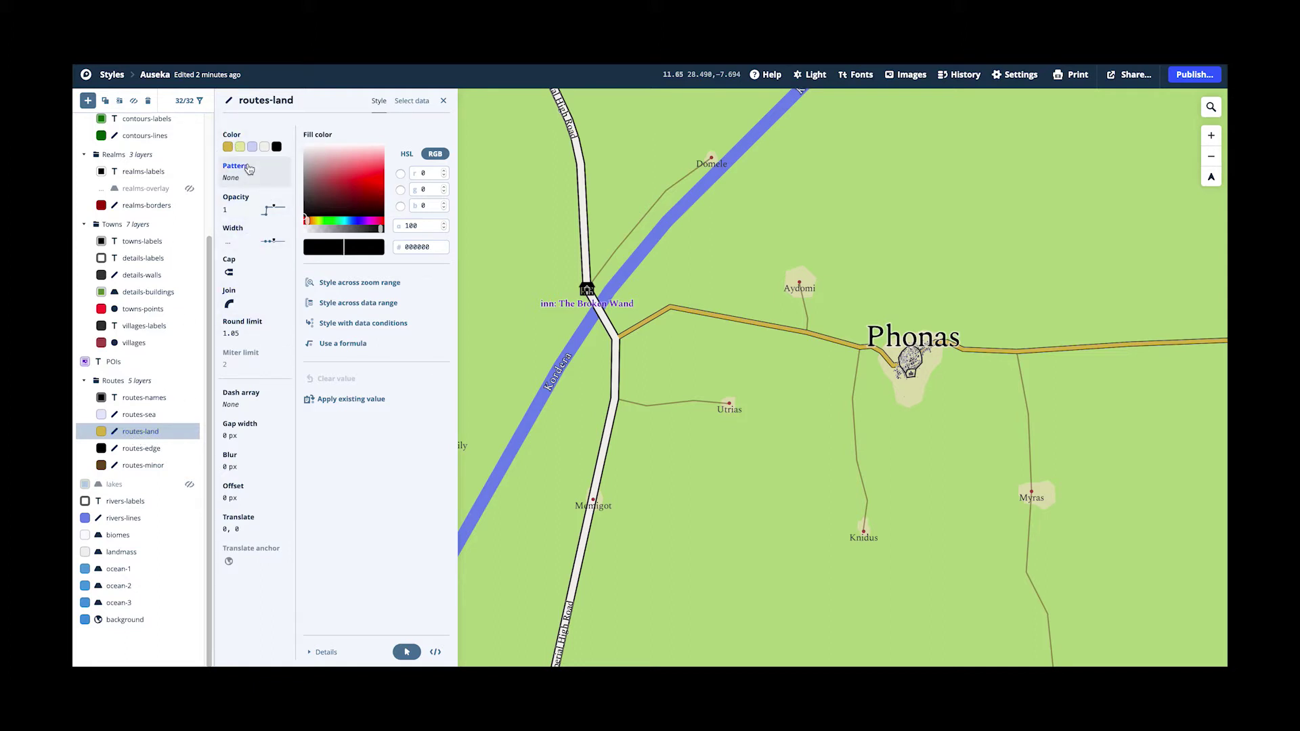
pyautogui.click(245, 139)
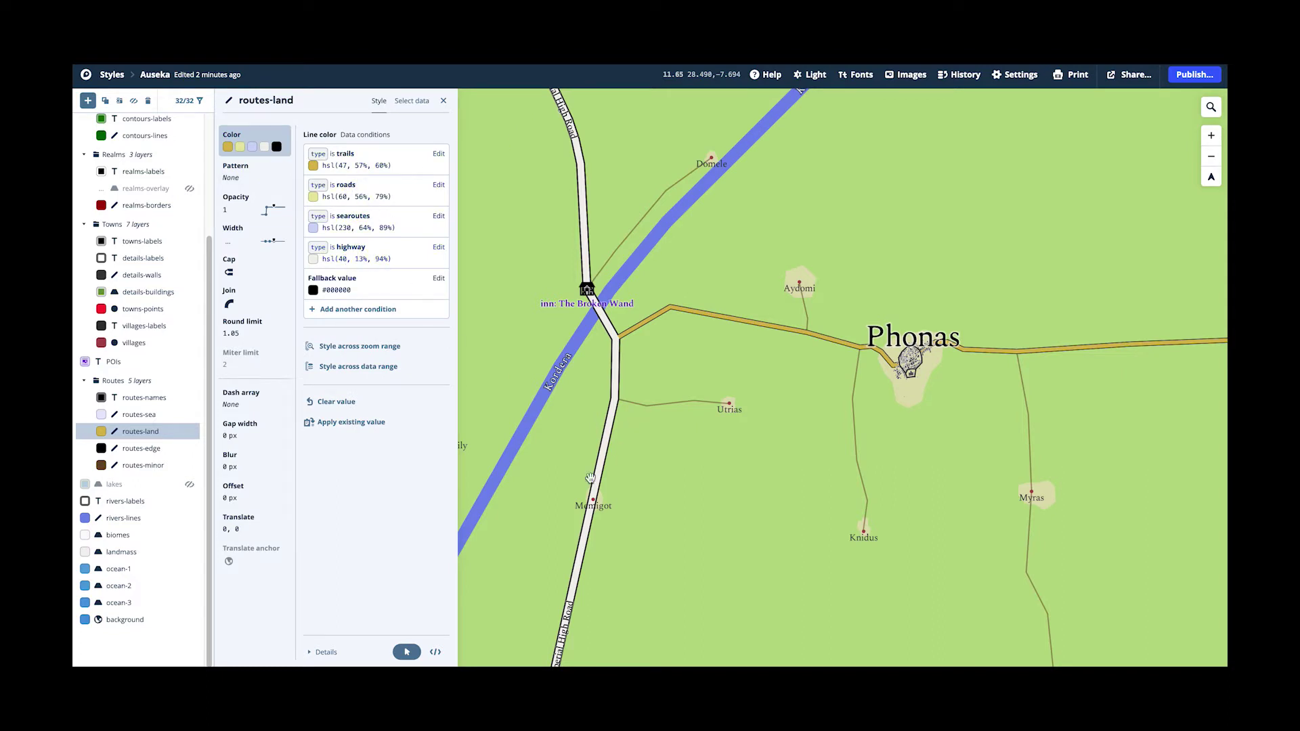
pyautogui.scroll(-3, 921, 402)
pyautogui.scroll(3, 907, 396)
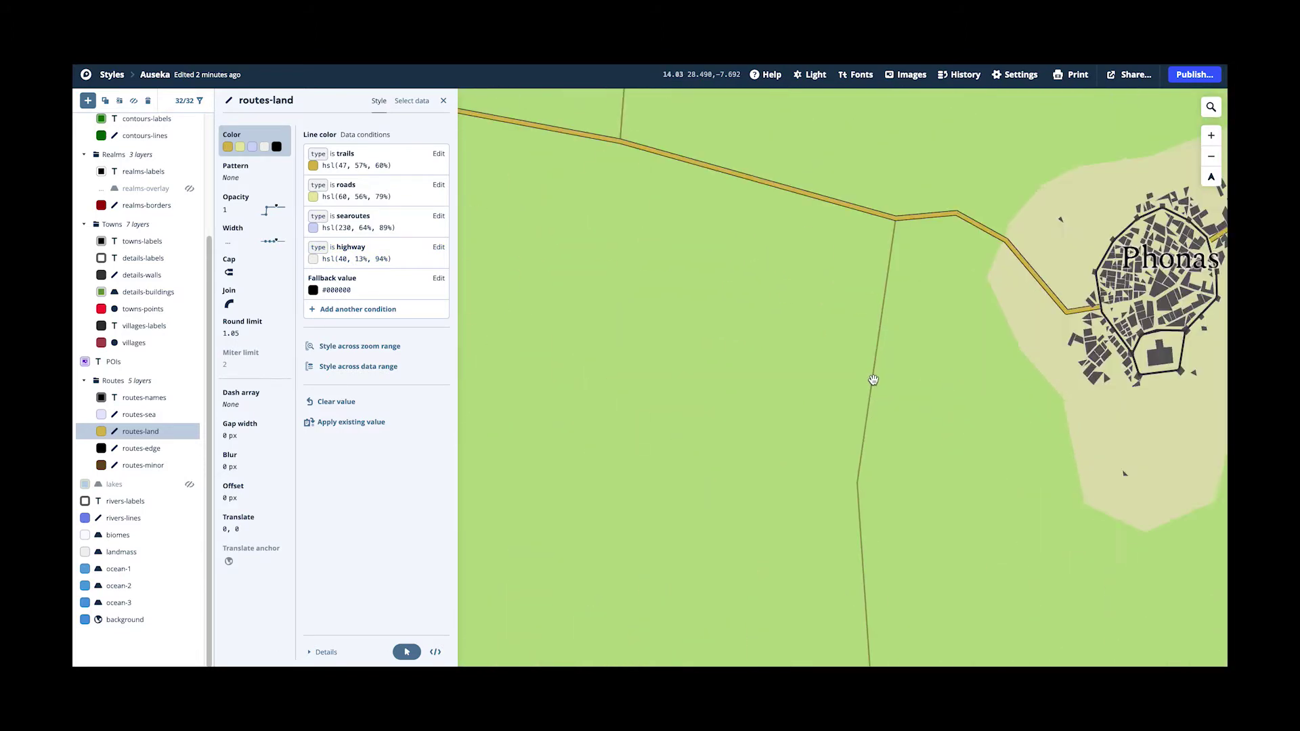
pyautogui.scroll(3, 710, 340)
pyautogui.scroll(1, 710, 340)
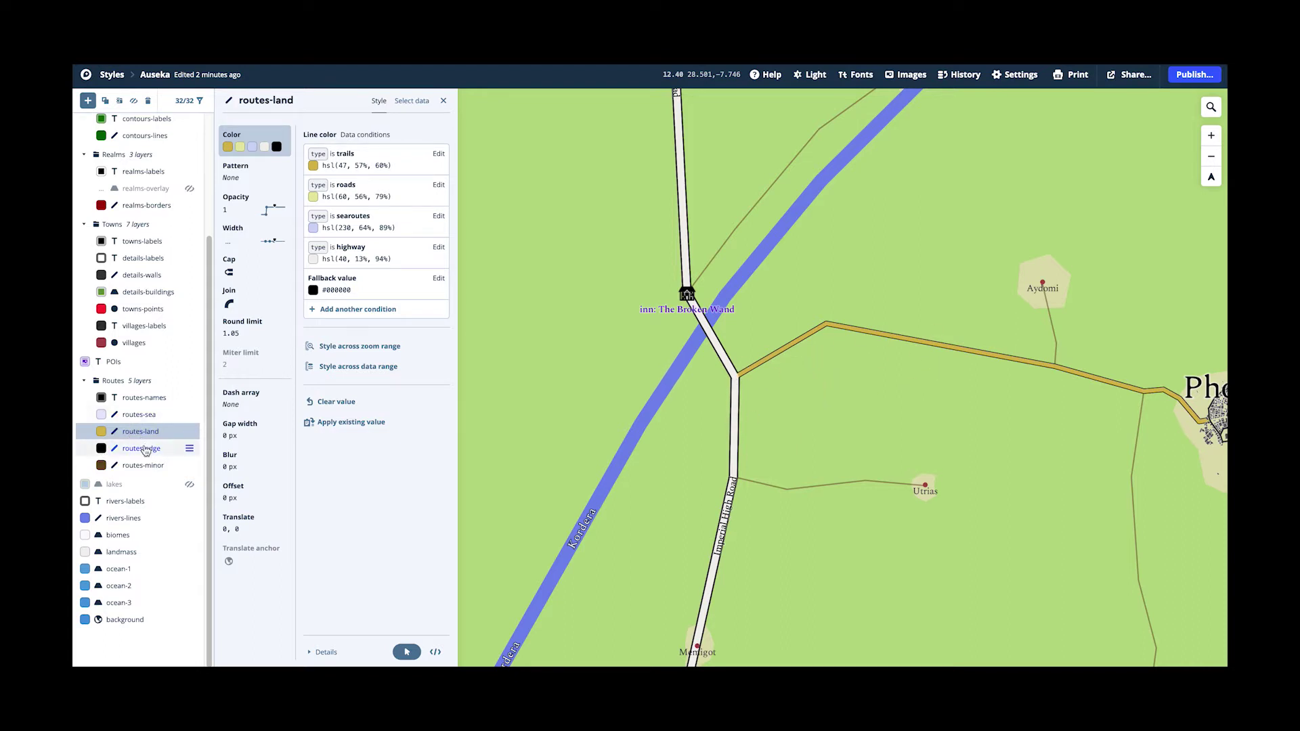
pyautogui.scroll(-5, 914, 427)
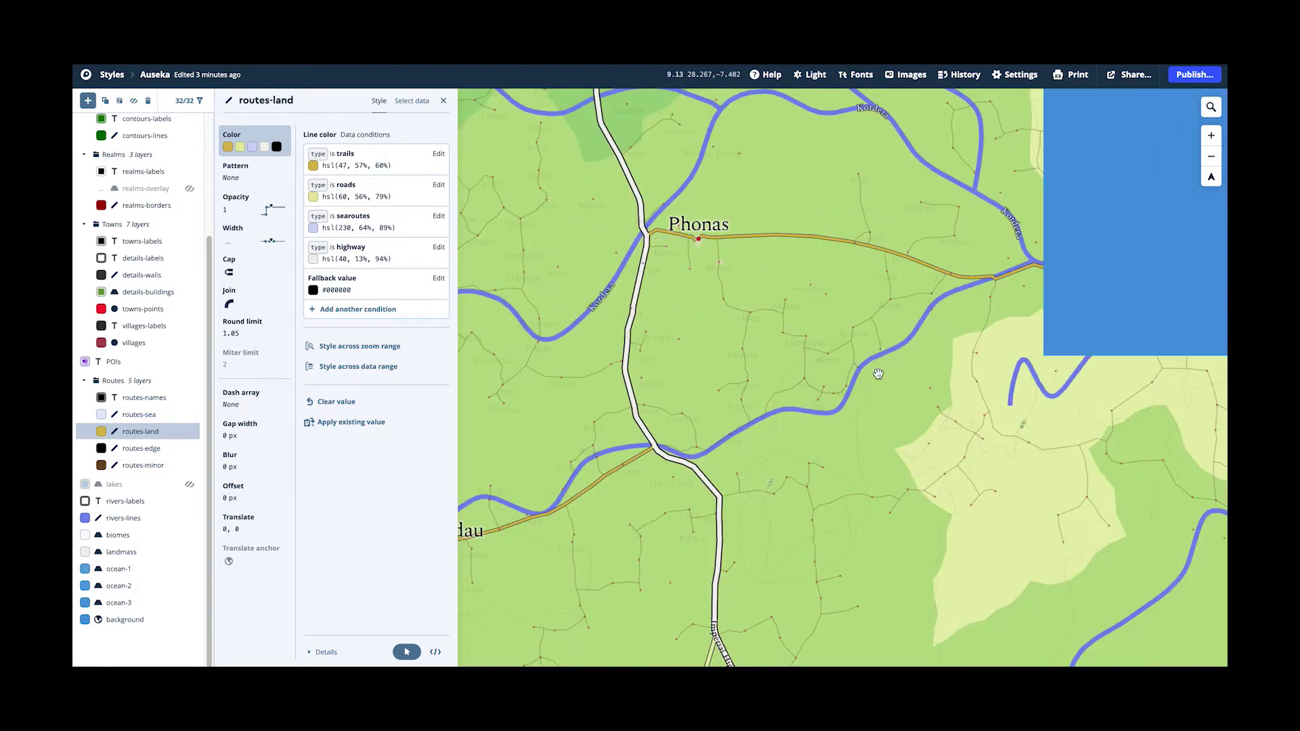
pyautogui.moveTo(878, 374); pyautogui.dragTo(667, 287)
pyautogui.scroll(-3, 821, 325)
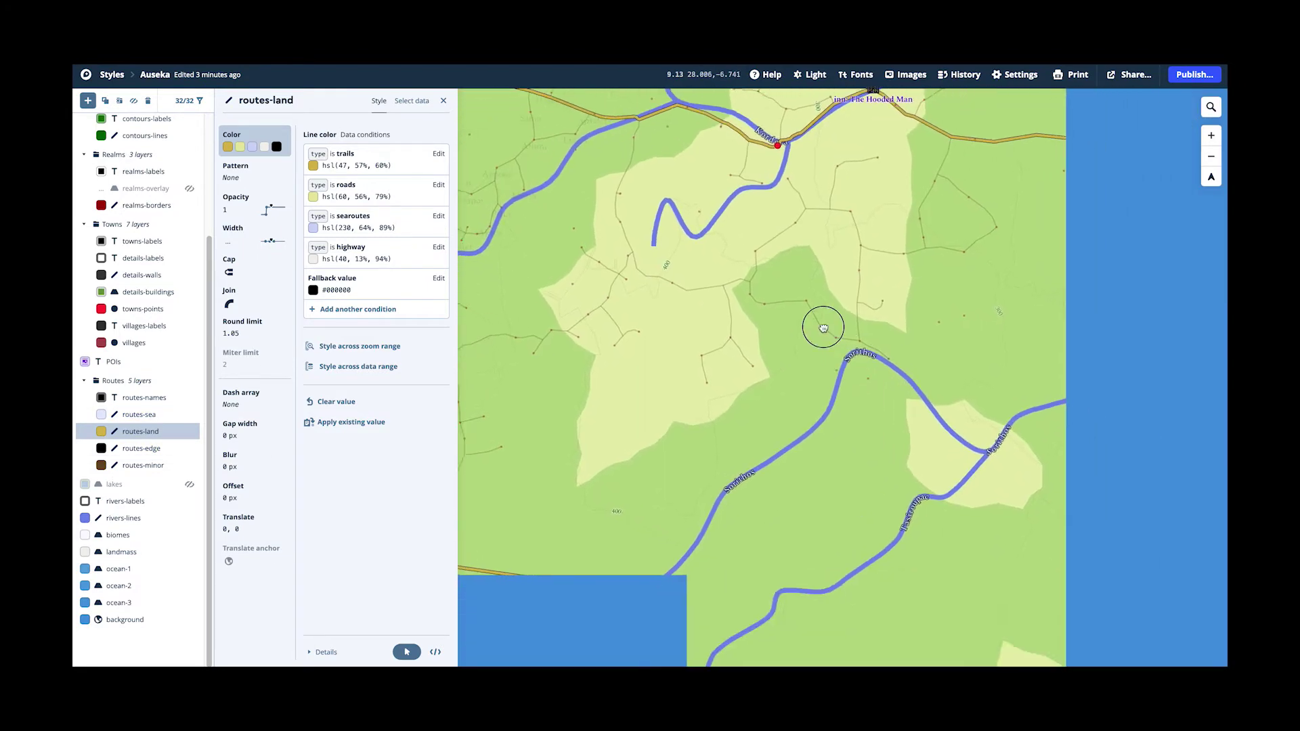
pyautogui.scroll(-3, 801, 331)
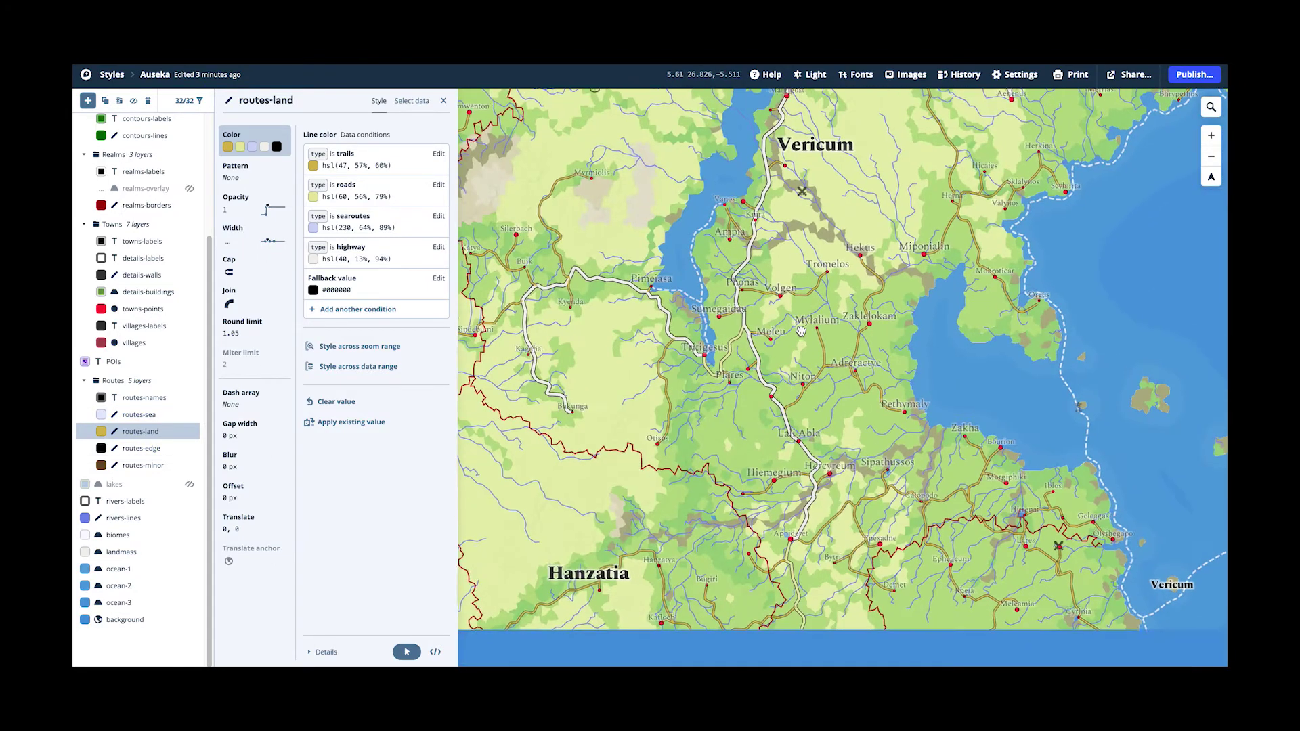
pyautogui.scroll(4, 1083, 330)
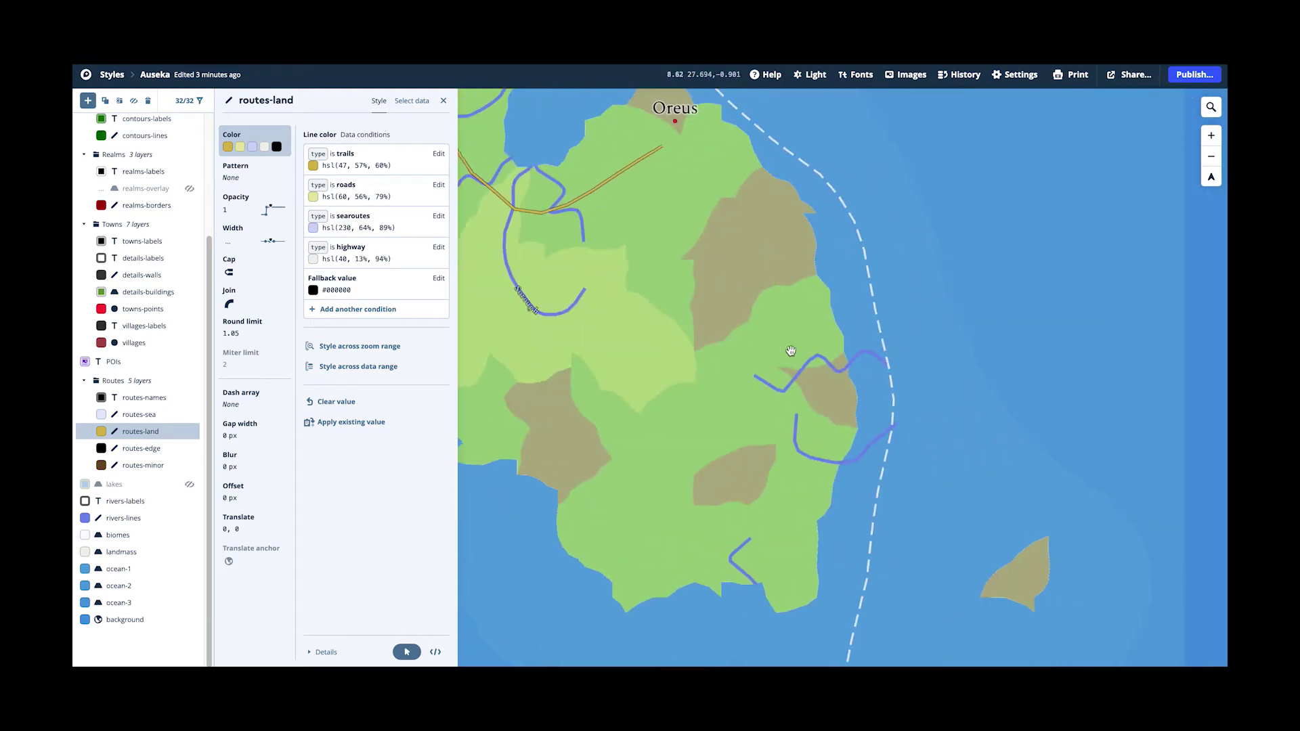
pyautogui.click(126, 418)
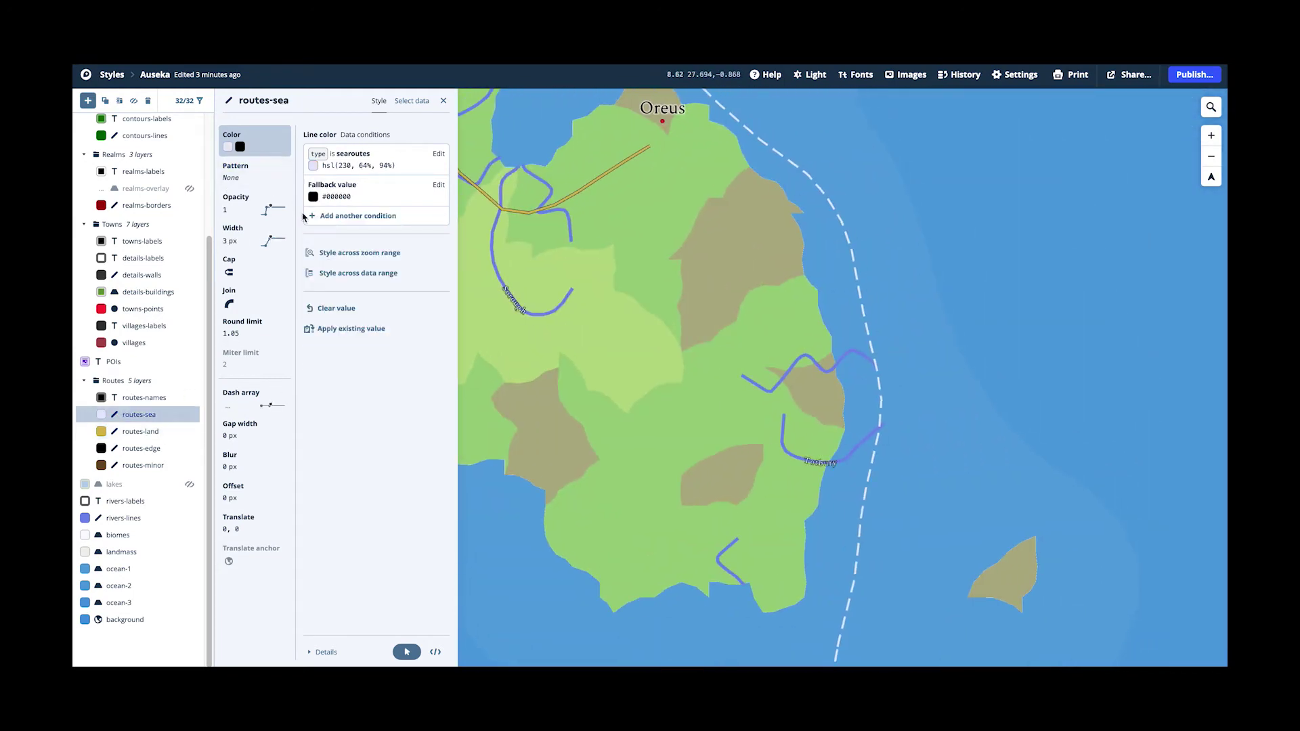
# Review the routes-sea zoom-based dash array, then view routes-names text styling (Spectral Medium, 1 px halo).
pyautogui.click(238, 402)
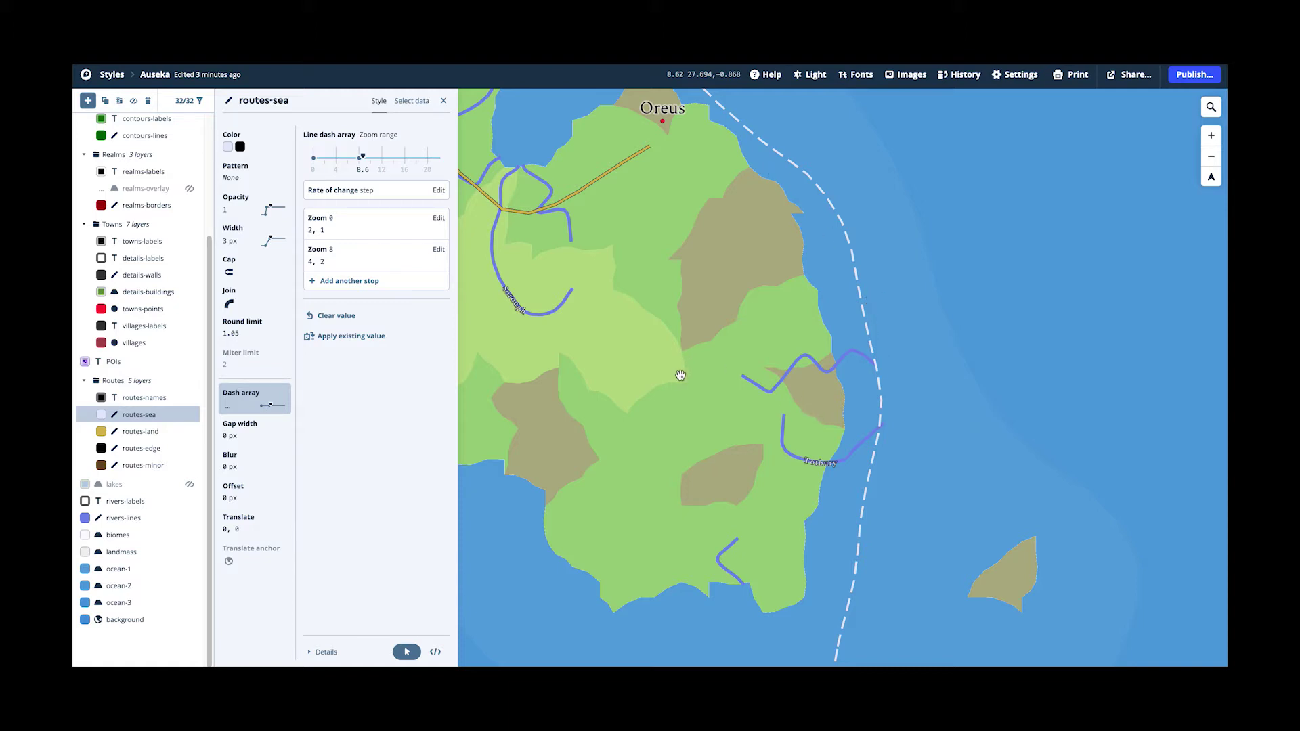
pyautogui.scroll(-1, 565, 354)
pyautogui.click(144, 397)
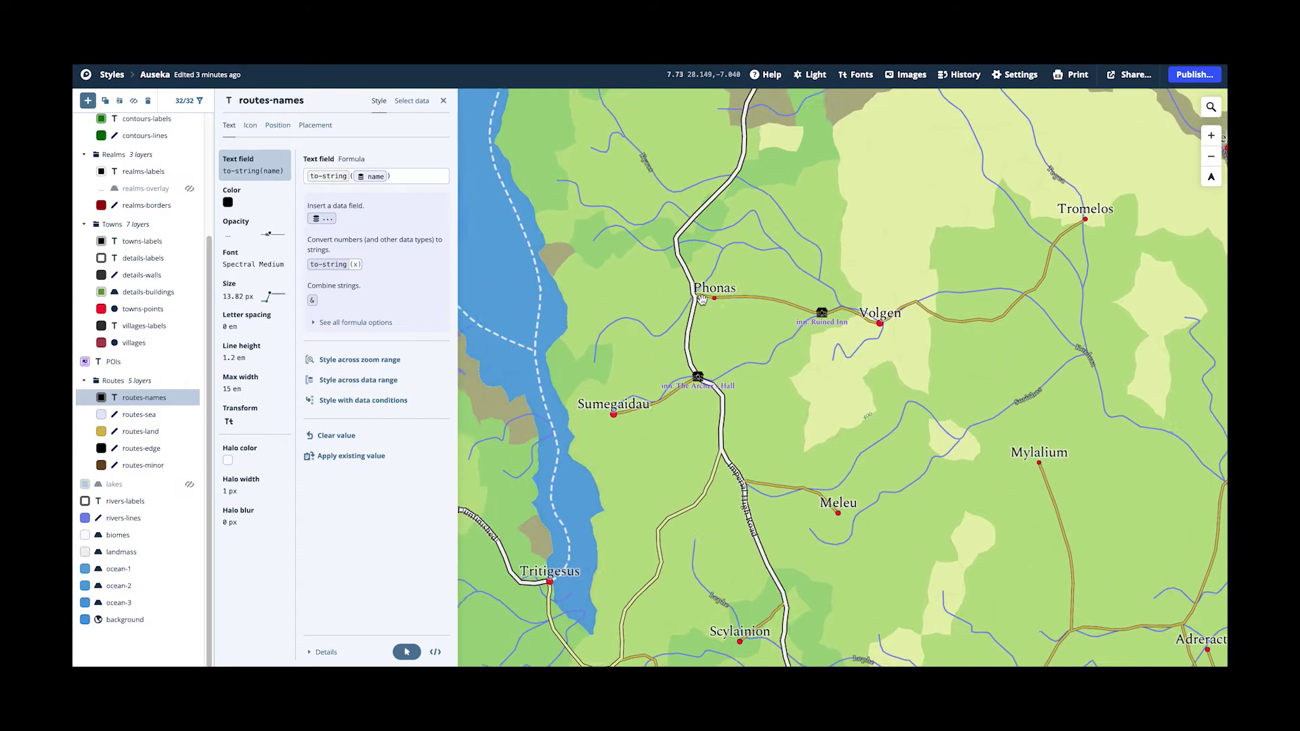
pyautogui.scroll(6, 702, 299)
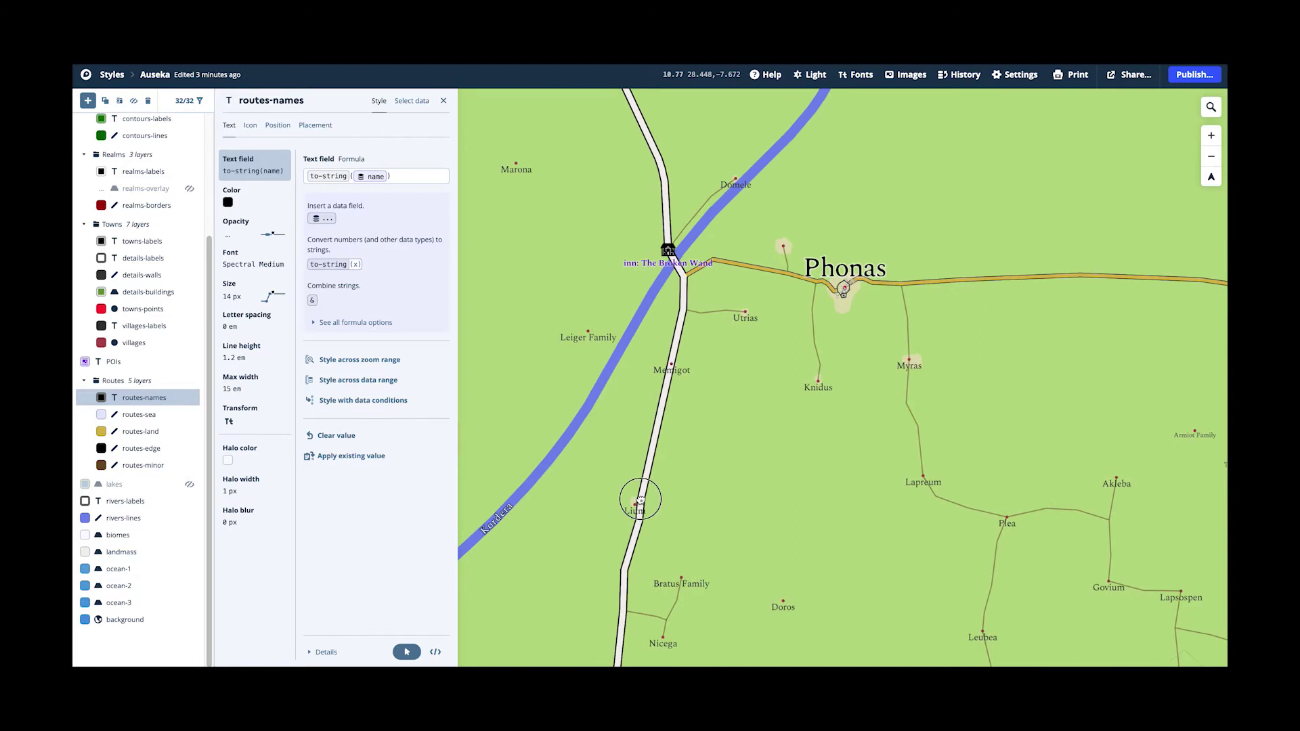
pyautogui.moveTo(640, 499); pyautogui.dragTo(692, 371)
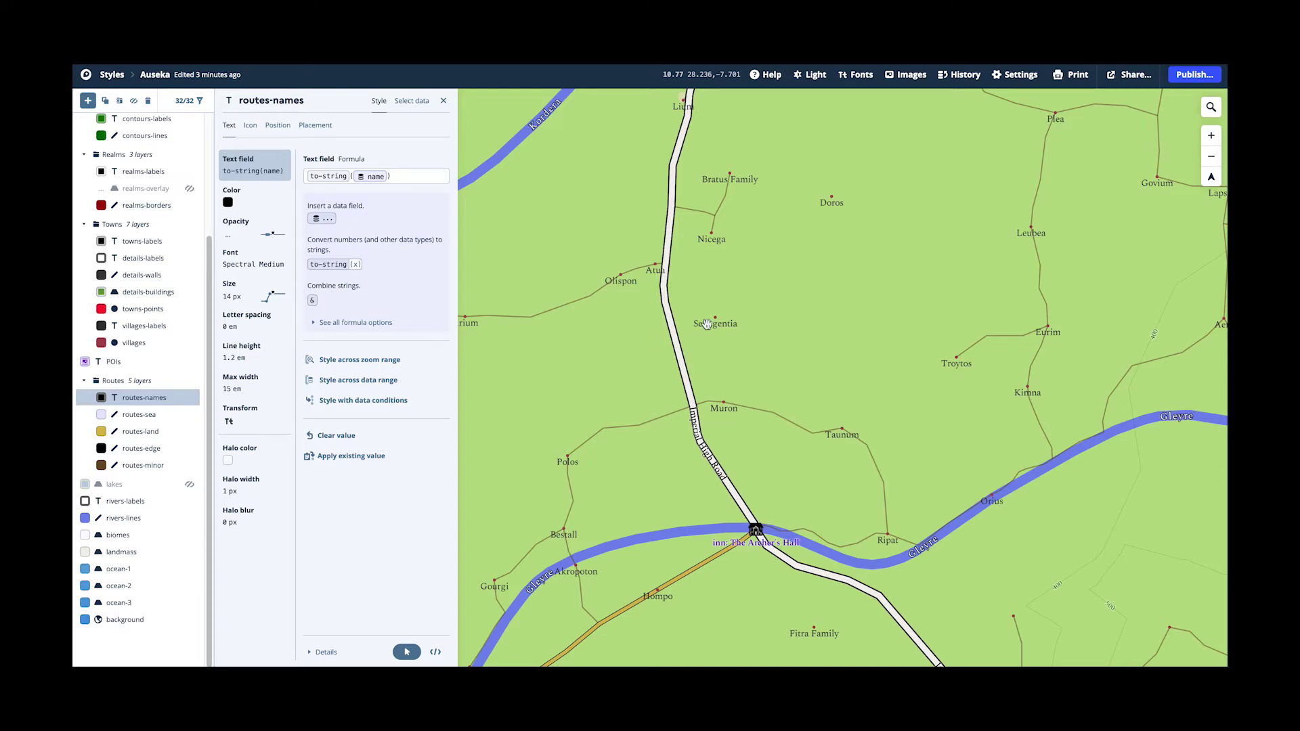
pyautogui.scroll(-5, 706, 324)
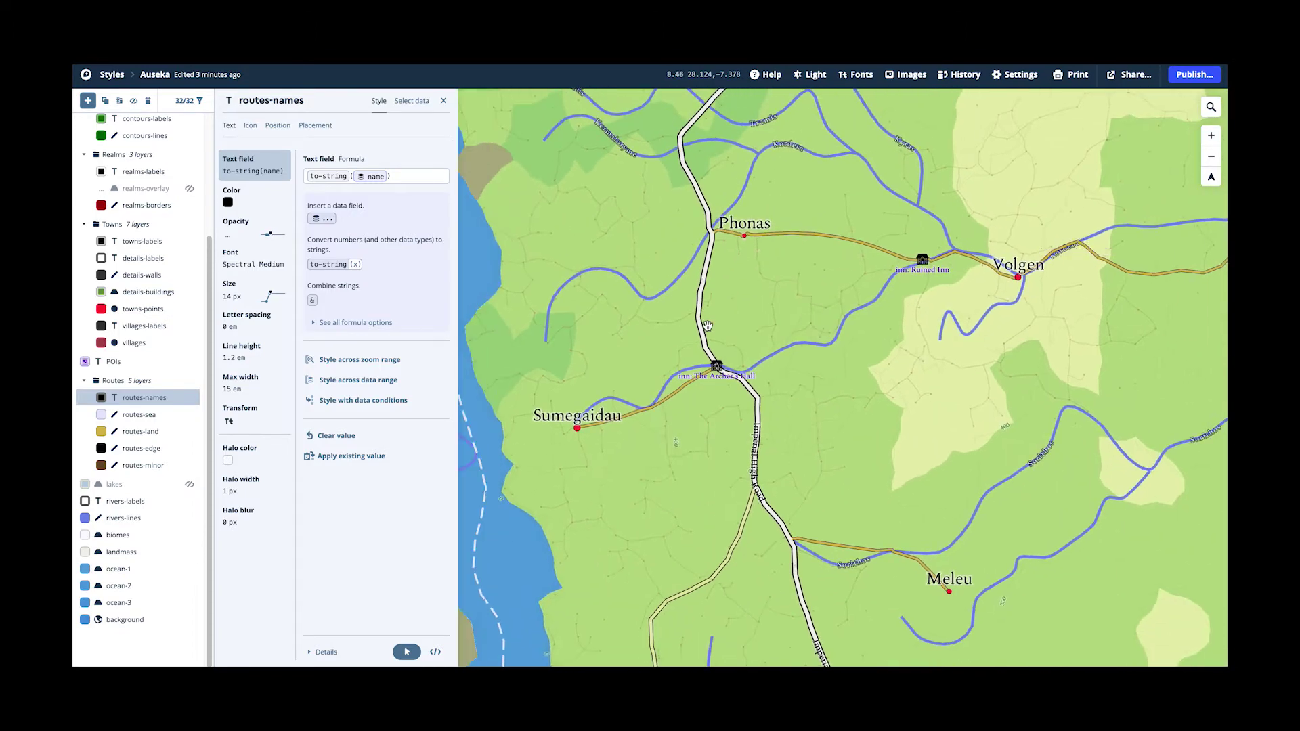
pyautogui.moveTo(661, 516); pyautogui.dragTo(812, 522)
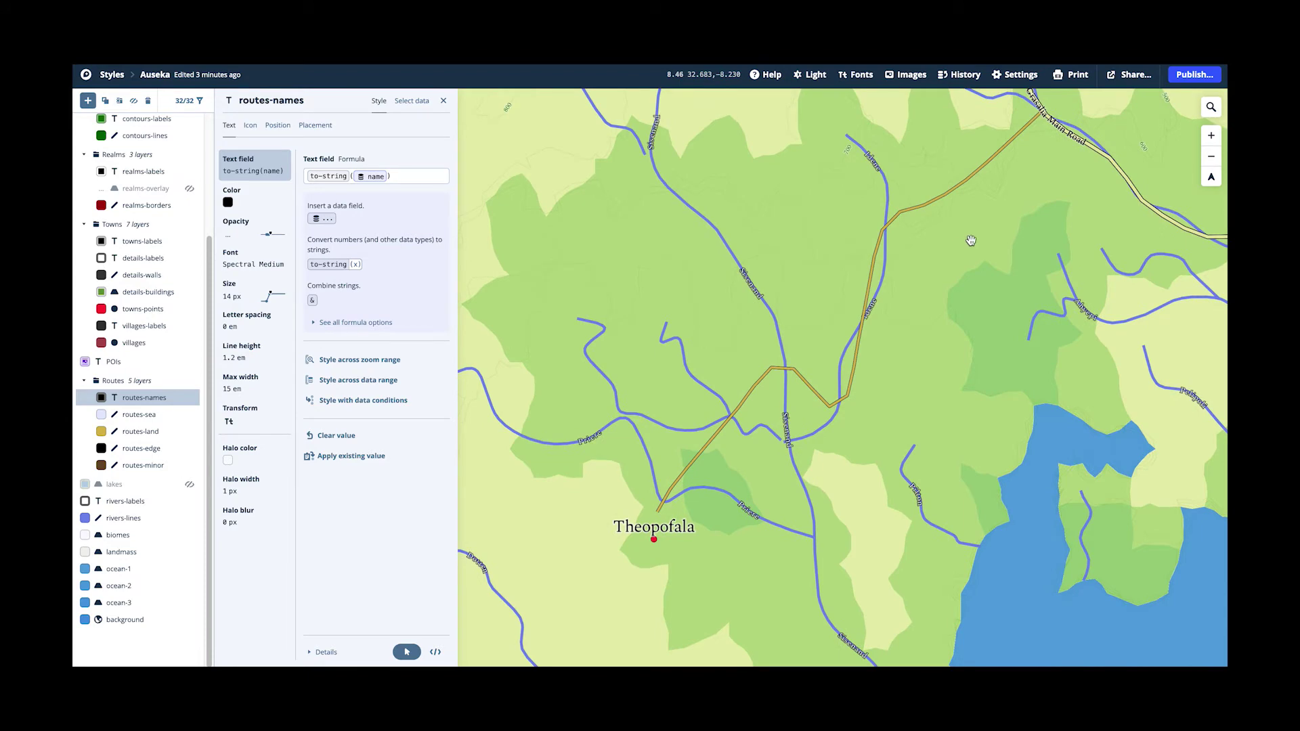
pyautogui.doubleClick(955, 273)
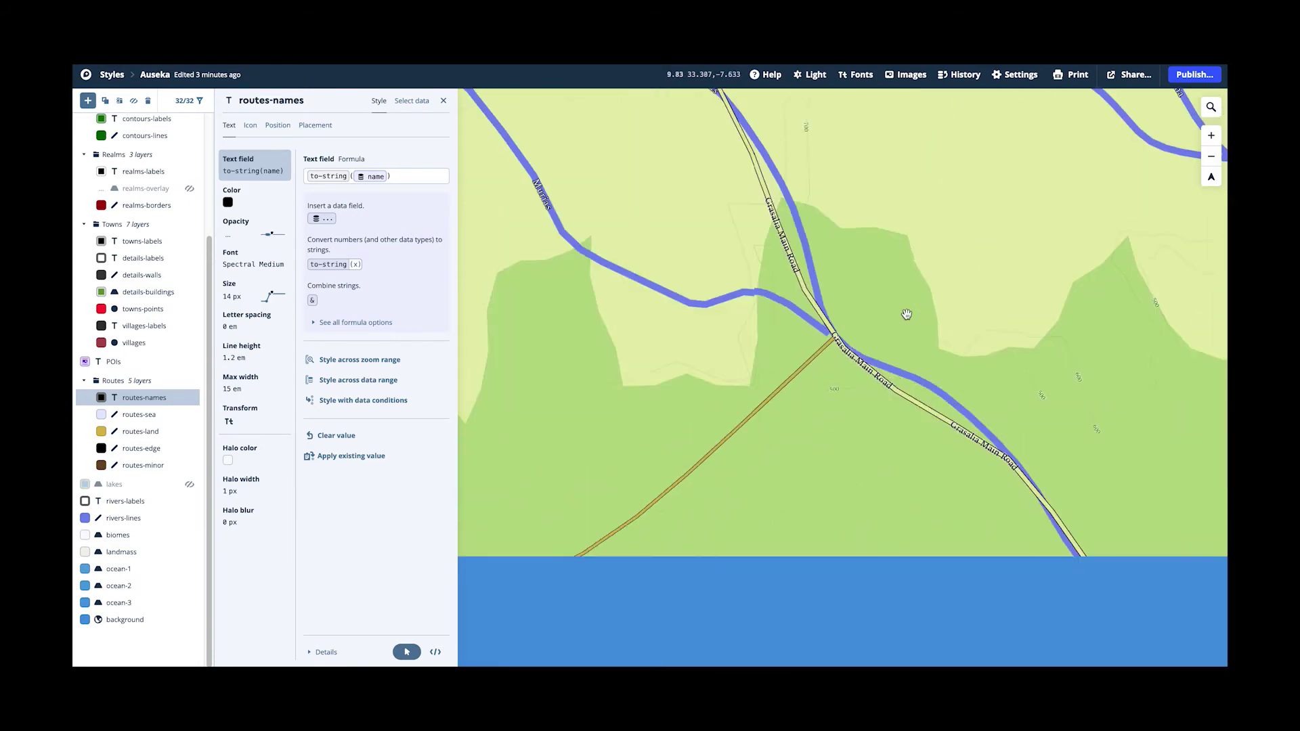
pyautogui.scroll(-1, 907, 314)
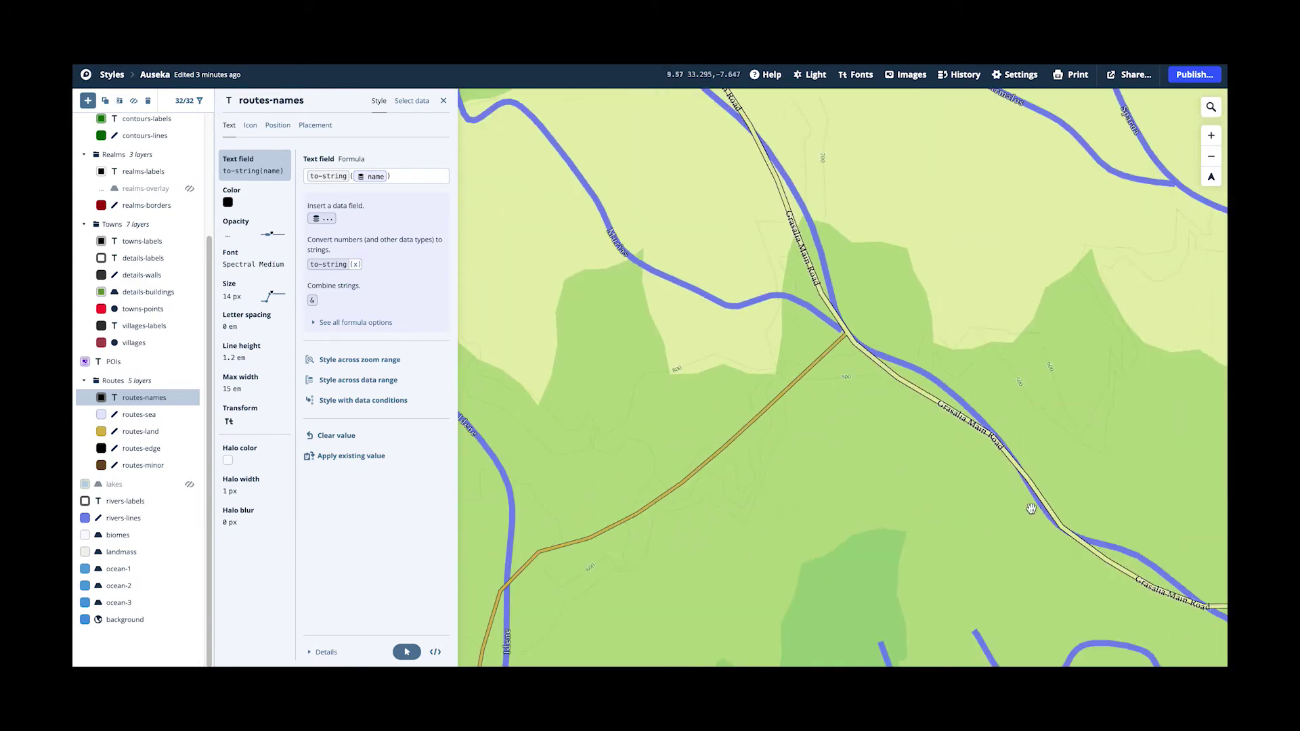
pyautogui.scroll(-5, 876, 426)
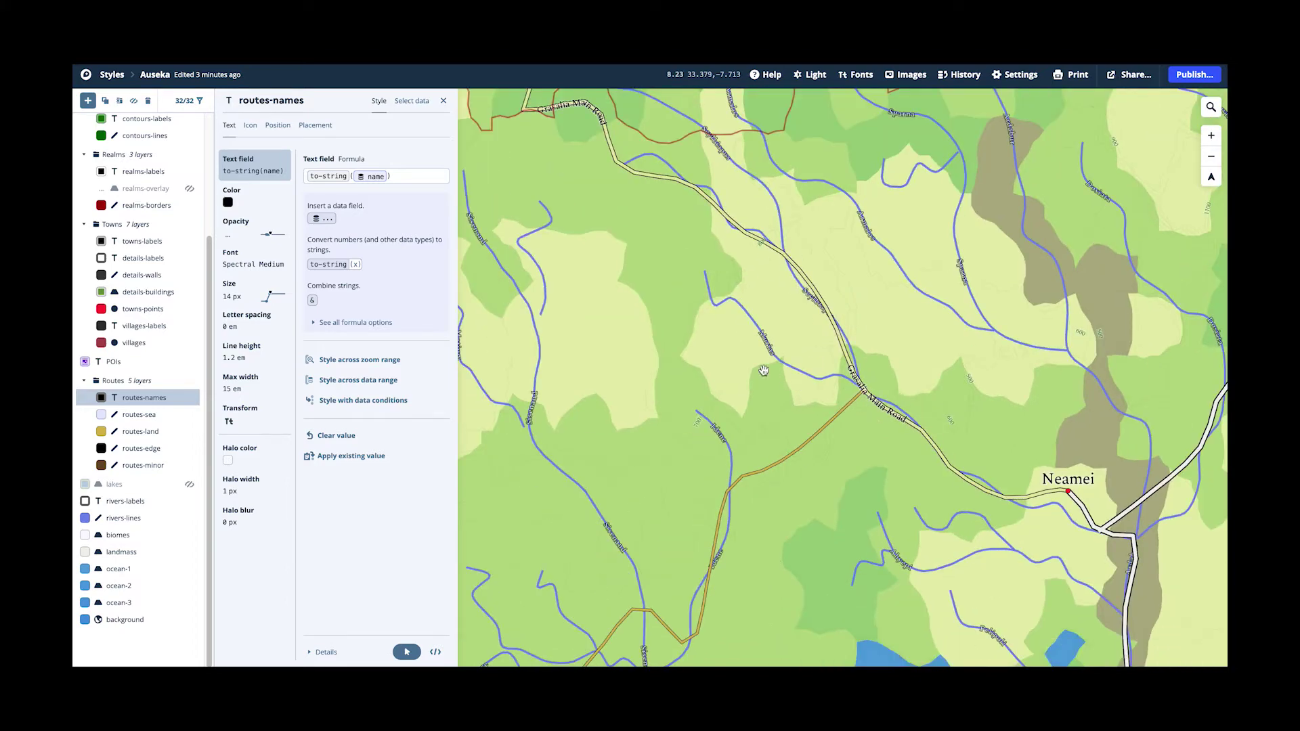
pyautogui.click(124, 365)
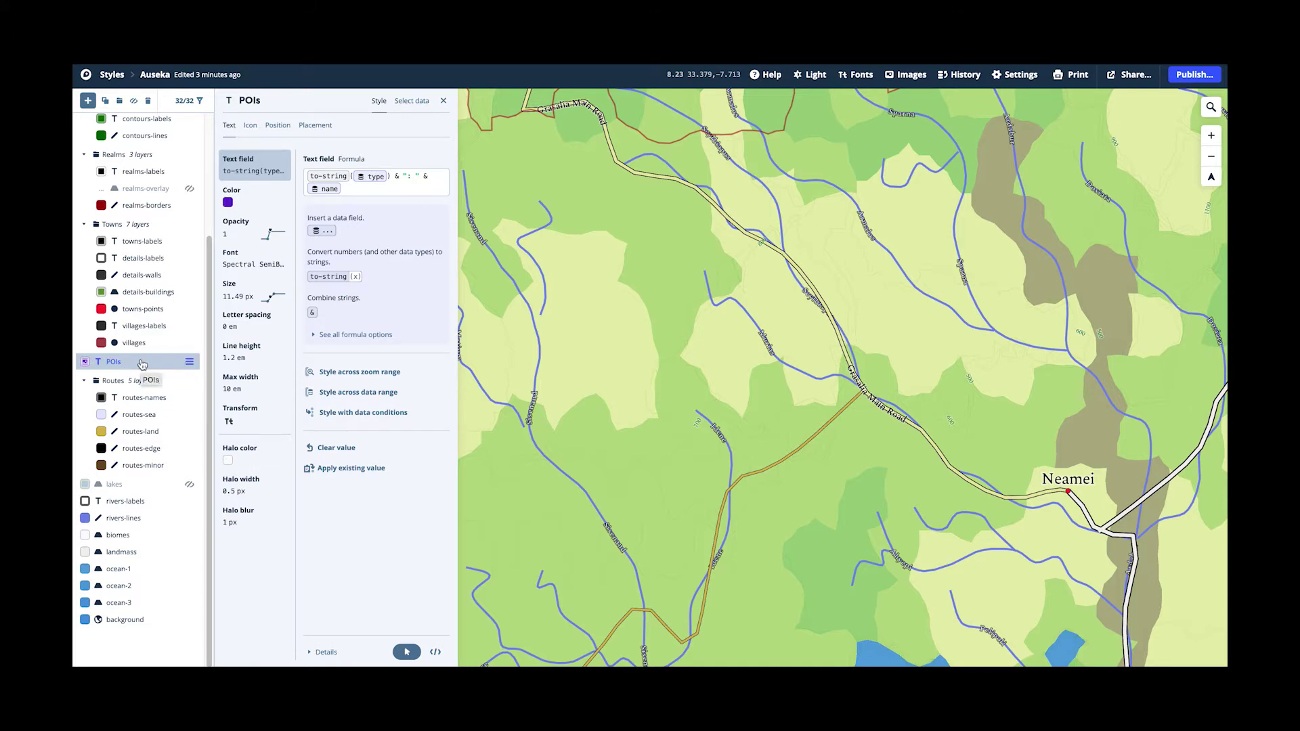
# Check POI labels around Malgigost's lake, Phonas, Volgen and the inn, then view per-type icon images.
pyautogui.scroll(-5, 753, 445)
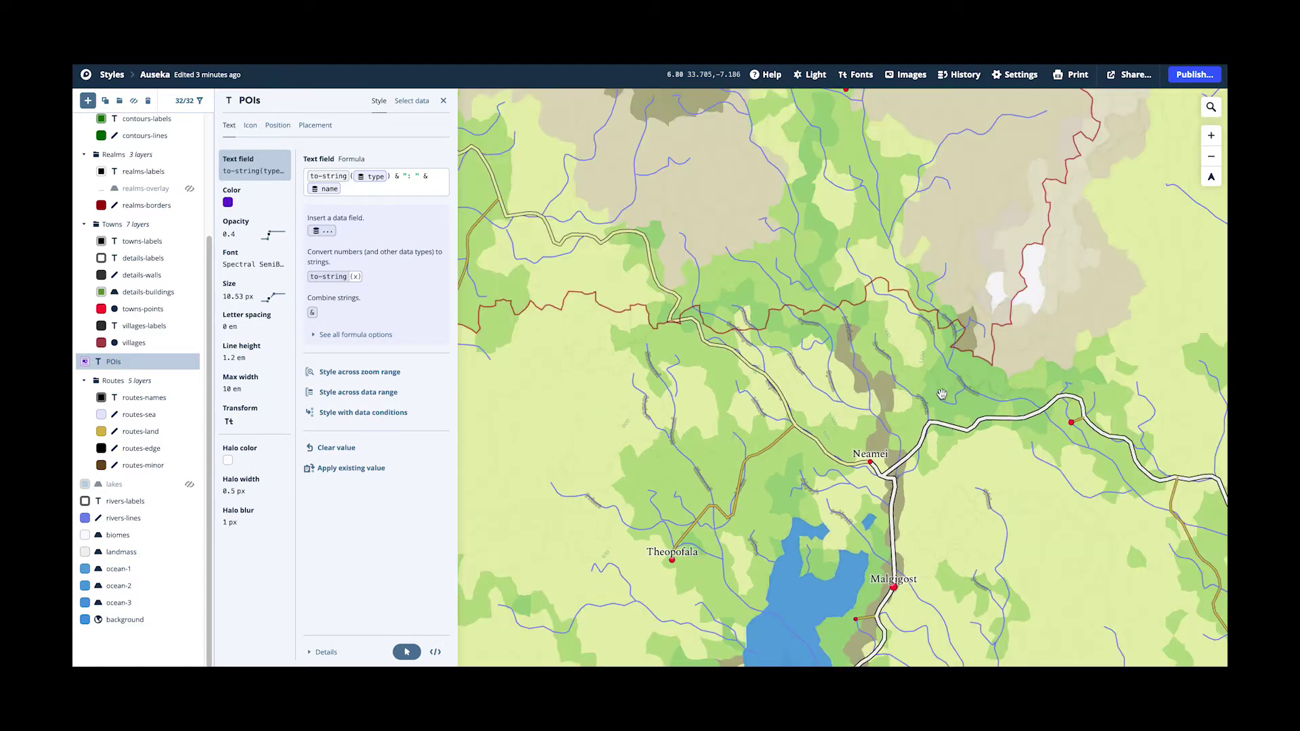
pyautogui.scroll(7, 942, 252)
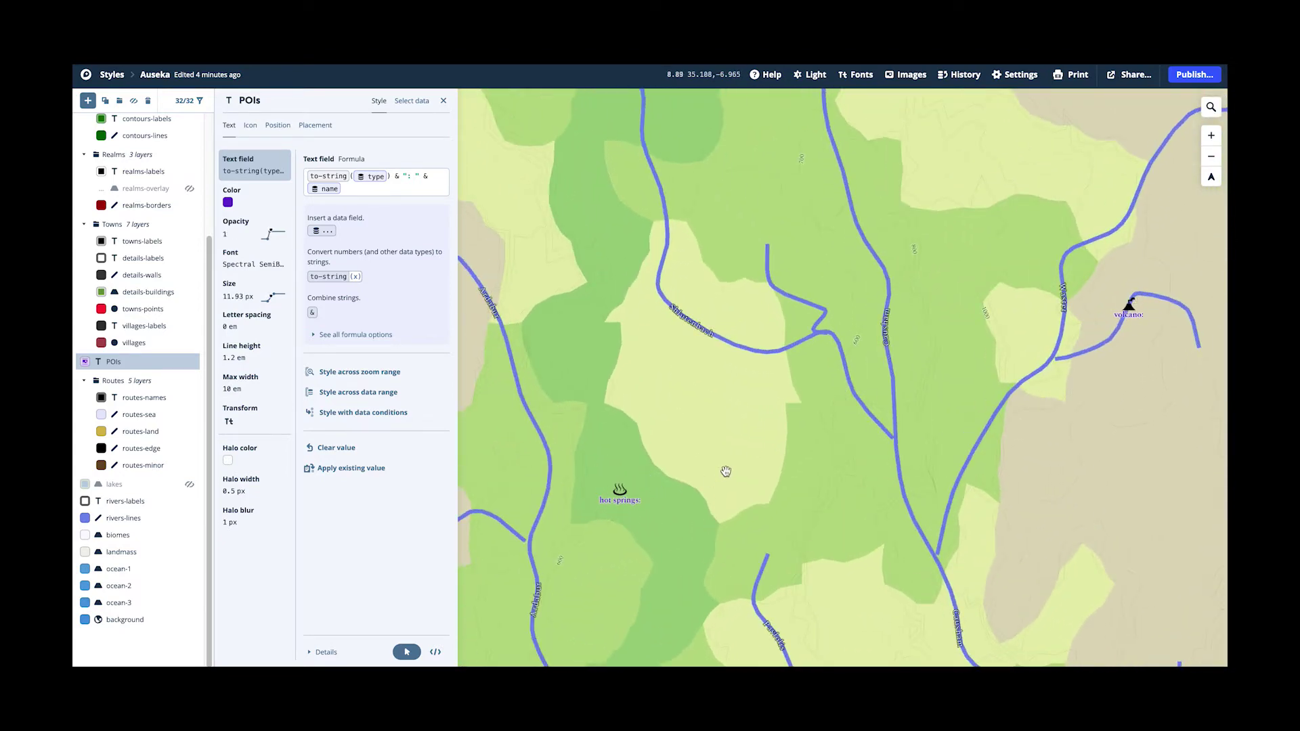
pyautogui.scroll(-5, 726, 471)
pyautogui.scroll(3, 732, 525)
pyautogui.moveTo(731, 525); pyautogui.dragTo(778, 109)
pyautogui.moveTo(744, 609); pyautogui.dragTo(799, 366)
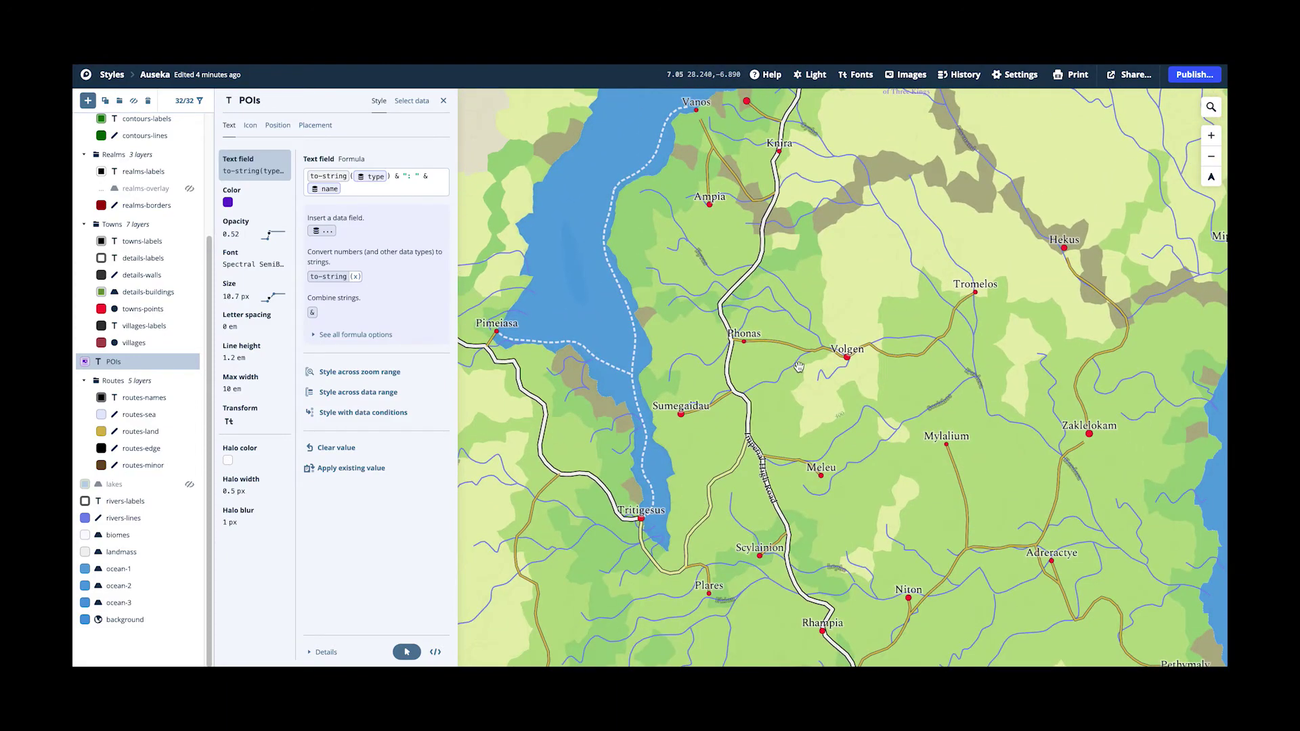
pyautogui.scroll(5, 840, 373)
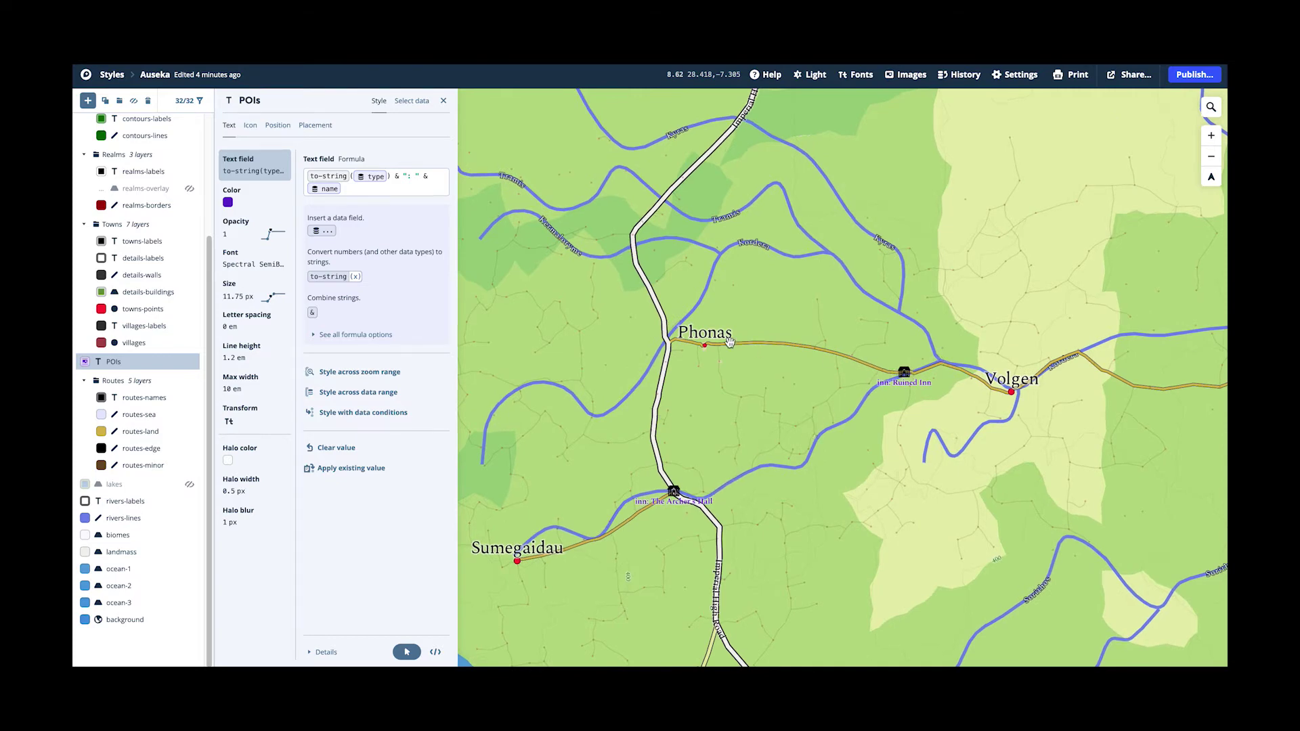
pyautogui.scroll(5, 876, 371)
pyautogui.moveTo(770, 624); pyautogui.dragTo(1063, 281)
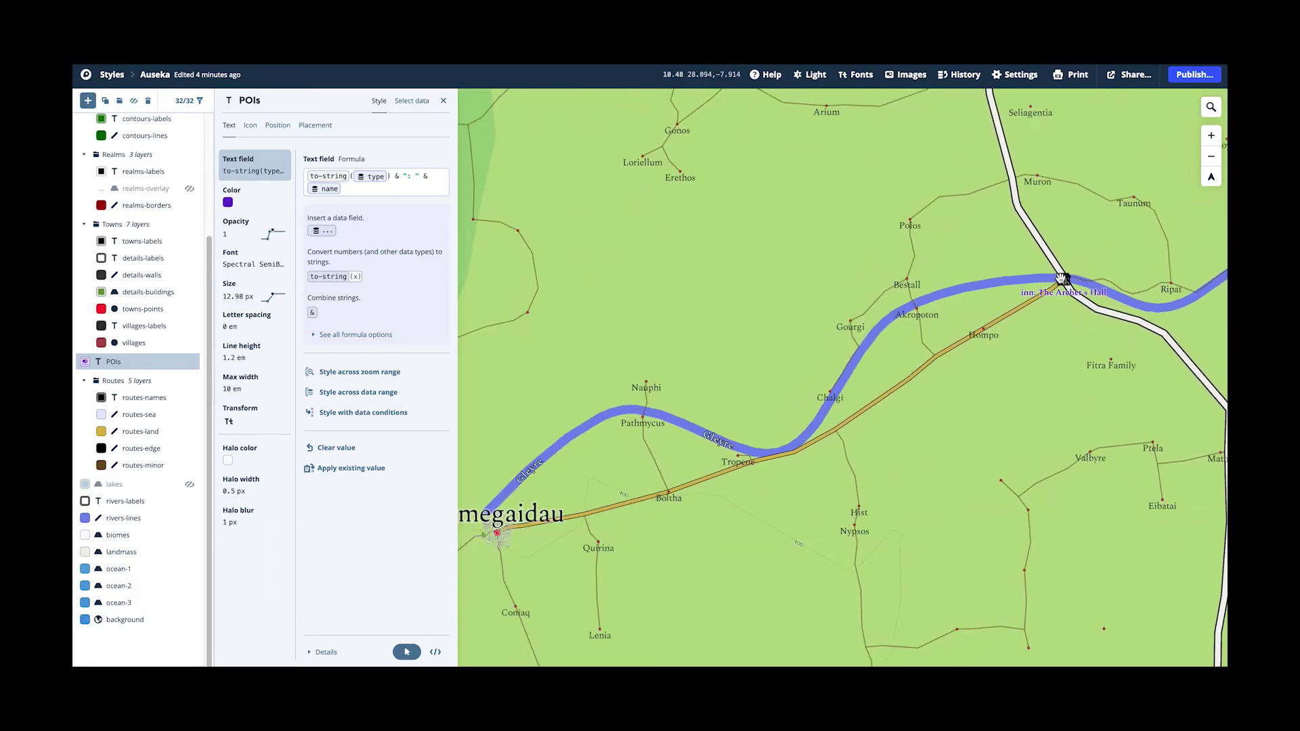
pyautogui.moveTo(1012, 244); pyautogui.dragTo(700, 454)
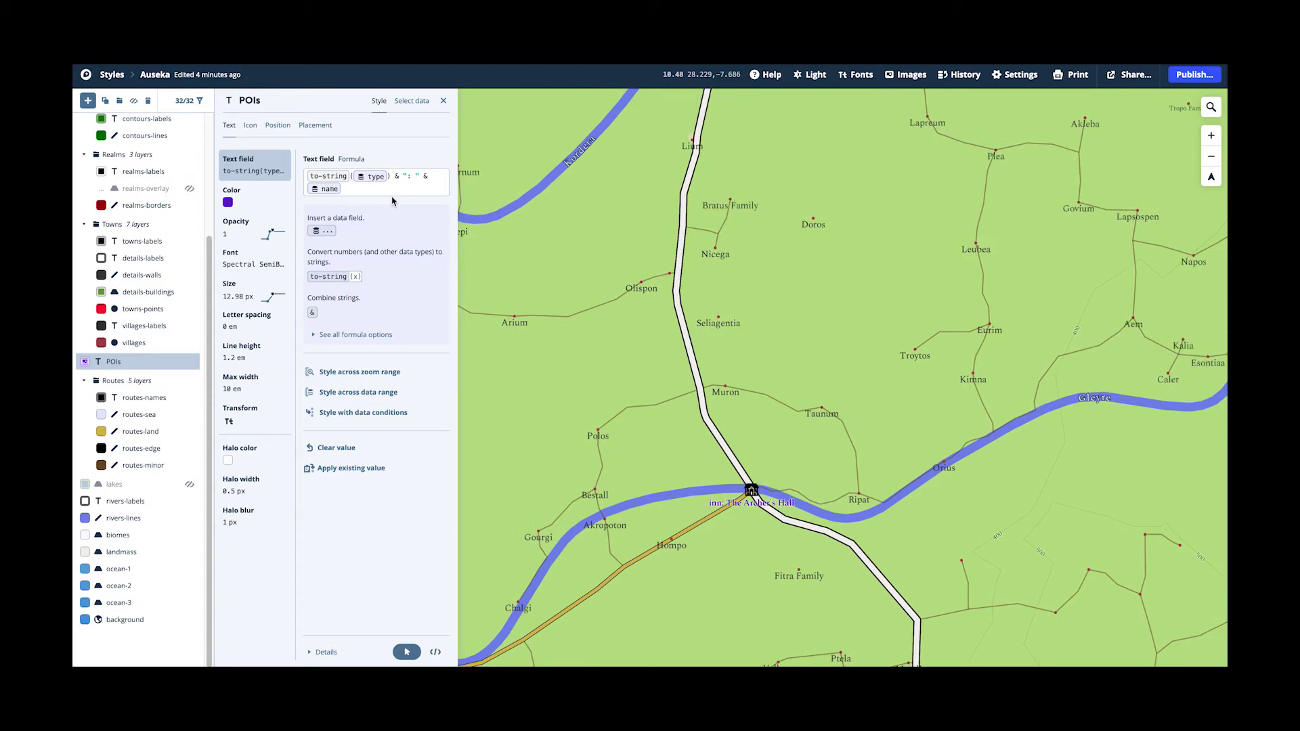
pyautogui.click(250, 128)
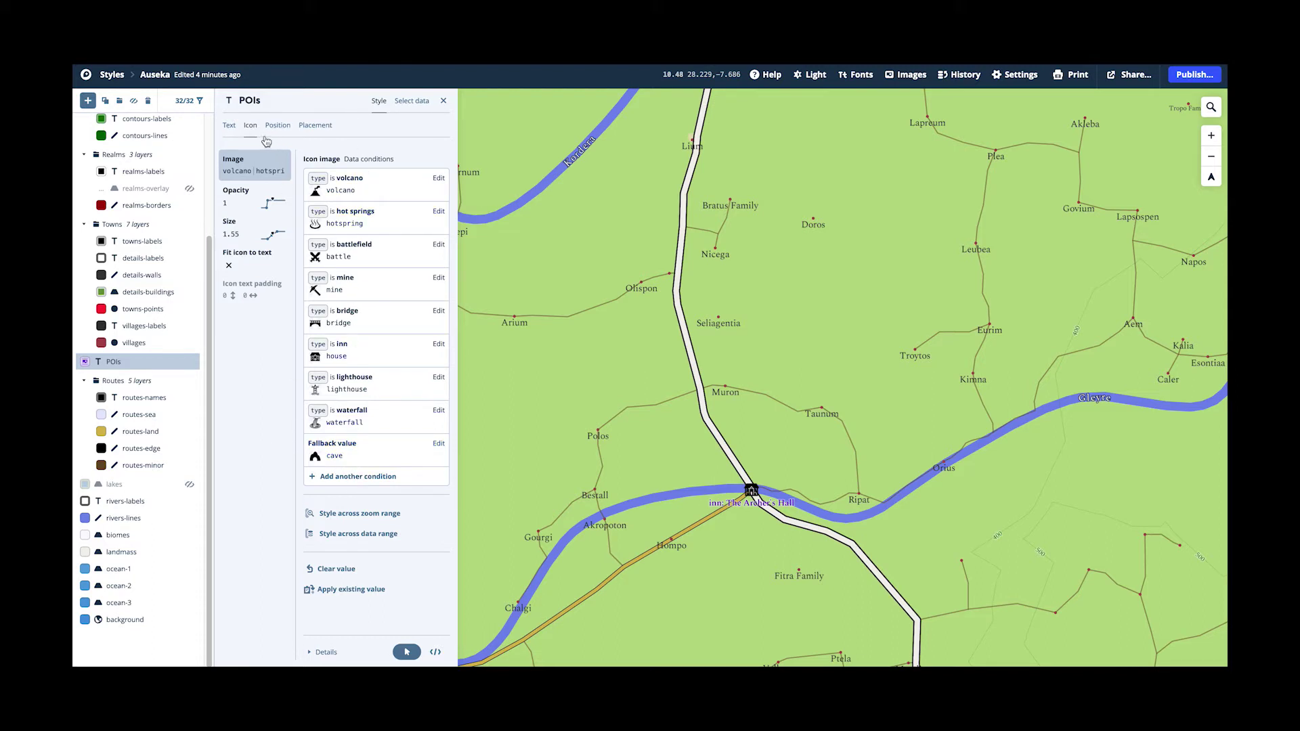
# Return to the POIs text field showing to-string(type) & ": " & name near the inn.
pyautogui.click(230, 129)
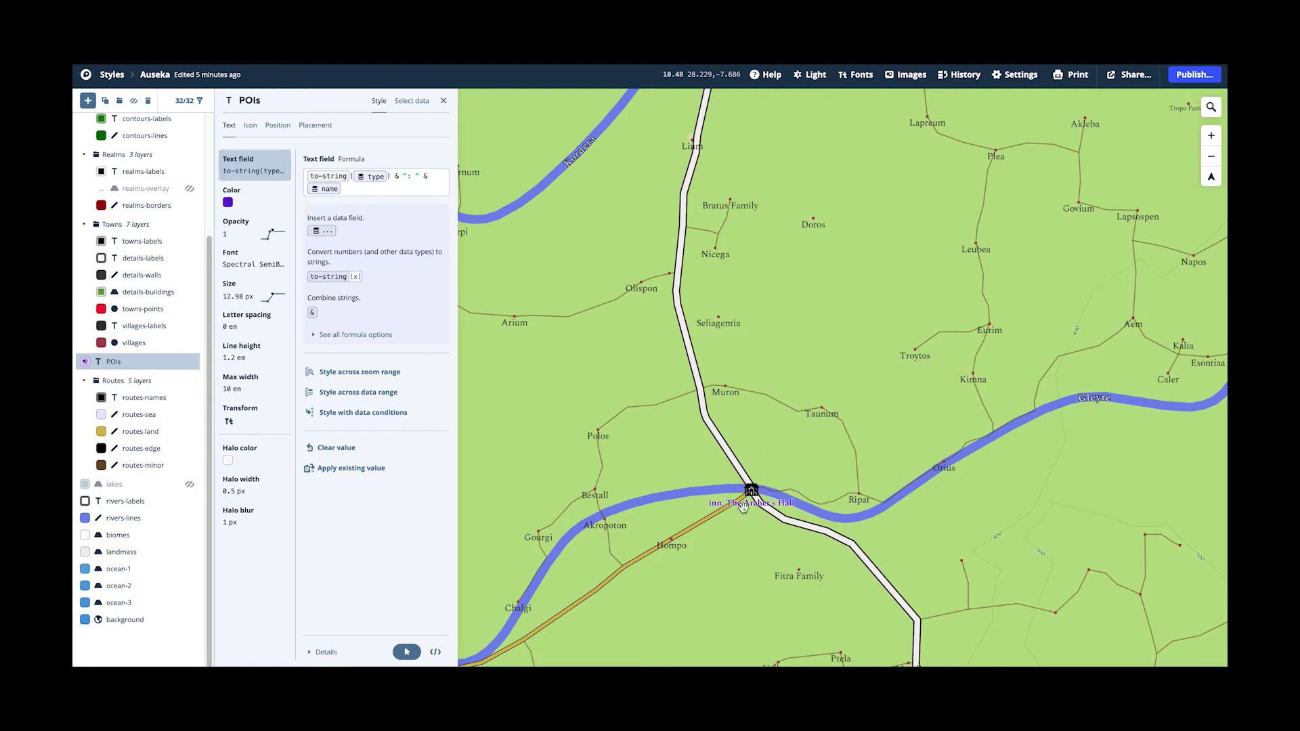
pyautogui.moveTo(744, 511); pyautogui.dragTo(683, 389)
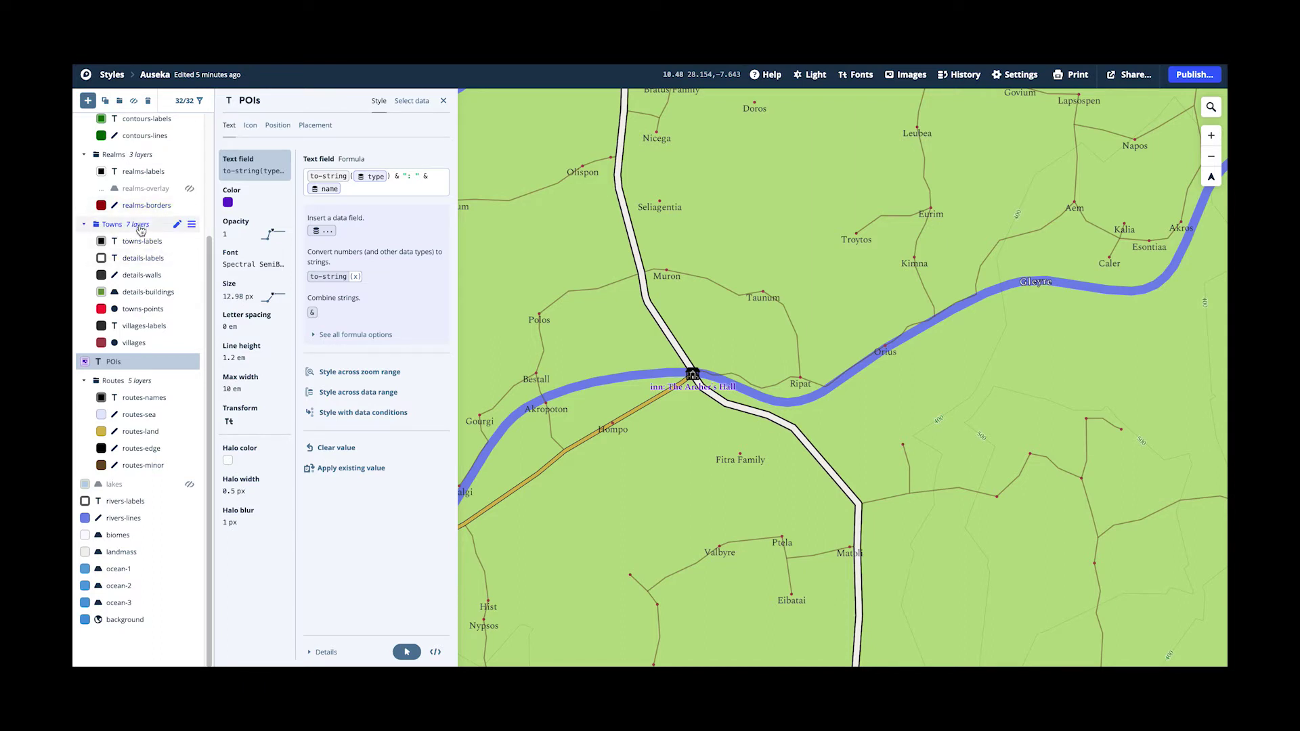
# Check villages radius stops and villages-labels visibility around Phonas, ending on the towns-points circle style.
pyautogui.click(140, 348)
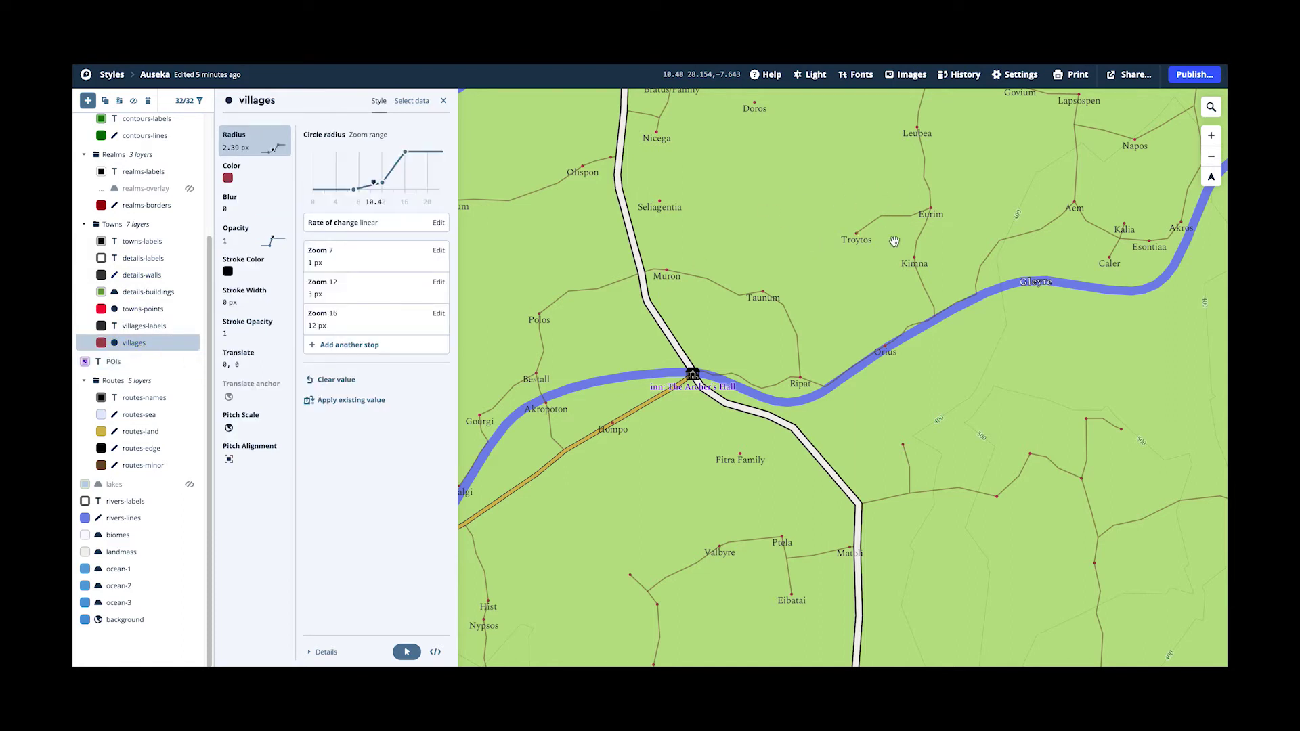
pyautogui.click(156, 328)
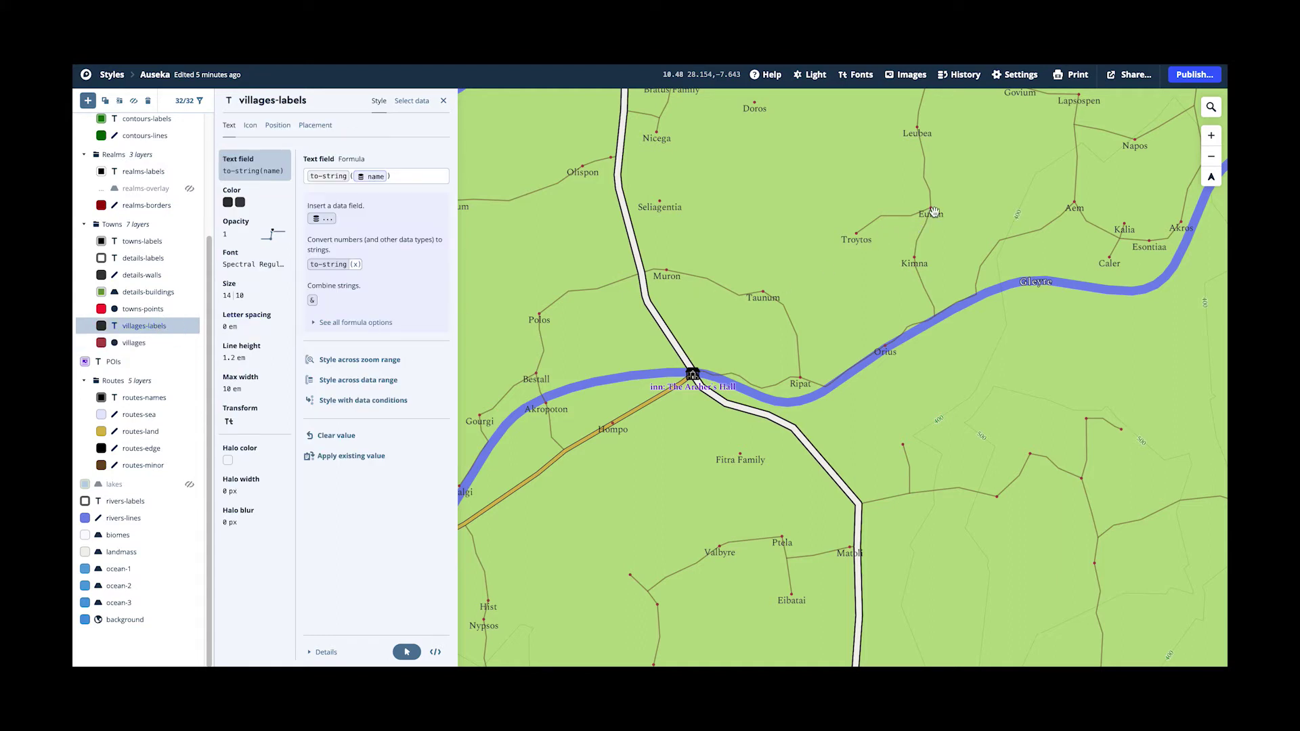
pyautogui.moveTo(872, 385); pyautogui.dragTo(745, 582)
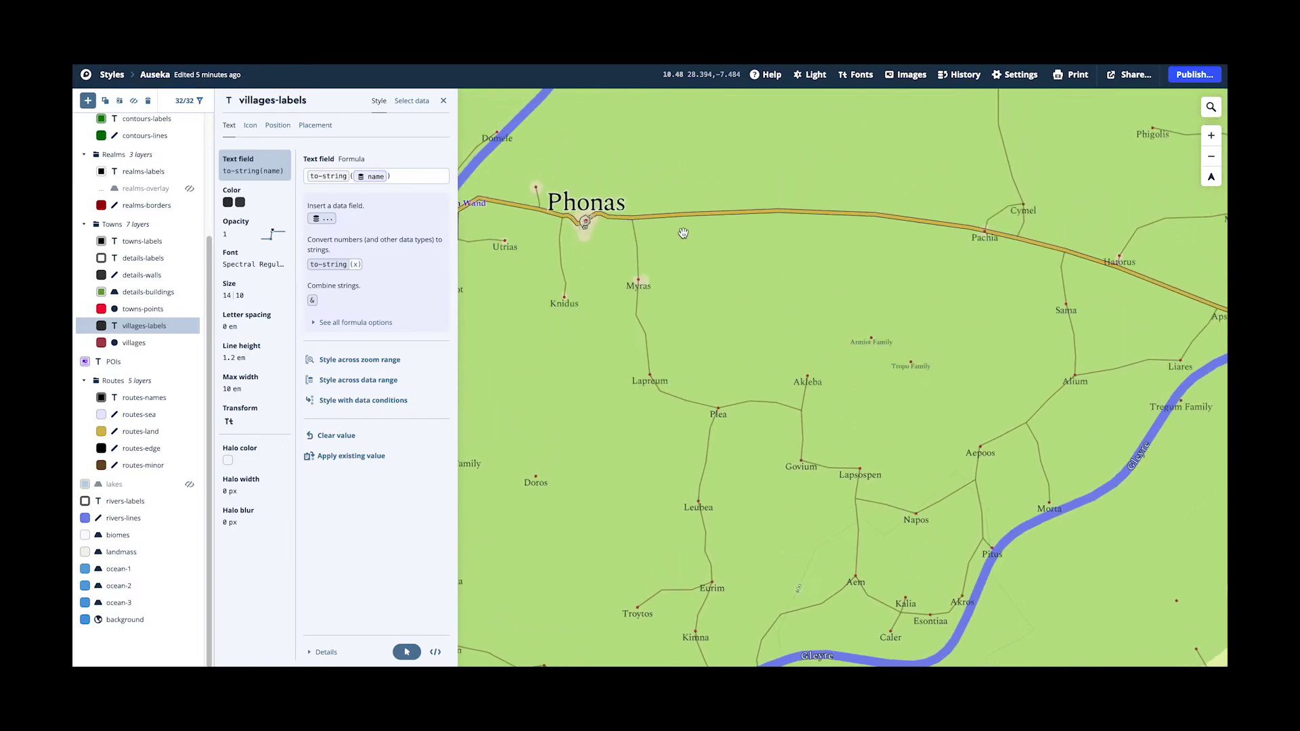
pyautogui.moveTo(679, 235); pyautogui.dragTo(840, 302)
pyautogui.scroll(5, 846, 318)
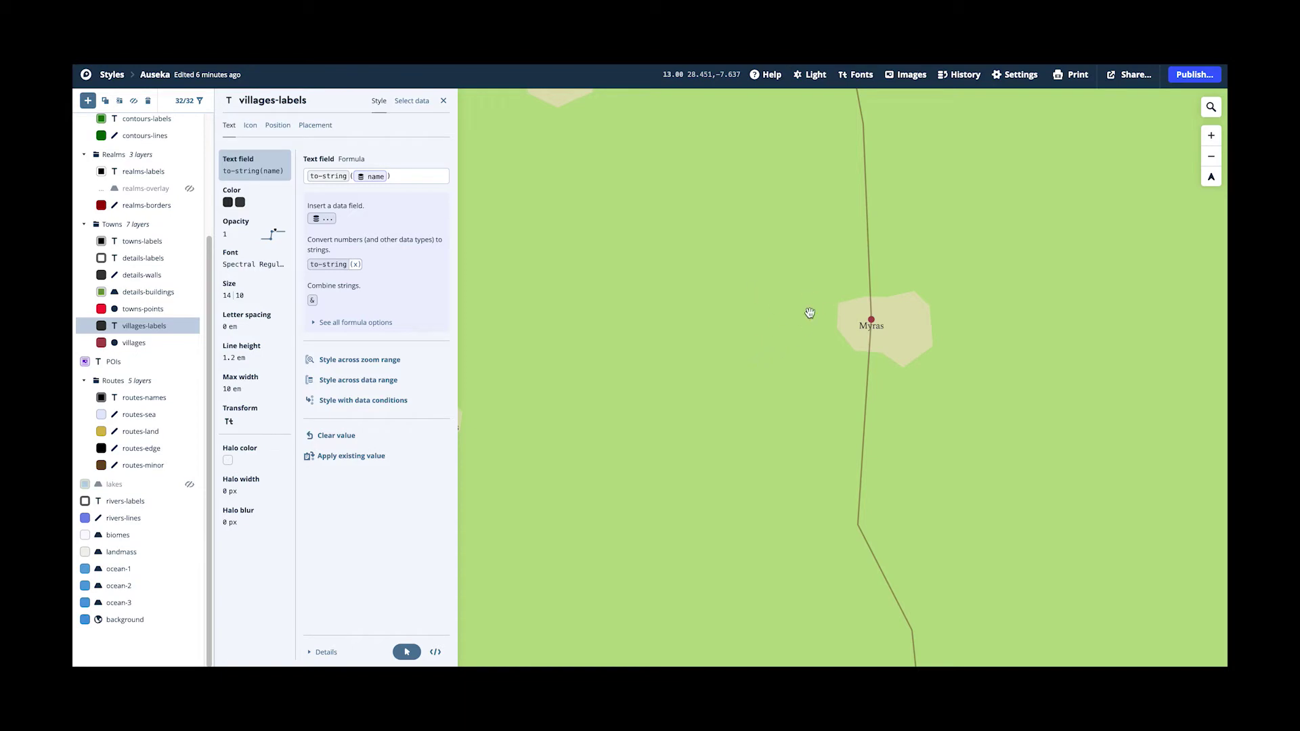
pyautogui.scroll(-10, 807, 311)
pyautogui.scroll(-3, 810, 312)
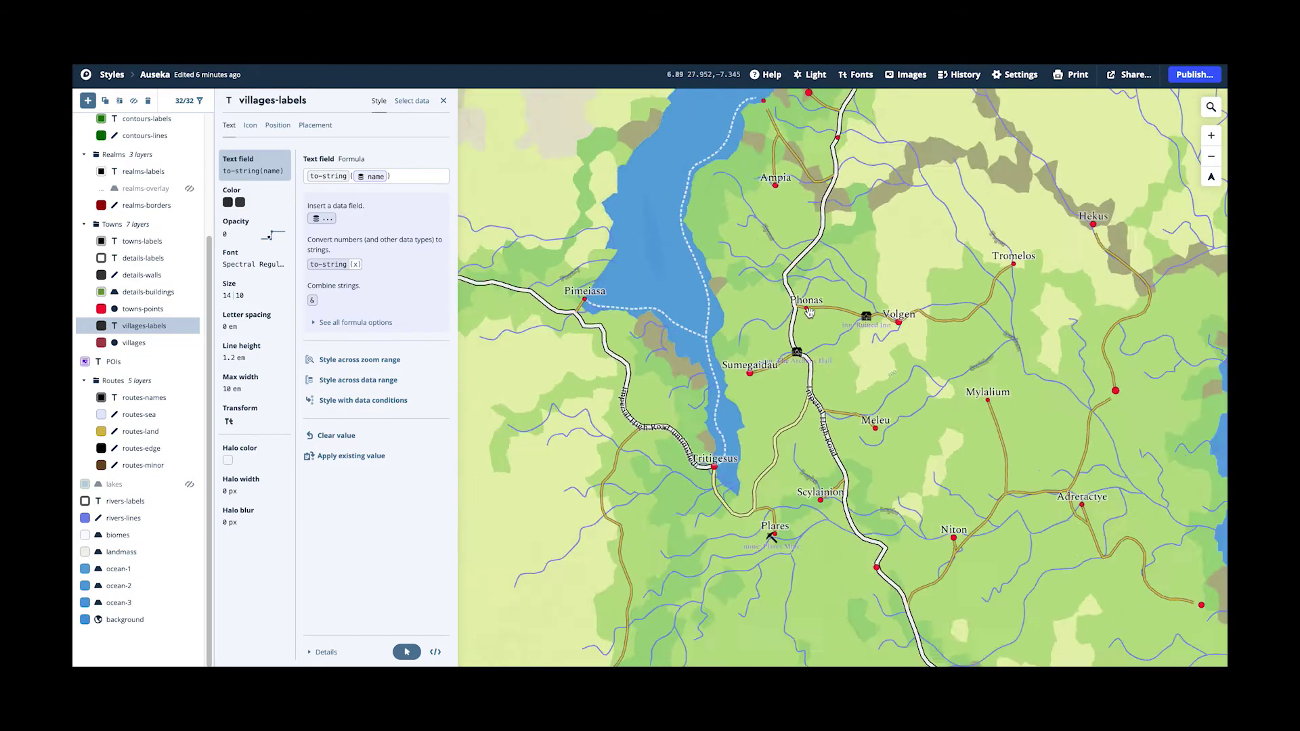
pyautogui.scroll(3, 809, 313)
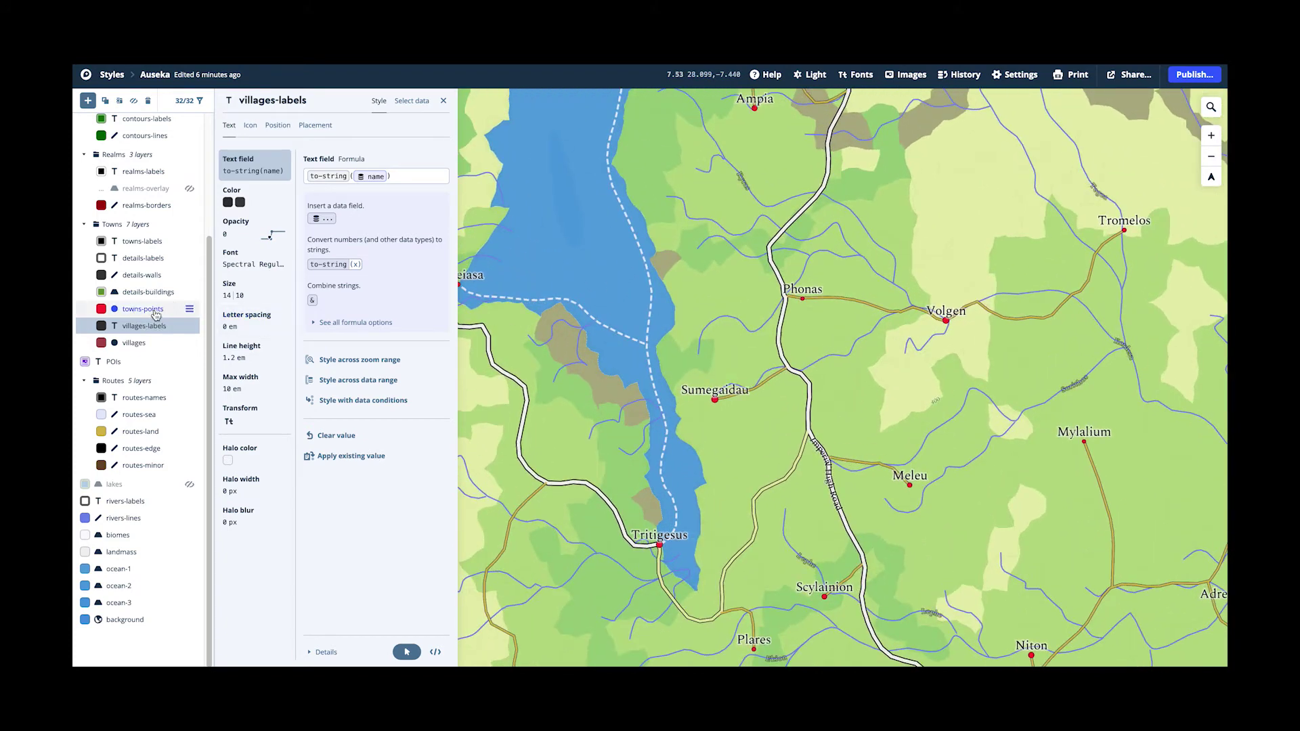
pyautogui.click(155, 311)
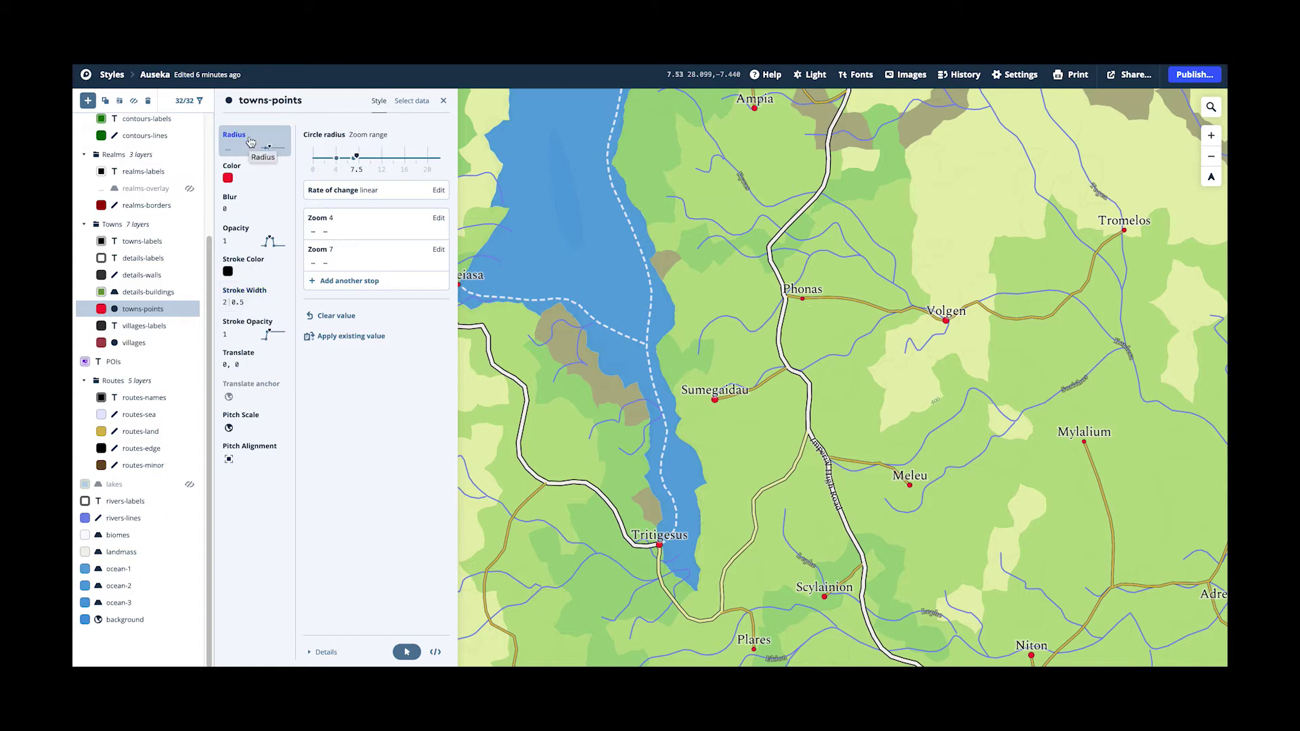
# Set zoom-4 town radius to 0.5*sqrt(Population)/100 for capitals, 0.3*sqrt(Population)/100 otherwise, checking near Vericum.
pyautogui.click(360, 227)
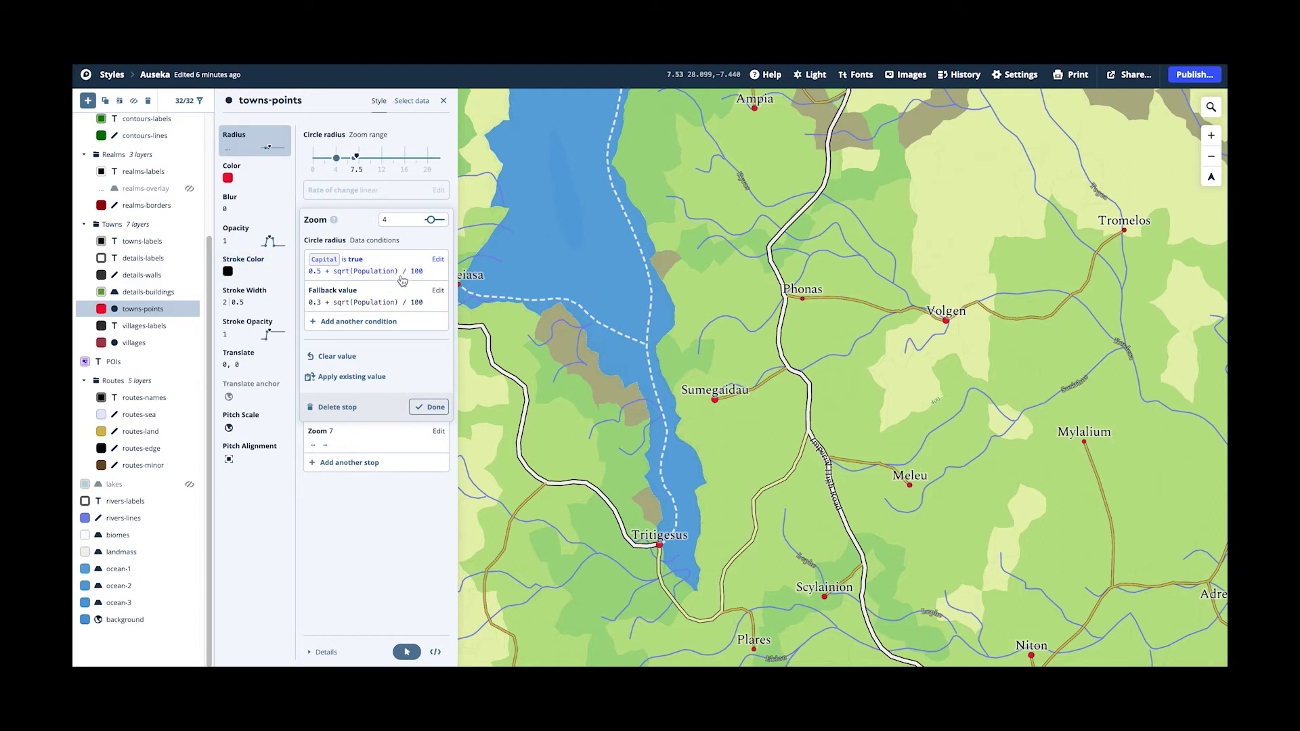
pyautogui.scroll(-4, 1006, 323)
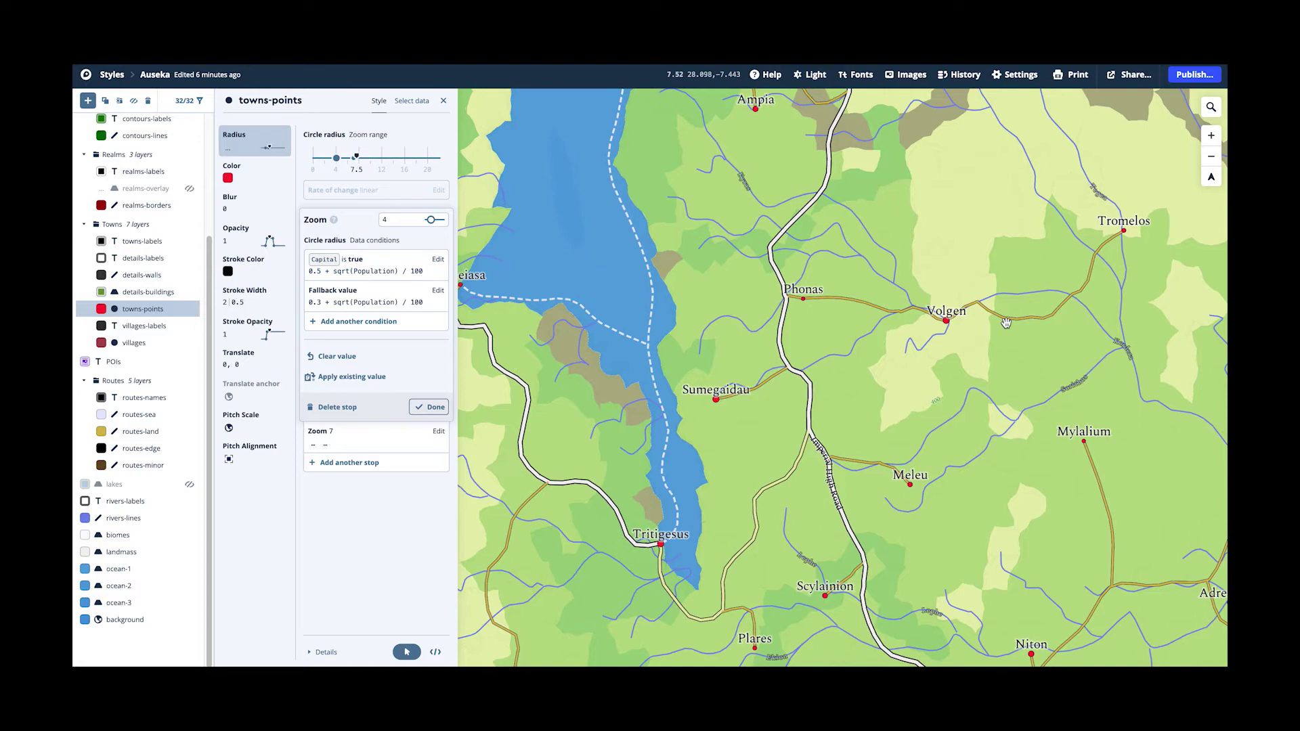
pyautogui.scroll(-2, 1006, 323)
pyautogui.moveTo(1006, 323); pyautogui.dragTo(836, 432)
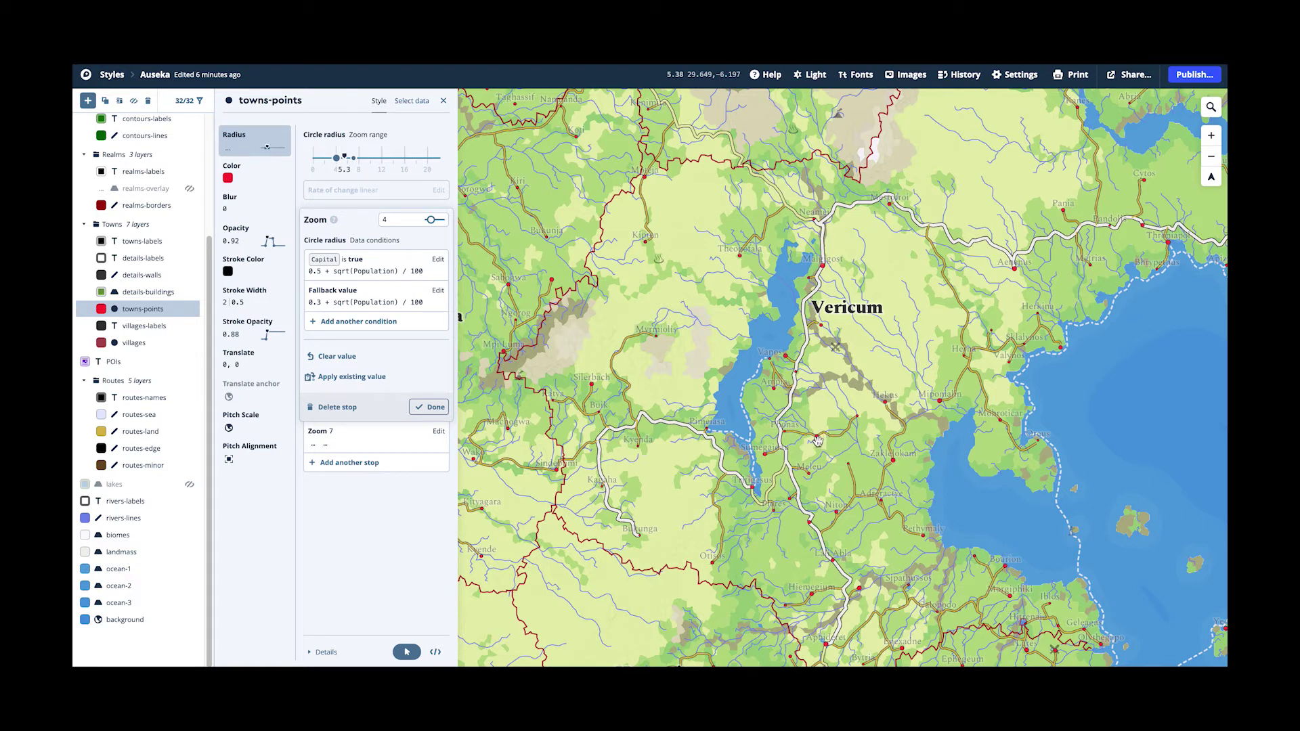
pyautogui.scroll(5, 817, 441)
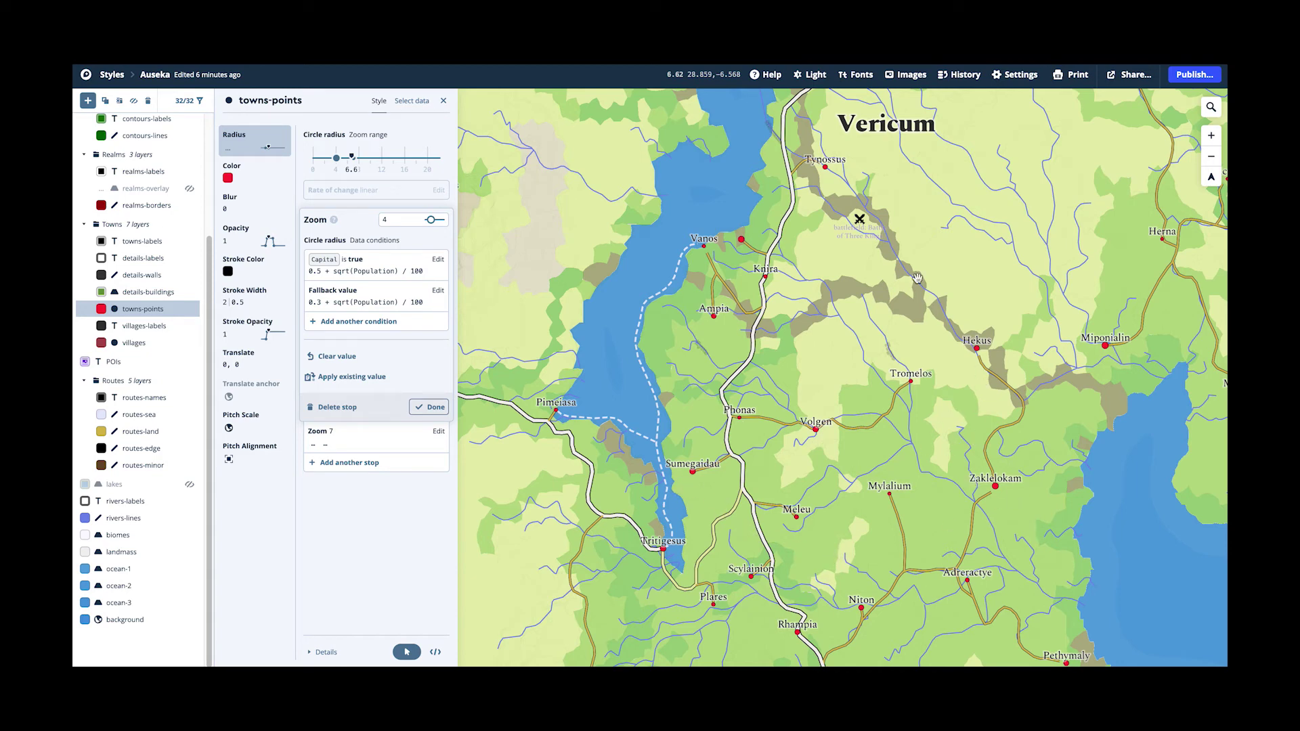
pyautogui.moveTo(876, 226); pyautogui.dragTo(914, 304)
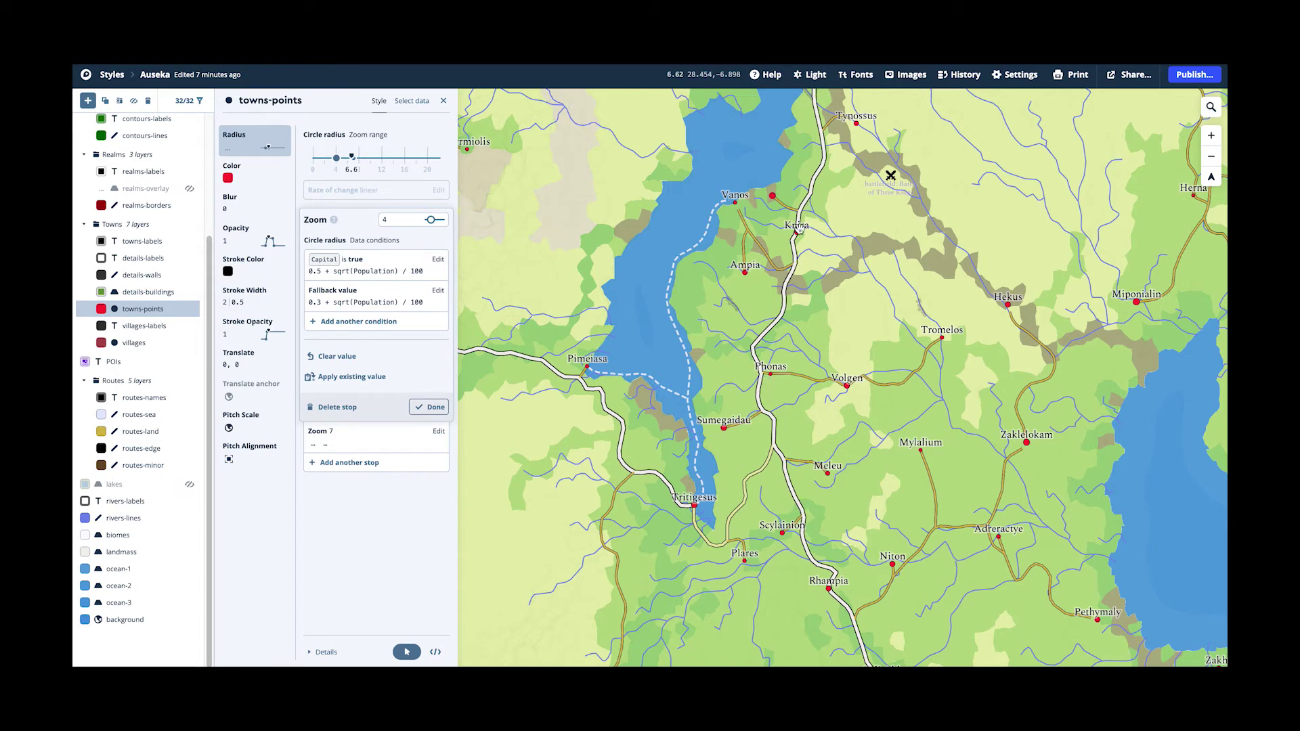
pyautogui.click(151, 293)
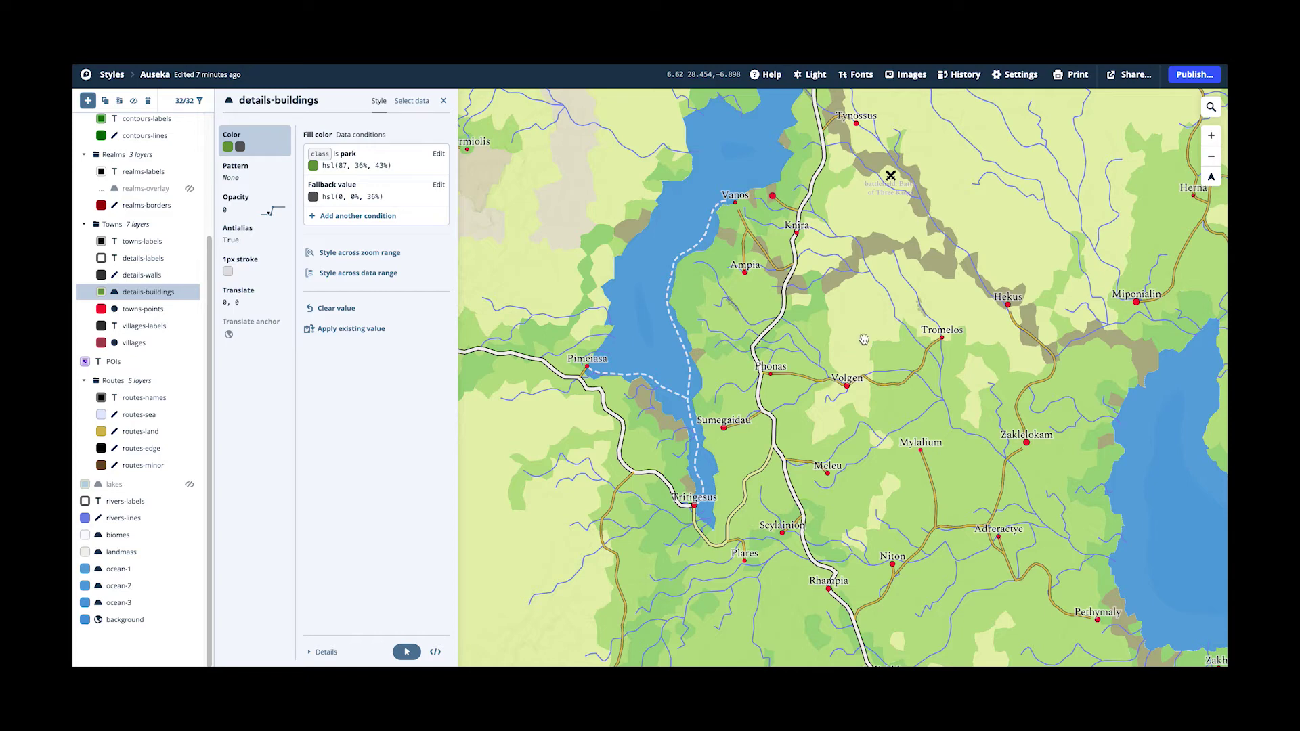
# Zoom into Phonas's buildings, then view details-walls and the details-labels text style (Spectral Medium, 10.6 px).
pyautogui.scroll(7, 767, 380)
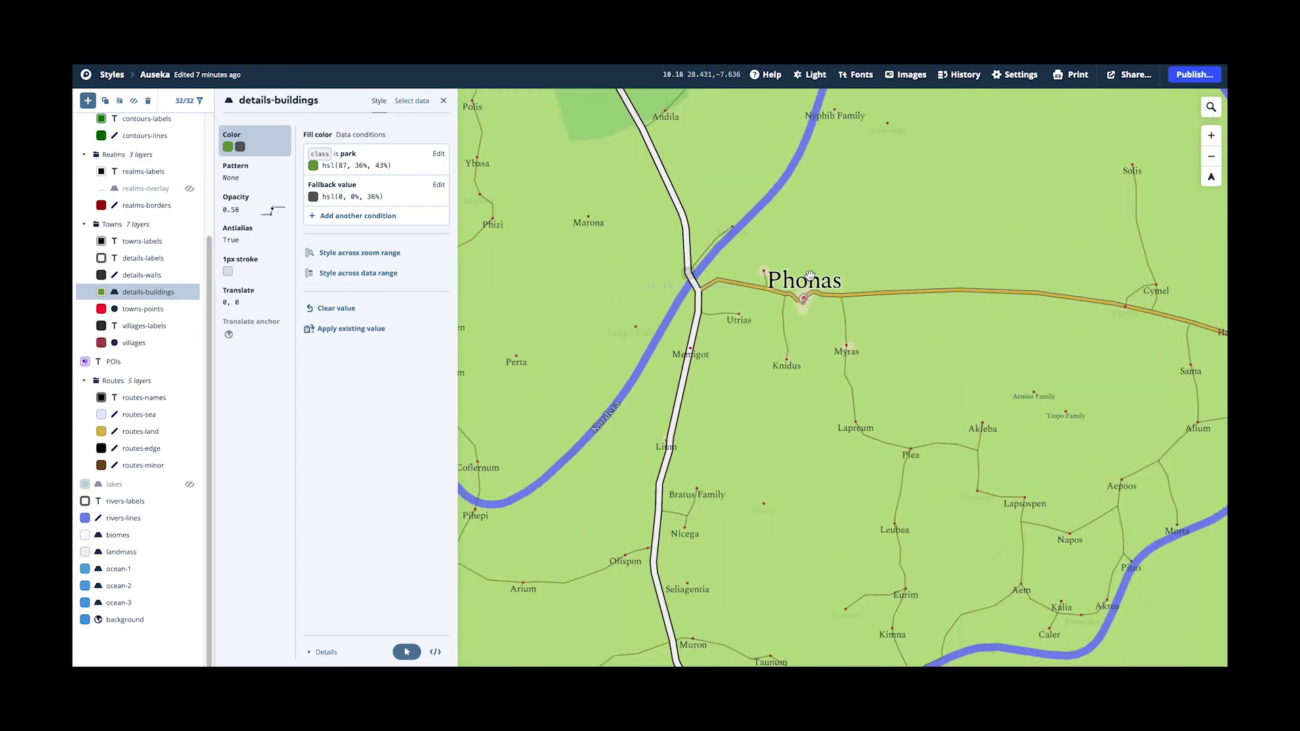
pyautogui.scroll(7, 810, 275)
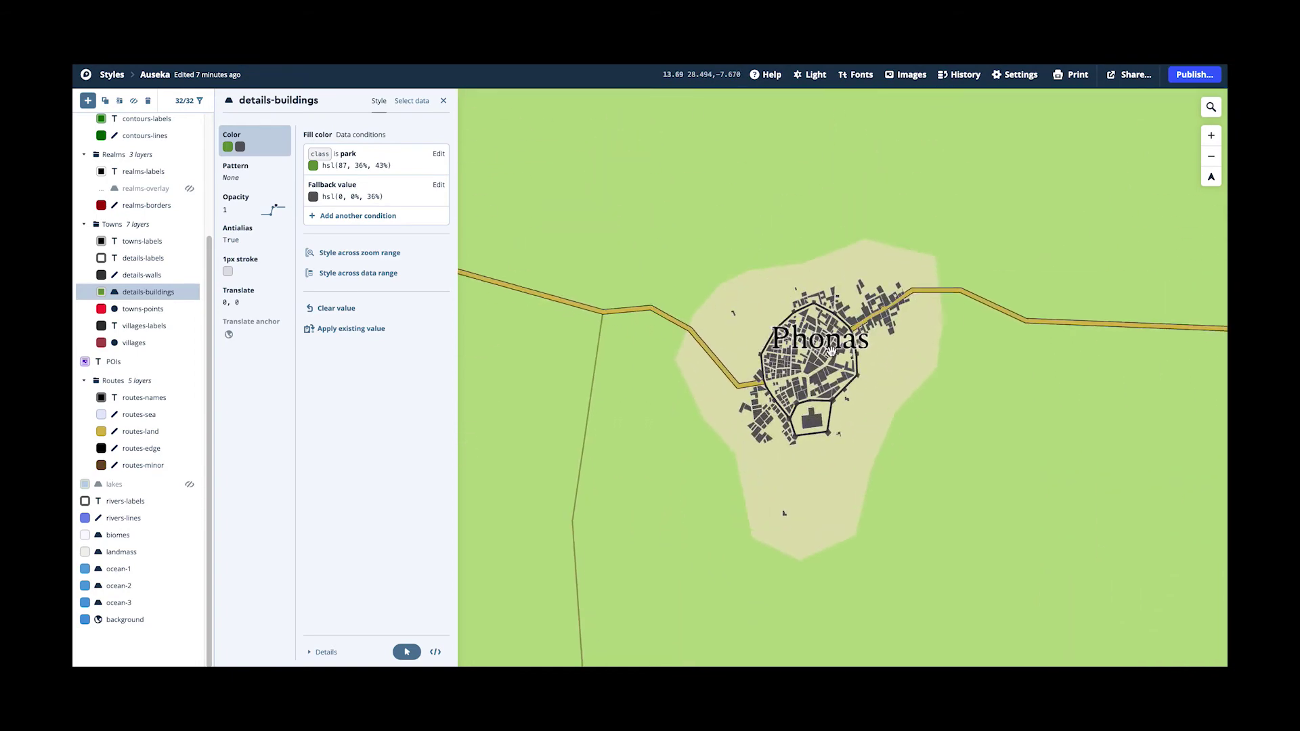
pyautogui.scroll(4, 831, 351)
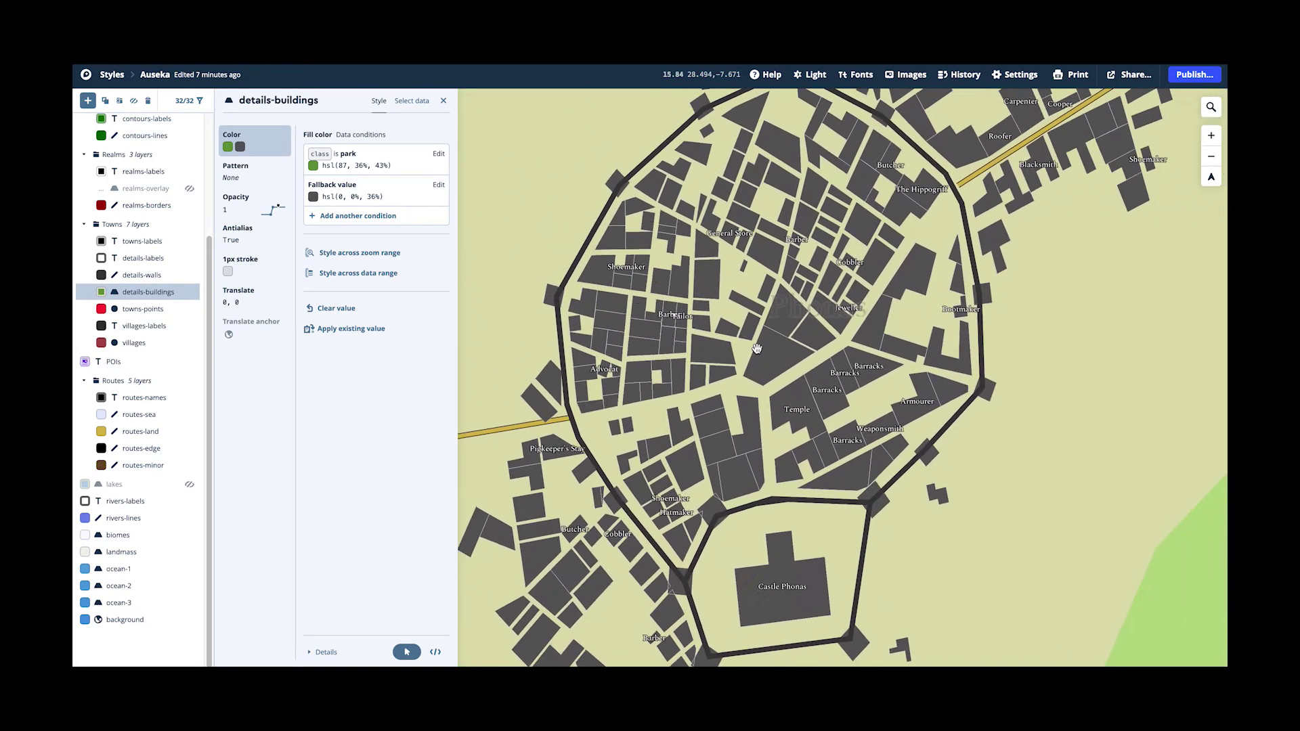
pyautogui.scroll(-2, 757, 349)
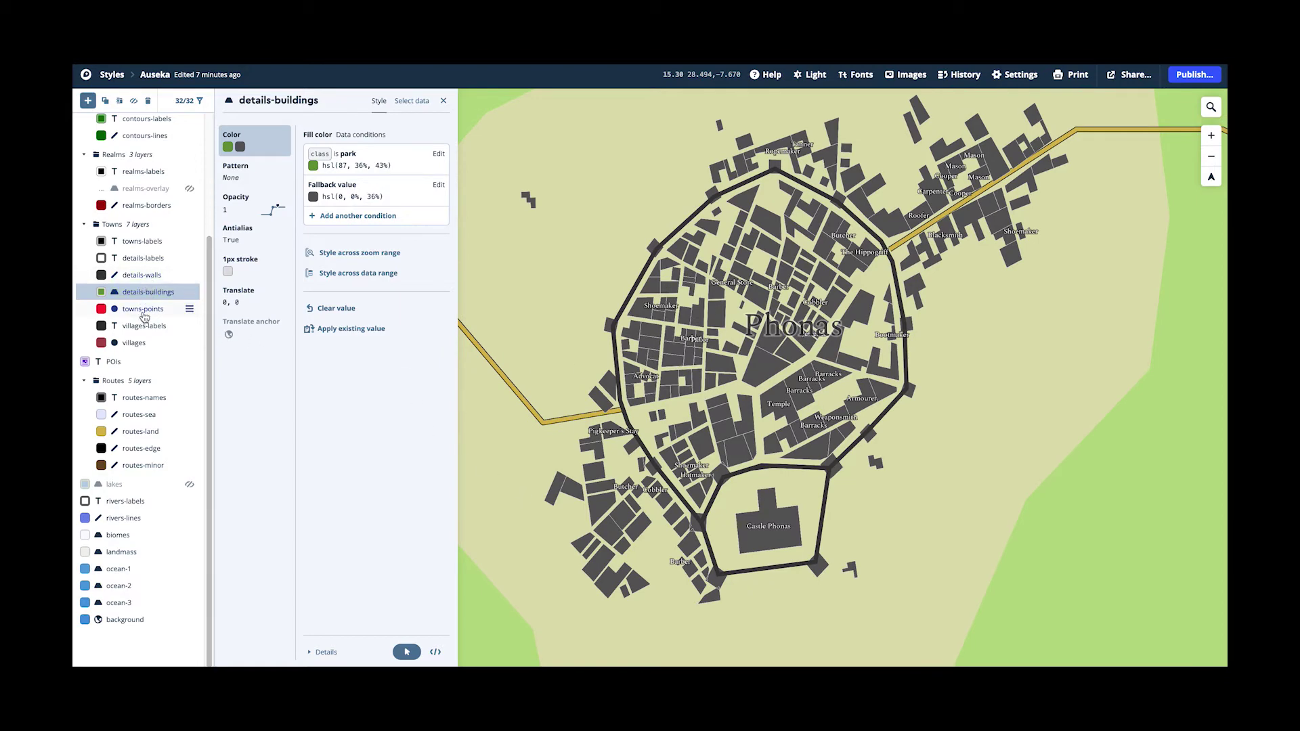
pyautogui.click(153, 278)
pyautogui.click(148, 260)
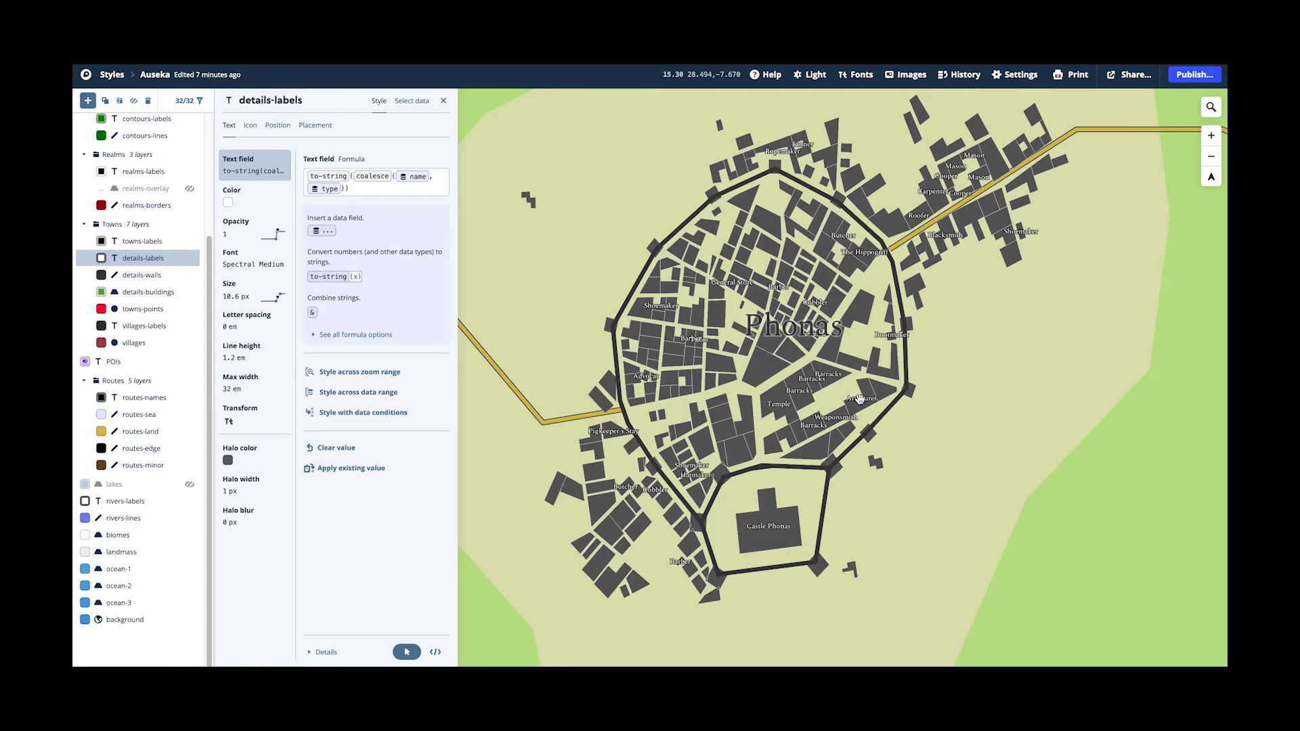
pyautogui.scroll(-10, 745, 321)
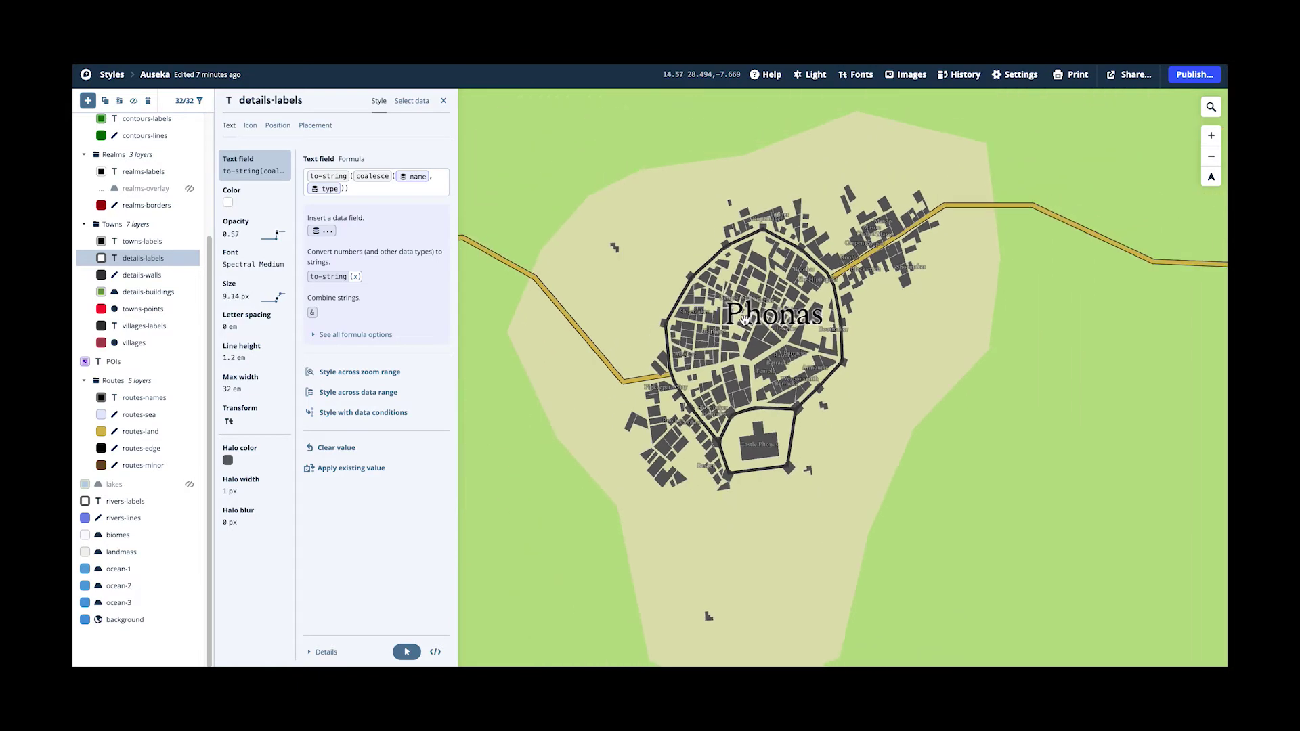
pyautogui.scroll(-8, 744, 320)
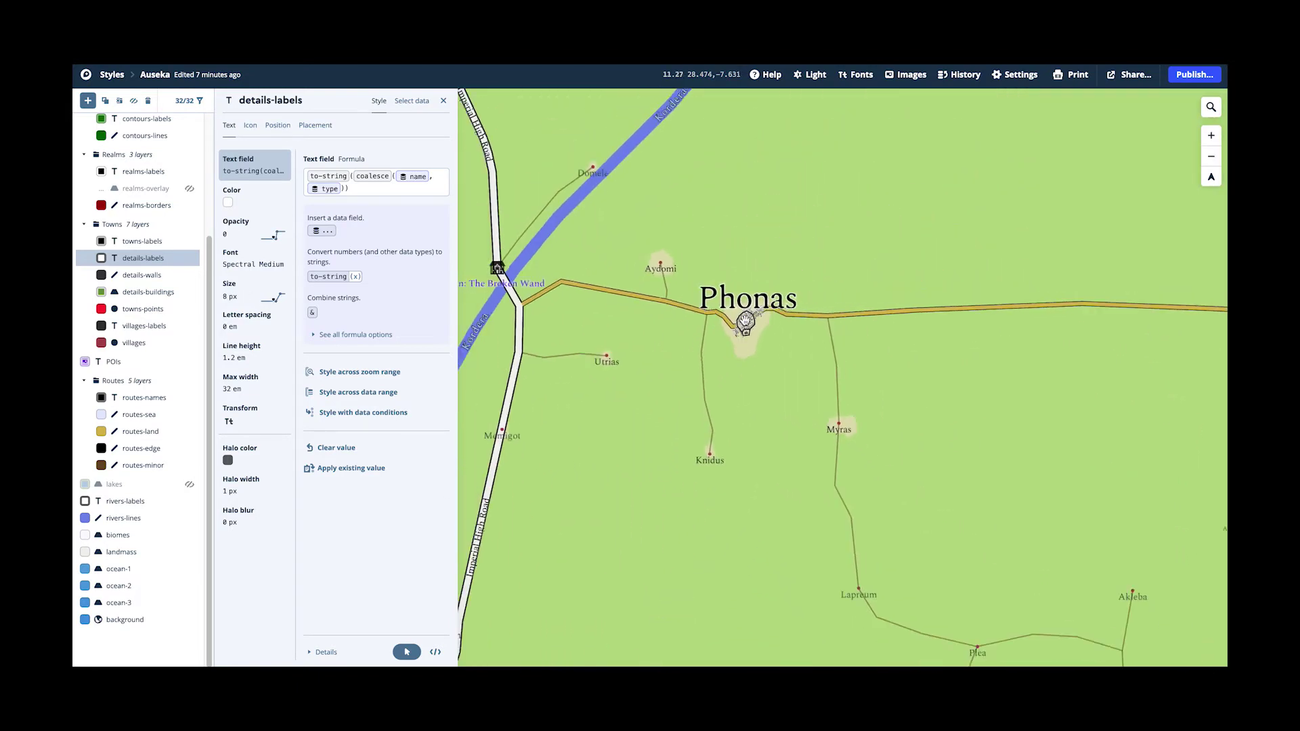
pyautogui.scroll(-2, 772, 318)
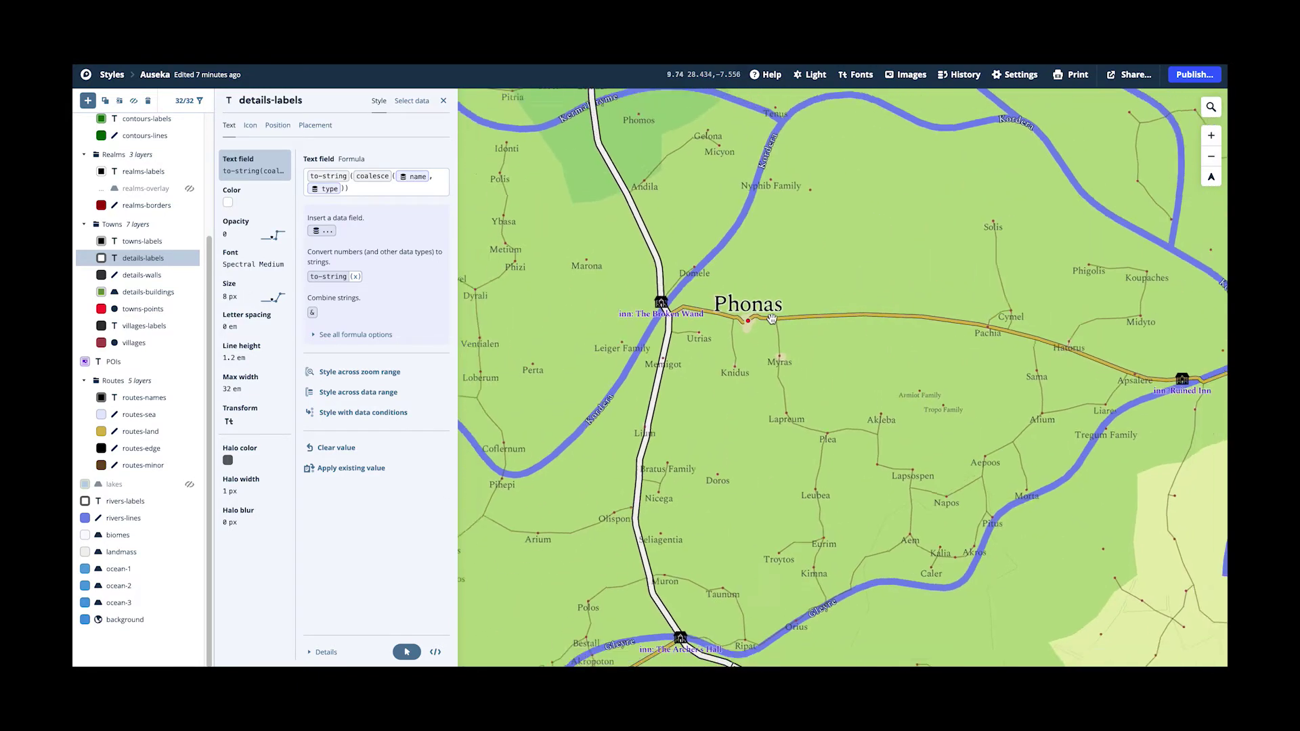
pyautogui.scroll(5, 767, 321)
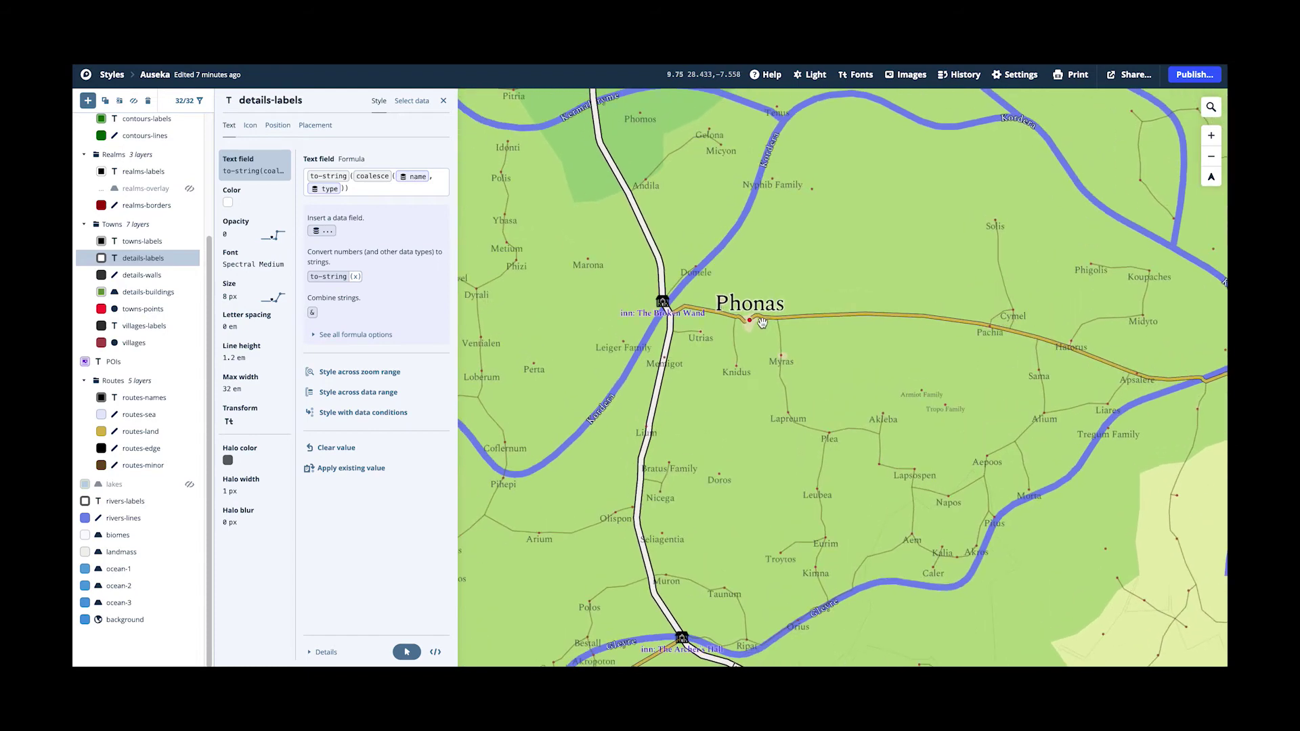
pyautogui.scroll(1, 750, 306)
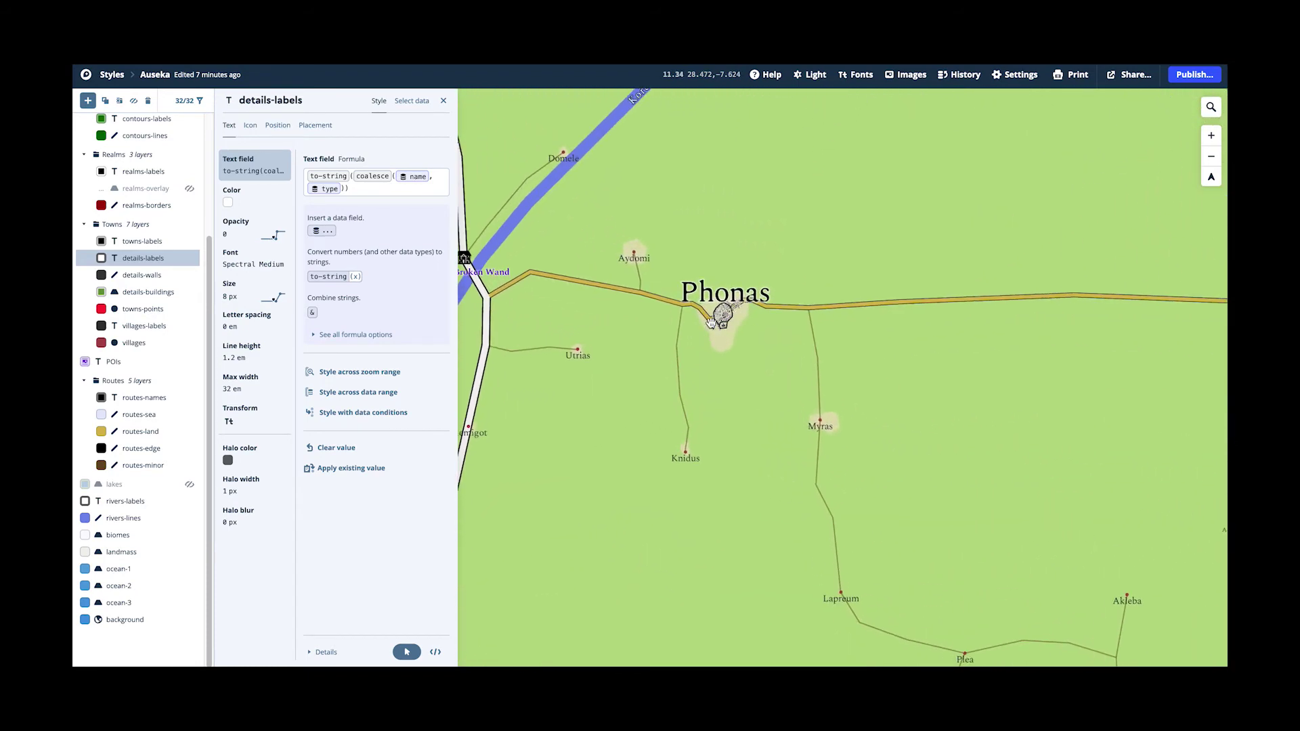
pyautogui.scroll(3, 717, 313)
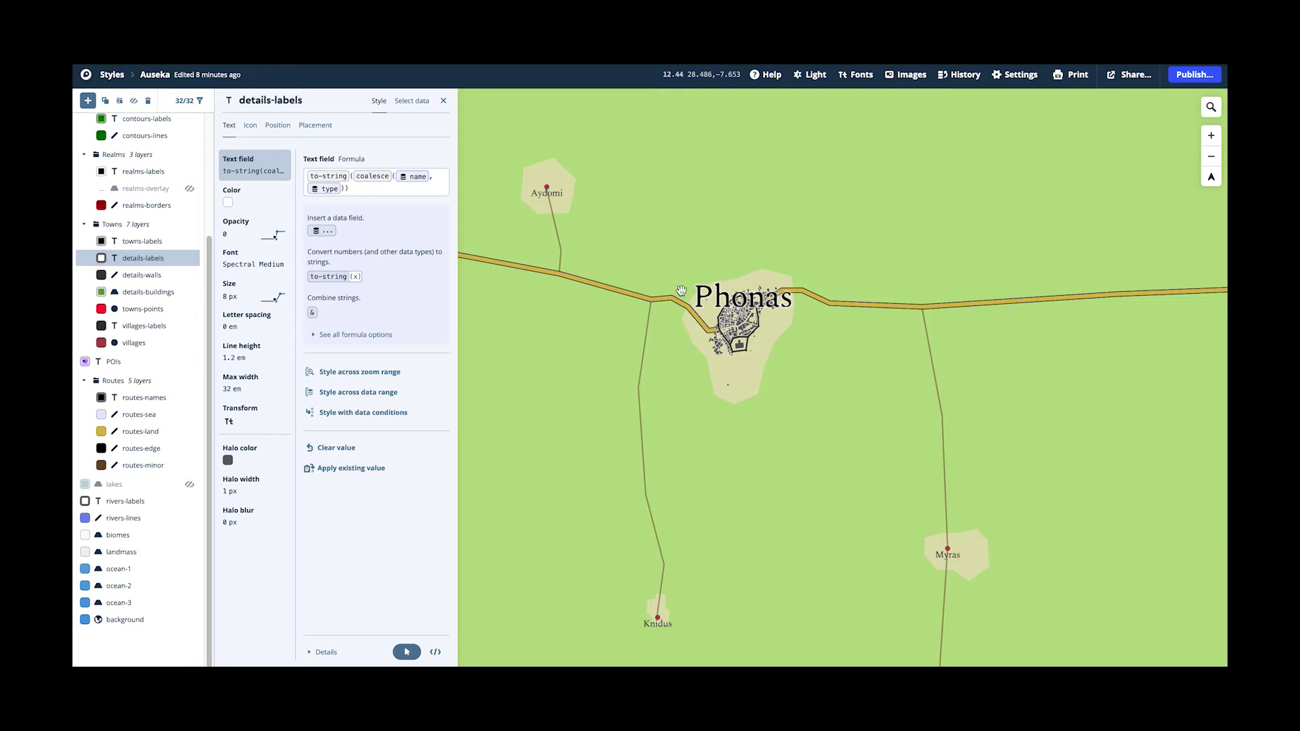
# View towns-labels text (to-string(Burg), opacity 0.43), zooming out and panning past Vericum to Oujda and Njombia.
pyautogui.click(143, 241)
pyautogui.scroll(2, 715, 315)
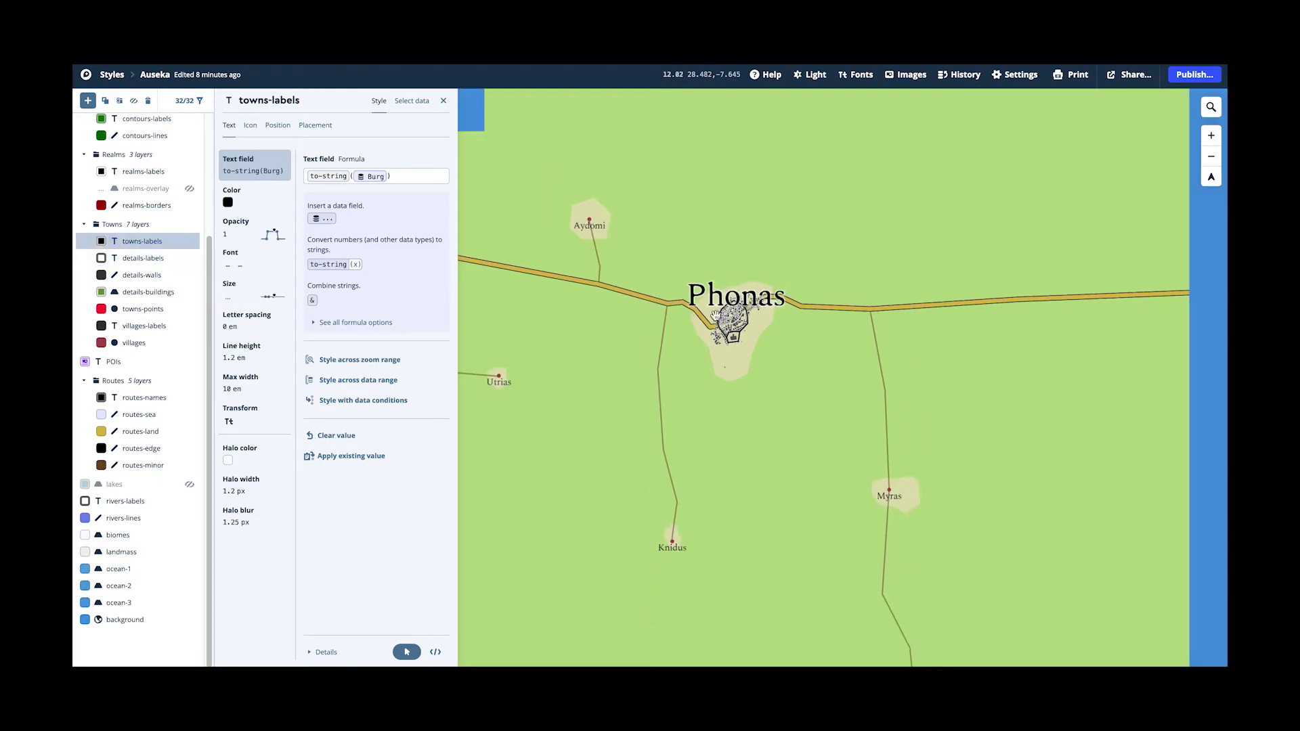
pyautogui.scroll(-10, 724, 321)
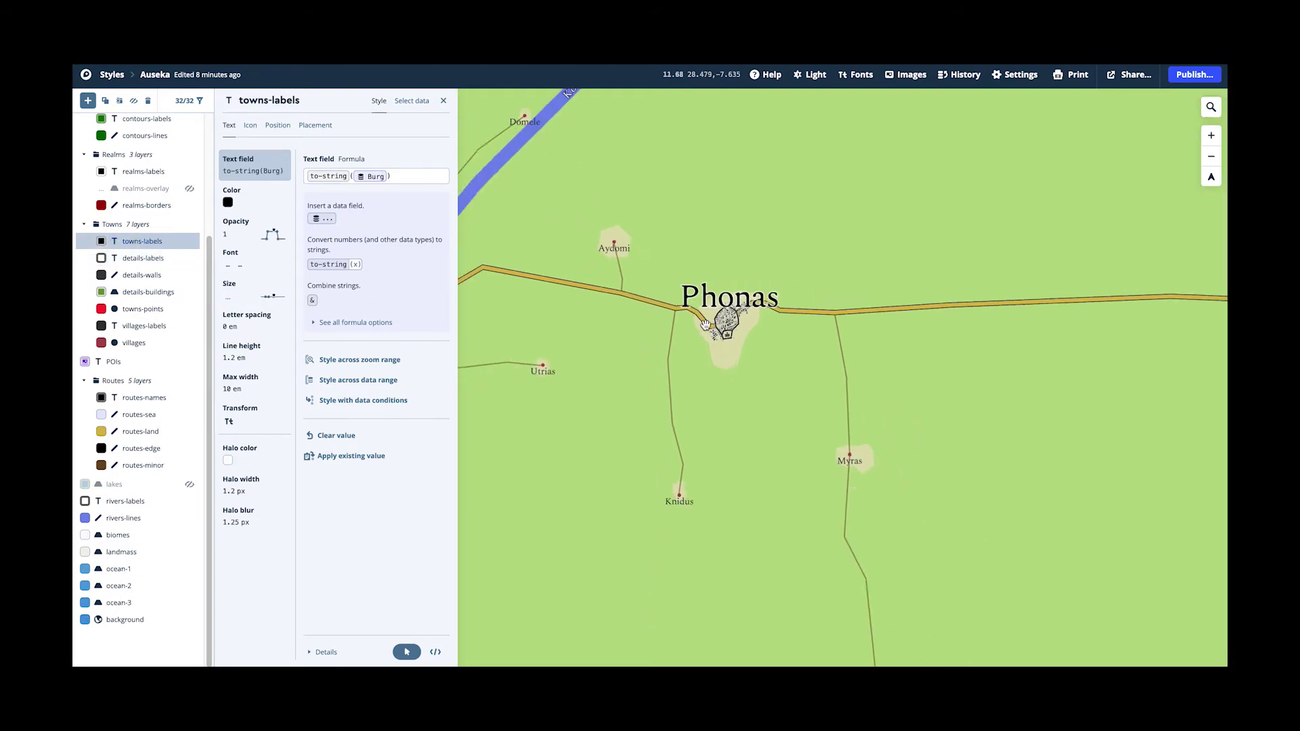
pyautogui.scroll(-15, 723, 321)
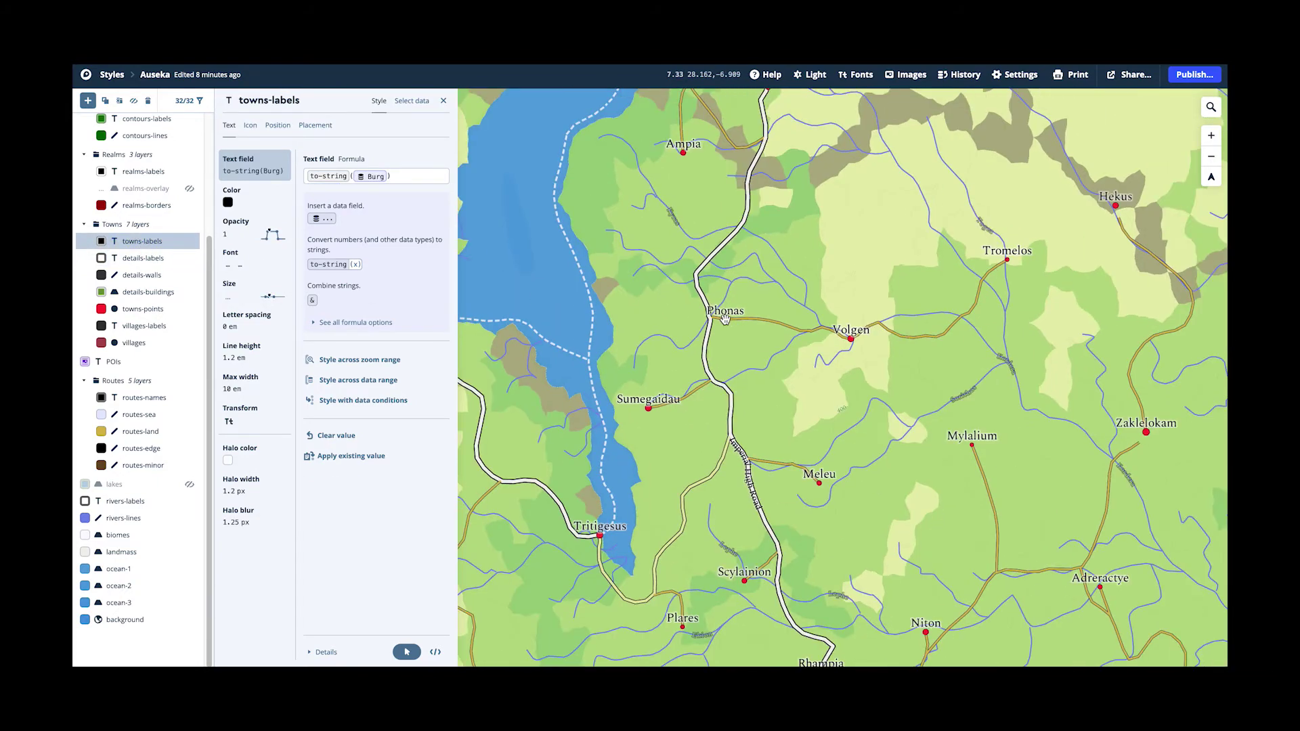
pyautogui.scroll(-5, 724, 321)
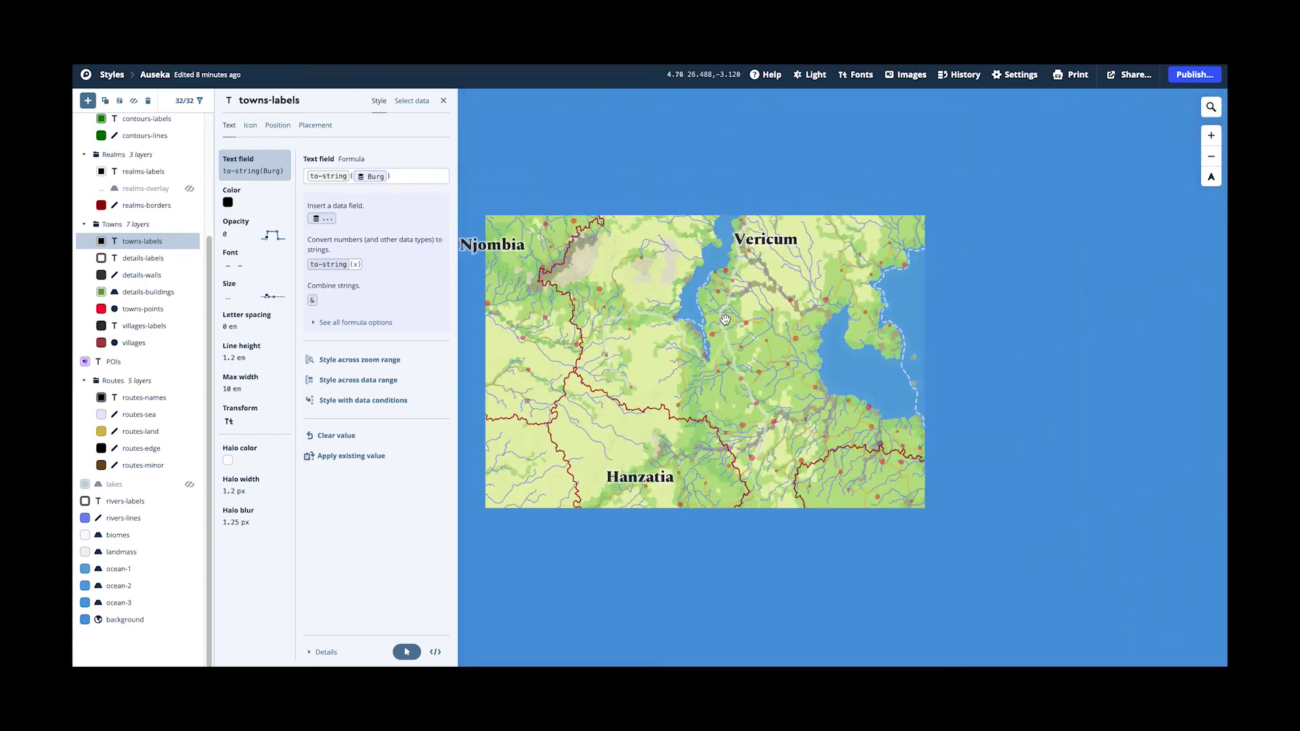
pyautogui.scroll(10, 723, 320)
pyautogui.scroll(15, 723, 321)
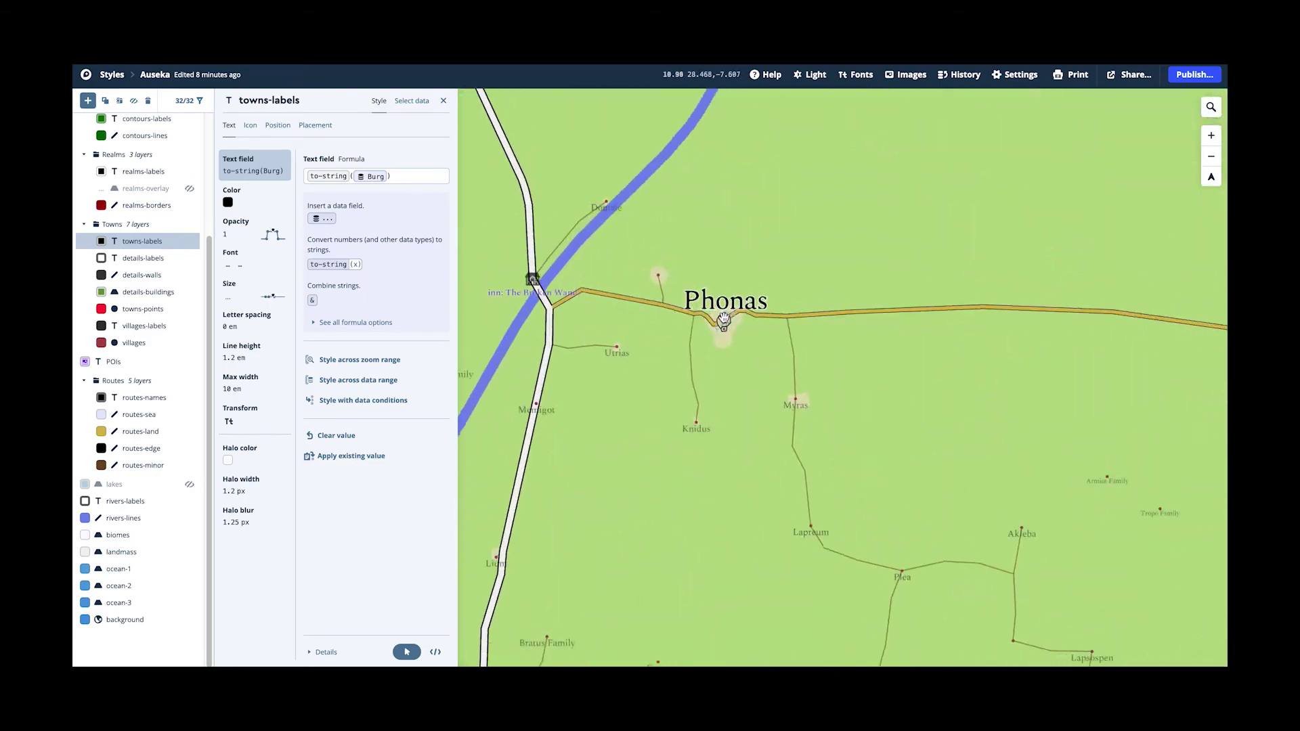
pyautogui.scroll(-4, 724, 321)
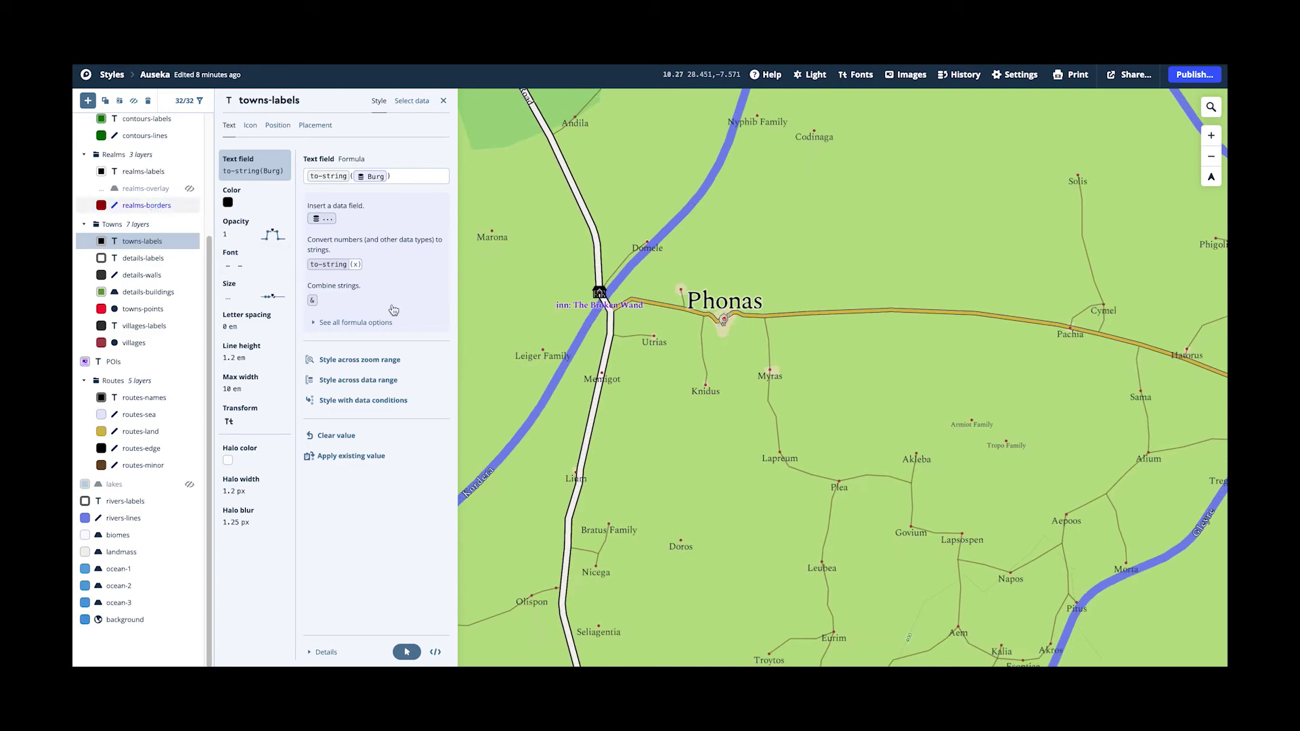
pyautogui.scroll(-19, 978, 309)
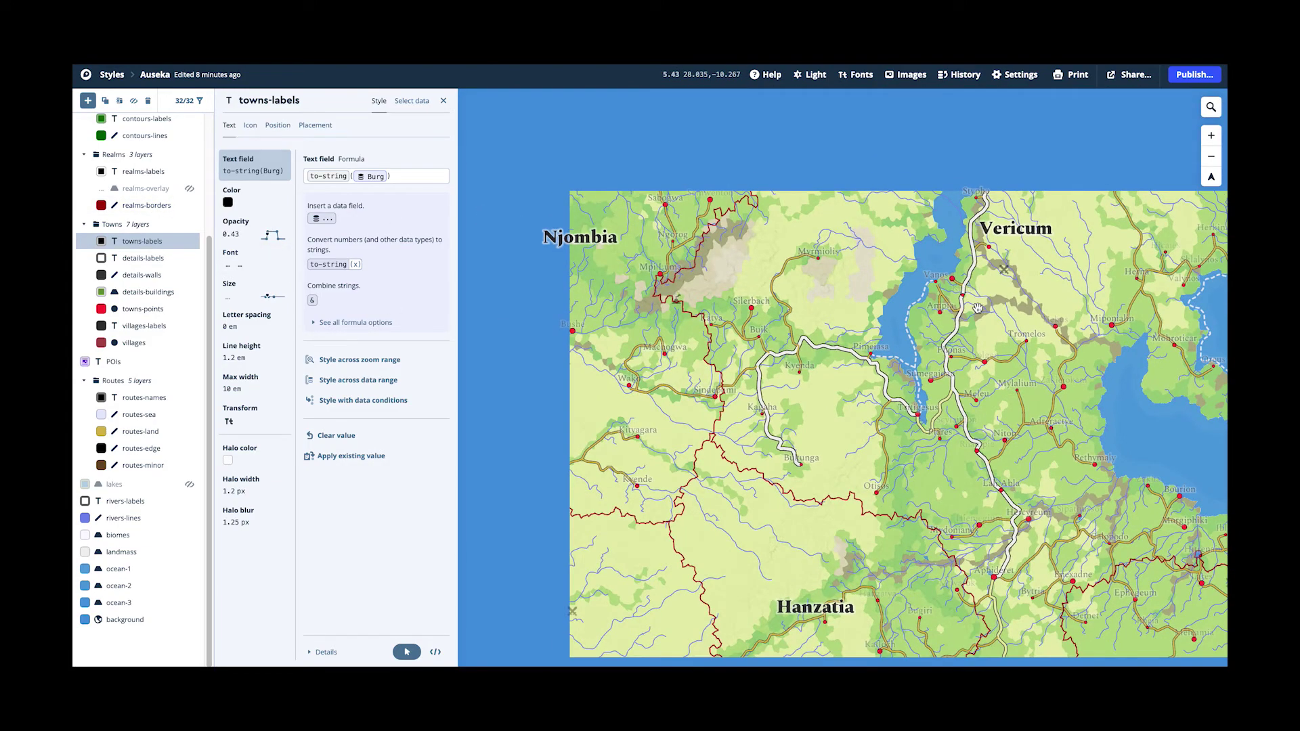
pyautogui.moveTo(977, 309); pyautogui.dragTo(746, 460)
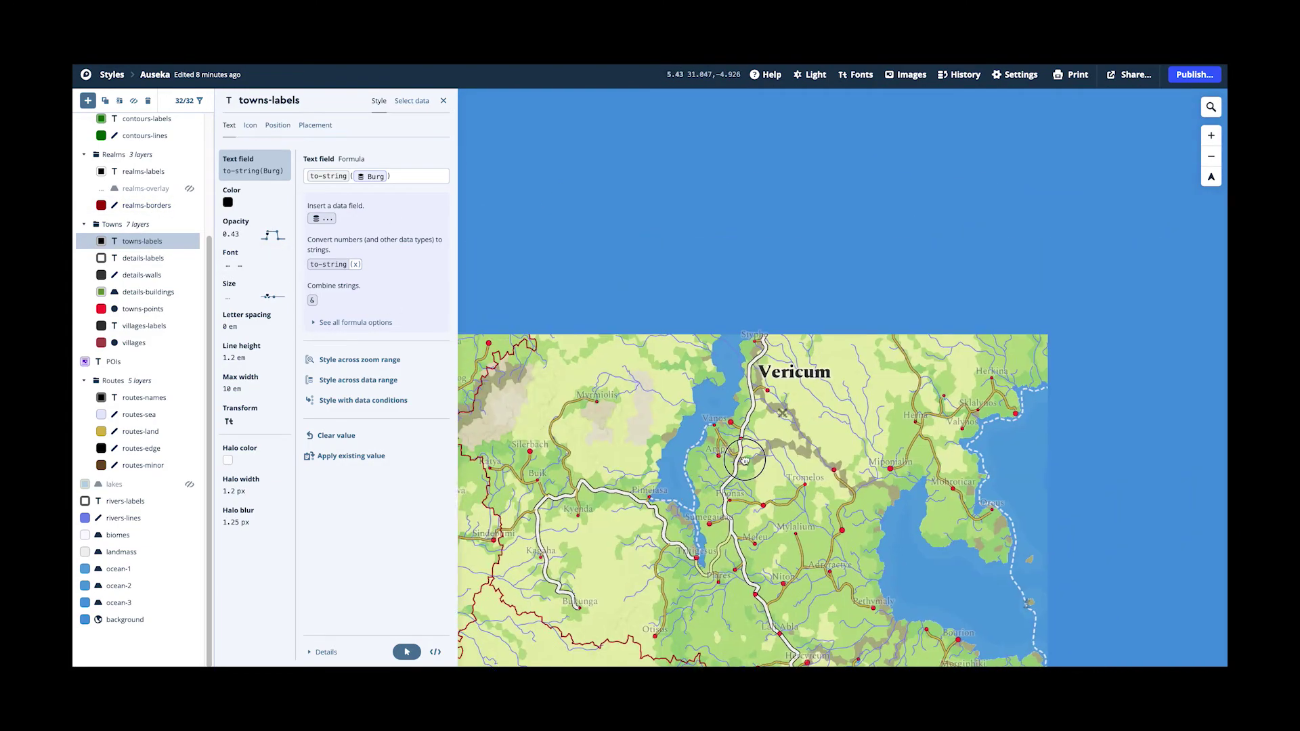
pyautogui.moveTo(708, 271); pyautogui.dragTo(684, 293)
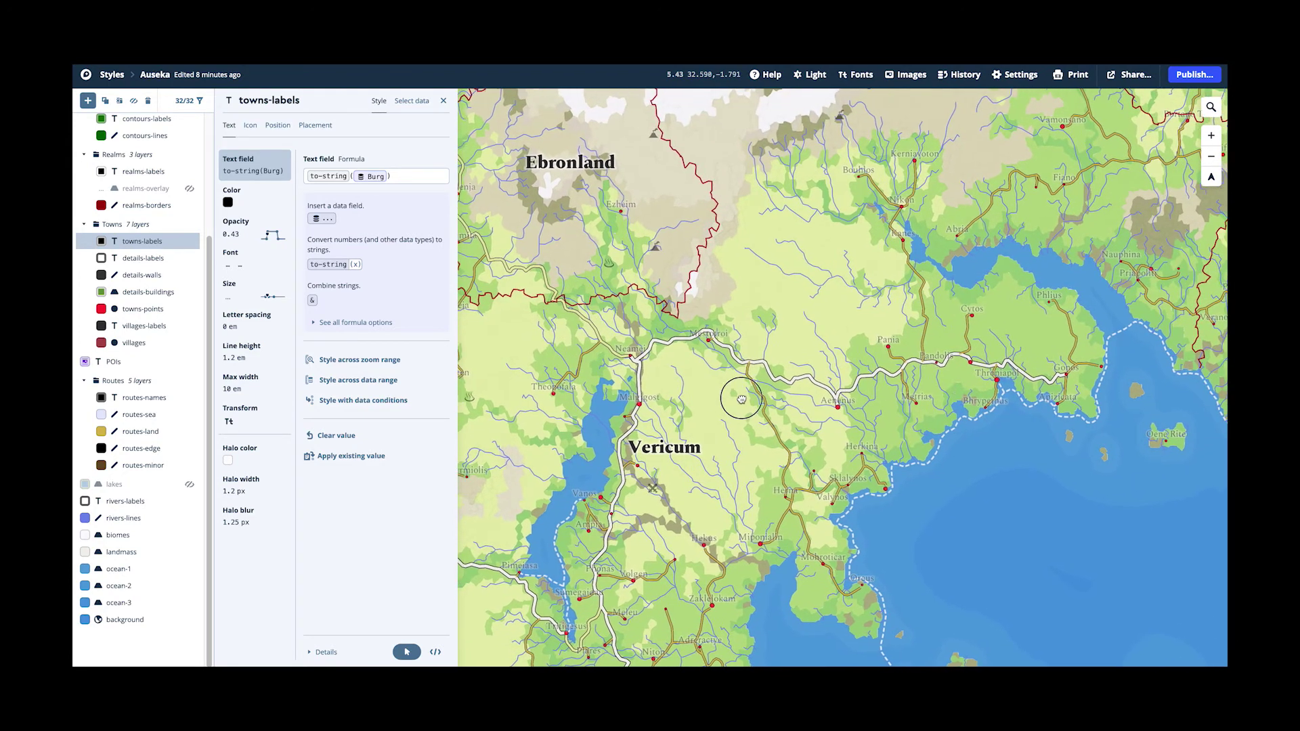
pyautogui.moveTo(734, 394); pyautogui.dragTo(981, 429)
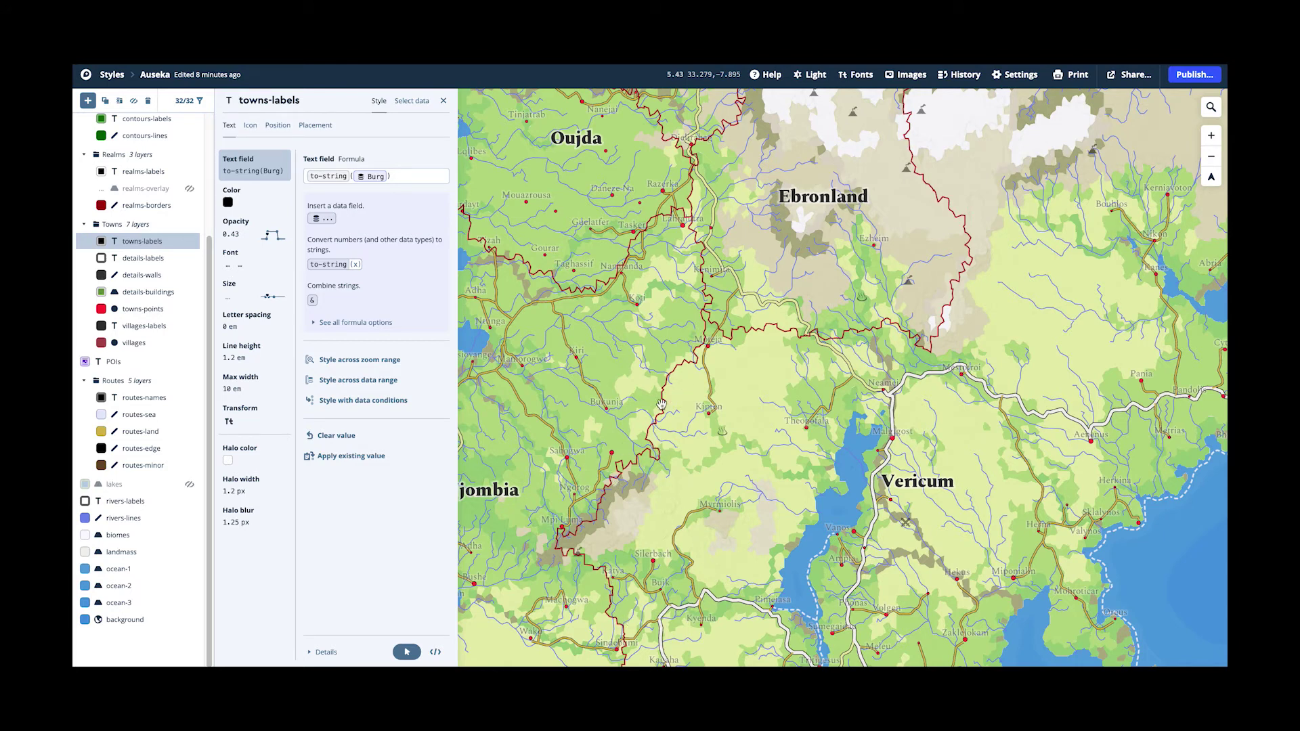
# Make realms-overlay visible, view its 0.4-opacity realm colours across the island, then hide it.
pyautogui.click(149, 188)
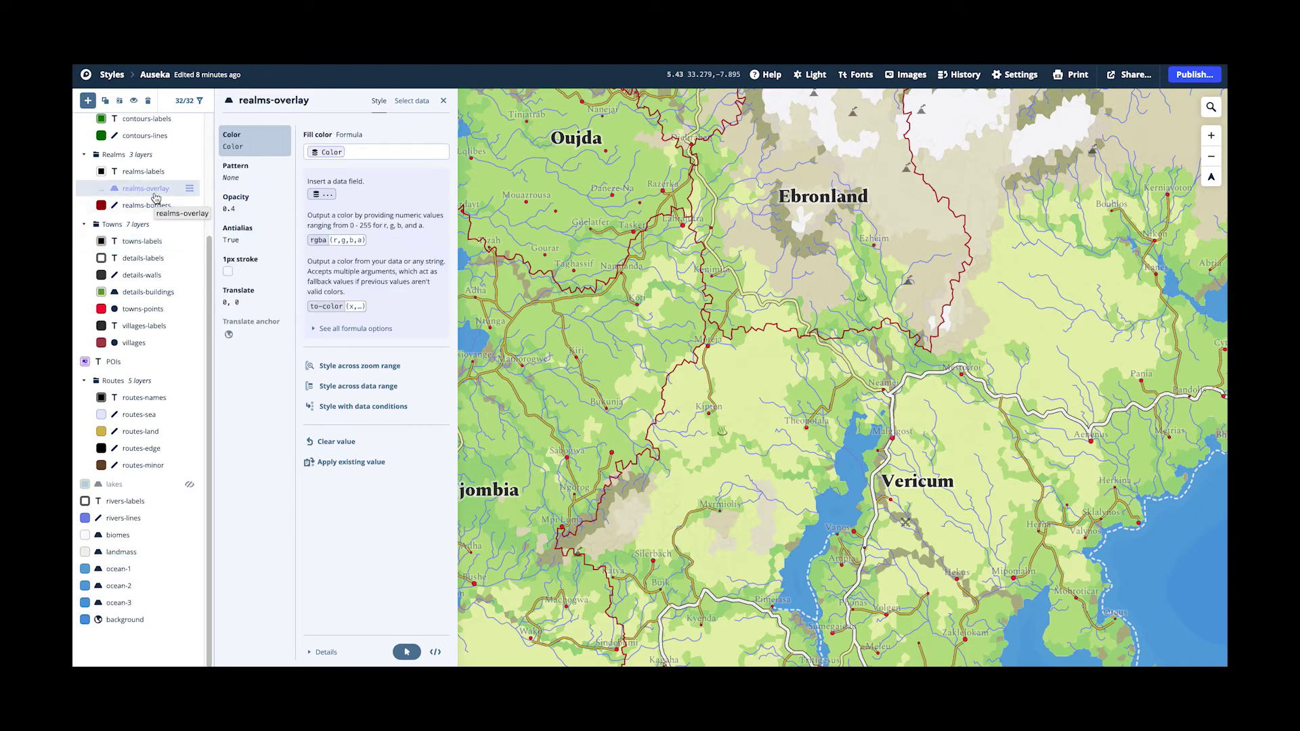
pyautogui.click(136, 103)
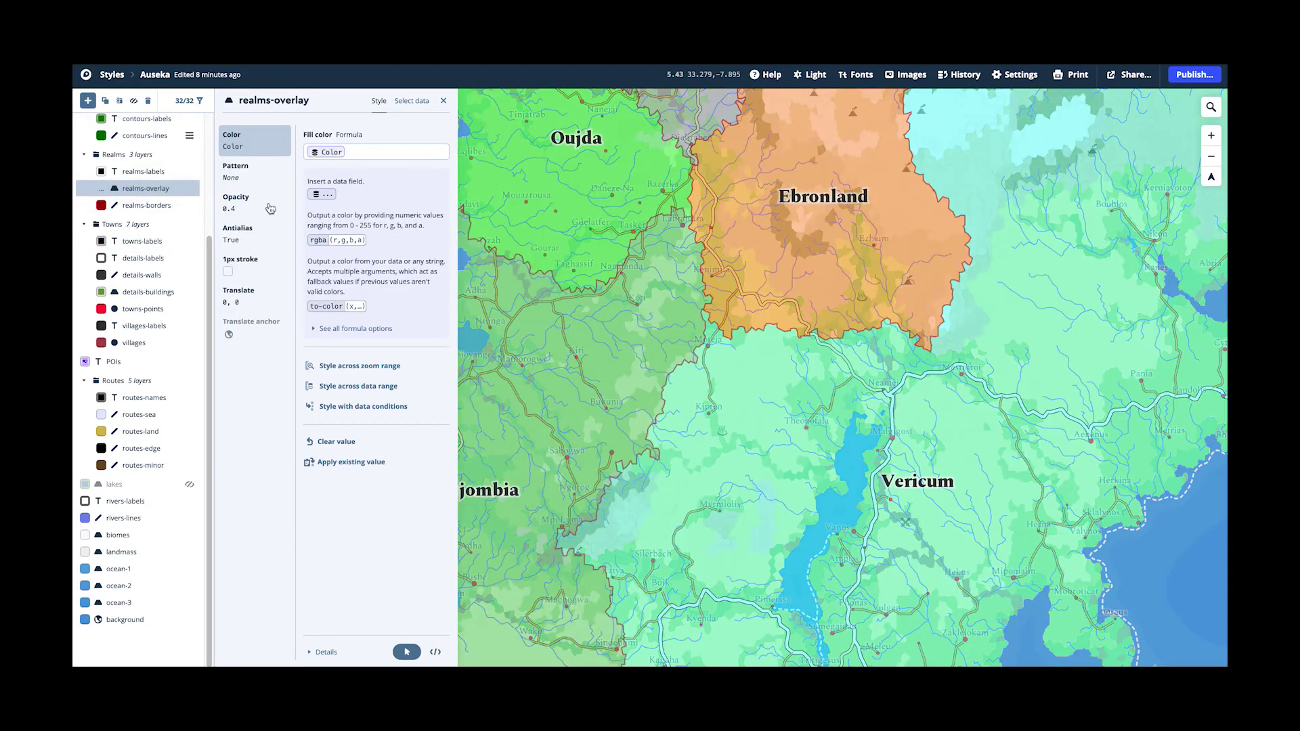
pyautogui.scroll(-5, 744, 392)
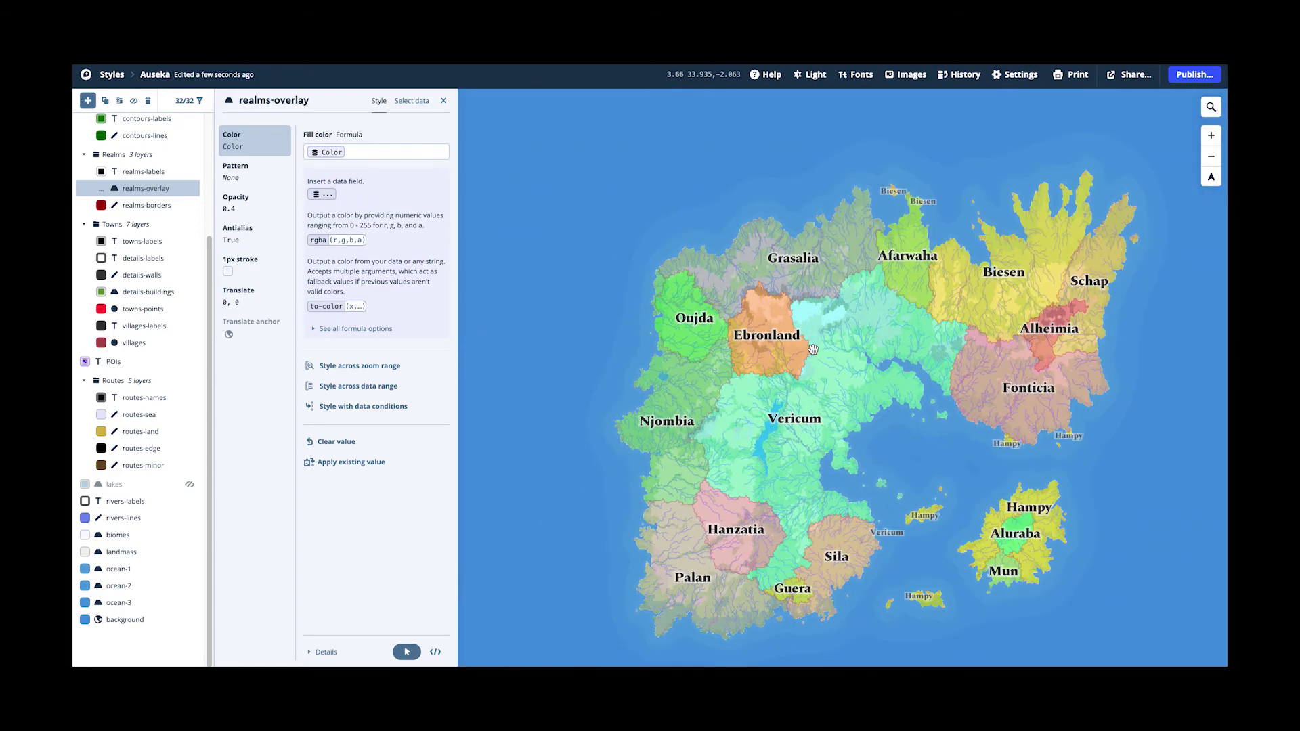
pyautogui.scroll(2, 721, 325)
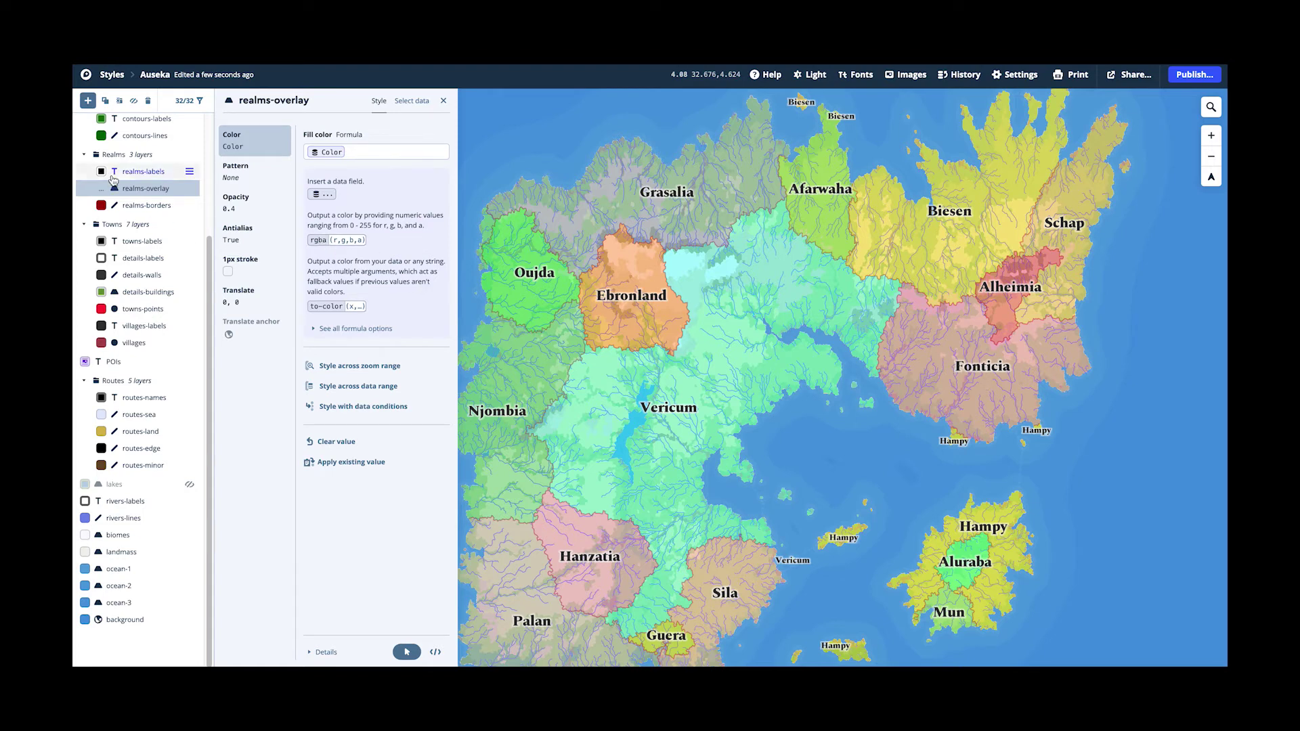
pyautogui.click(134, 100)
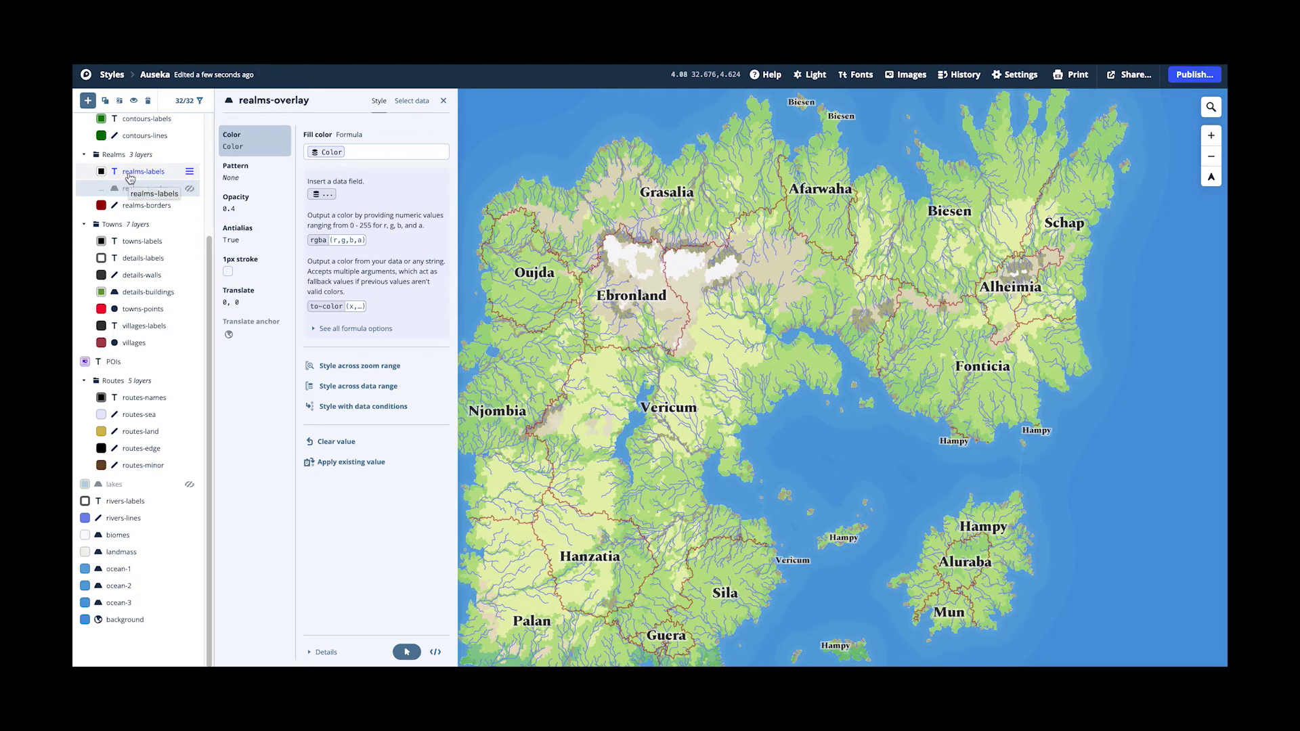
pyautogui.moveTo(130, 178); pyautogui.dragTo(131, 180)
# Select the contours-lines layer, then the contours-labels layer, in the Layers list.
pyautogui.moveTo(209, 258); pyautogui.dragTo(208, 143)
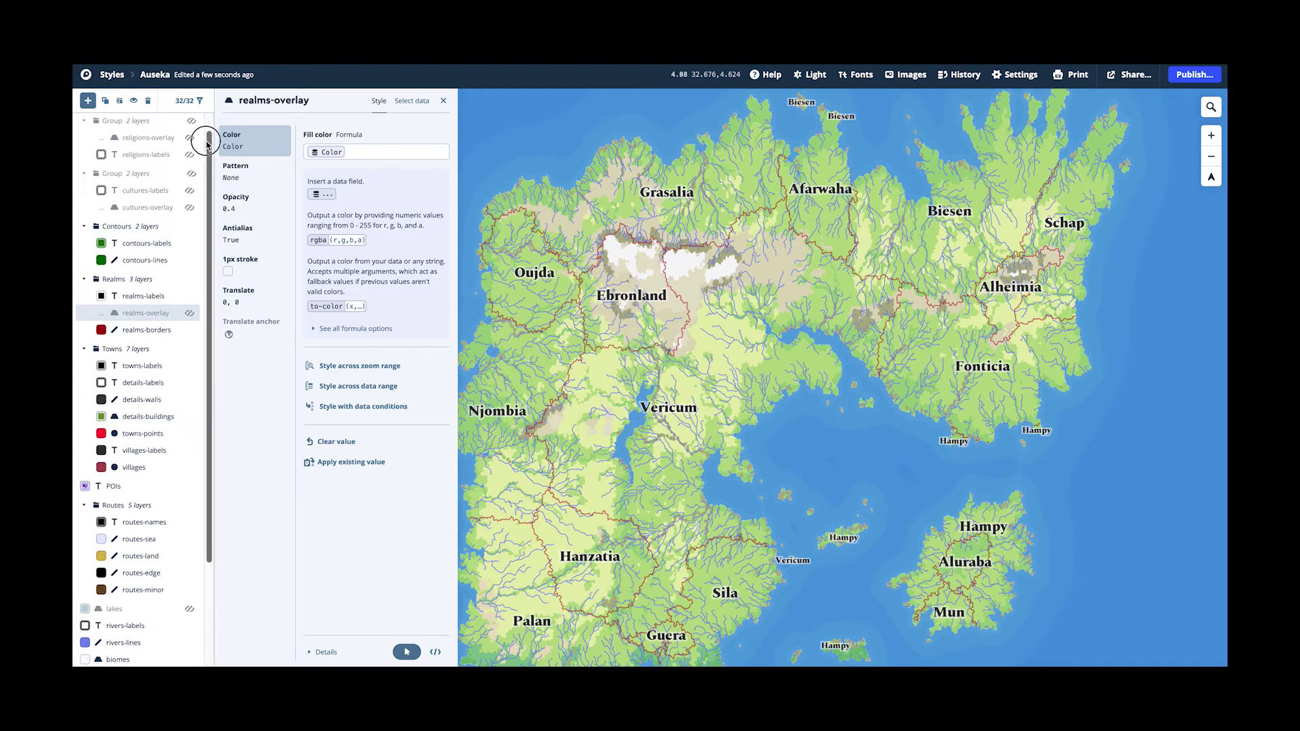
pyautogui.scroll(5, 636, 268)
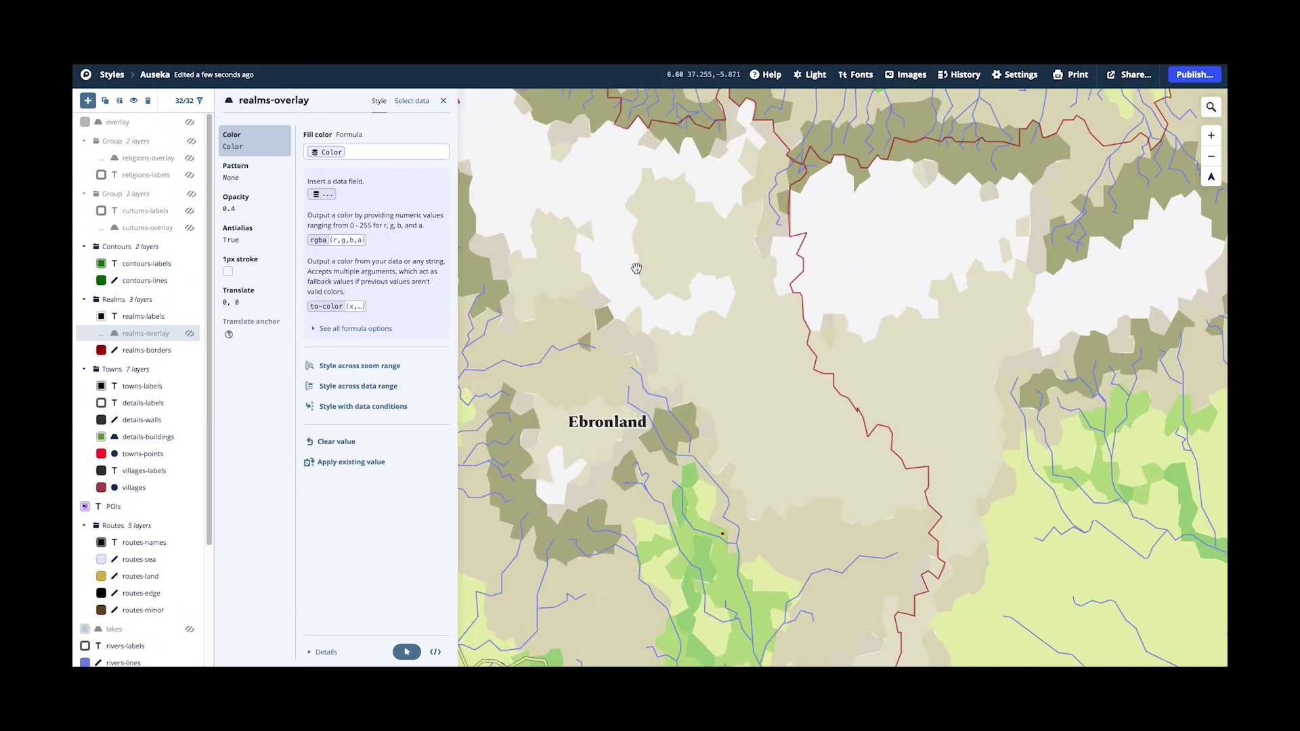
pyautogui.scroll(1, 636, 268)
pyautogui.click(167, 285)
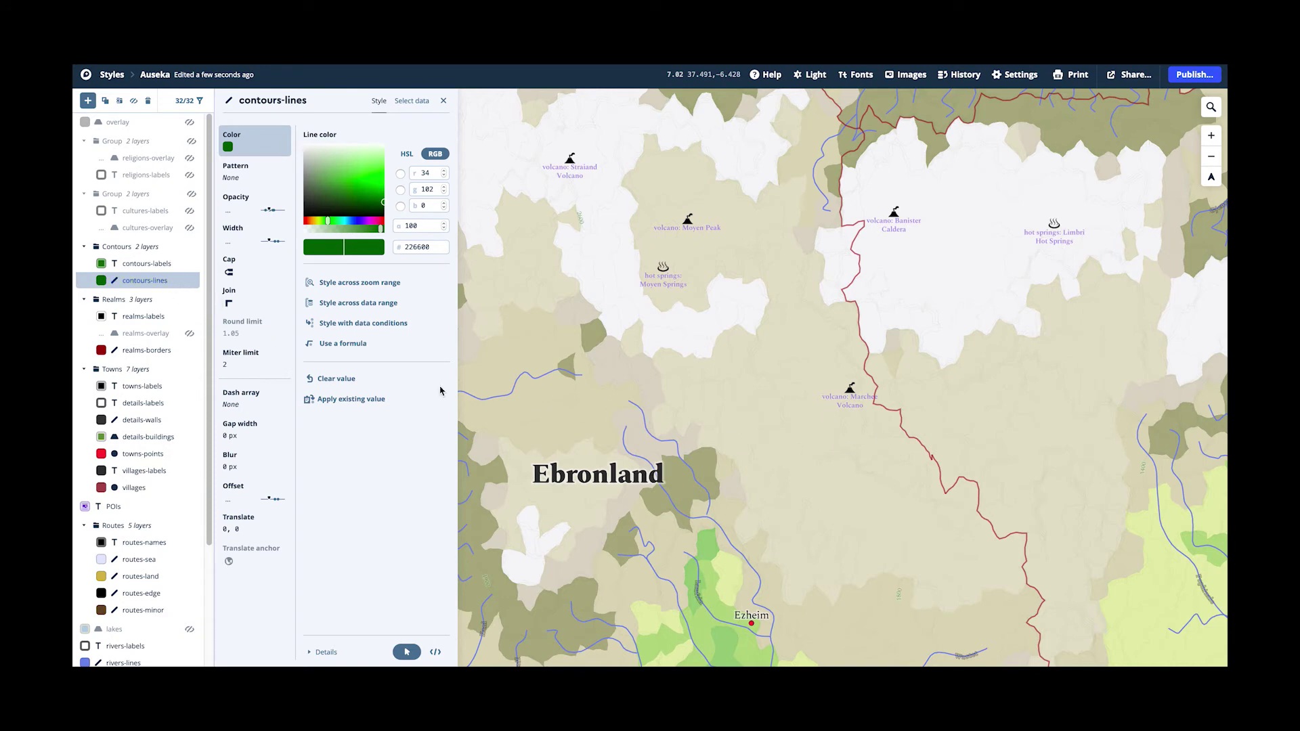
pyautogui.click(144, 269)
# Pan and zoom across Ebronland's highlands toward the volcano to inspect contour elevation labels.
pyautogui.moveTo(691, 385); pyautogui.dragTo(975, 316)
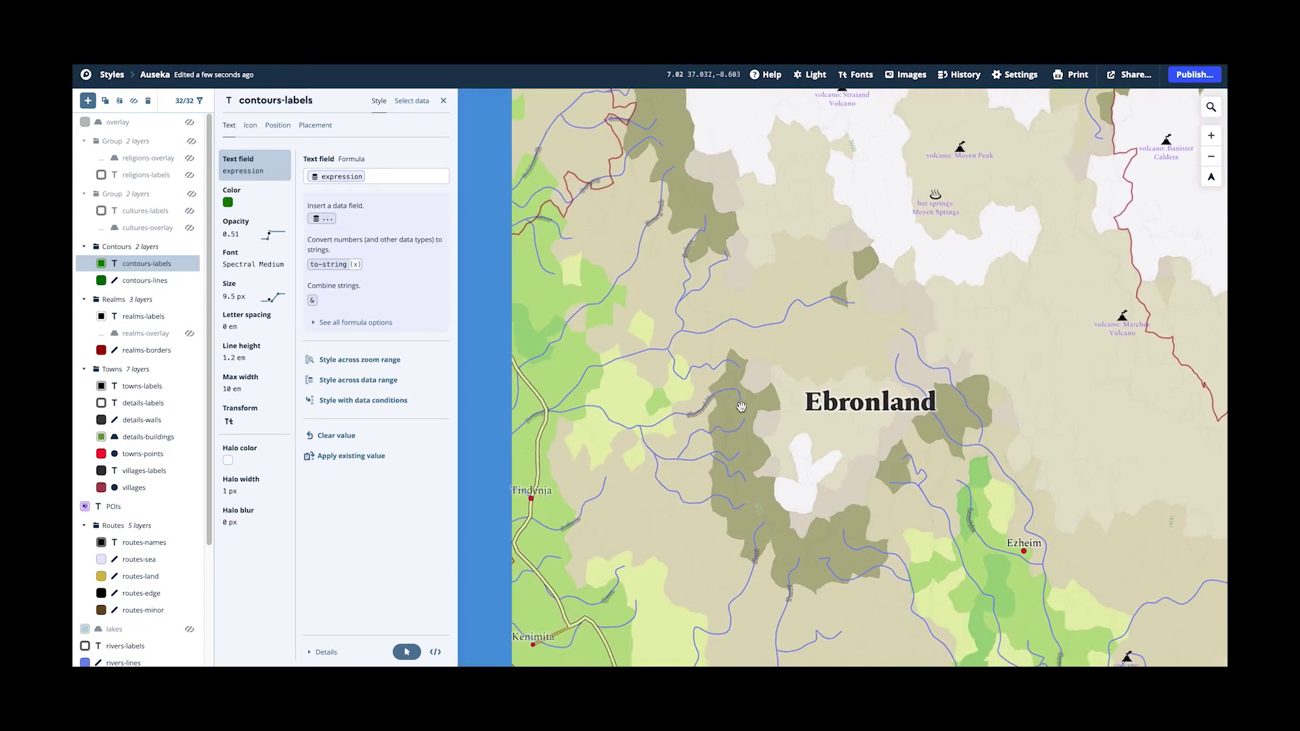
pyautogui.scroll(5, 681, 262)
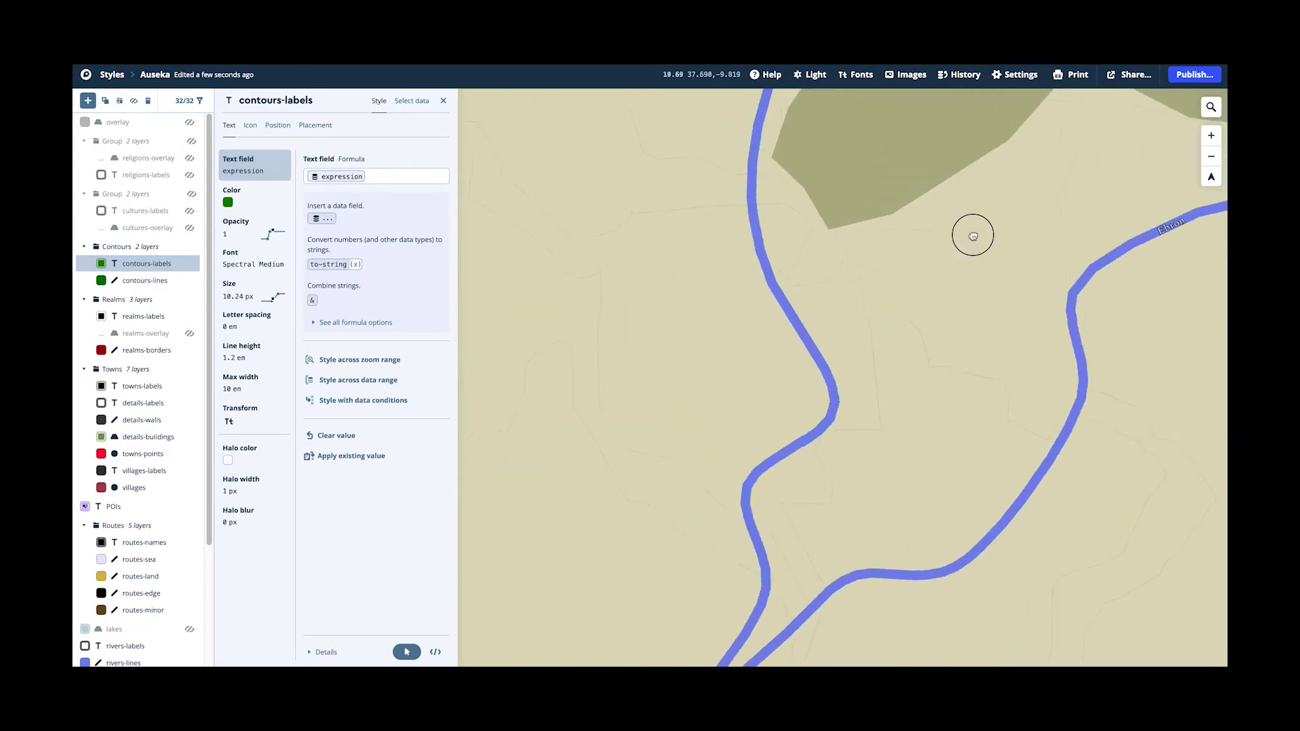
pyautogui.moveTo(972, 232); pyautogui.dragTo(936, 388)
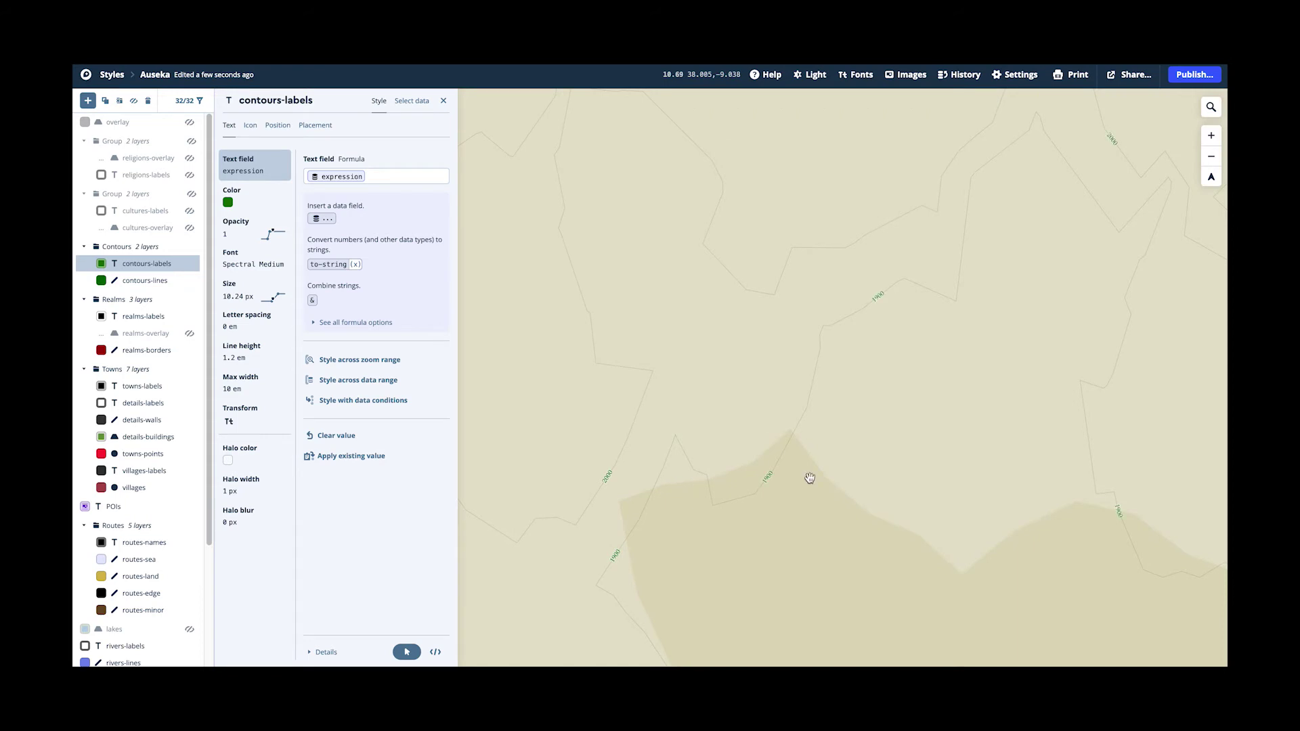
pyautogui.moveTo(809, 476); pyautogui.dragTo(823, 335)
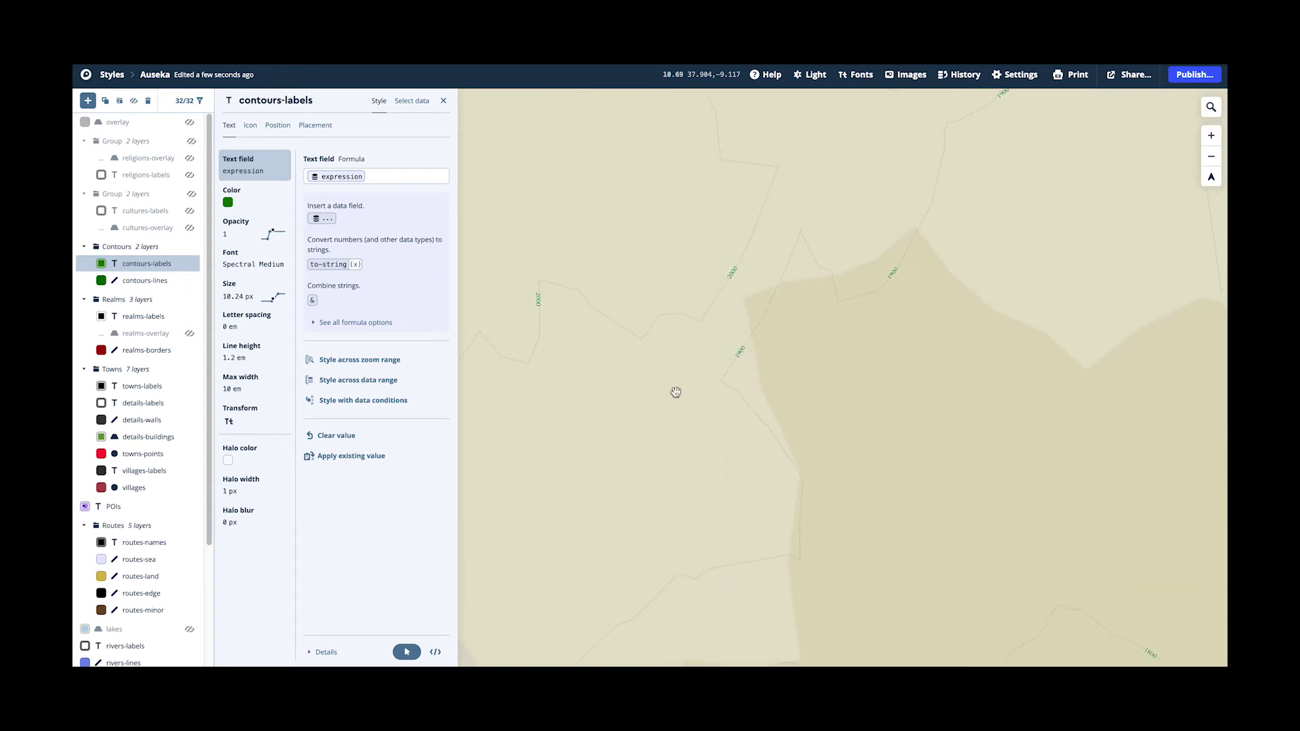
pyautogui.scroll(-2, 777, 386)
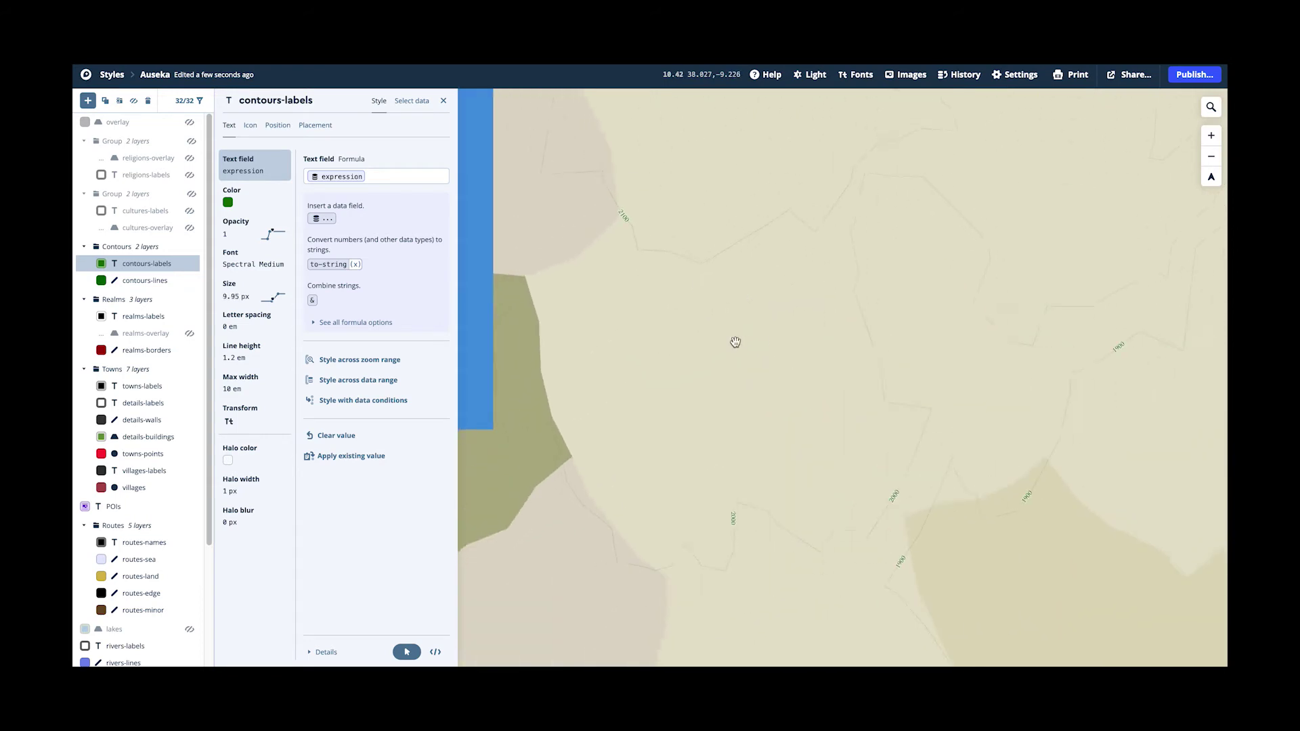
pyautogui.moveTo(772, 350); pyautogui.dragTo(592, 414)
pyautogui.scroll(-1, 711, 346)
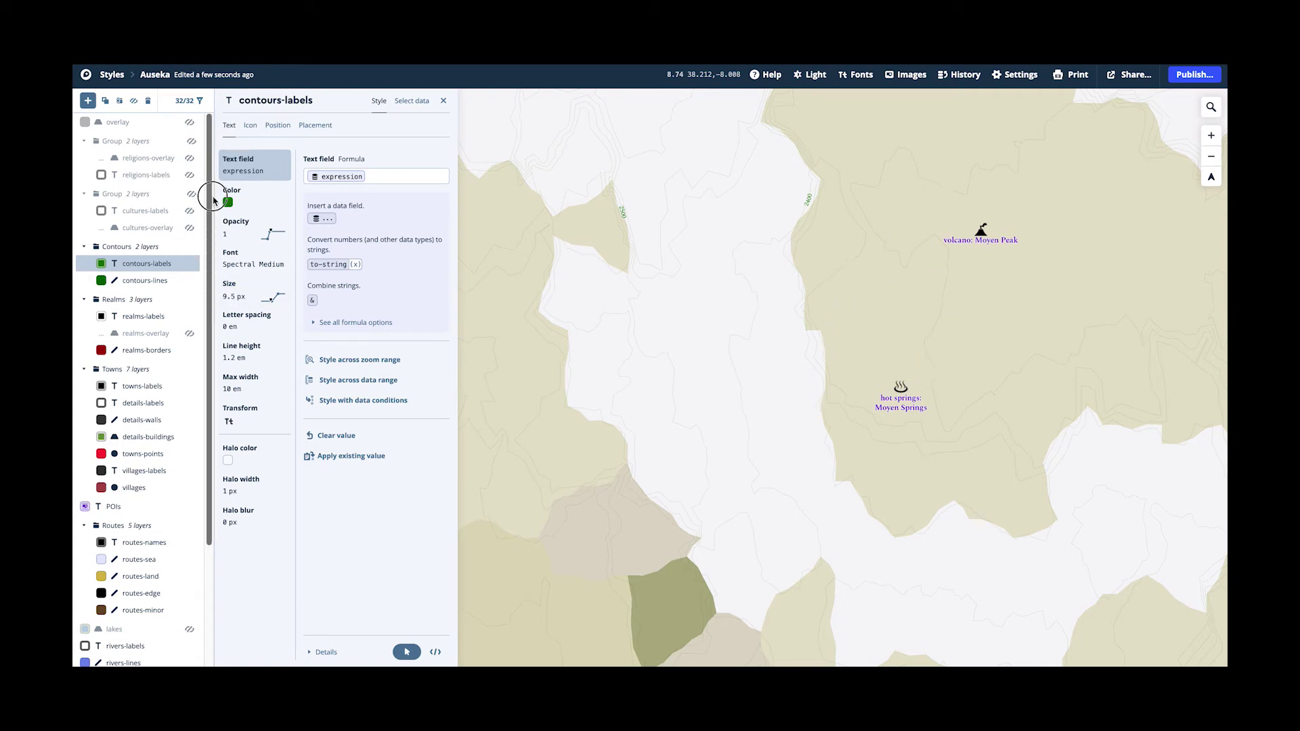
pyautogui.scroll(-6, 682, 354)
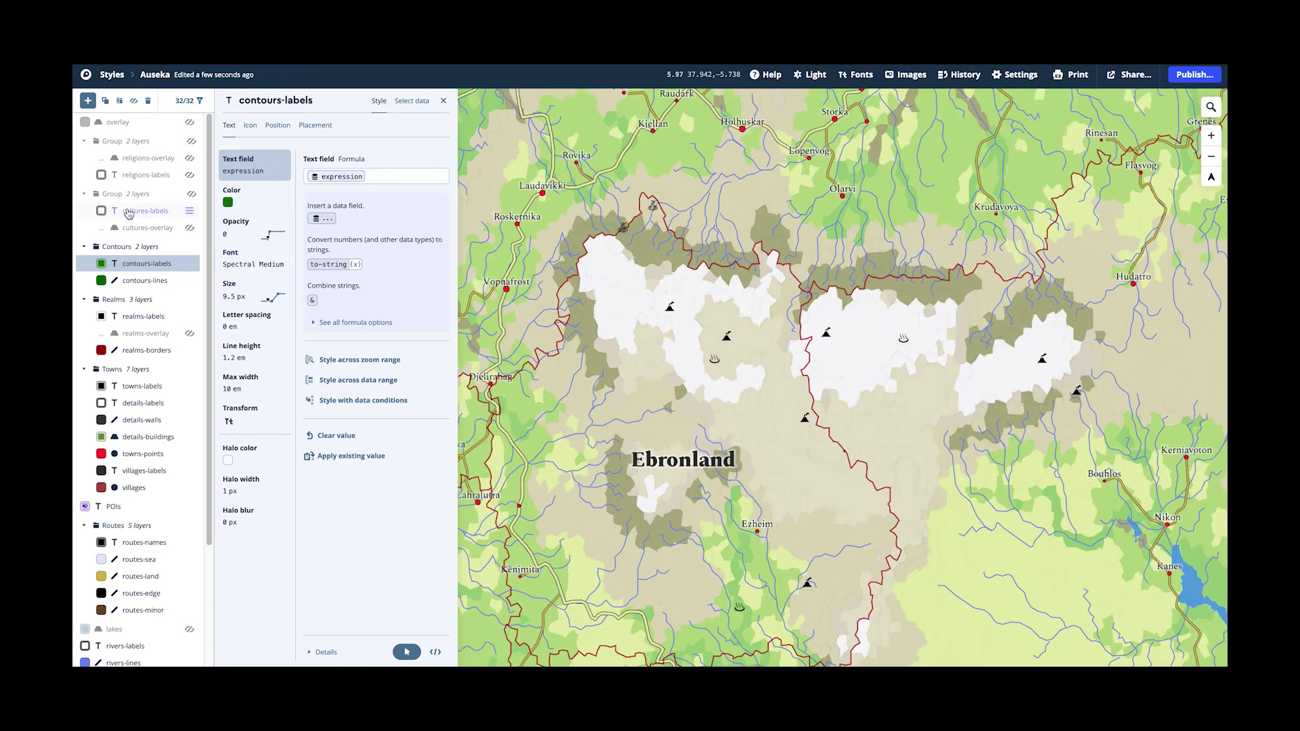
# Make the cultures overlay visible and view it around Oujda, Njombia and Hanzatia.
pyautogui.click(144, 228)
pyautogui.click(133, 100)
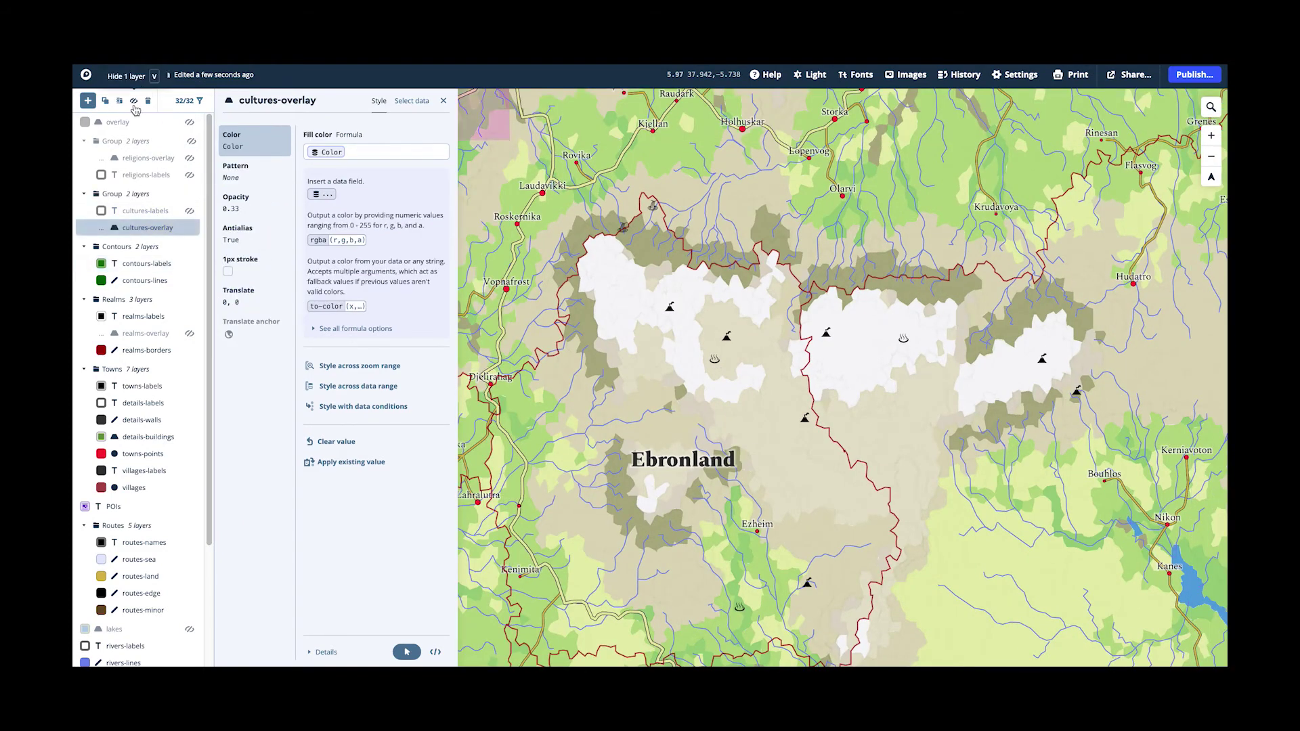
pyautogui.scroll(-1, 710, 351)
pyautogui.scroll(-3, 711, 351)
pyautogui.hscroll(5, 705, 346)
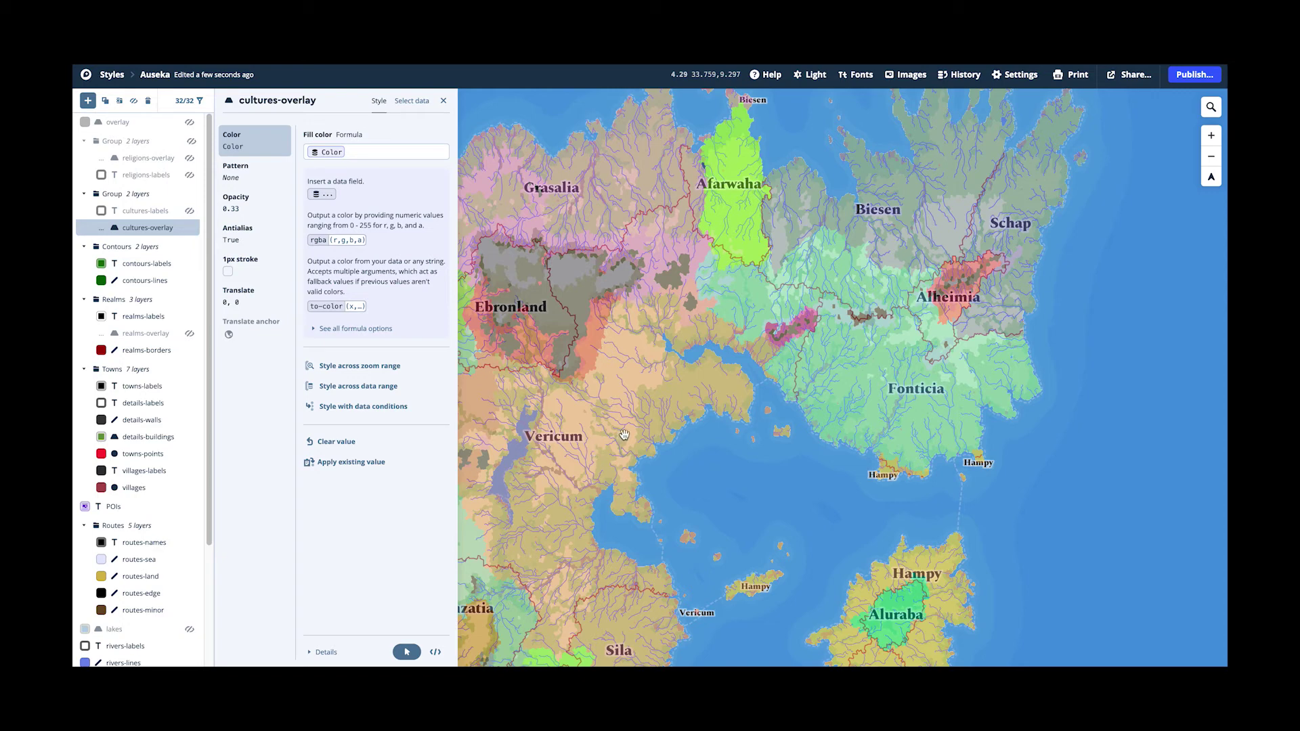
pyautogui.moveTo(635, 343); pyautogui.dragTo(801, 317)
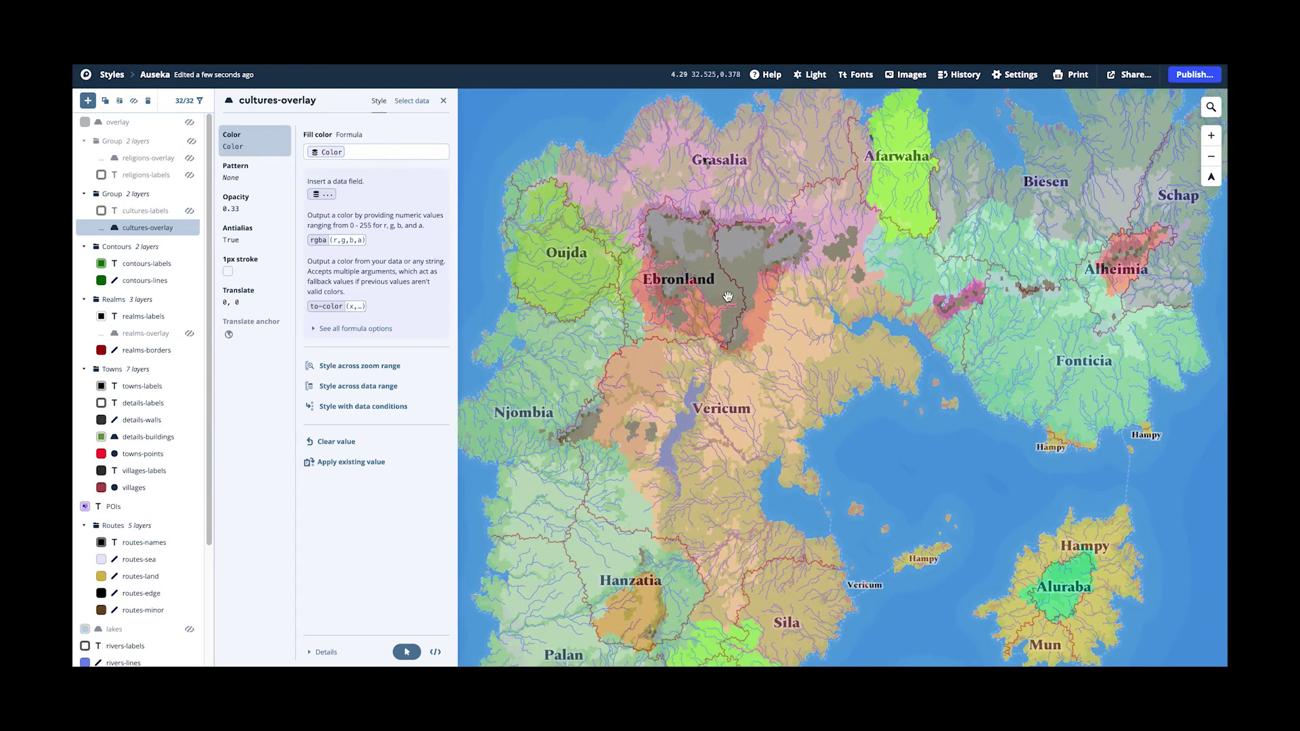
pyautogui.scroll(2, 724, 302)
pyautogui.scroll(-1, 134, 630)
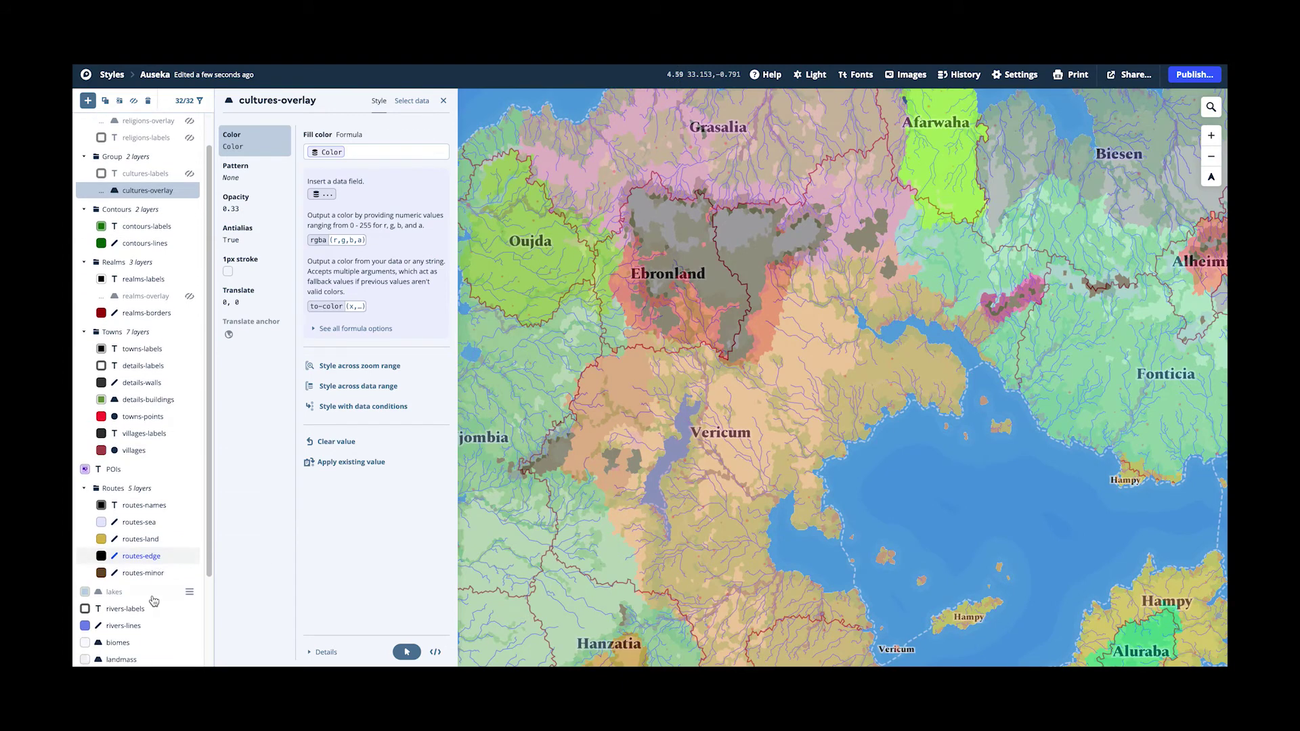
pyautogui.scroll(-1, 134, 634)
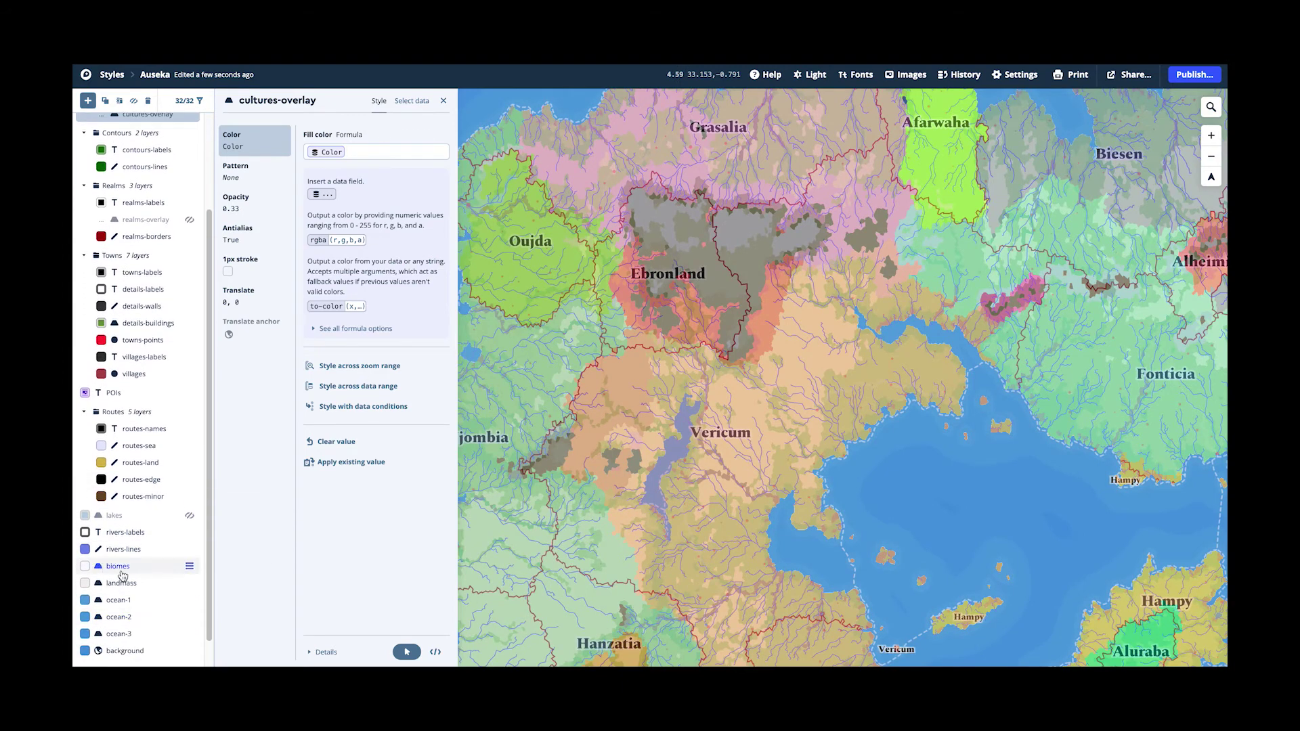
# Hide the biomes fill layer and centre the map on Ebronland.
pyautogui.click(119, 569)
pyautogui.click(134, 104)
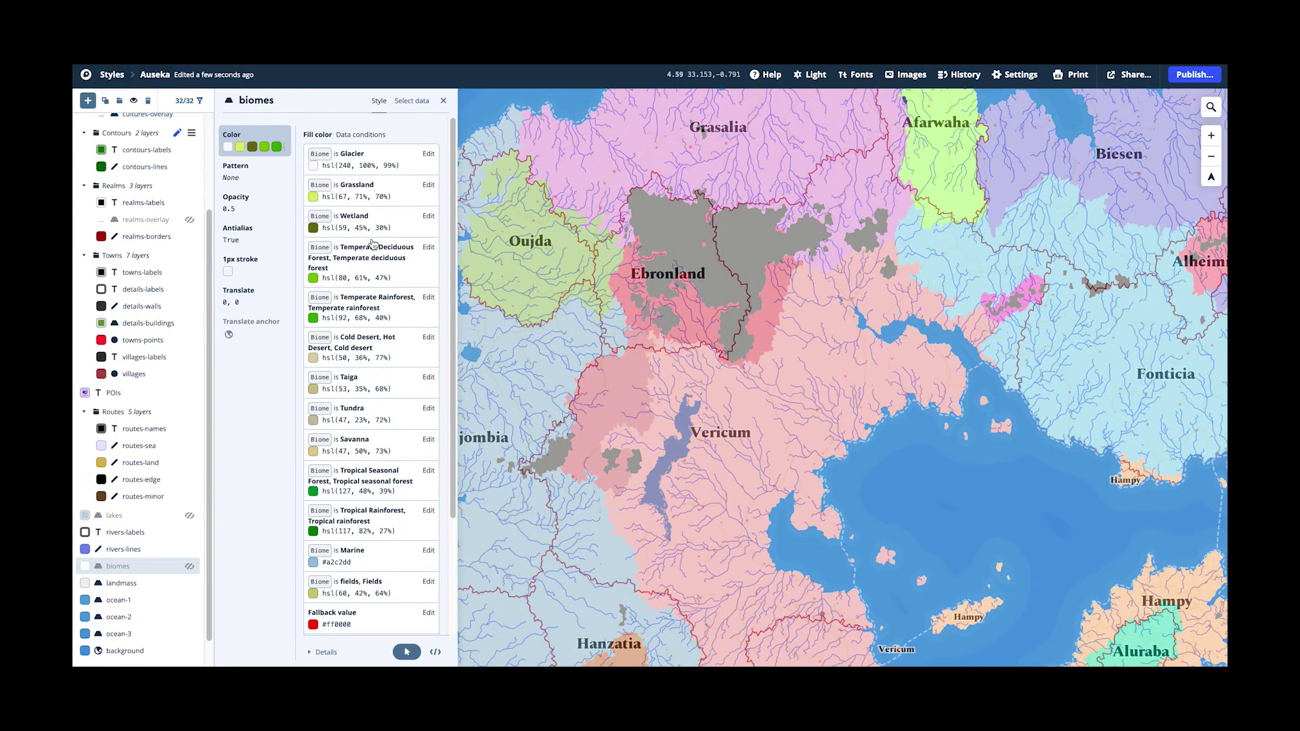
pyautogui.moveTo(697, 407); pyautogui.dragTo(865, 467)
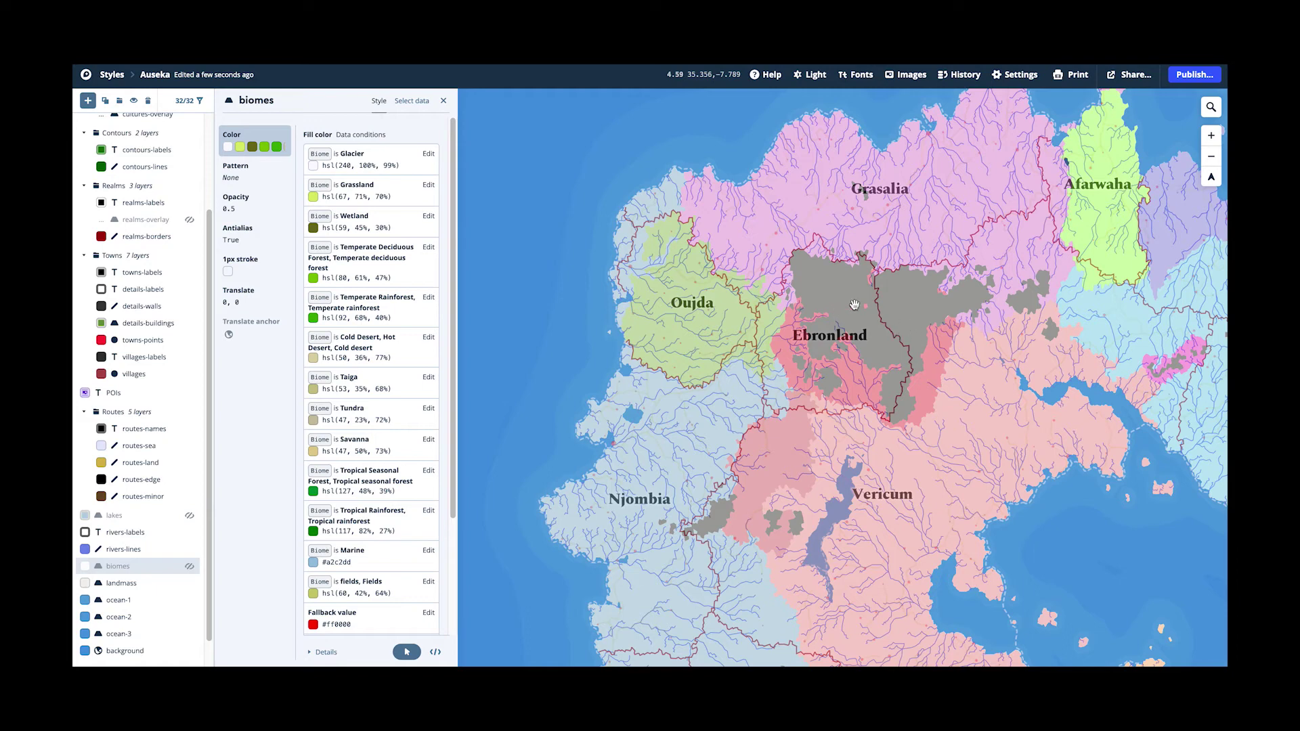
pyautogui.moveTo(209, 220); pyautogui.dragTo(210, 113)
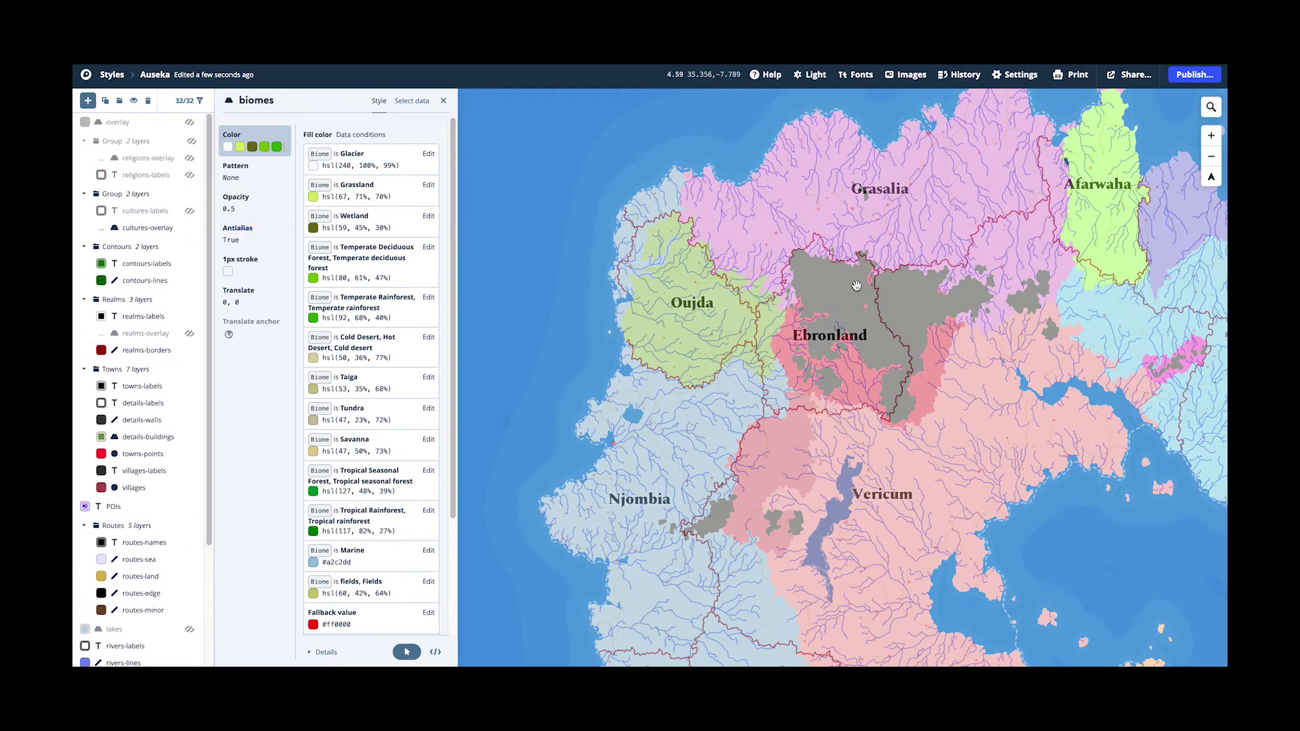
# Preview the culture name labels on the map, then hide the cultures-overlay layer.
pyautogui.click(152, 230)
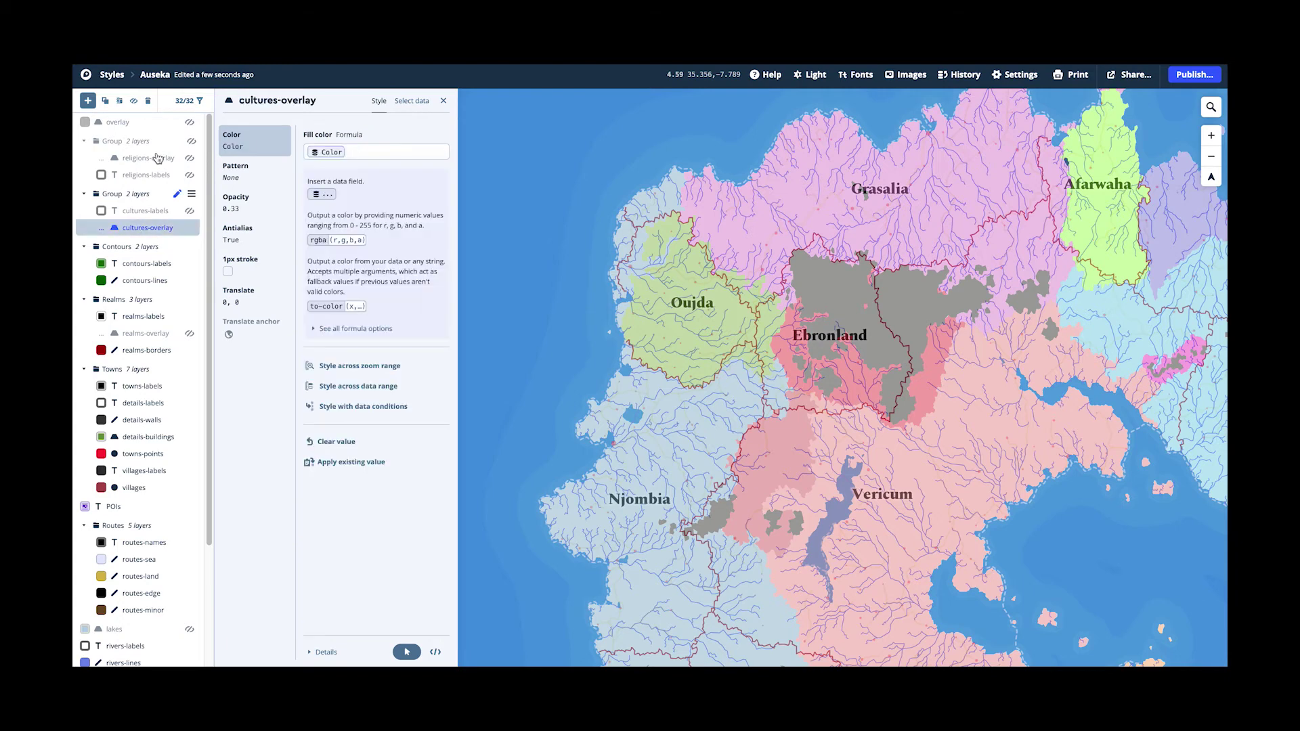
pyautogui.click(151, 214)
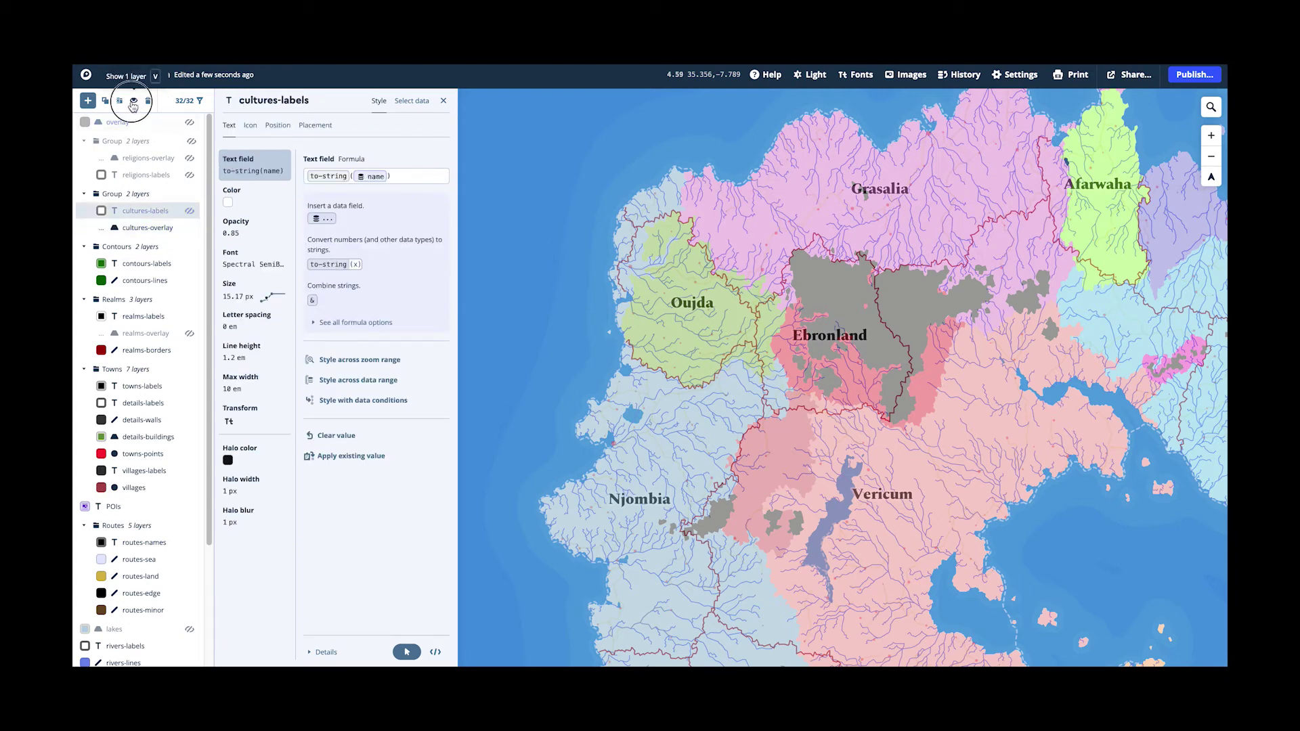
pyautogui.click(133, 103)
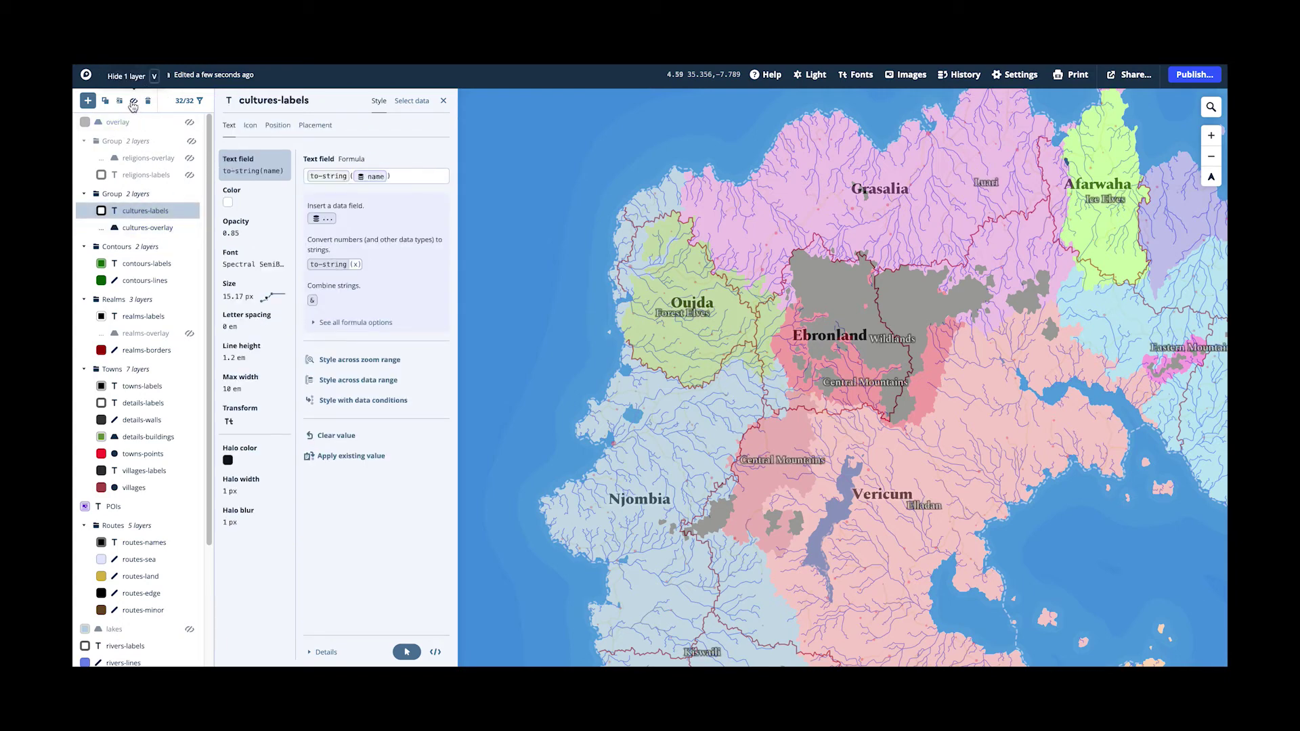
pyautogui.click(133, 104)
pyautogui.click(130, 229)
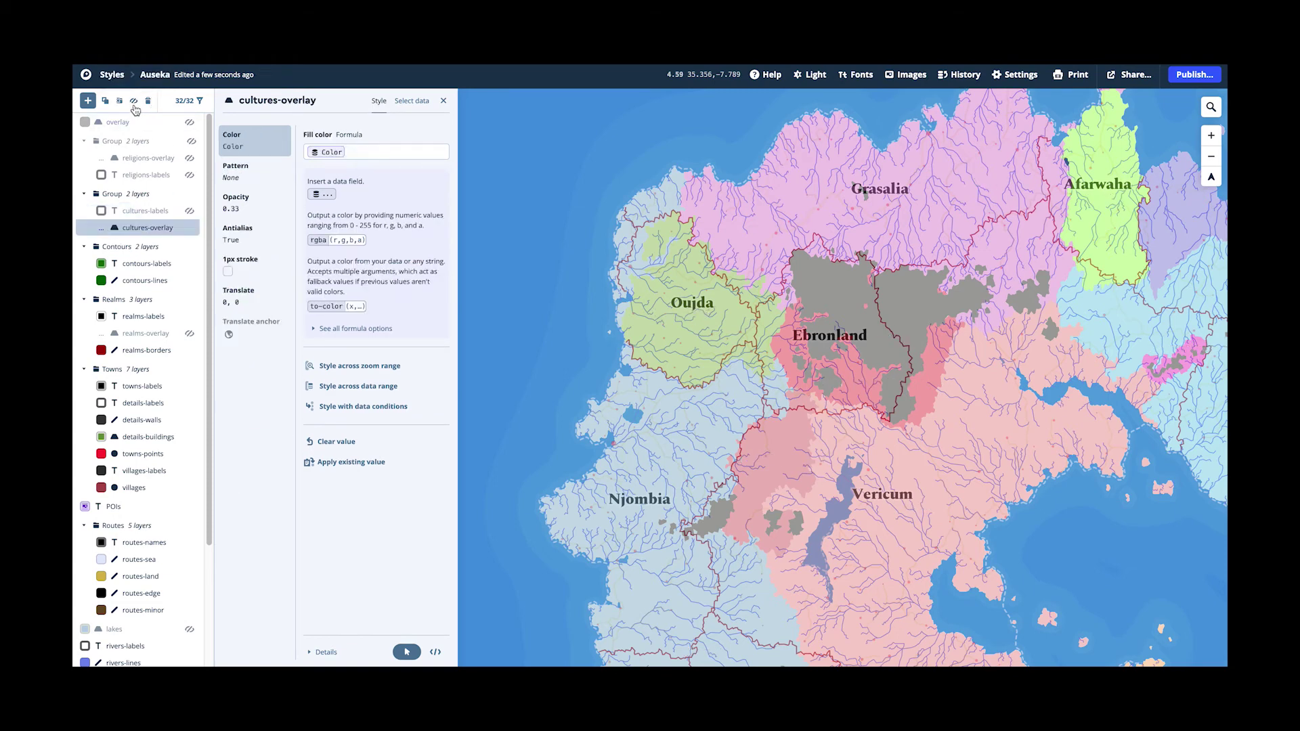
pyautogui.click(134, 102)
# Show the religions-overlay to check Alheimia, Fonticia, Oujda, Njombia and Hanzatia, then hide it.
pyautogui.click(138, 174)
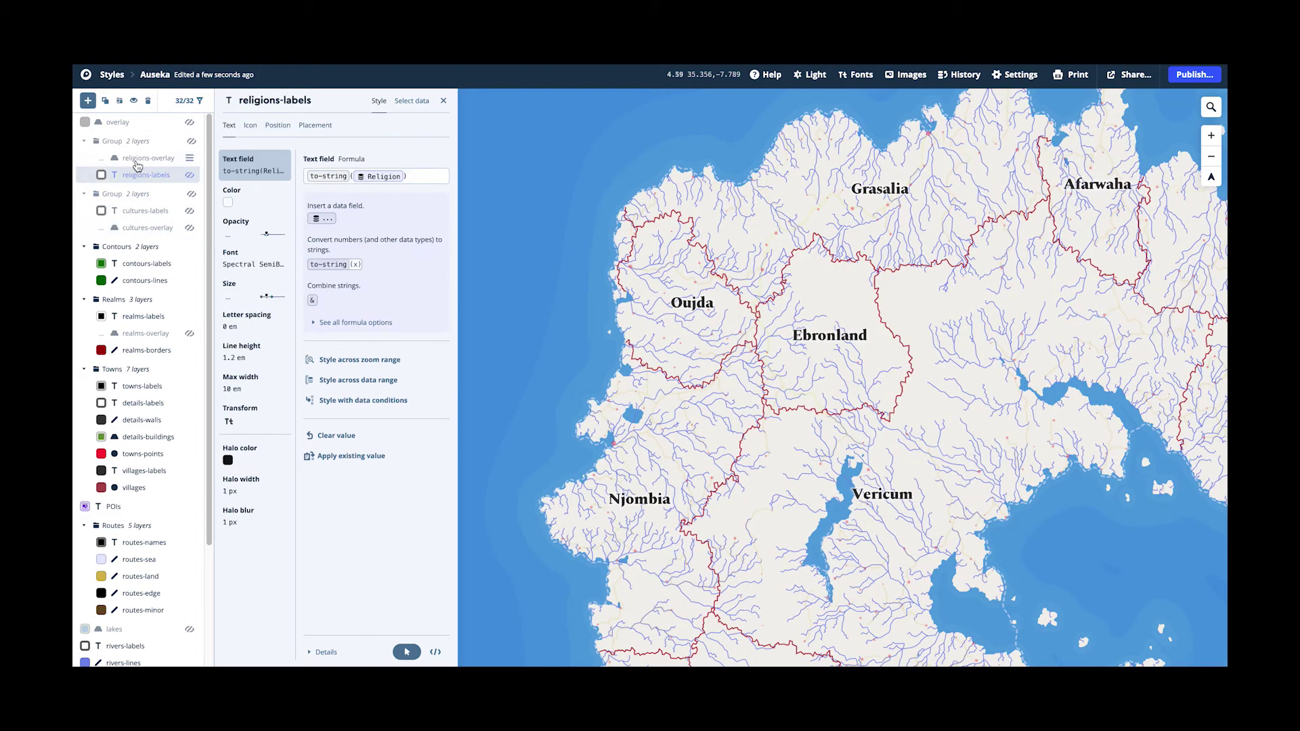
pyautogui.click(139, 161)
pyautogui.click(134, 102)
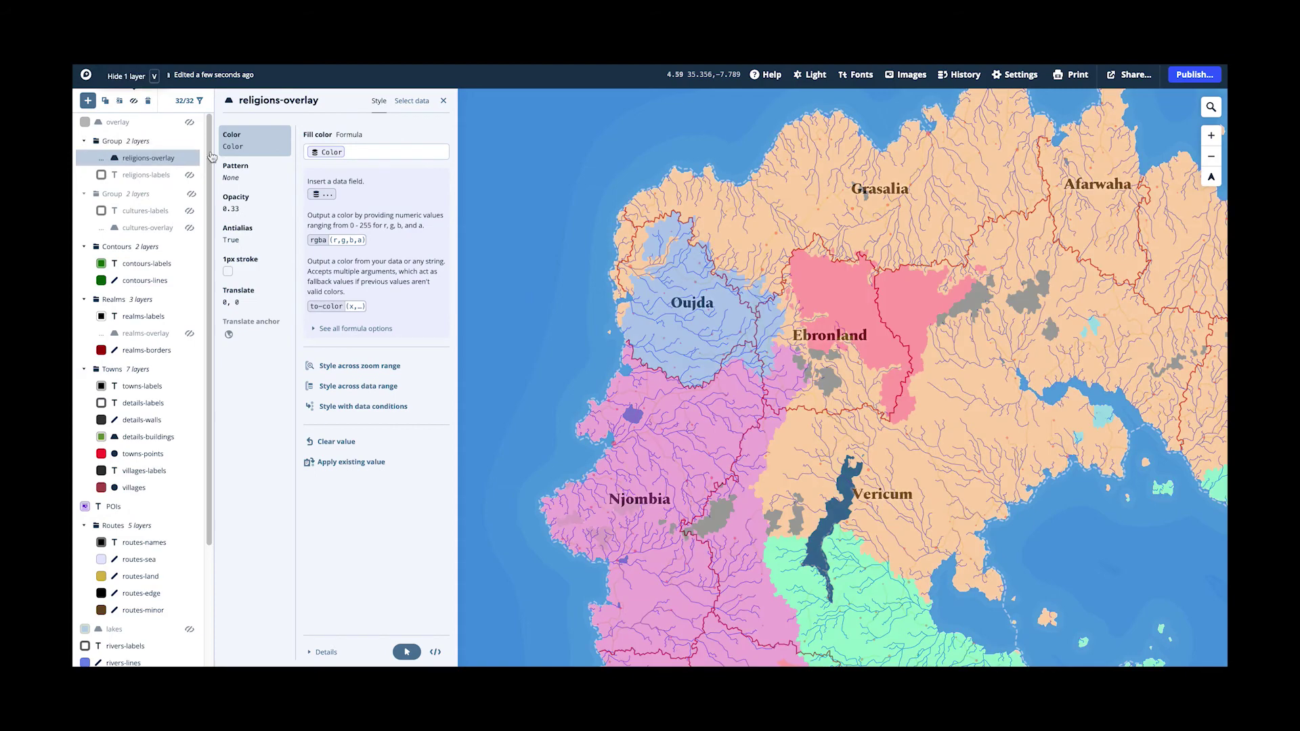
pyautogui.moveTo(1051, 471); pyautogui.dragTo(831, 494)
pyautogui.moveTo(847, 382); pyautogui.dragTo(1012, 292)
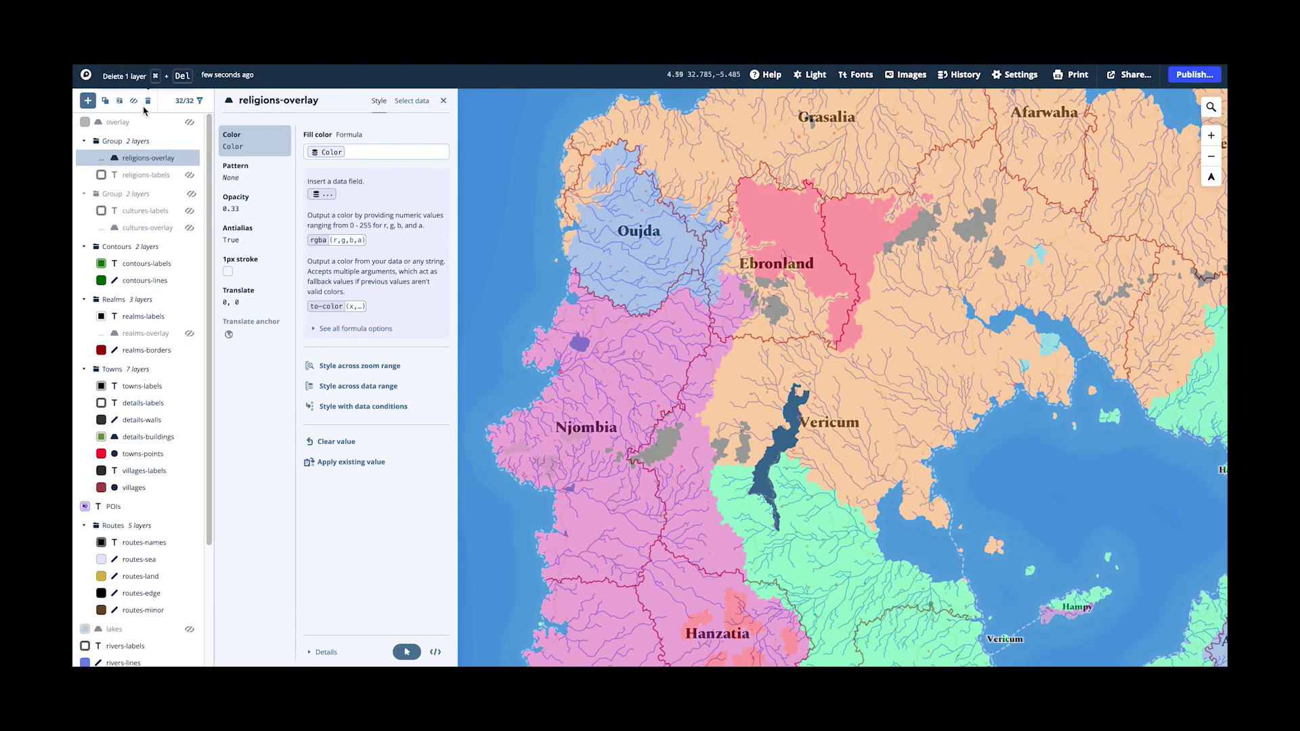
pyautogui.click(135, 102)
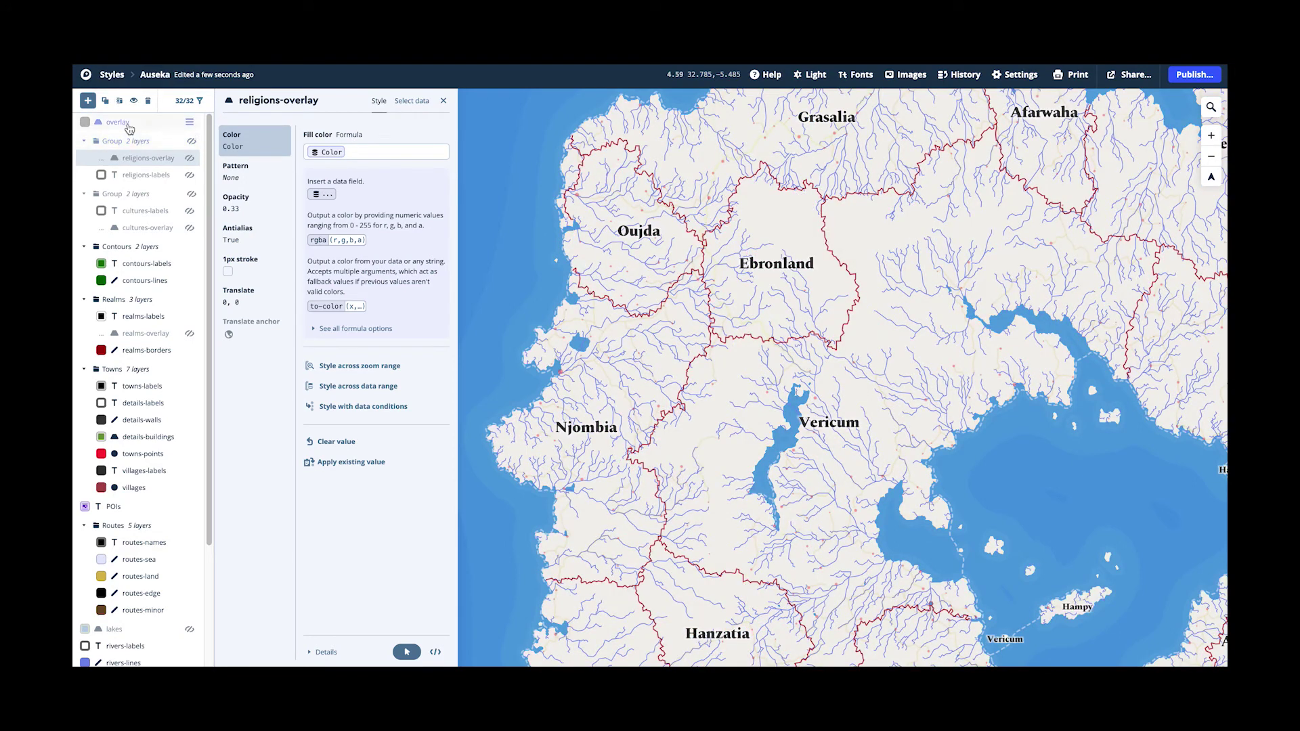
# Show the dark overlay layer over the map around Ebronland.
pyautogui.click(129, 128)
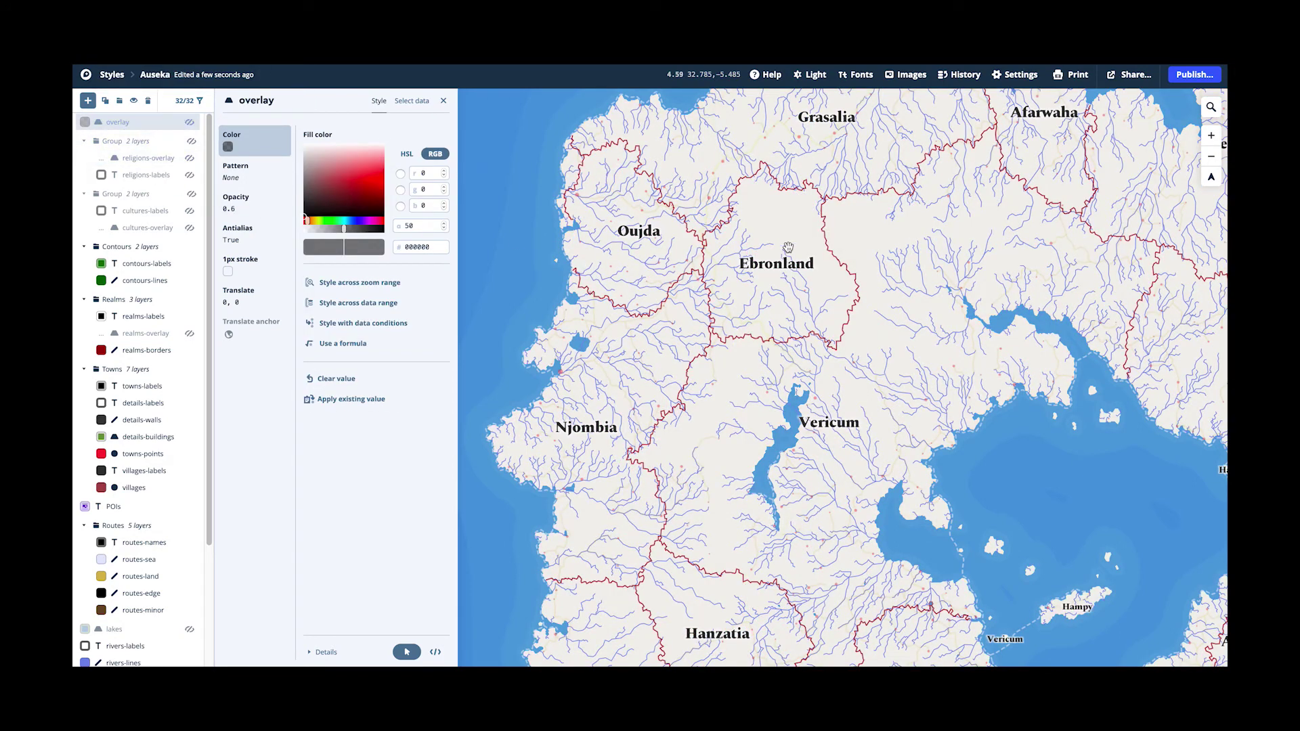
pyautogui.moveTo(851, 281); pyautogui.dragTo(829, 319)
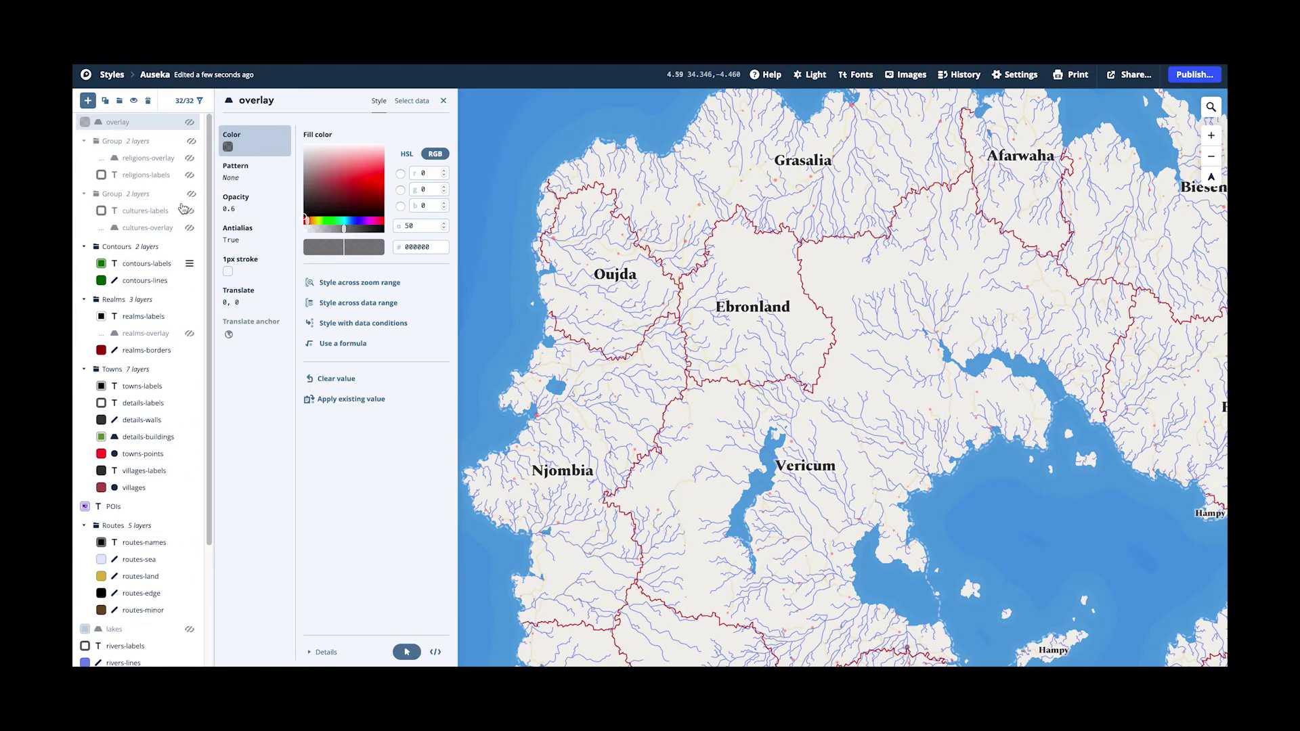
pyautogui.click(133, 100)
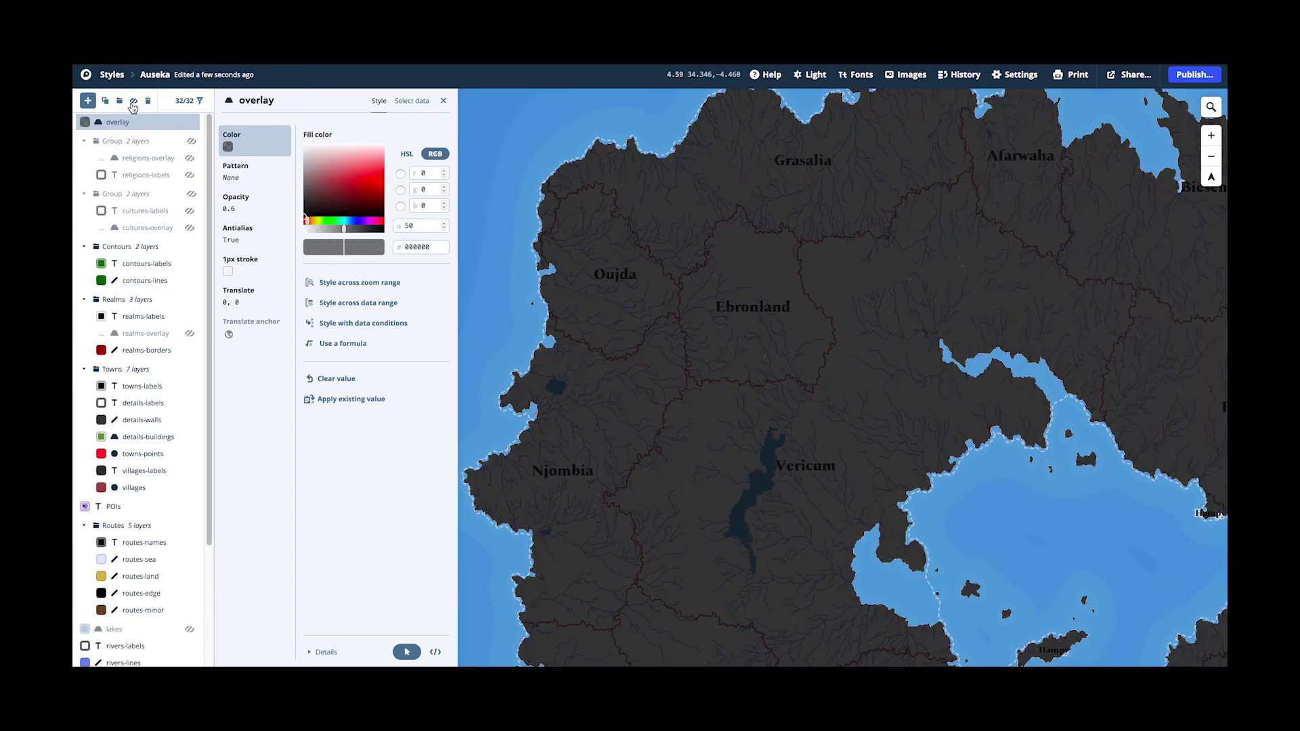
# Centre Hanzatia and the southern realms in the darkened view, then switch to the wiki.
pyautogui.moveTo(891, 374)
pyautogui.mouseDown()
pyautogui.moveTo(671, 299)
pyautogui.moveTo(894, 367)
pyautogui.mouseUp()
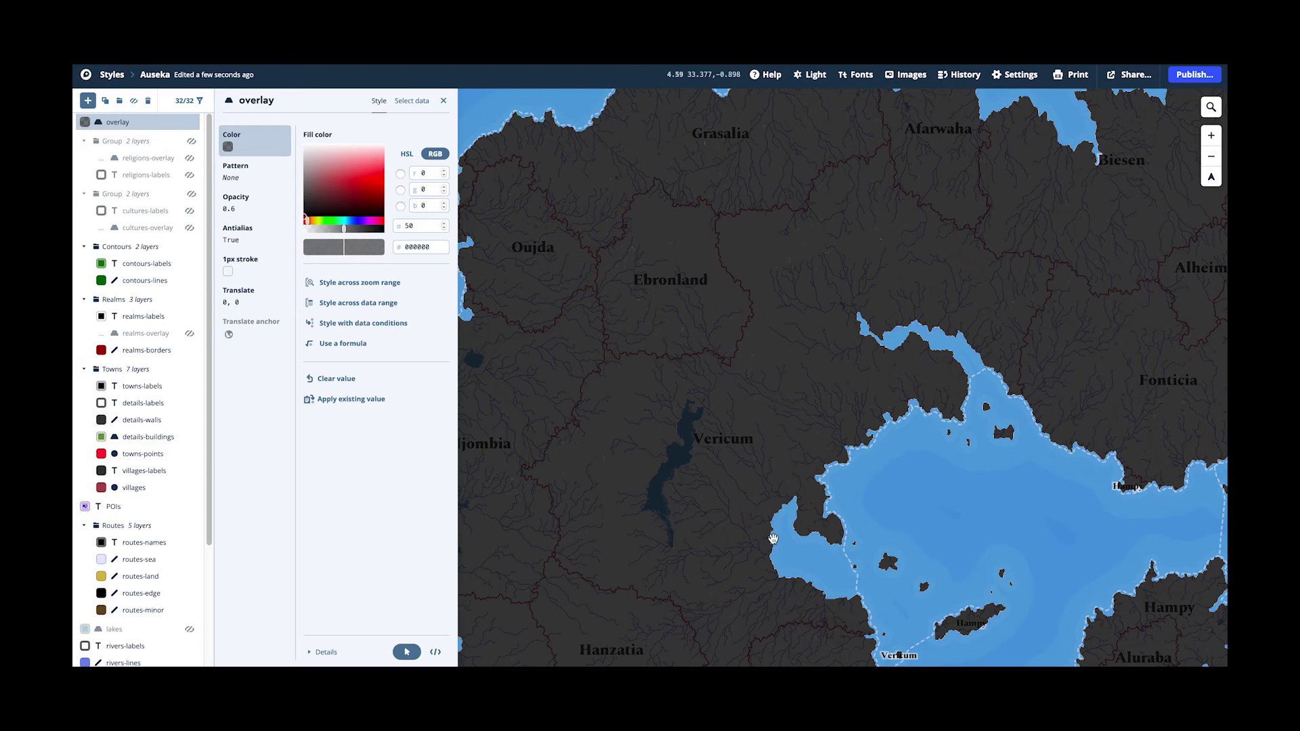
pyautogui.moveTo(773, 539); pyautogui.dragTo(860, 339)
pyautogui.moveTo(797, 425); pyautogui.dragTo(918, 327)
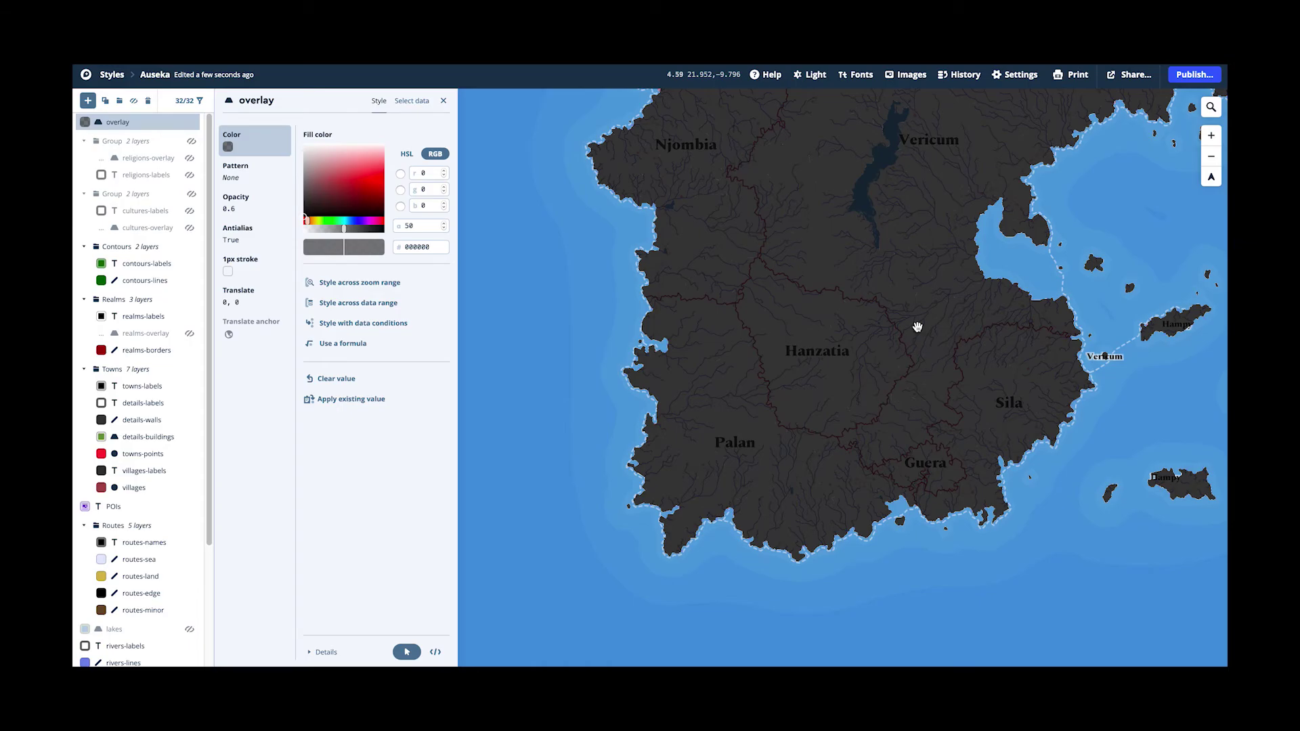
pyautogui.hotkey('ctrl', 'Tab')
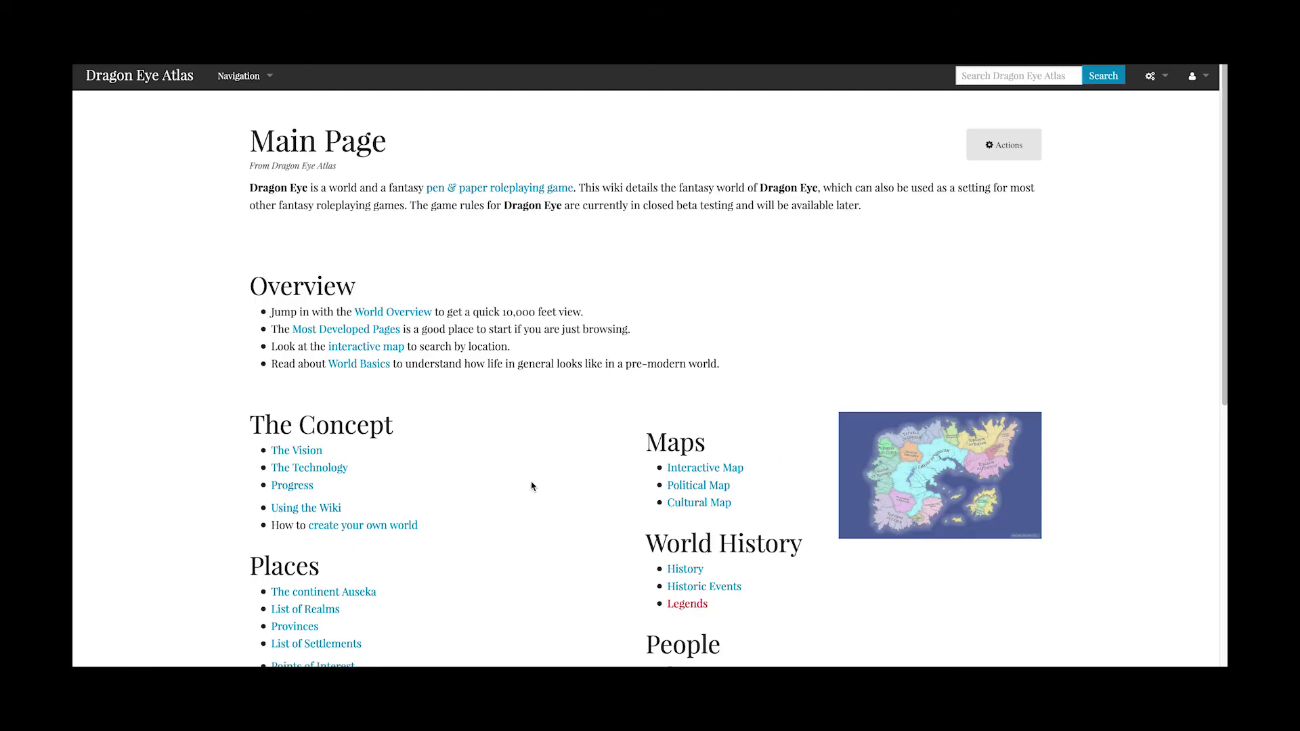
# On the wiki, go from List of Realms to Hanzatia's page and view its inset map.
pyautogui.scroll(-3, 464, 557)
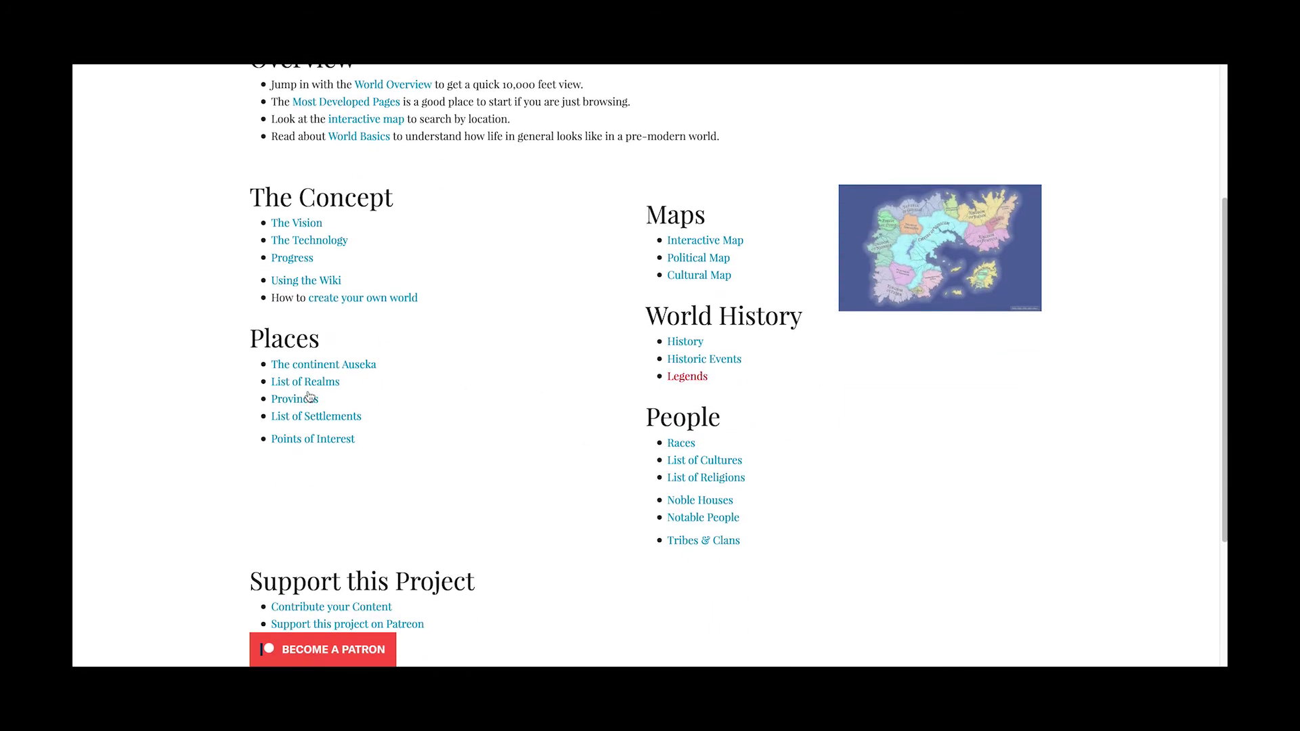
pyautogui.click(308, 381)
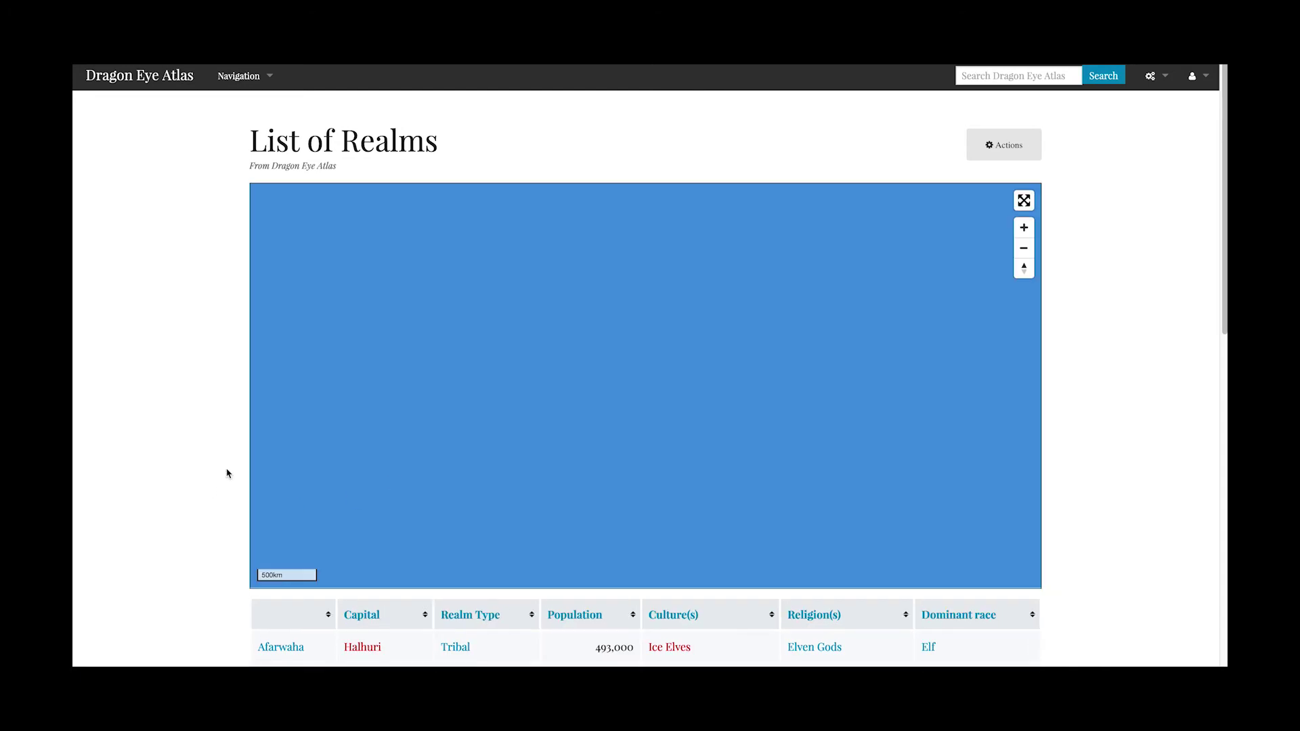
pyautogui.scroll(-6, 226, 474)
pyautogui.click(281, 518)
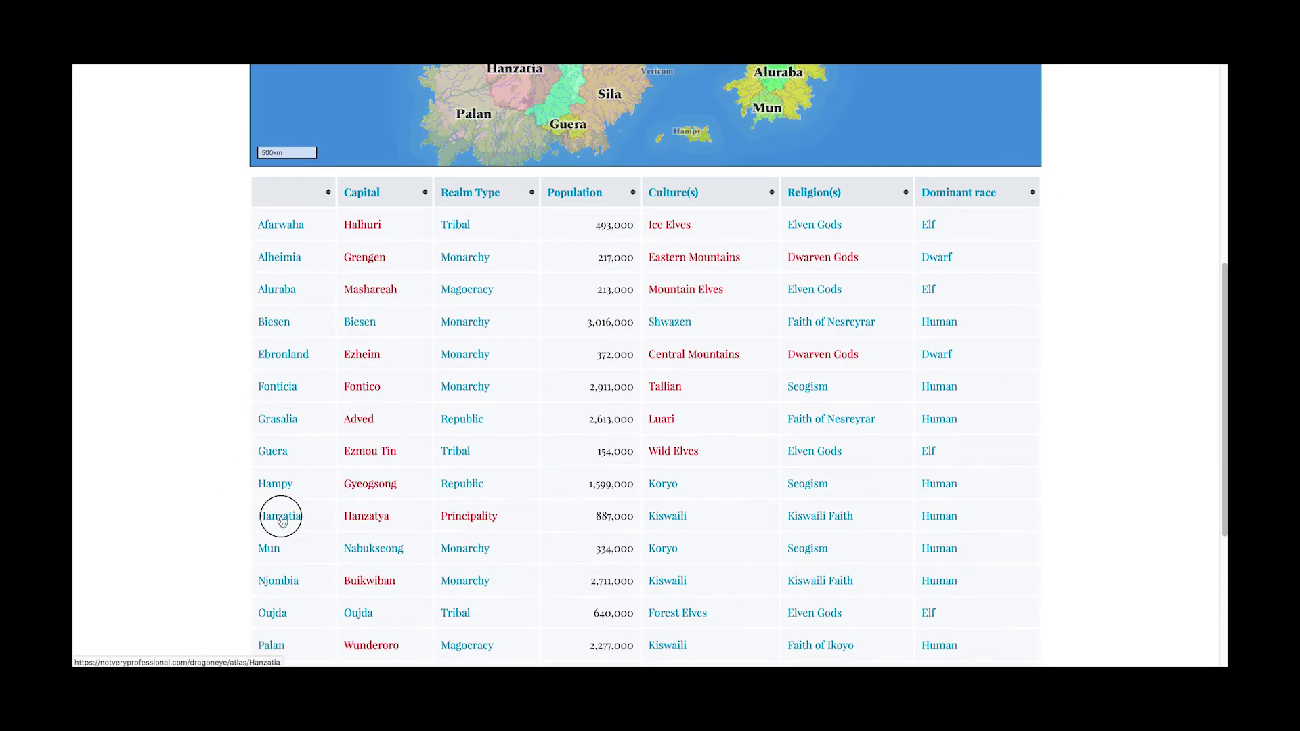
pyautogui.scroll(-6, 1091, 514)
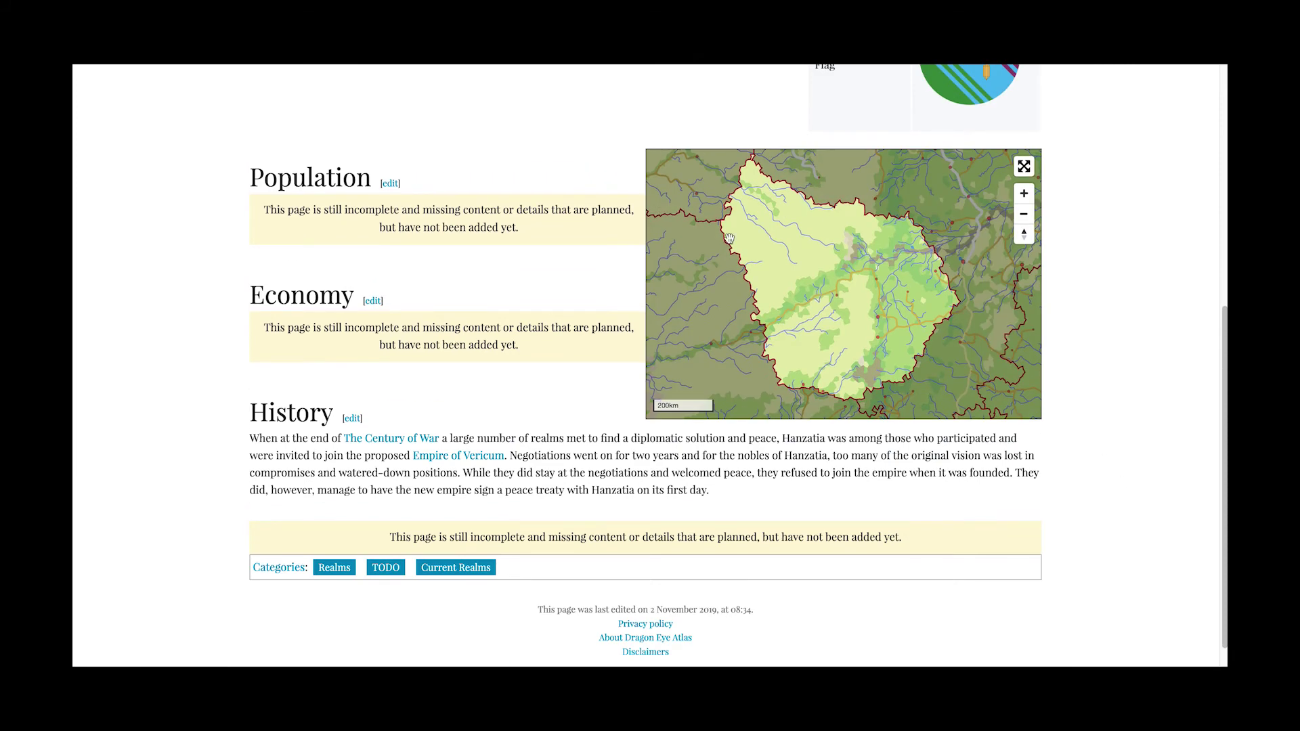
pyautogui.scroll(-3, 865, 298)
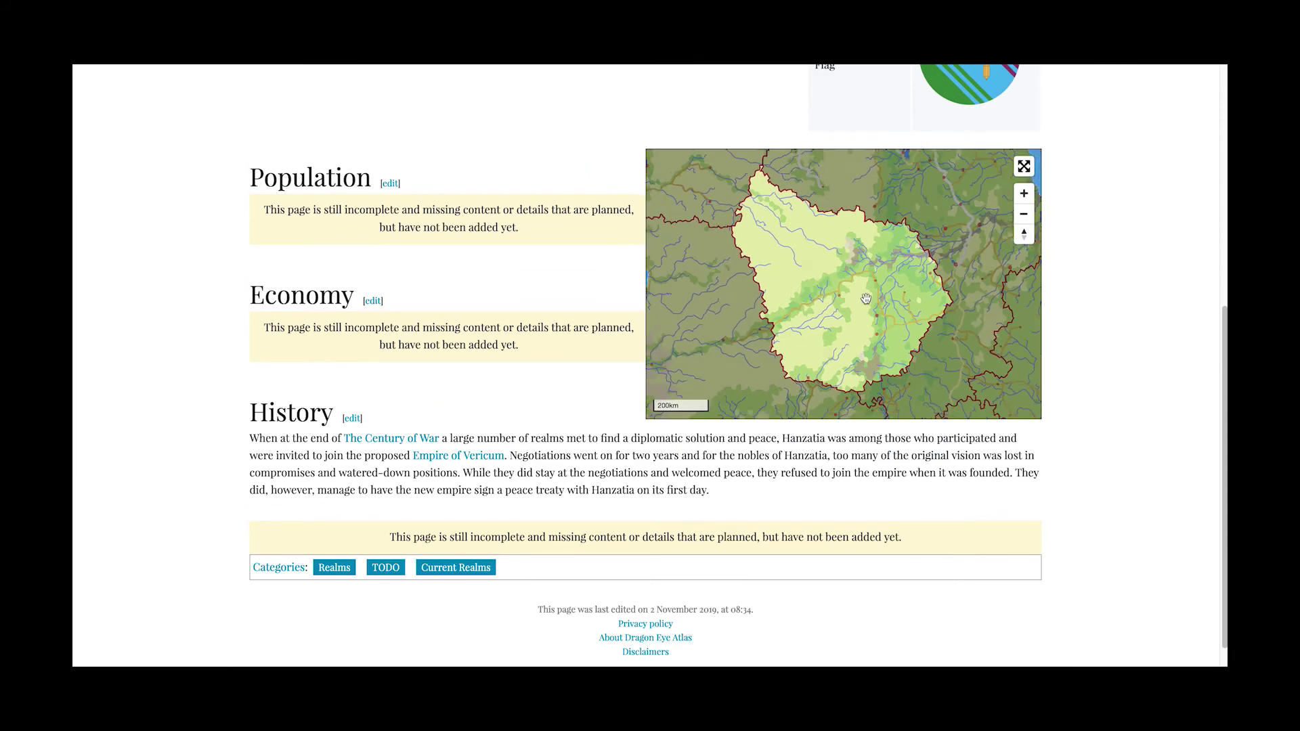
pyautogui.scroll(3, 891, 282)
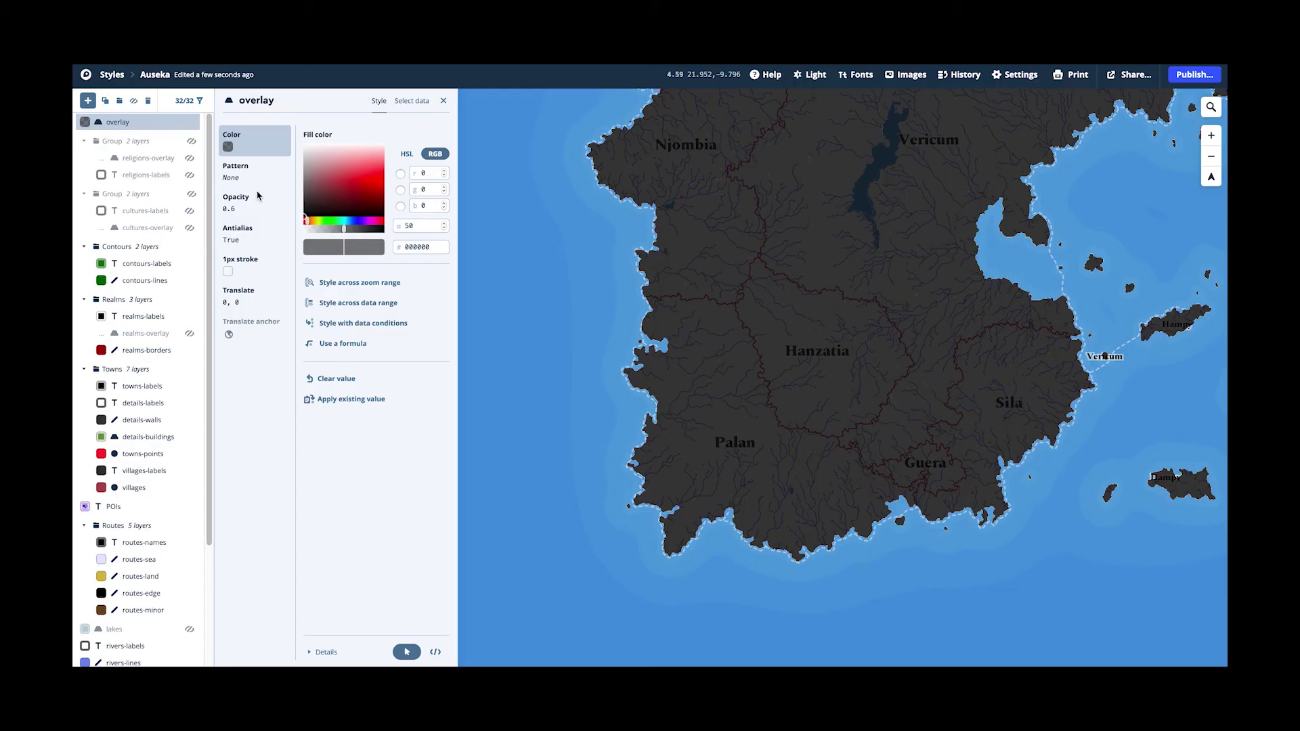
# Inspect the Hanzatia province feature's properties in the overlay layer's Select data view.
pyautogui.moveTo(985, 232); pyautogui.dragTo(769, 377)
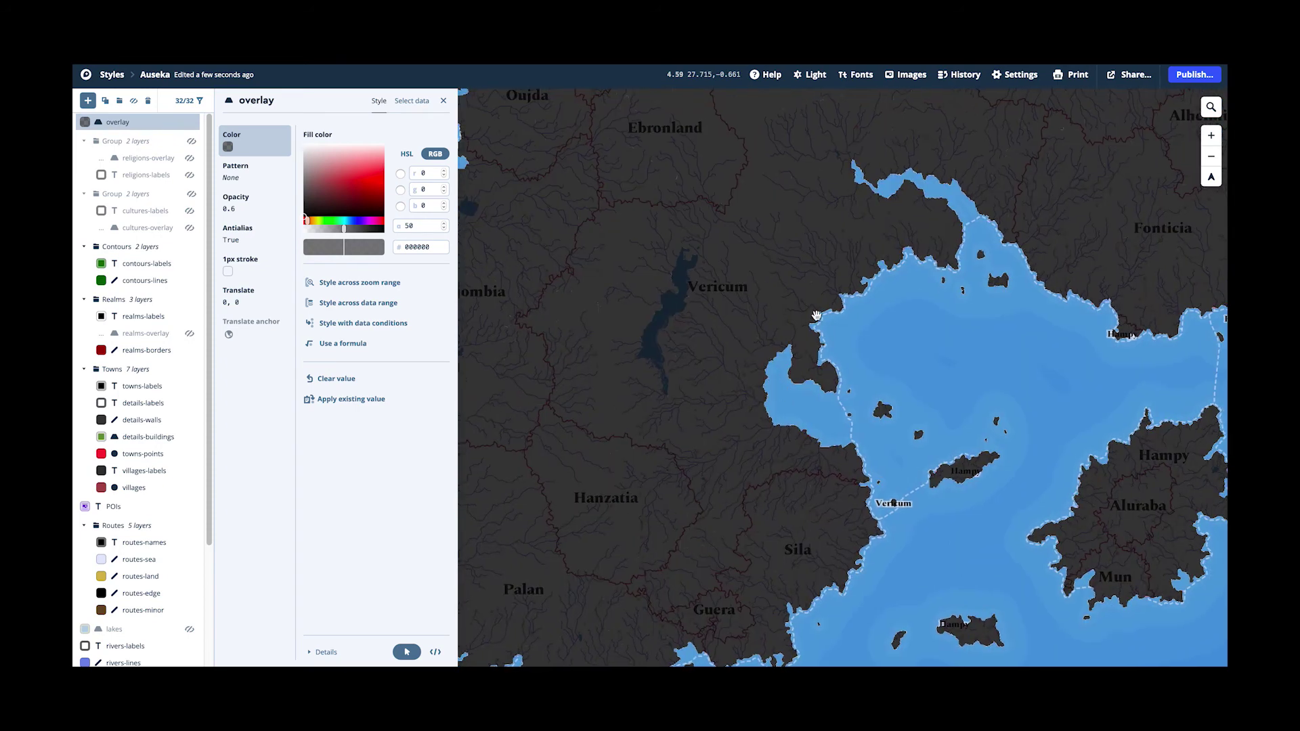
pyautogui.scroll(-3, 769, 377)
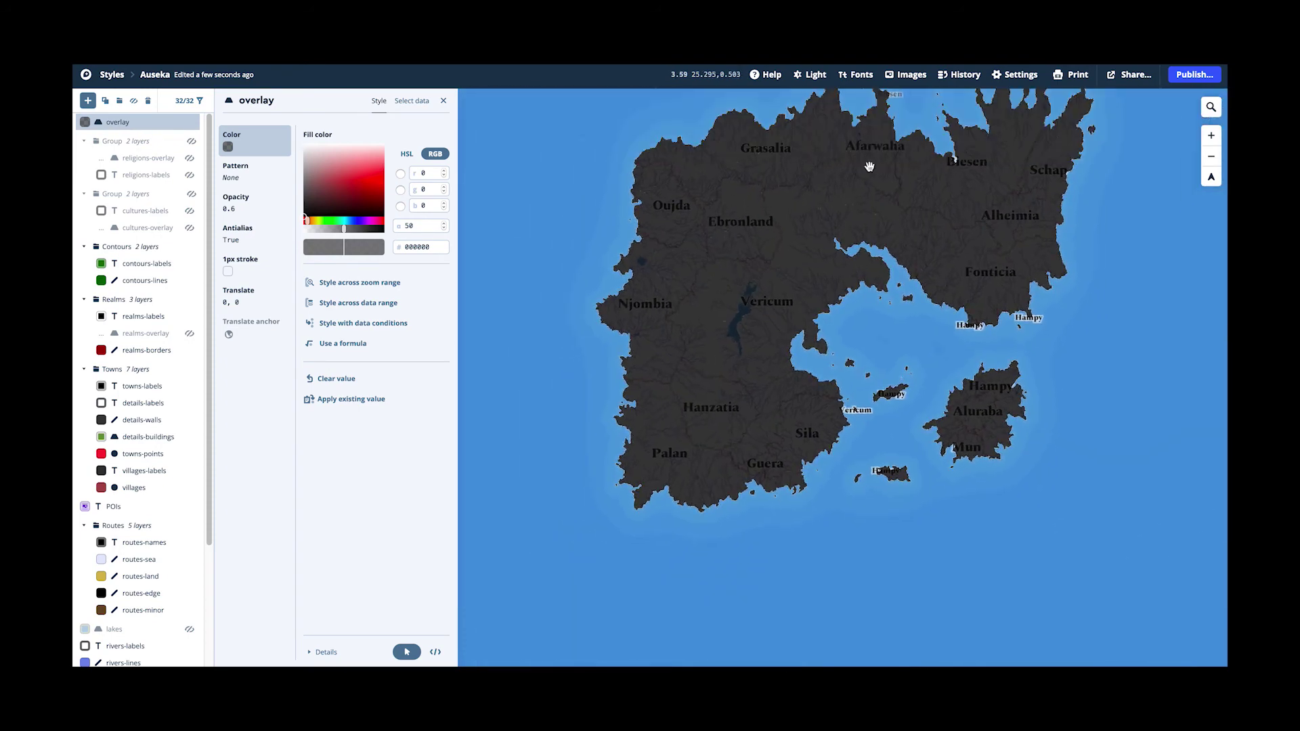
pyautogui.scroll(4, 721, 396)
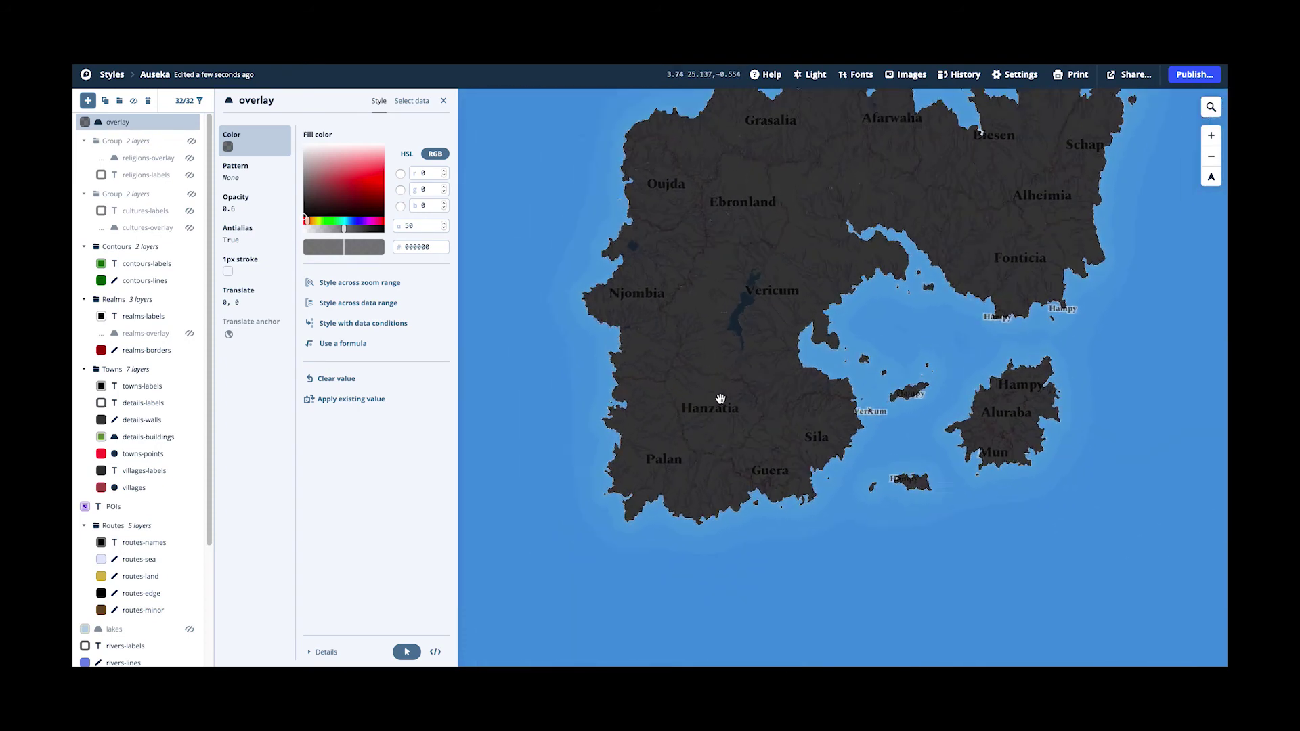
pyautogui.click(411, 101)
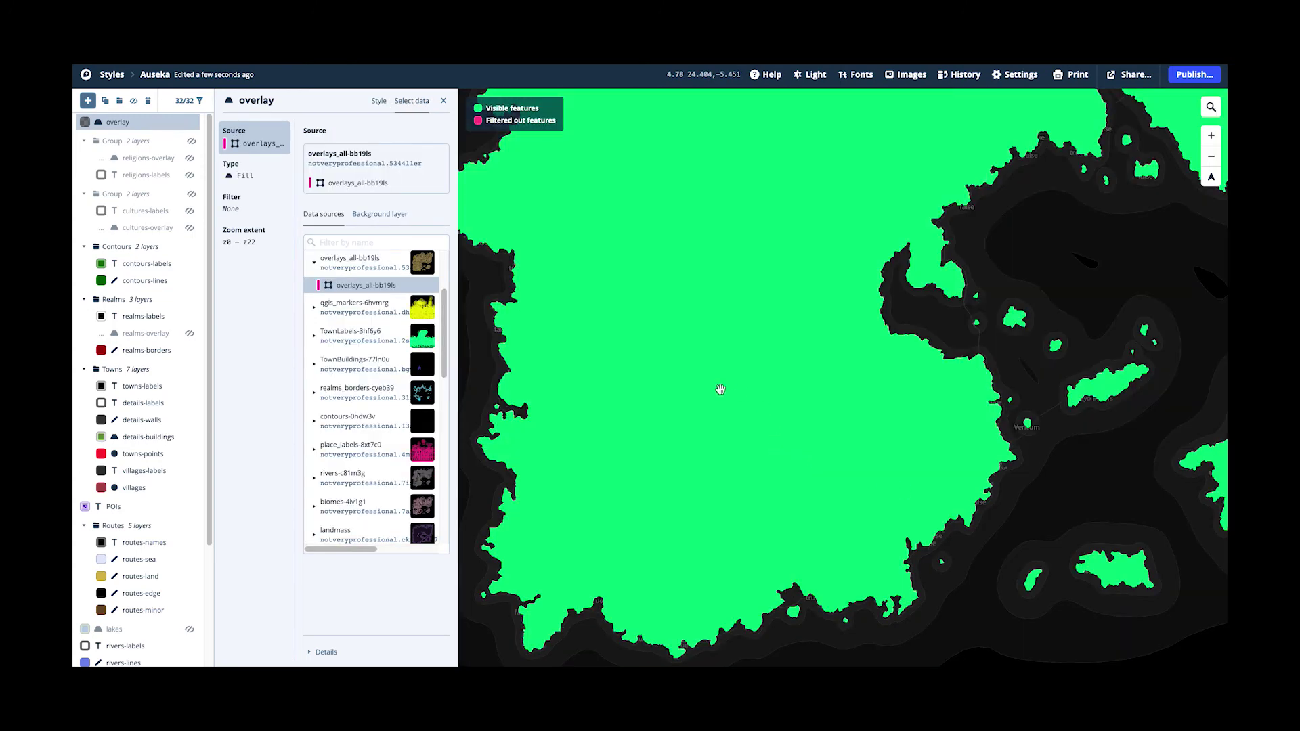
pyautogui.click(692, 432)
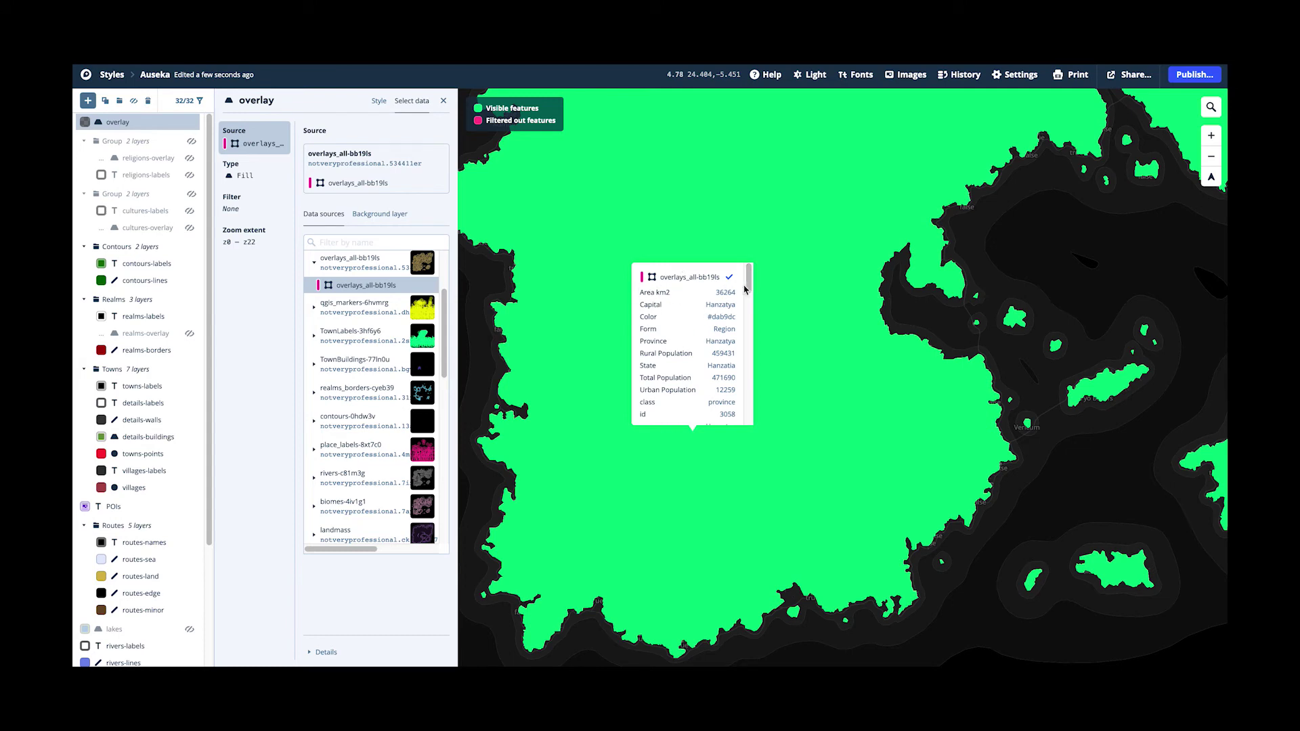
pyautogui.moveTo(744, 289); pyautogui.dragTo(749, 255)
pyautogui.click(802, 623)
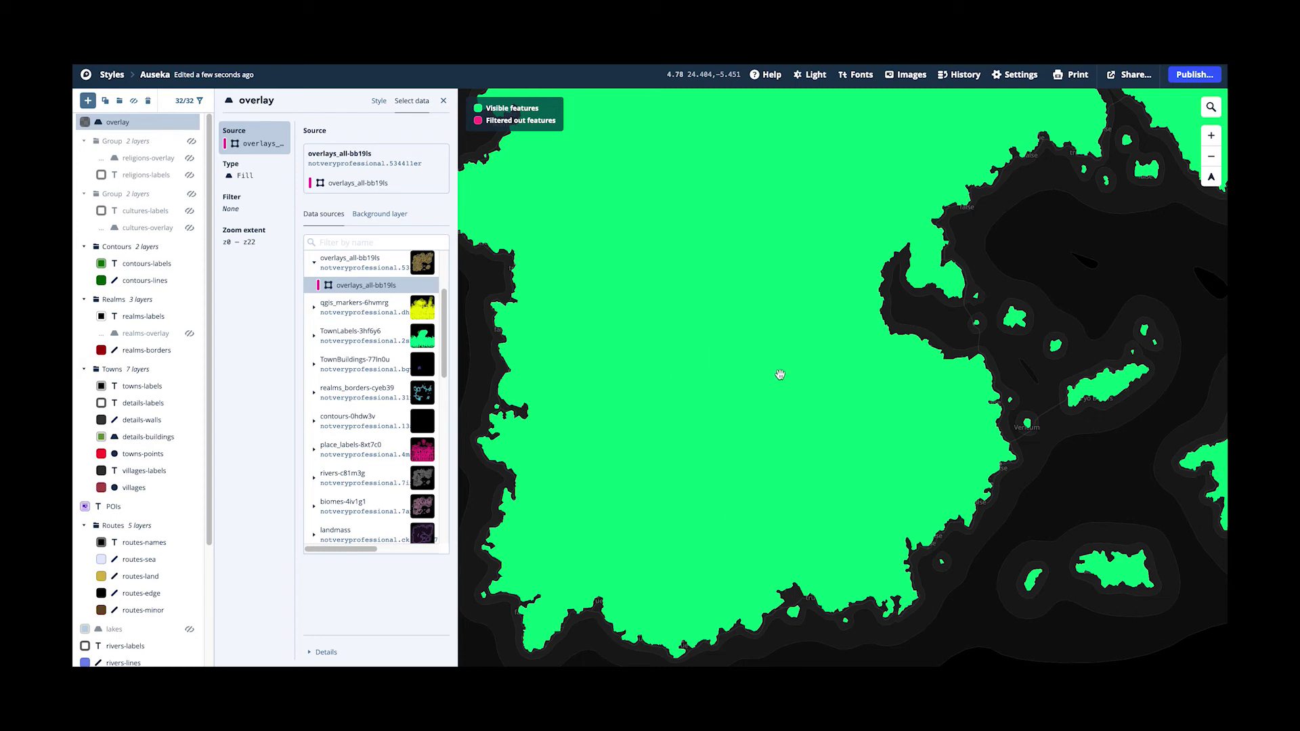
pyautogui.click(381, 102)
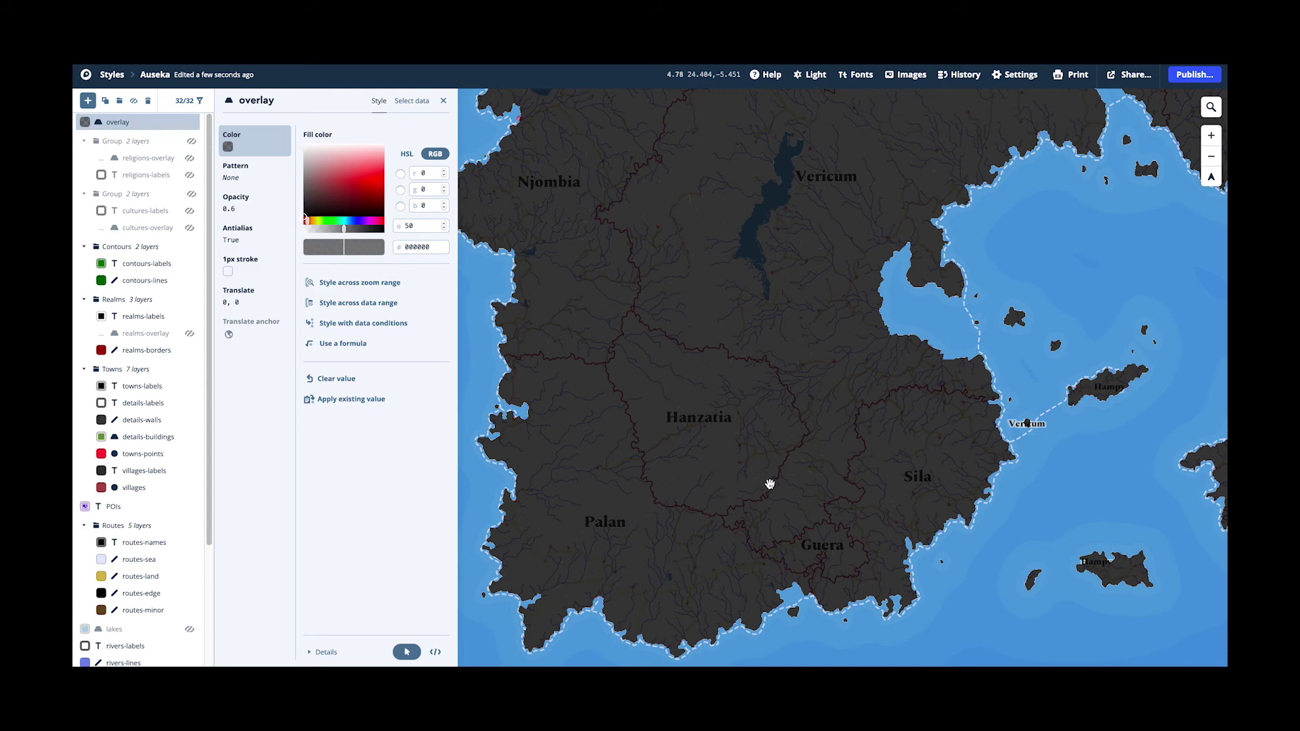
# Centre Hanzatia and hide the dark overlay layer to reveal rivers and realm borders.
pyautogui.moveTo(784, 409); pyautogui.dragTo(749, 467)
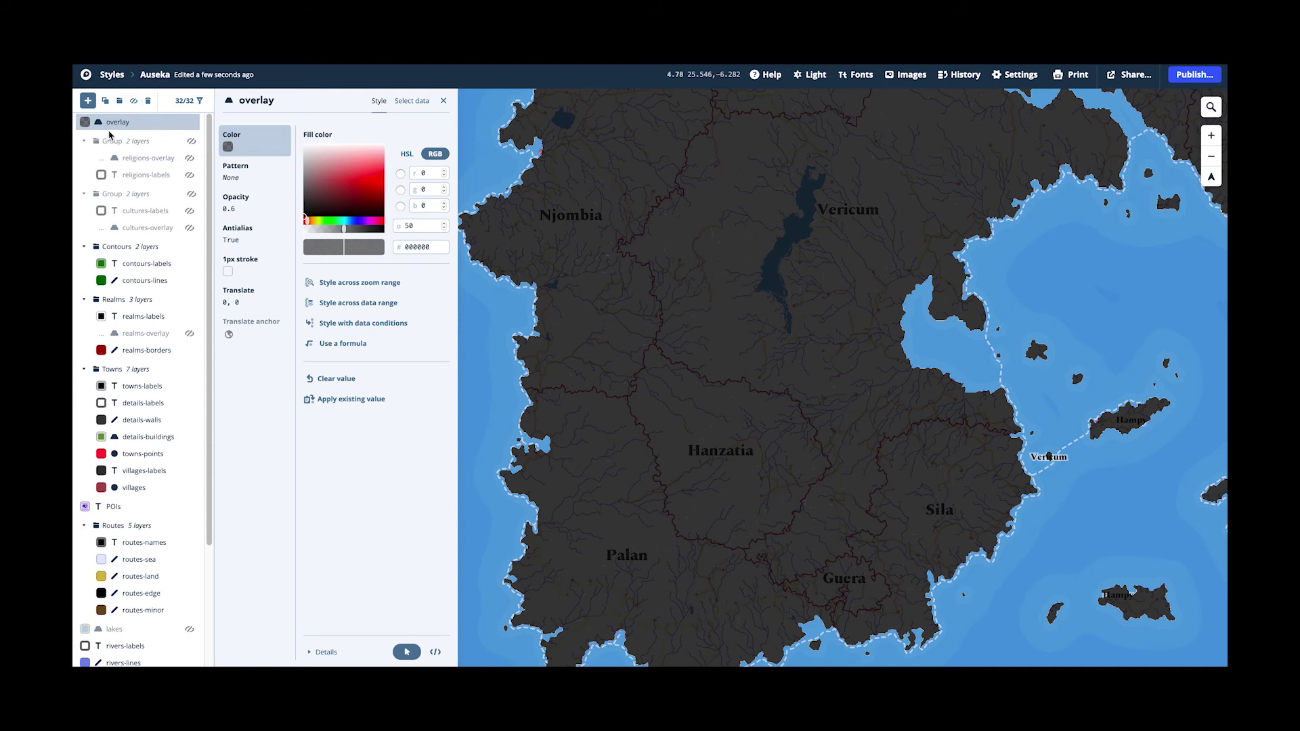
pyautogui.click(134, 100)
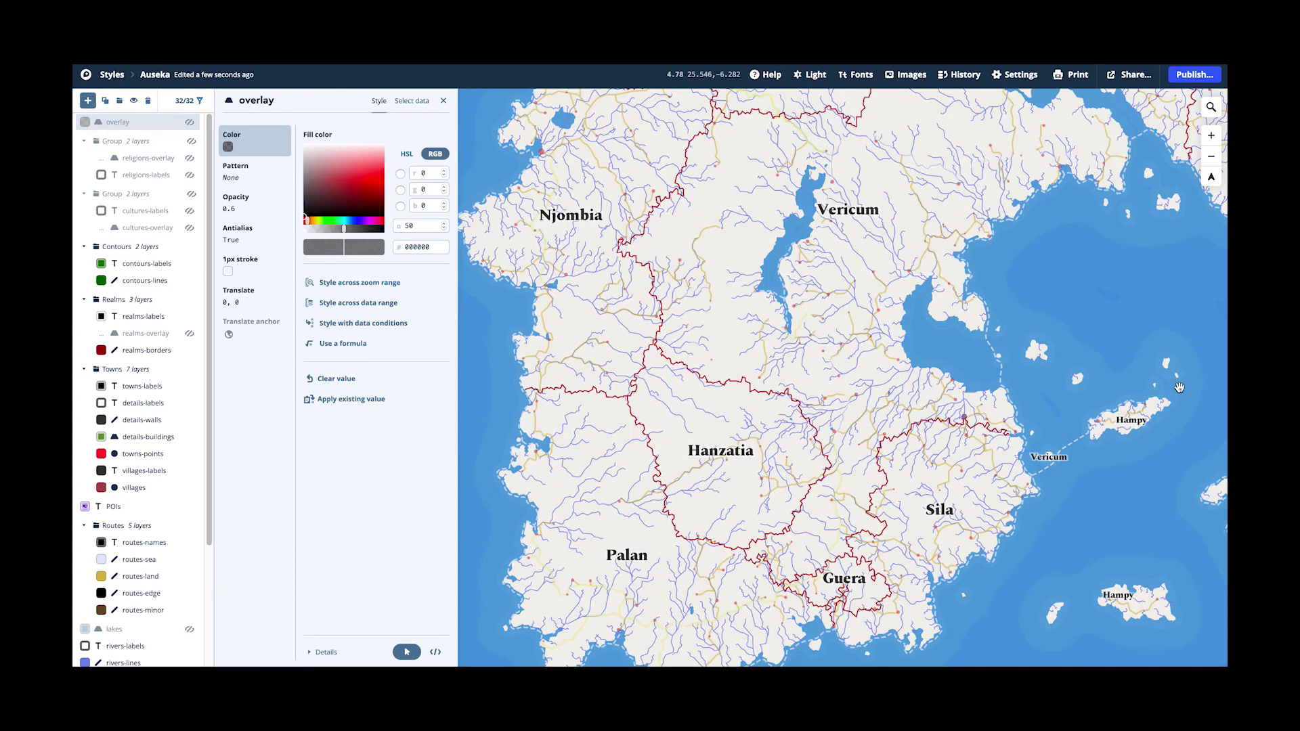
# Display the coloured biomes layer across the continent and close the style panel.
pyautogui.scroll(-4, 128, 589)
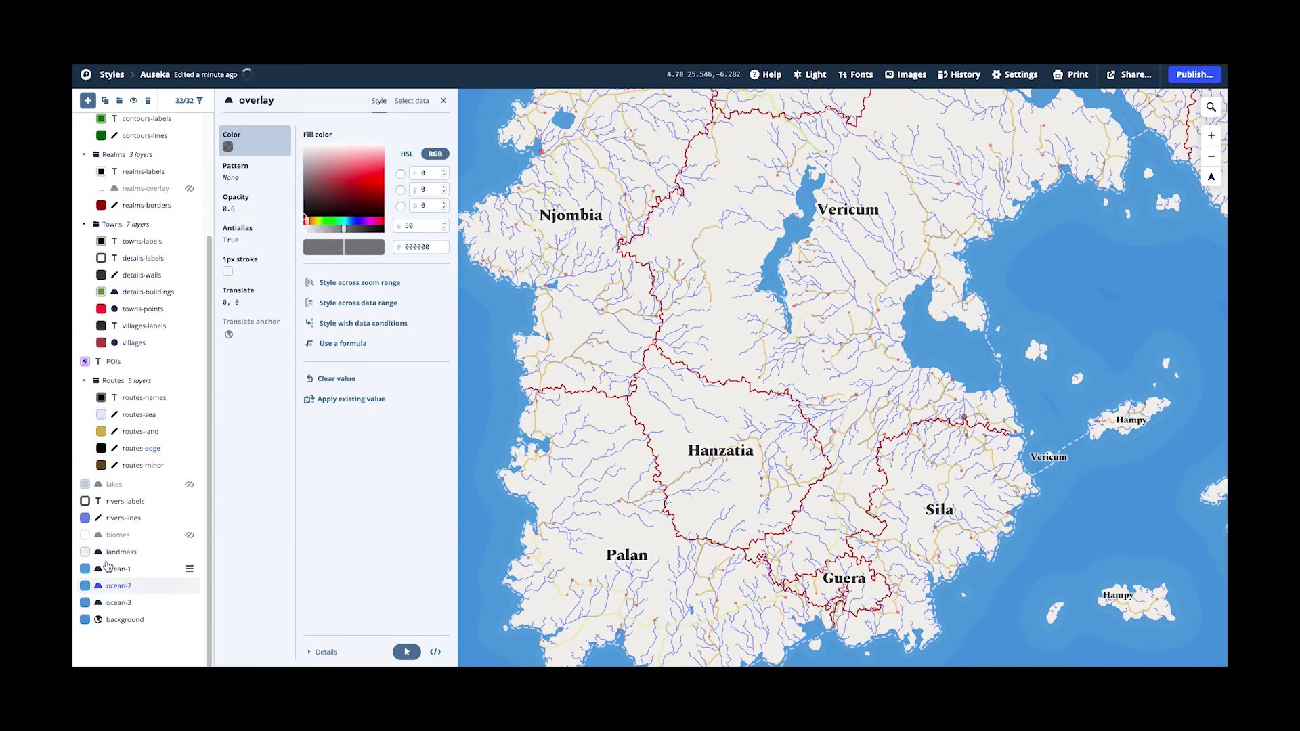
pyautogui.click(116, 538)
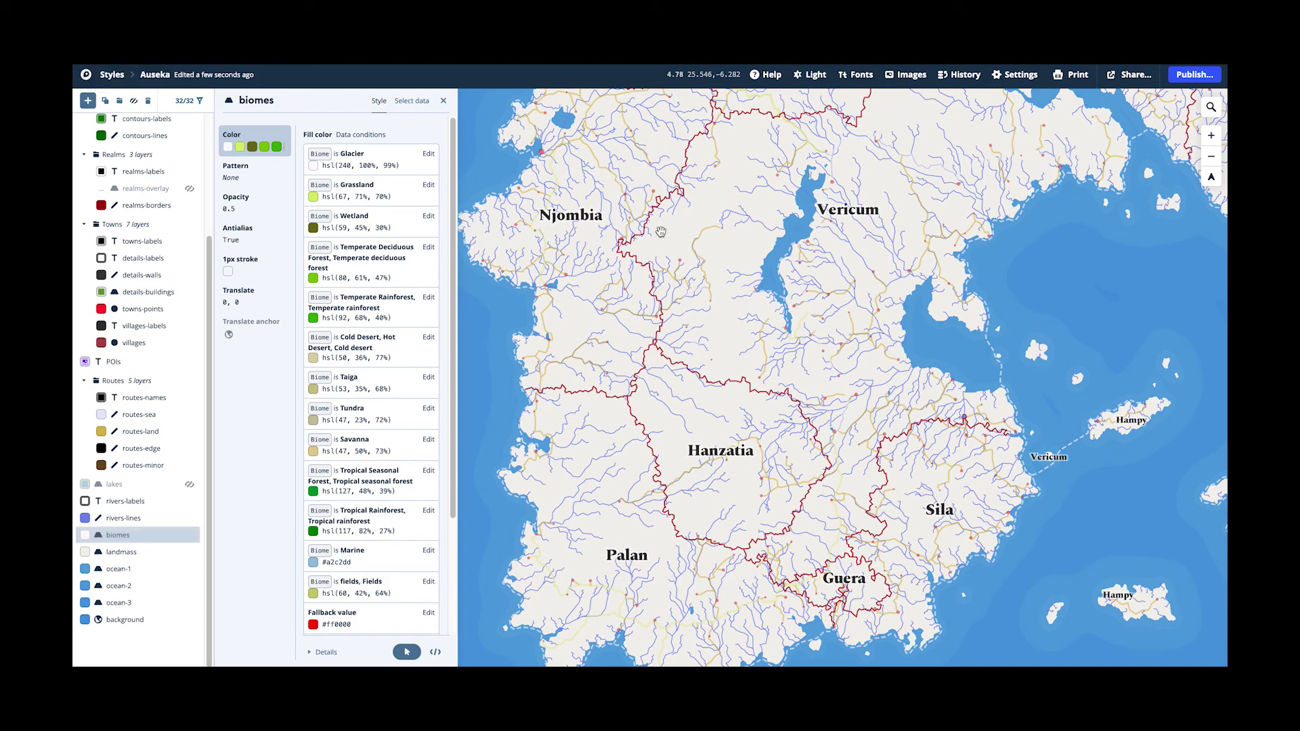
pyautogui.scroll(-3, 1044, 286)
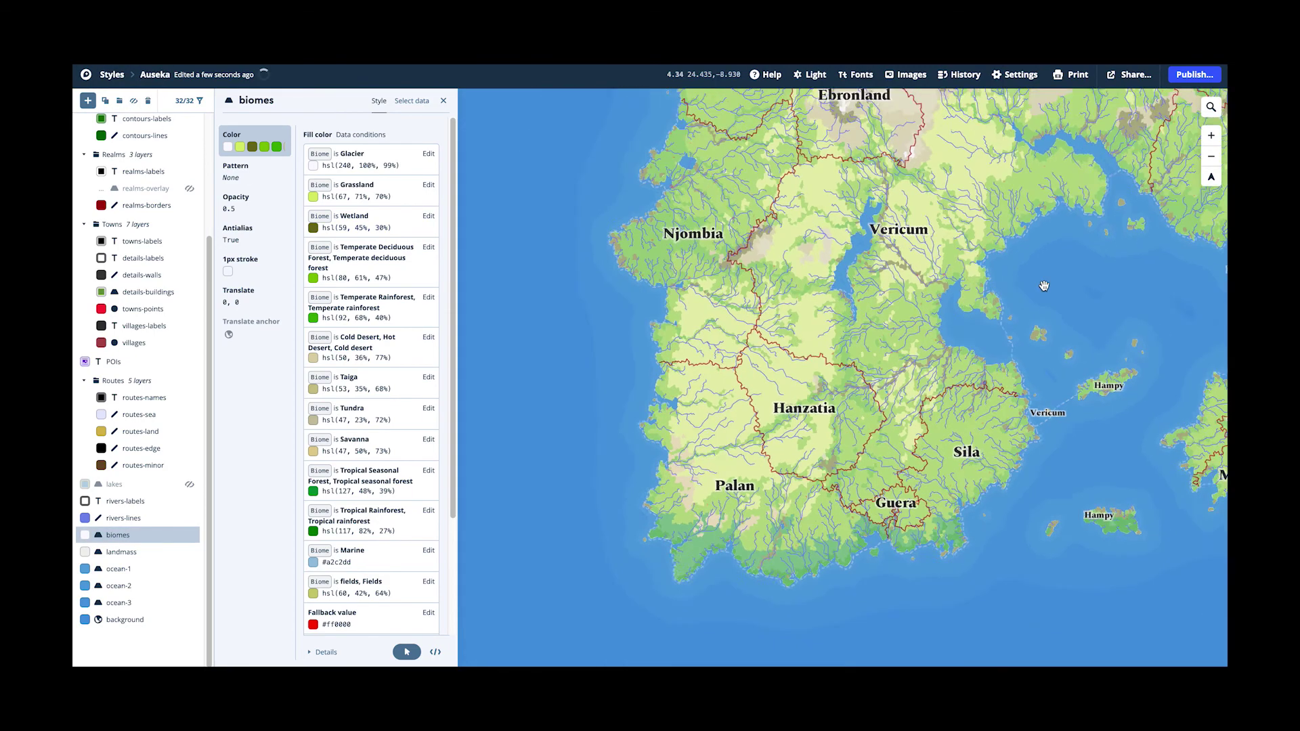
pyautogui.moveTo(1042, 274); pyautogui.dragTo(843, 427)
pyautogui.click(444, 103)
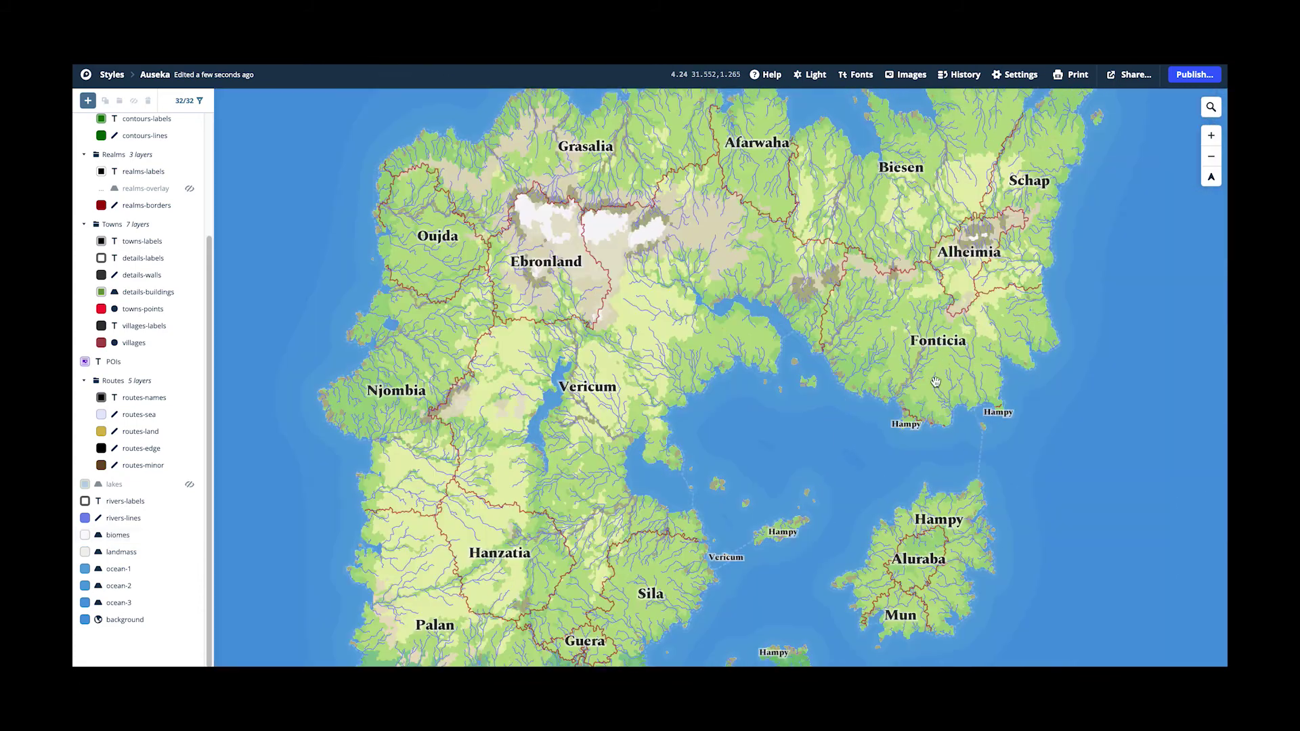
# Tilt and rotate the map into a perspective view around Vericum.
pyautogui.scroll(-5, 739, 426)
pyautogui.scroll(4, 739, 427)
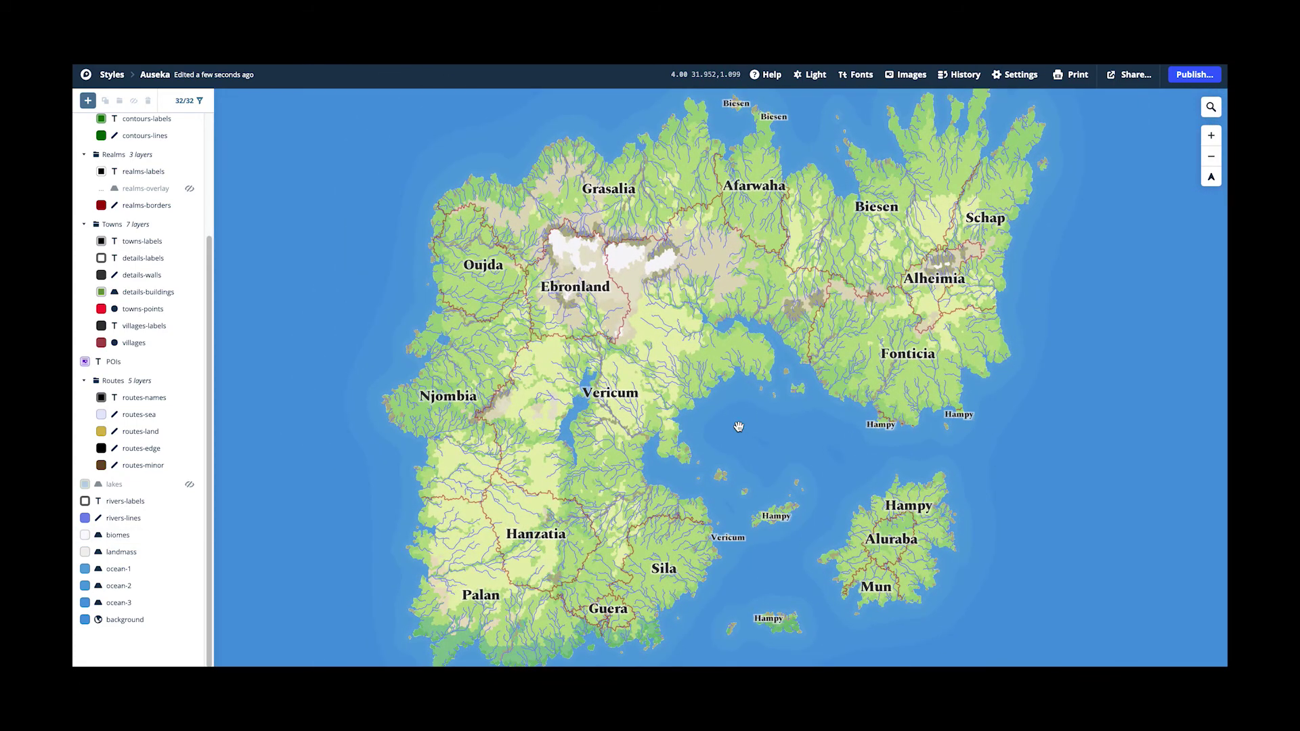
pyautogui.moveTo(738, 427); pyautogui.dragTo(814, 409)
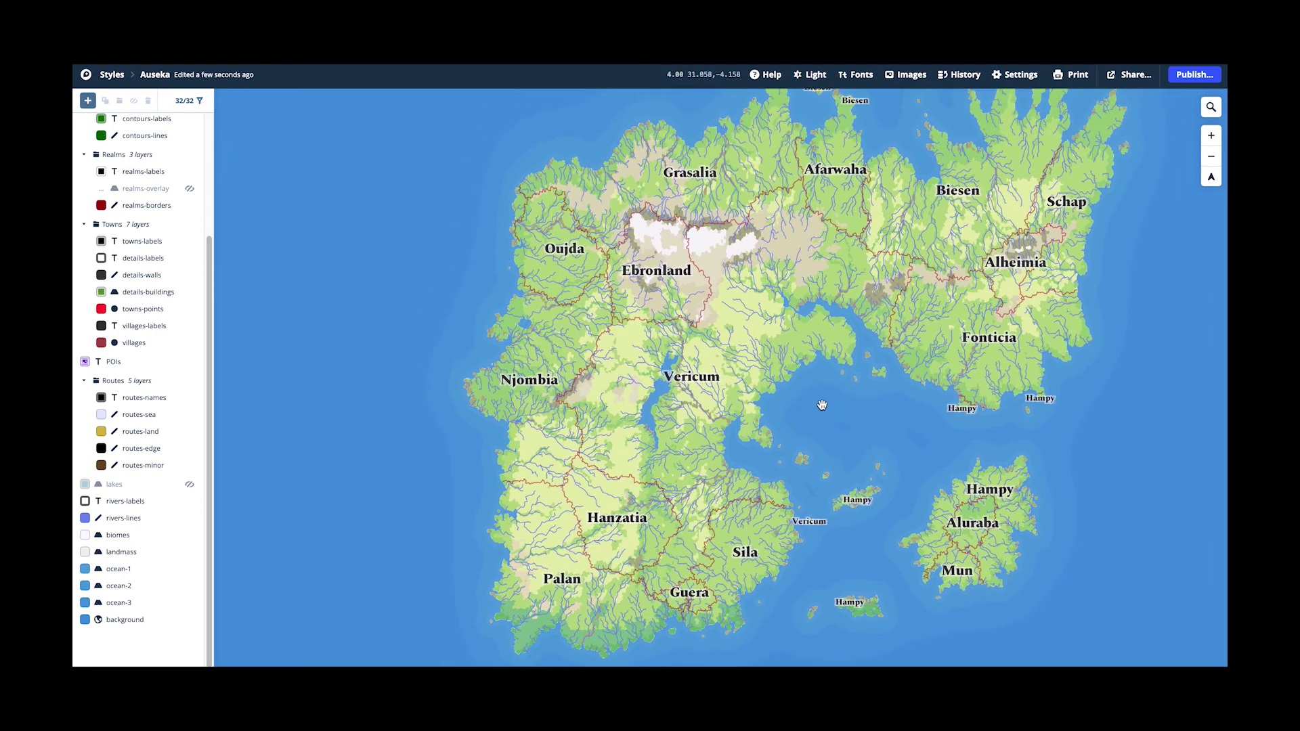
pyautogui.scroll(3, 864, 348)
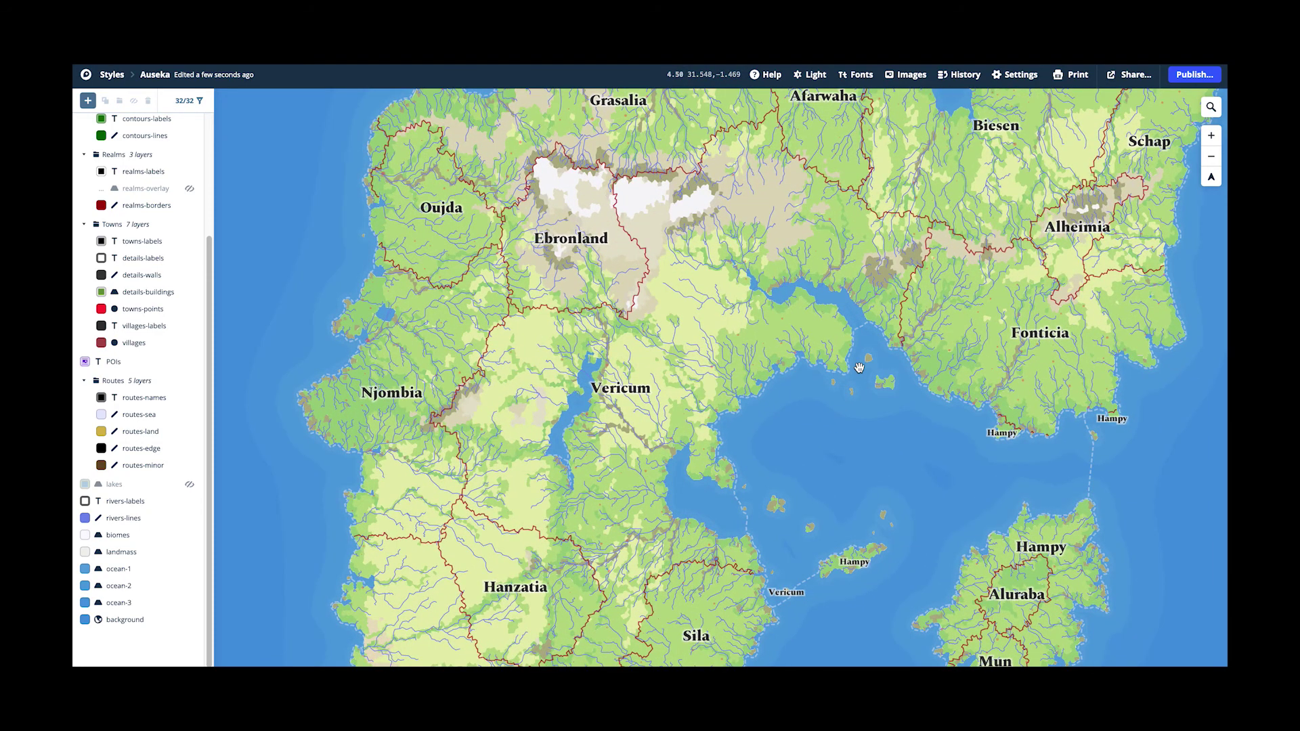
pyautogui.moveTo(821, 366); pyautogui.dragTo(870, 265)
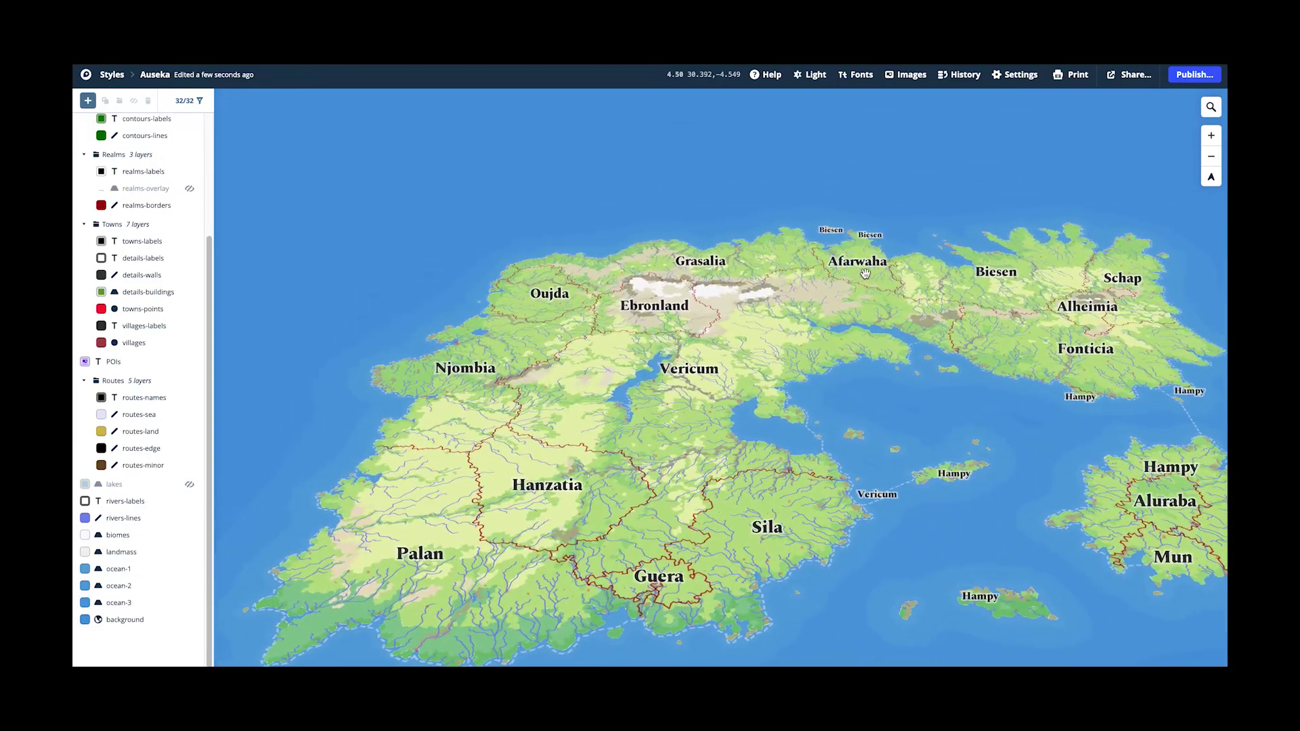
pyautogui.scroll(5, 670, 374)
pyautogui.moveTo(712, 417); pyautogui.dragTo(660, 421)
pyautogui.scroll(1, 660, 421)
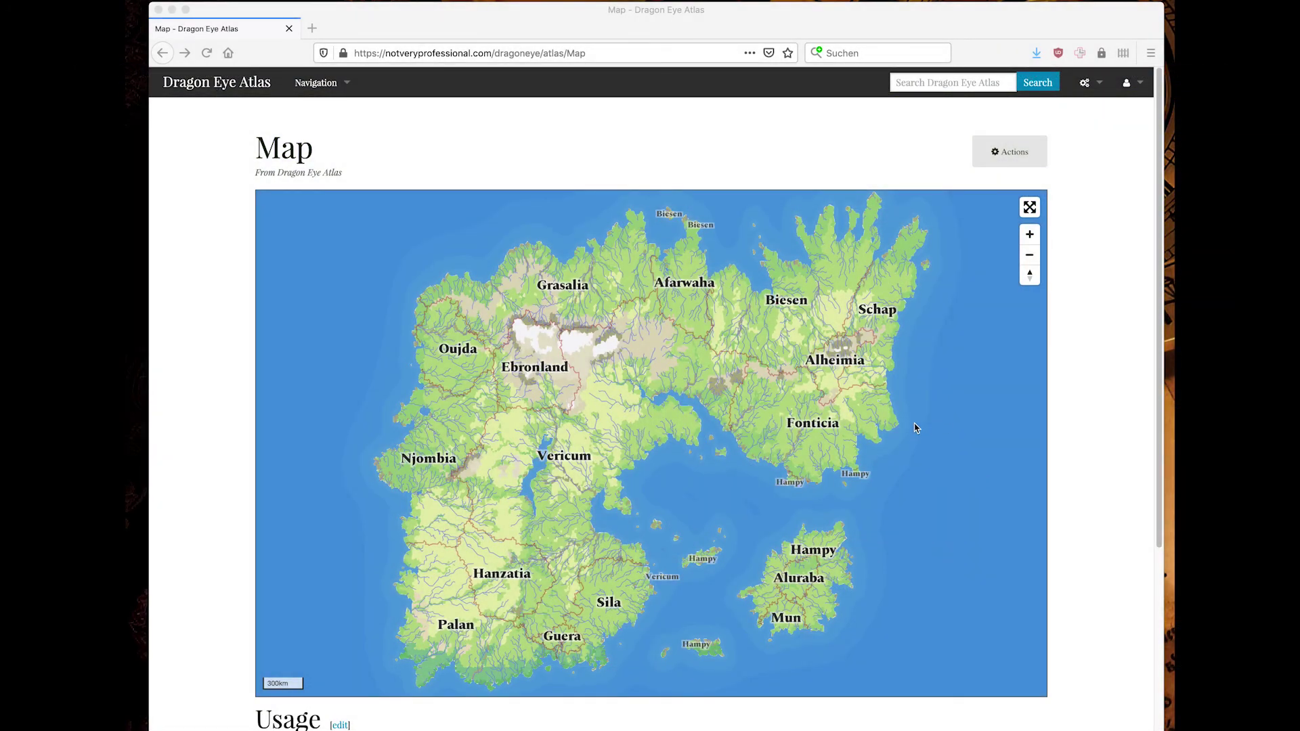
# Zoom the embedded map in and pan west past Vericum lake to the inns near Volgen at 10 km.
pyautogui.scroll(5, 914, 428)
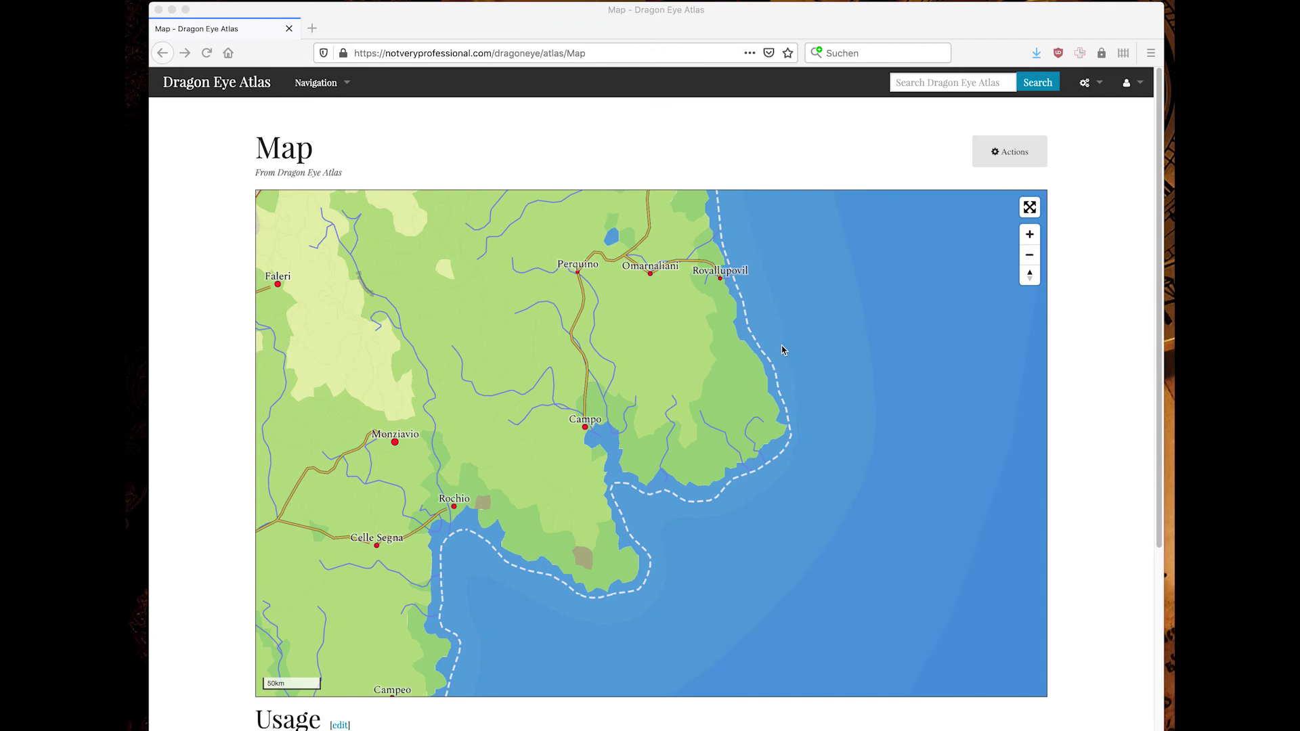
pyautogui.scroll(-5, 889, 528)
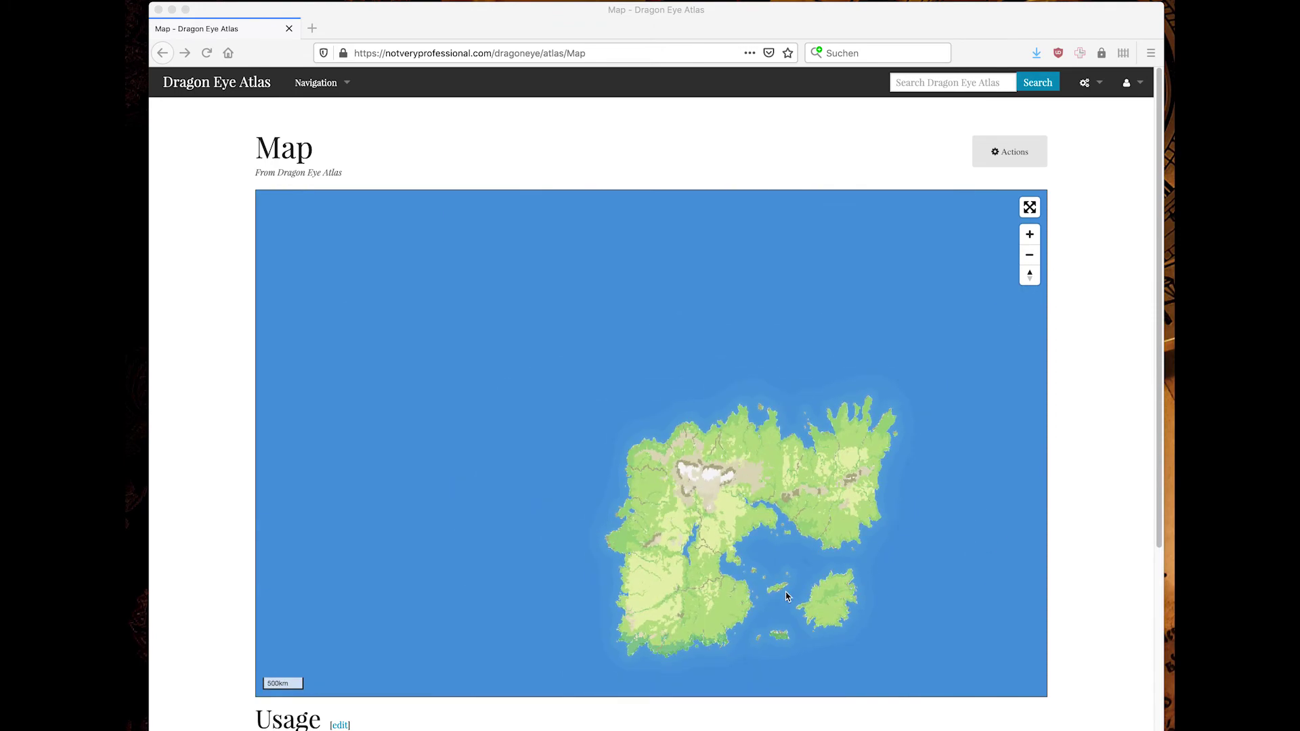
pyautogui.scroll(4, 785, 592)
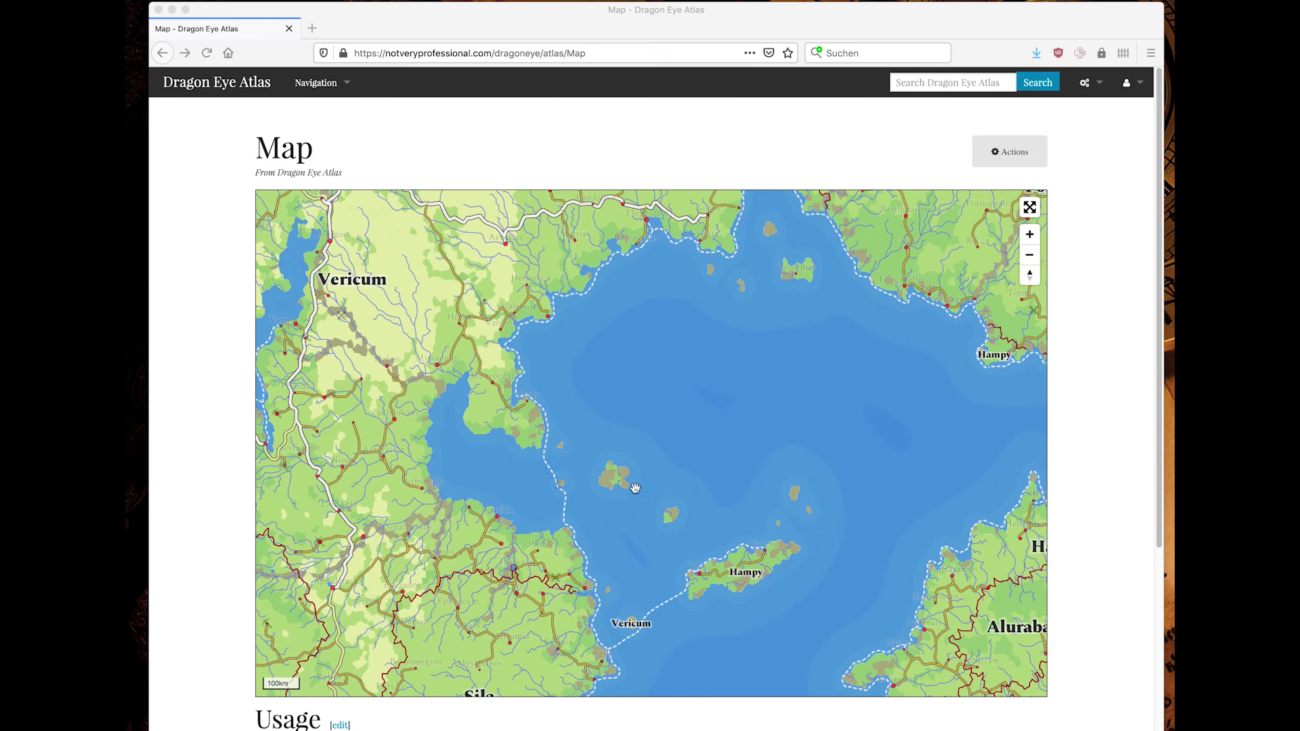
pyautogui.scroll(2, 550, 323)
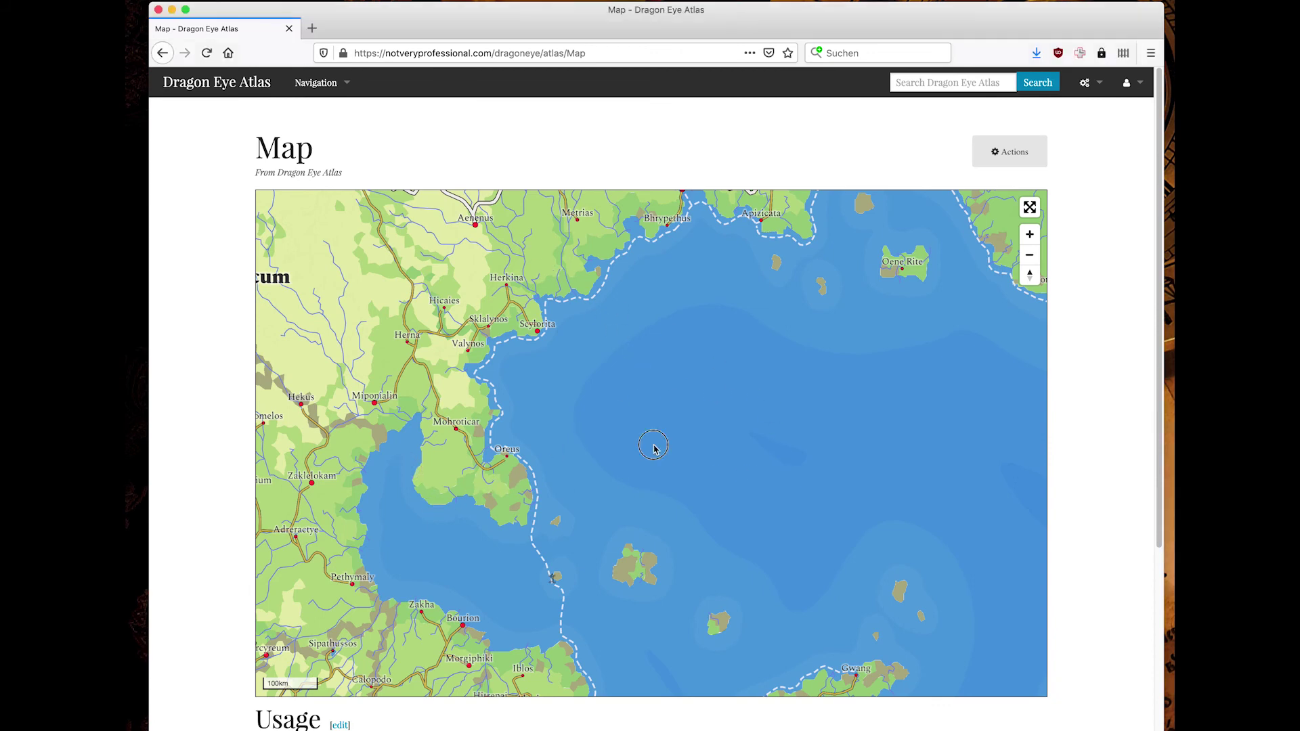
pyautogui.moveTo(536, 454); pyautogui.dragTo(826, 415)
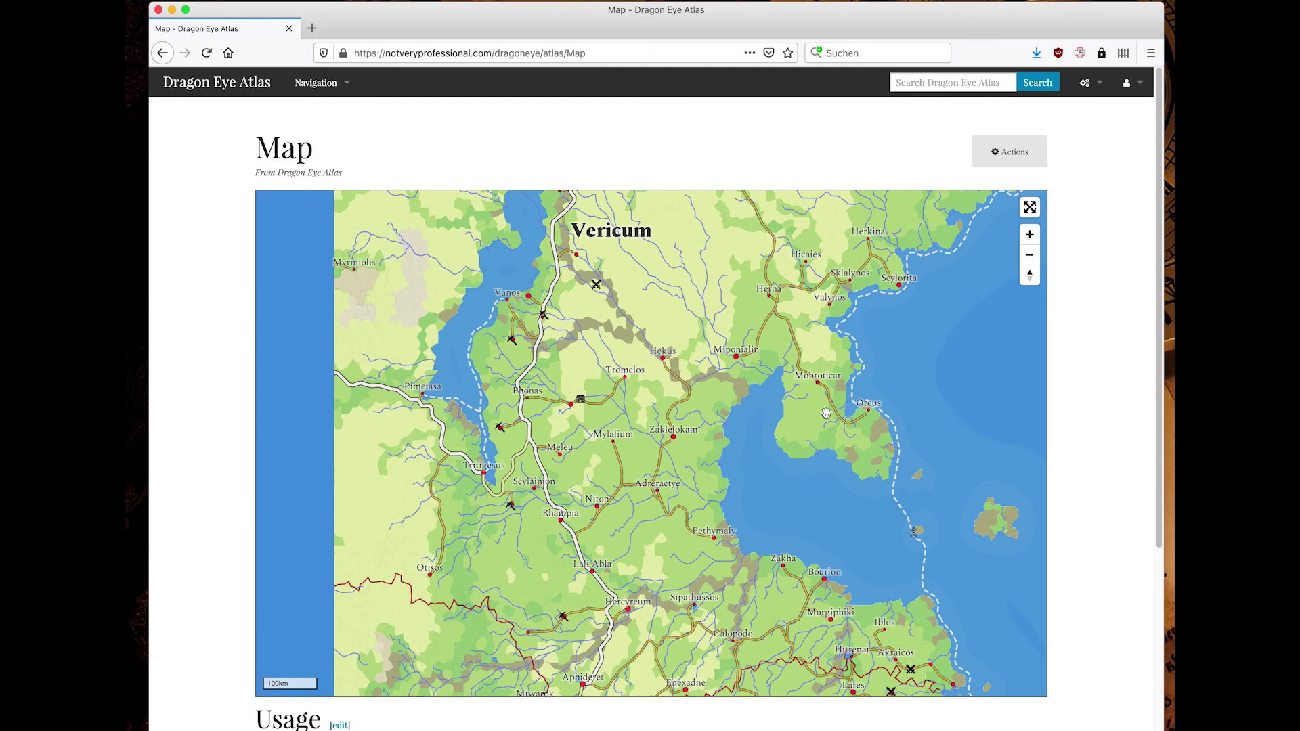
pyautogui.moveTo(674, 407)
pyautogui.mouseDown()
pyautogui.moveTo(633, 406)
pyautogui.moveTo(812, 421)
pyautogui.mouseUp()
pyautogui.scroll(3, 810, 419)
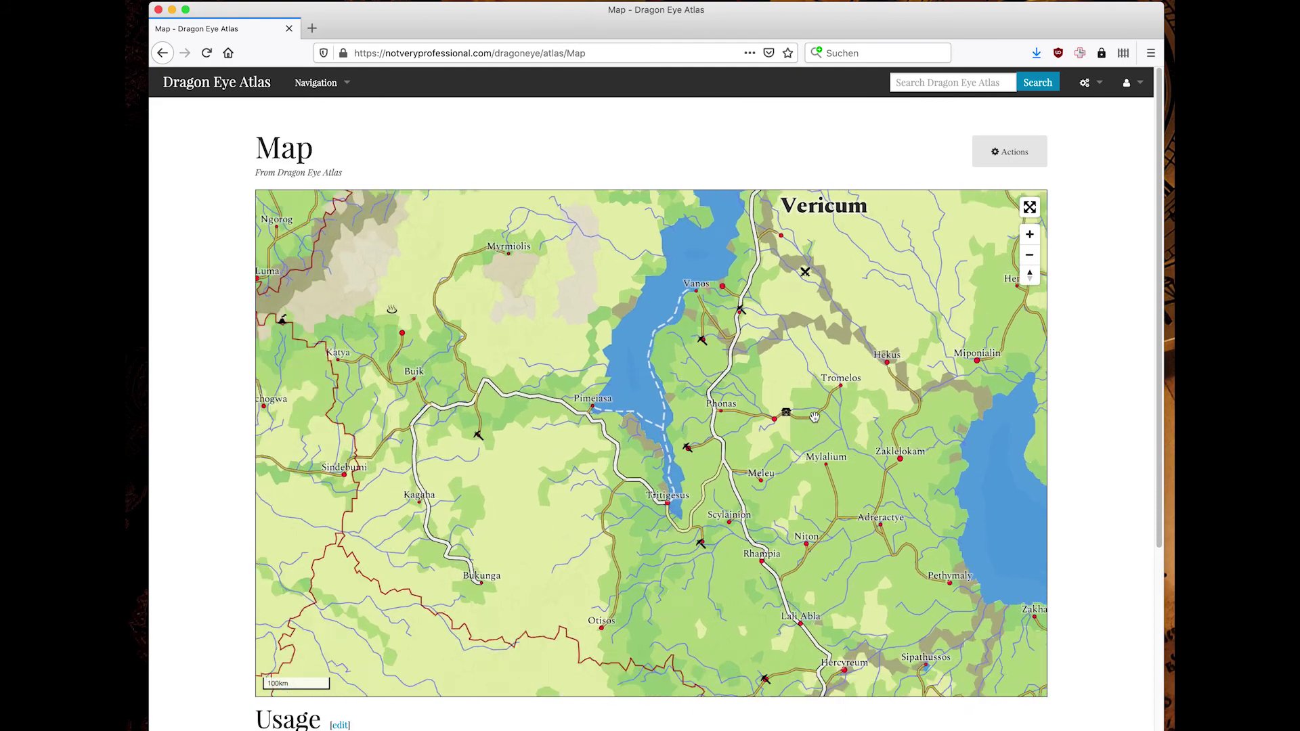
pyautogui.moveTo(603, 435); pyautogui.dragTo(778, 444)
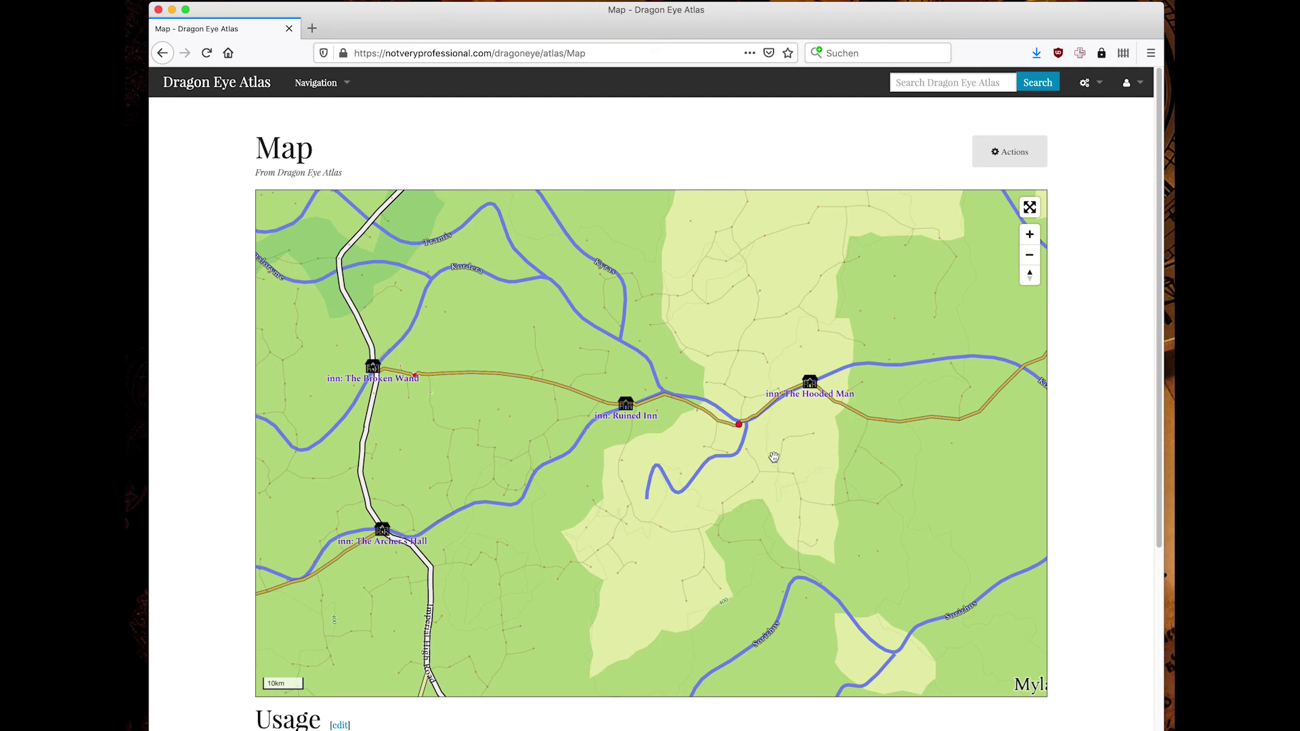
# Zoom in on the village of Pachia near Cymel and Hatorus at 300 m scale.
pyautogui.scroll(2, 774, 457)
pyautogui.moveTo(864, 345); pyautogui.dragTo(791, 615)
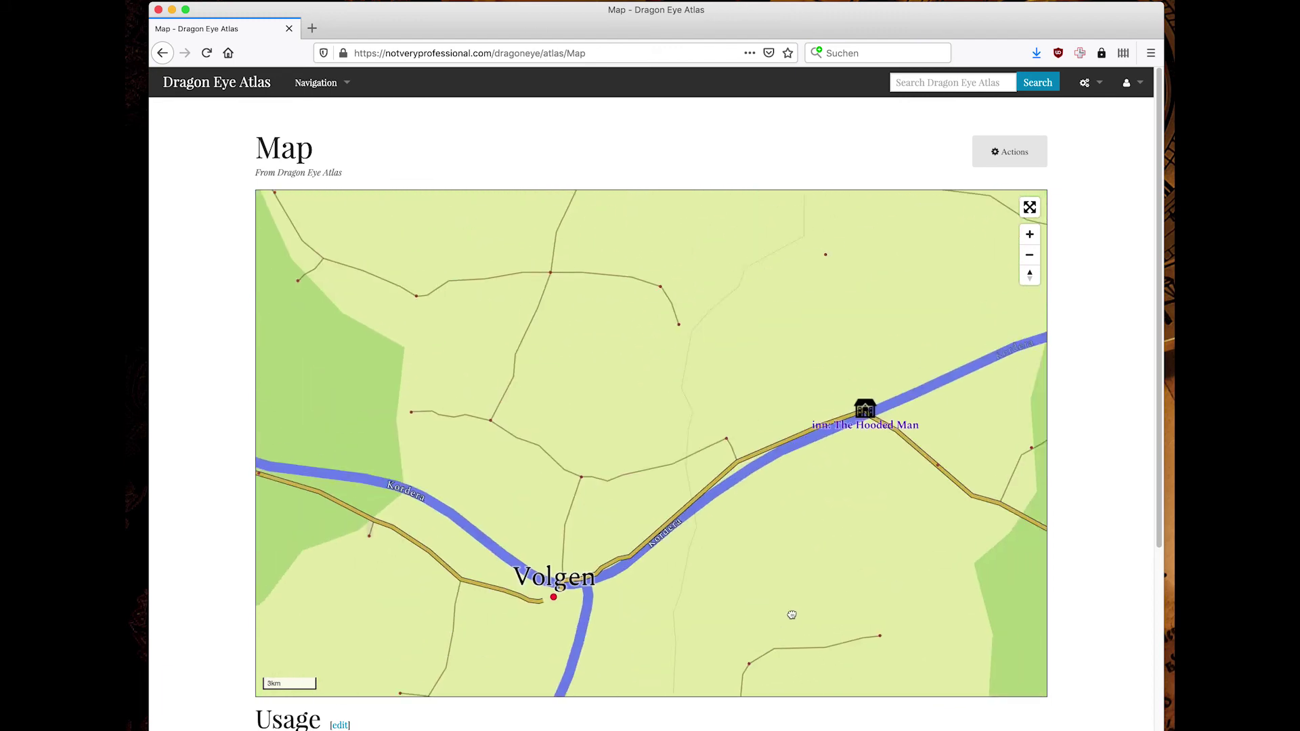
pyautogui.moveTo(688, 560); pyautogui.dragTo(927, 493)
pyautogui.scroll(1, 833, 349)
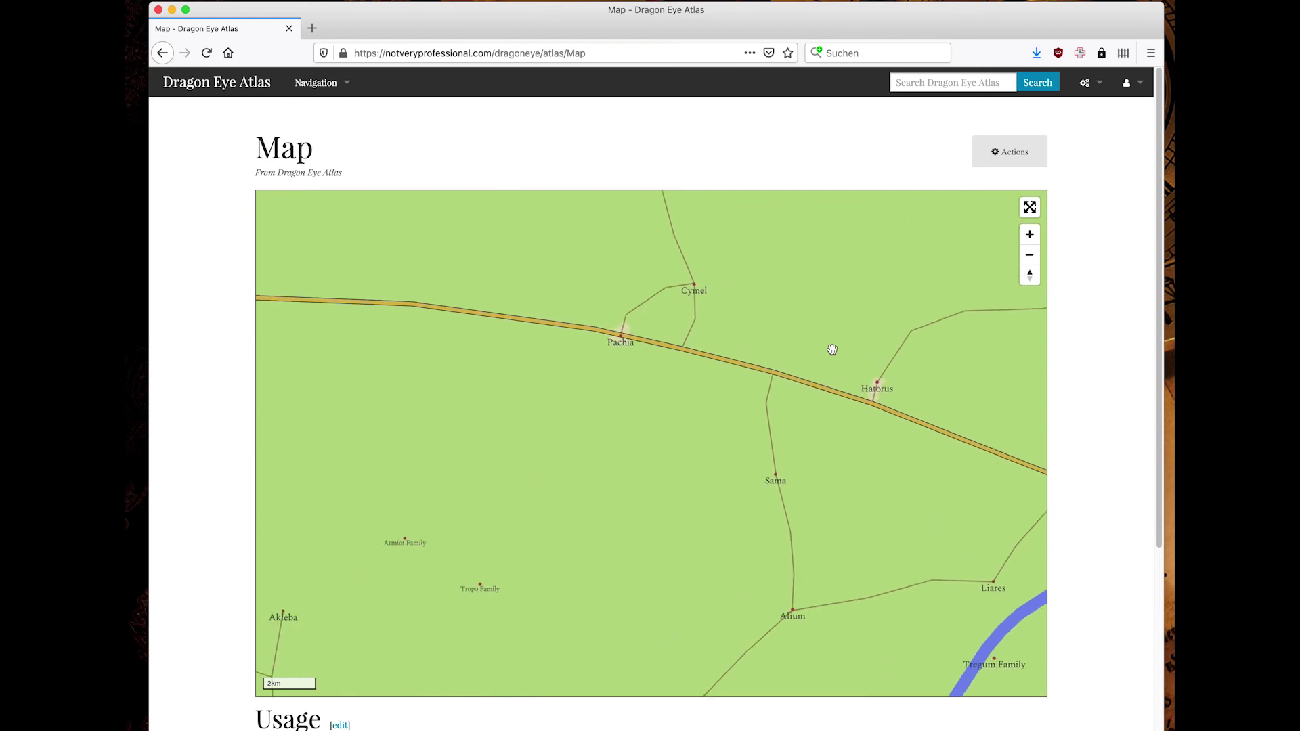
pyautogui.scroll(1, 832, 349)
pyautogui.moveTo(868, 395); pyautogui.dragTo(784, 386)
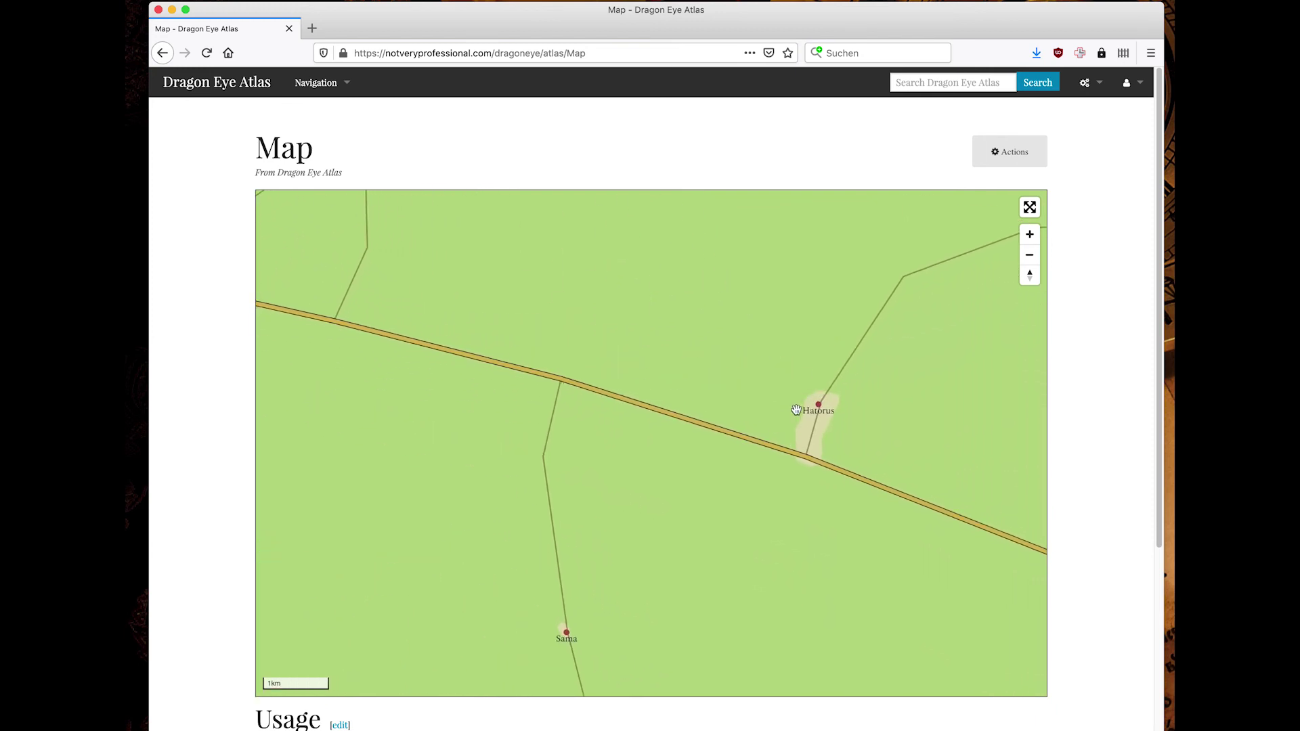
pyautogui.moveTo(673, 368); pyautogui.dragTo(871, 415)
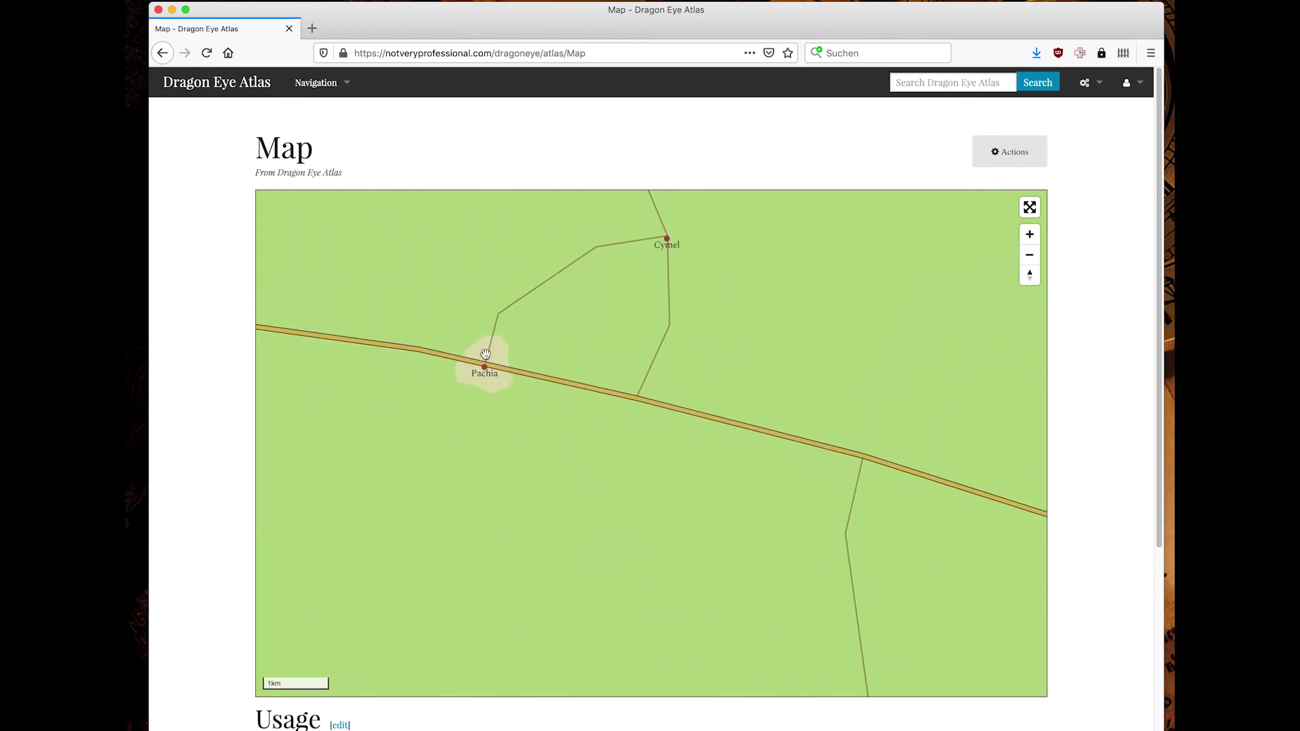
pyautogui.moveTo(598, 282); pyautogui.dragTo(601, 328)
pyautogui.scroll(2, 602, 331)
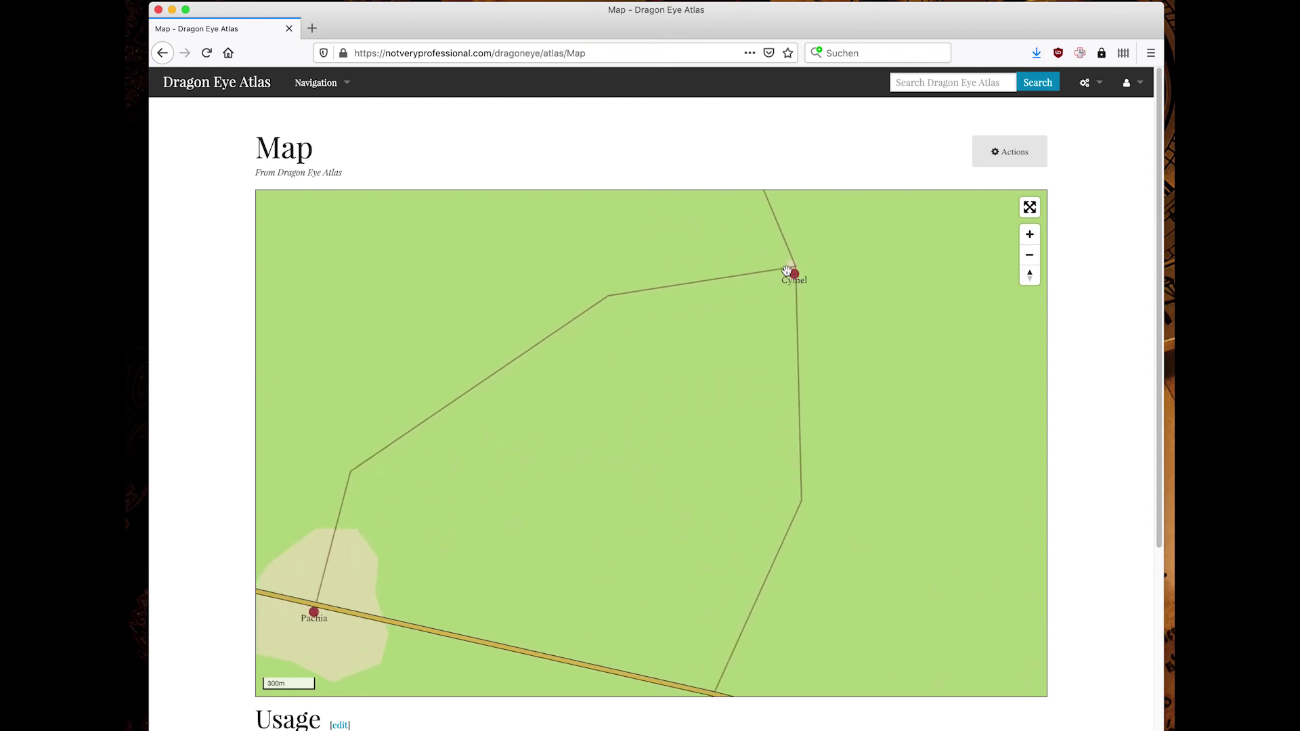
pyautogui.moveTo(593, 466); pyautogui.dragTo(844, 311)
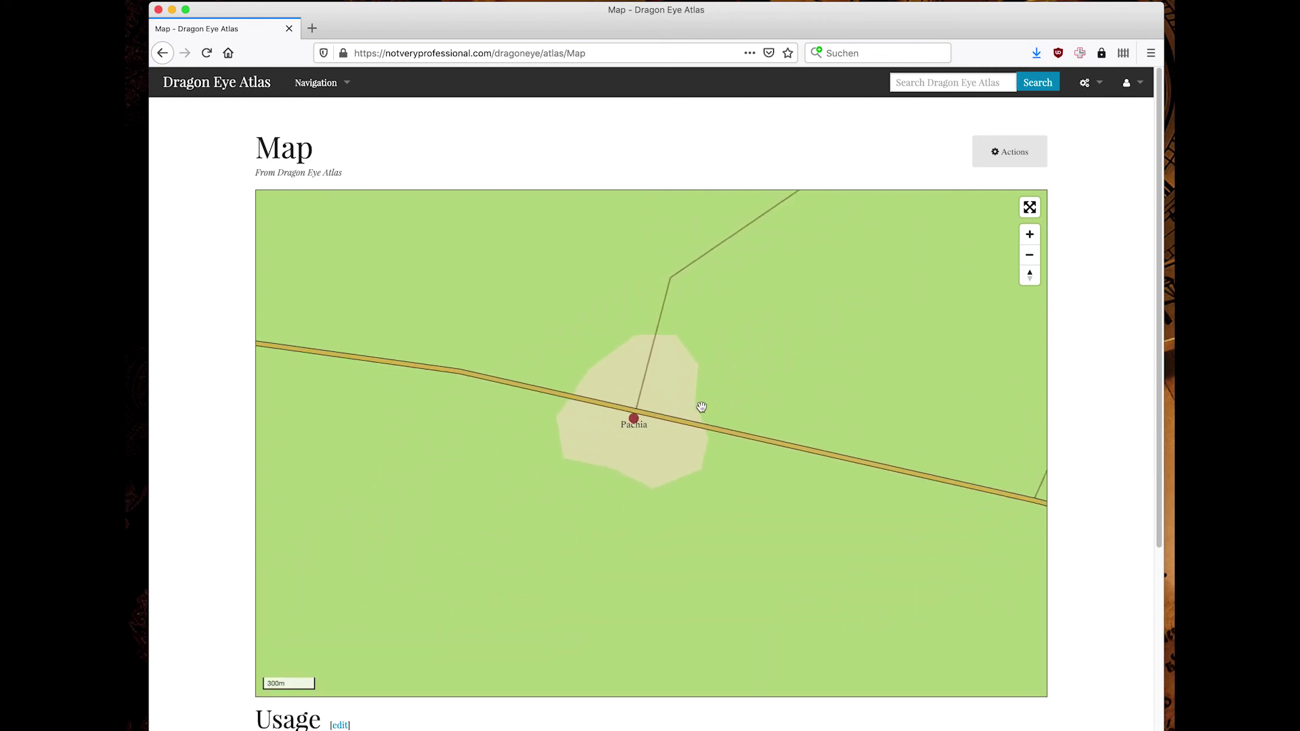
# Zoom out and pan past the lake and Kipten to the Ebronland mountains at 5 km.
pyautogui.scroll(-4, 701, 407)
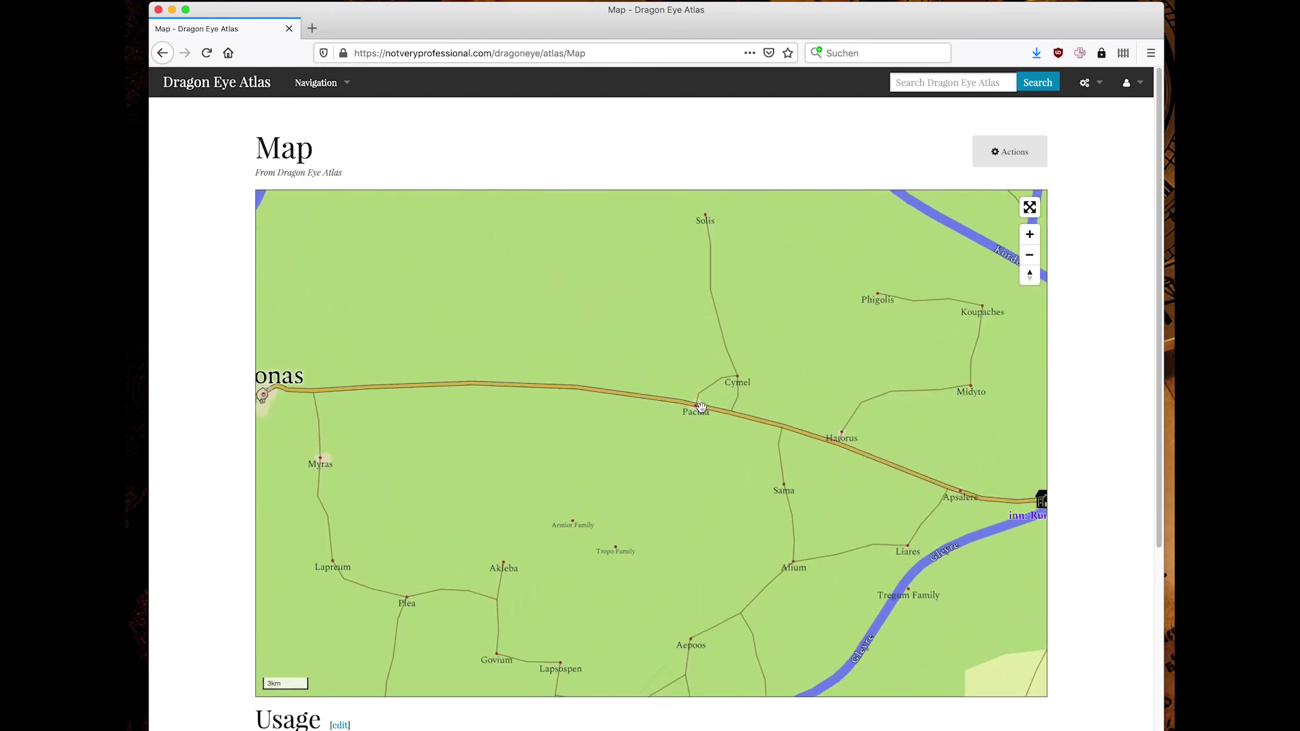
pyautogui.moveTo(661, 435); pyautogui.dragTo(911, 353)
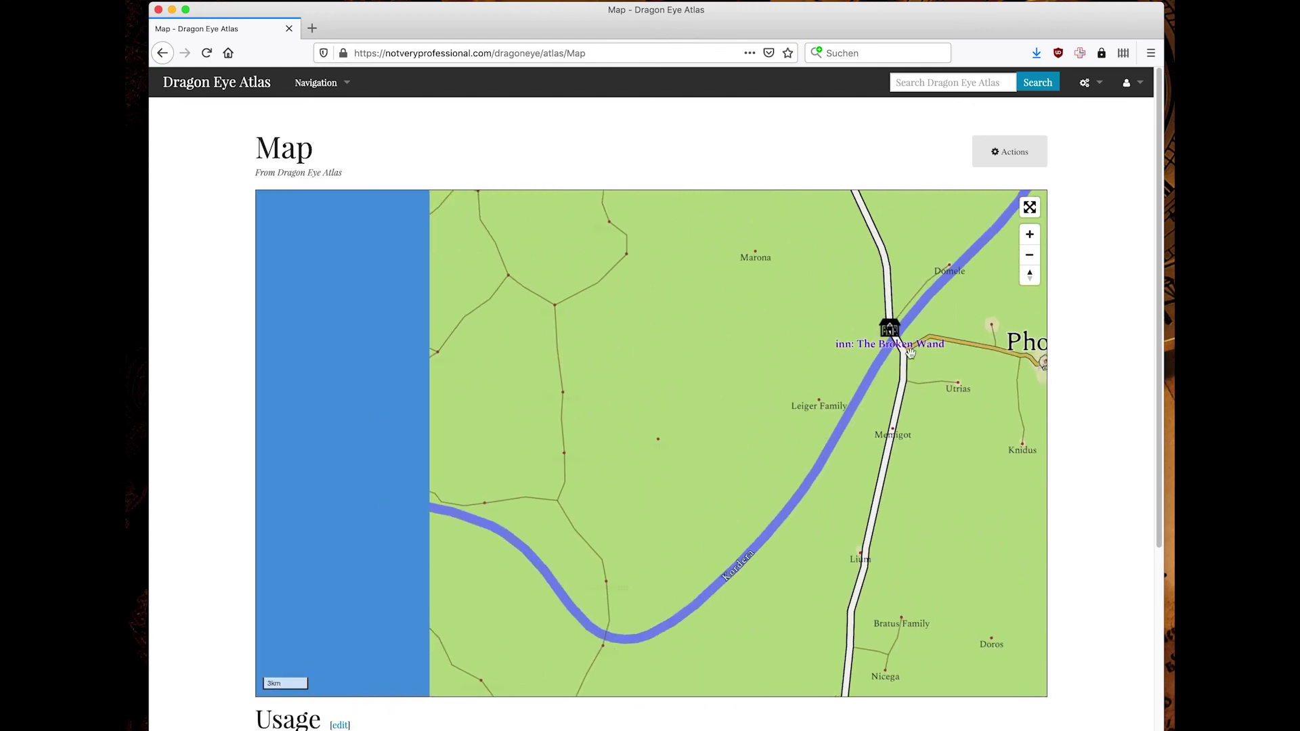
pyautogui.scroll(-5, 799, 348)
pyautogui.moveTo(713, 388); pyautogui.dragTo(769, 509)
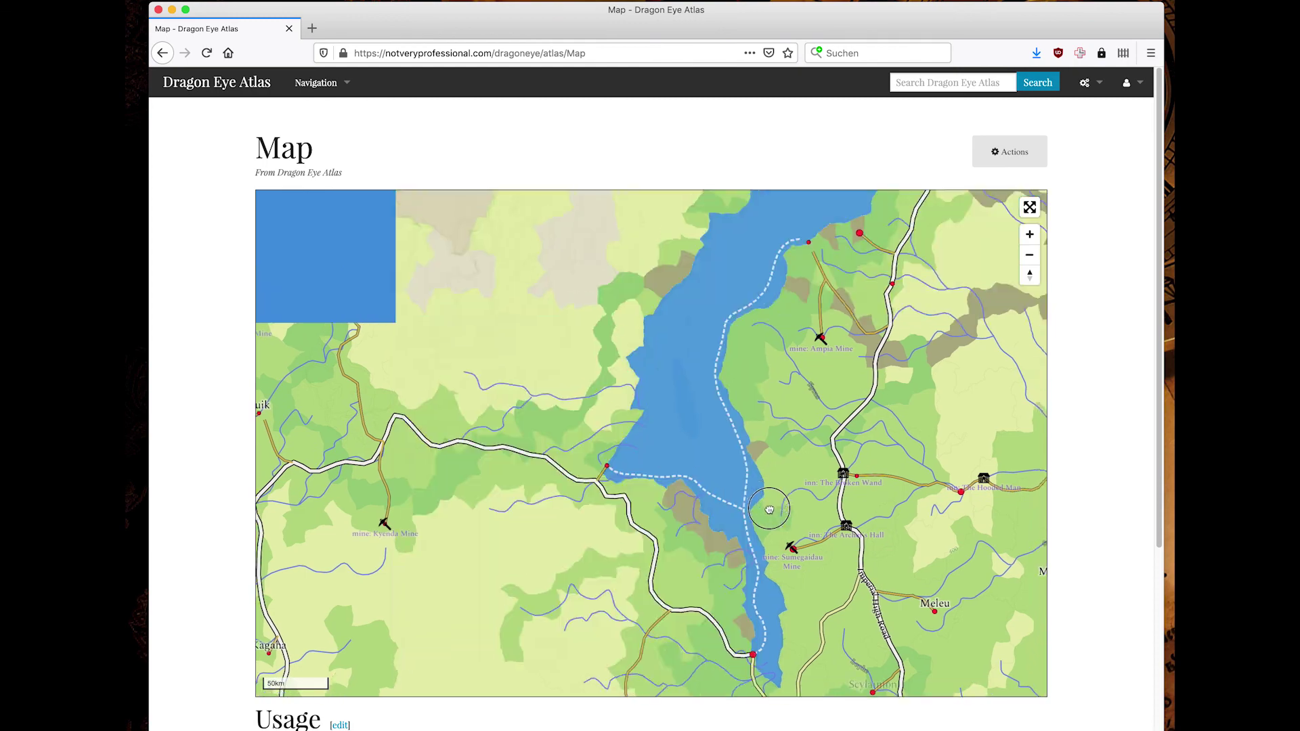
pyautogui.moveTo(702, 339); pyautogui.dragTo(749, 426)
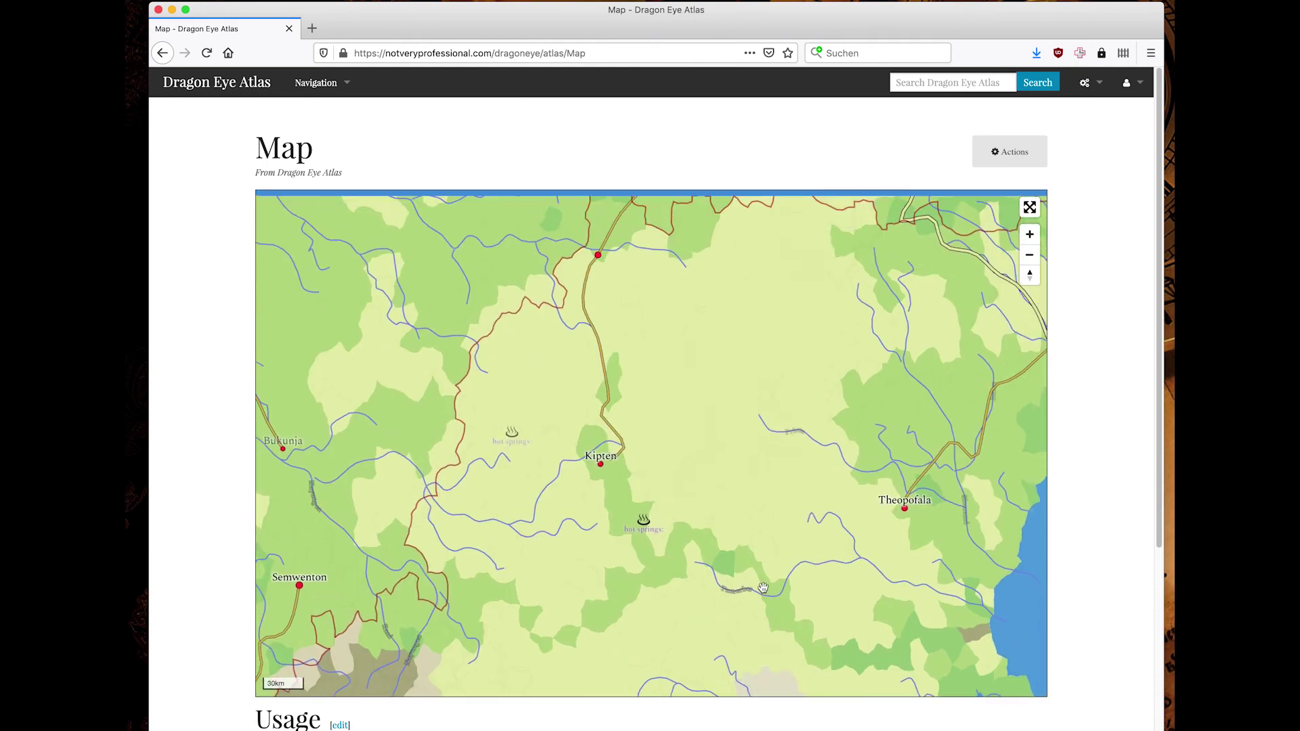
pyautogui.moveTo(763, 588); pyautogui.dragTo(729, 482)
pyautogui.scroll(3, 796, 434)
pyautogui.scroll(1, 729, 481)
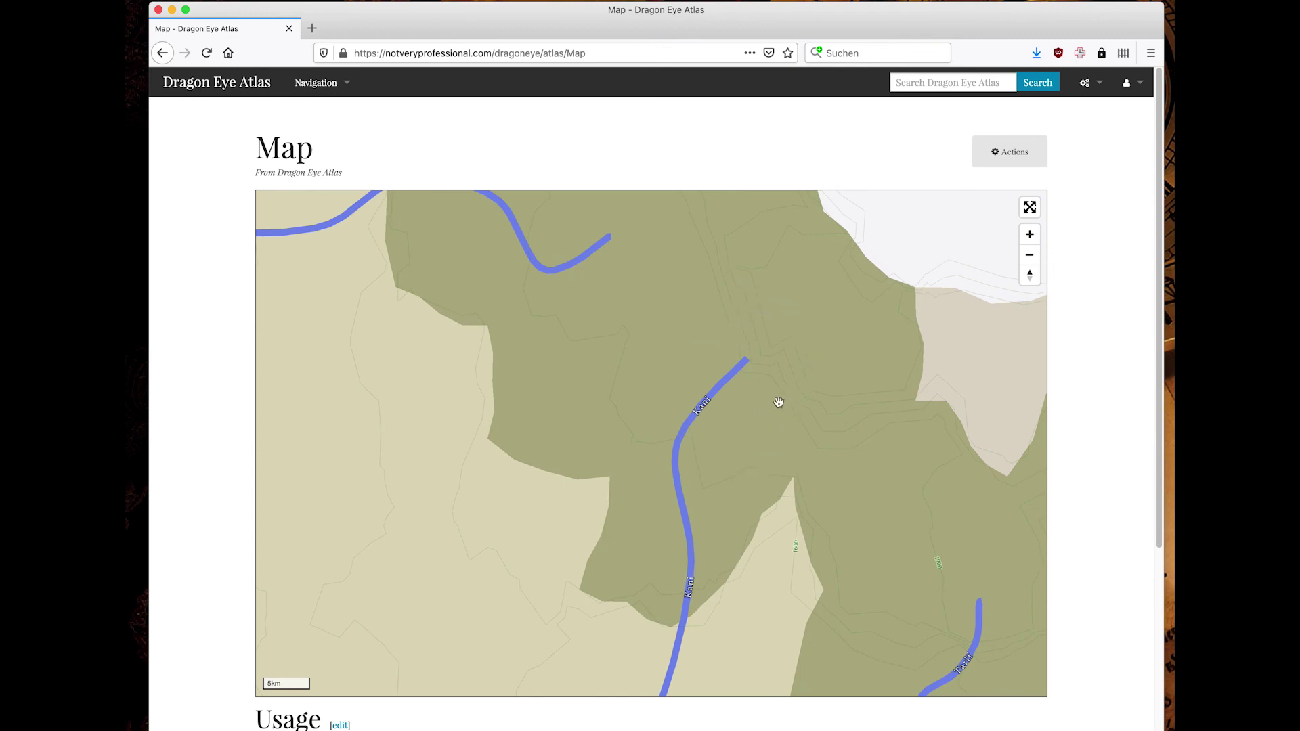
# Pan past the Ruined Inn, The Broken Wand and the Kordera river to centre on Phonas.
pyautogui.scroll(-5, 810, 412)
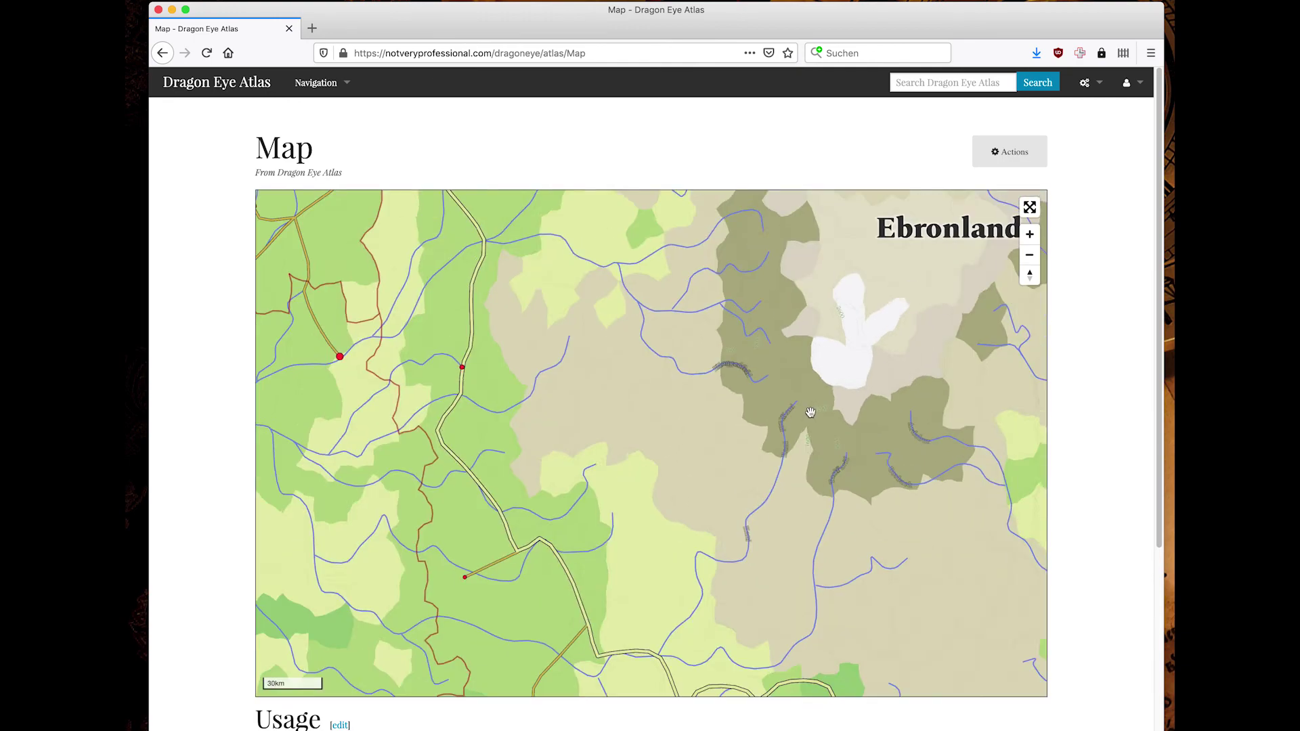
pyautogui.scroll(1, 884, 434)
pyautogui.moveTo(884, 434); pyautogui.dragTo(626, 247)
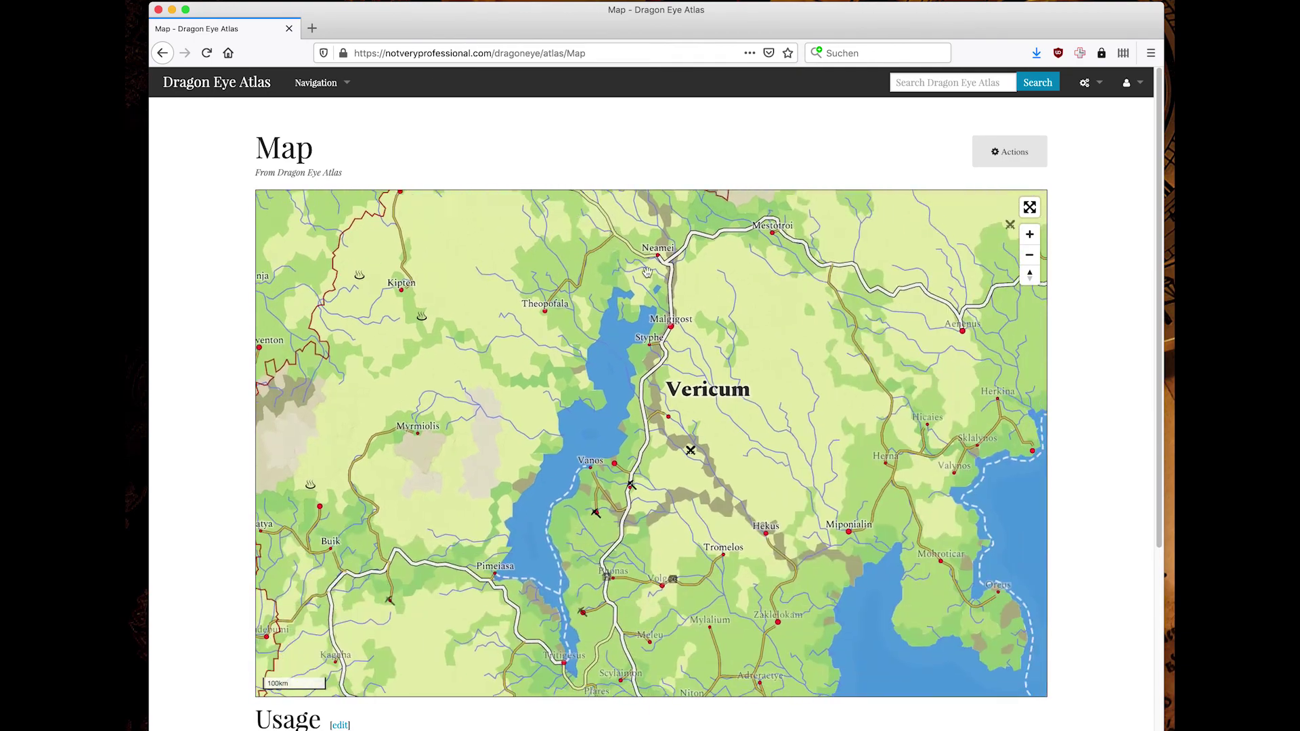
pyautogui.scroll(3, 729, 409)
pyautogui.scroll(3, 715, 464)
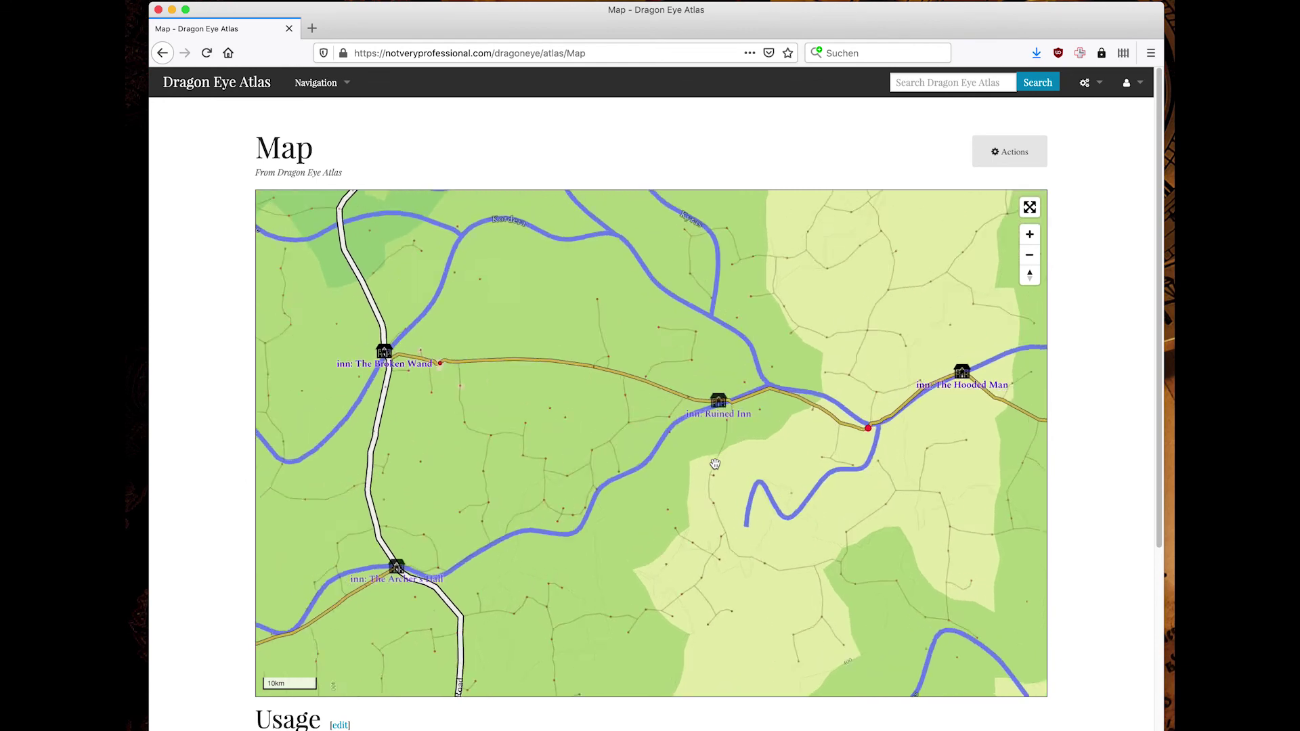
pyautogui.moveTo(609, 385); pyautogui.dragTo(844, 391)
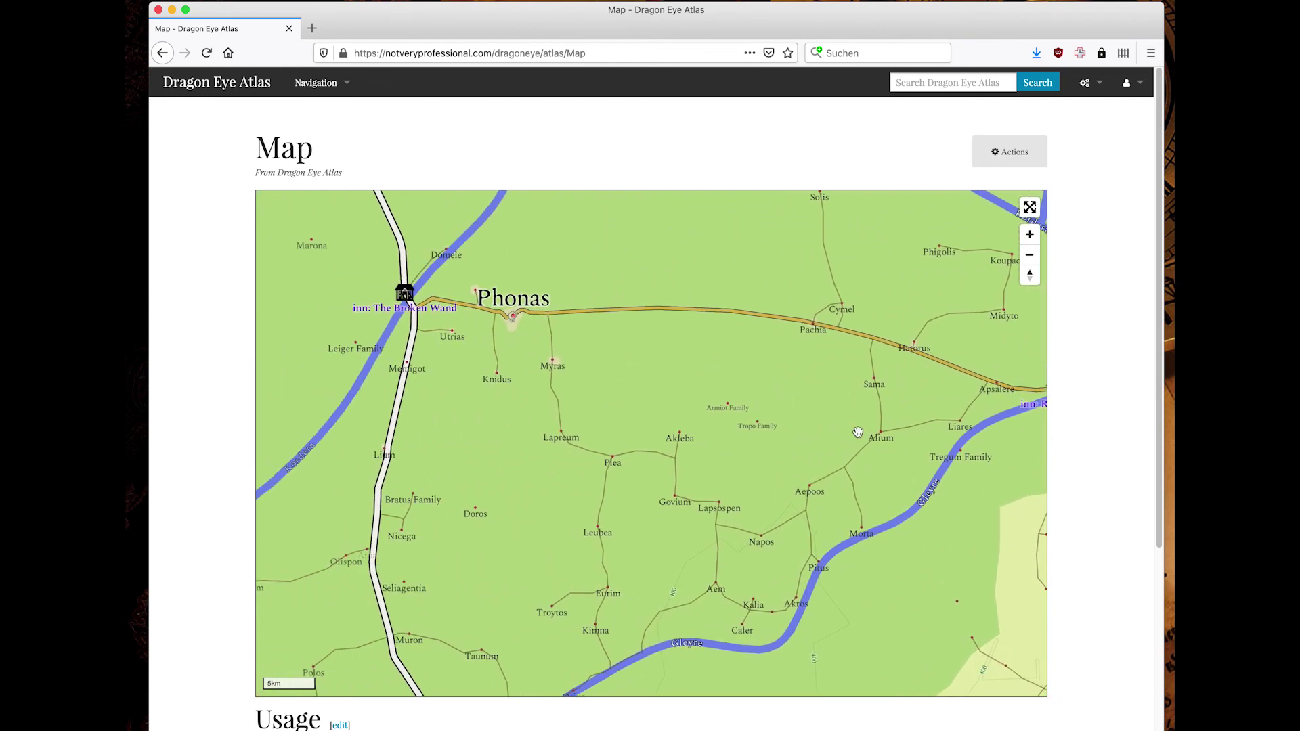
pyautogui.moveTo(726, 508); pyautogui.dragTo(849, 473)
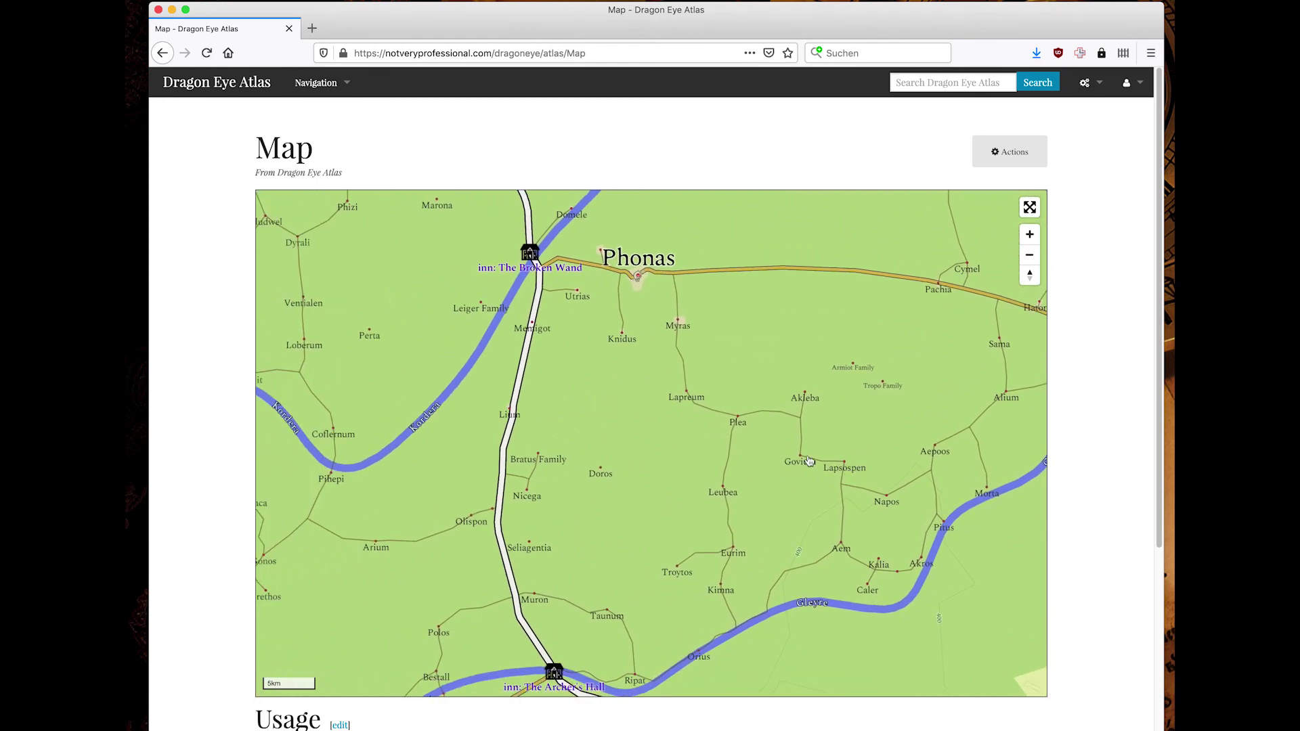
pyautogui.moveTo(698, 493); pyautogui.dragTo(851, 471)
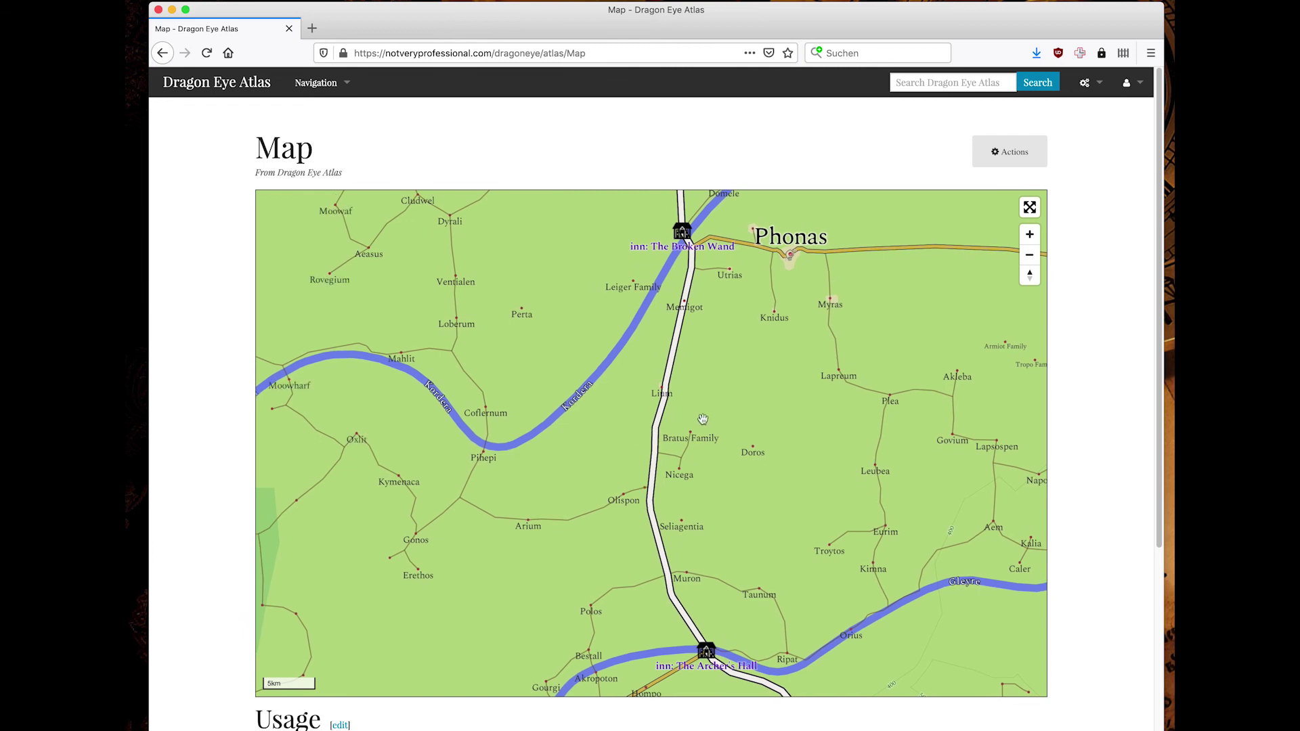
pyautogui.moveTo(658, 434); pyautogui.dragTo(769, 450)
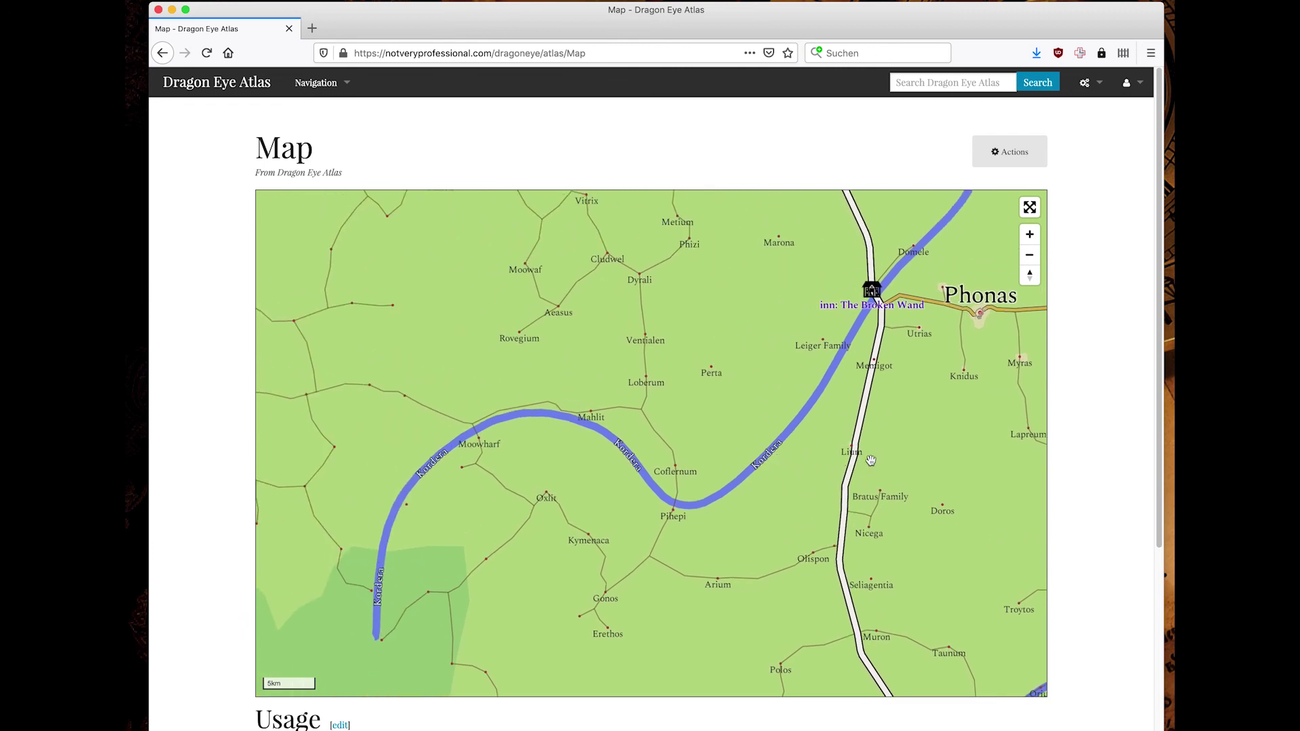
pyautogui.moveTo(871, 461); pyautogui.dragTo(755, 427)
pyautogui.moveTo(896, 444); pyautogui.dragTo(711, 438)
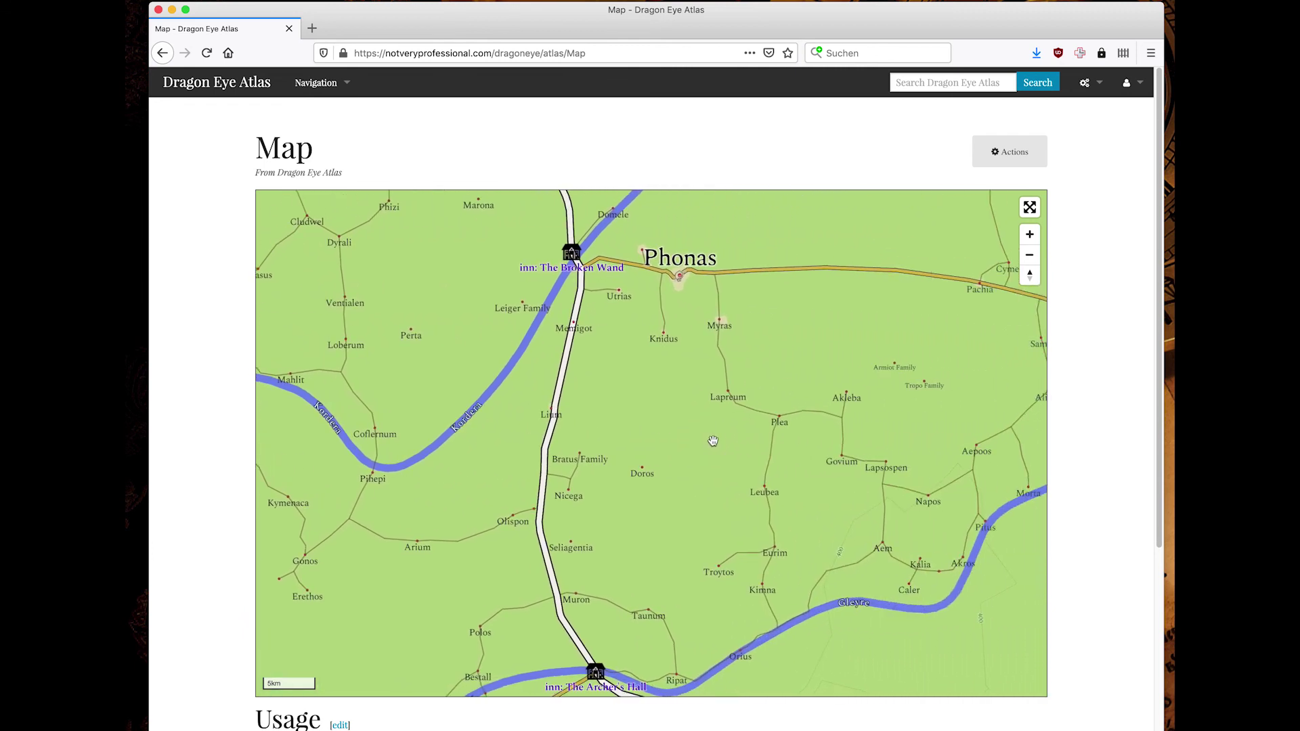
# View Phonas close up at 1 km, zoom out to 3 km, then return to the Main Page.
pyautogui.scroll(3, 682, 278)
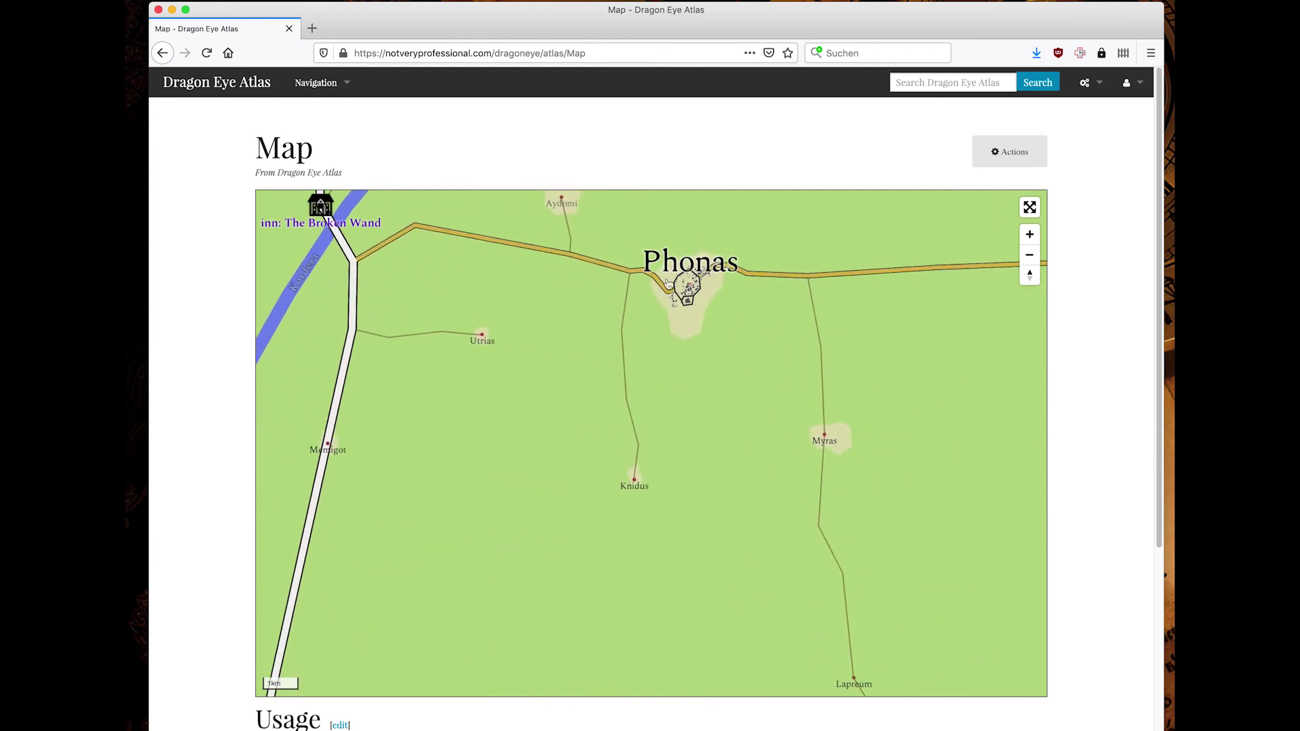
pyautogui.moveTo(682, 278); pyautogui.dragTo(602, 381)
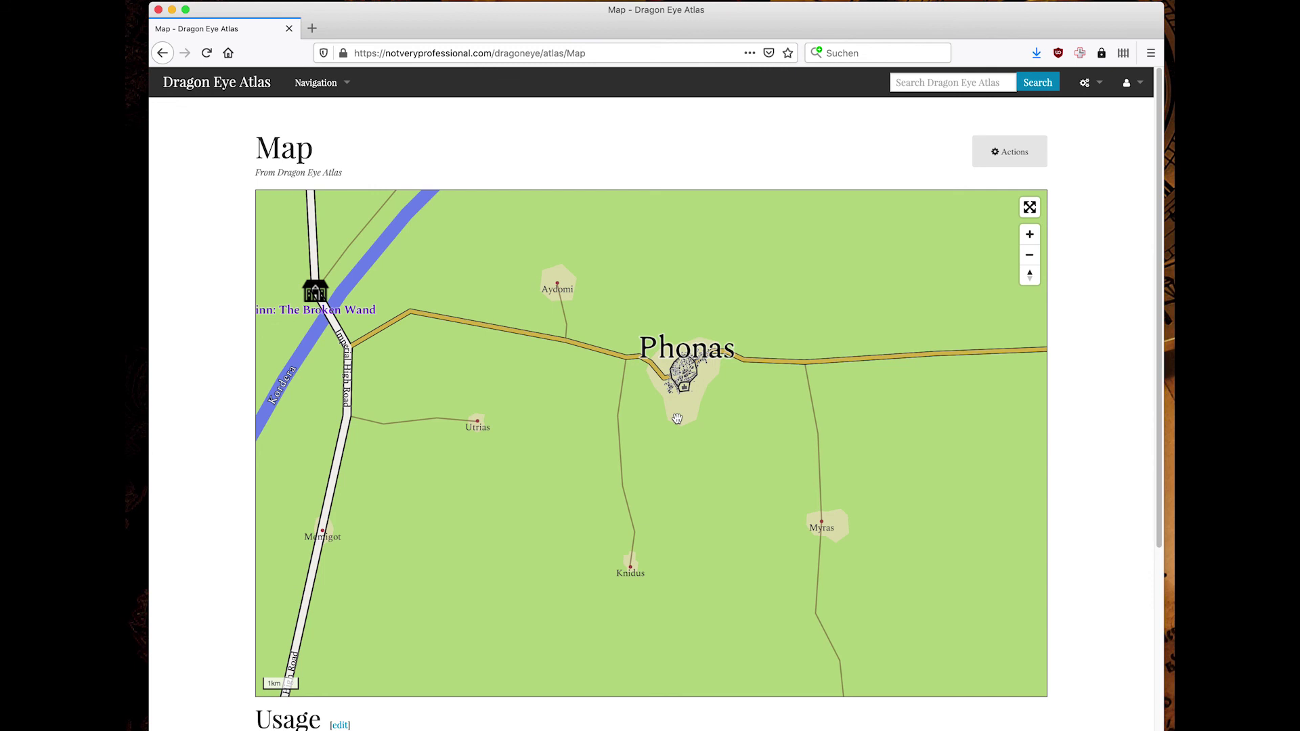
pyautogui.scroll(-5, 677, 418)
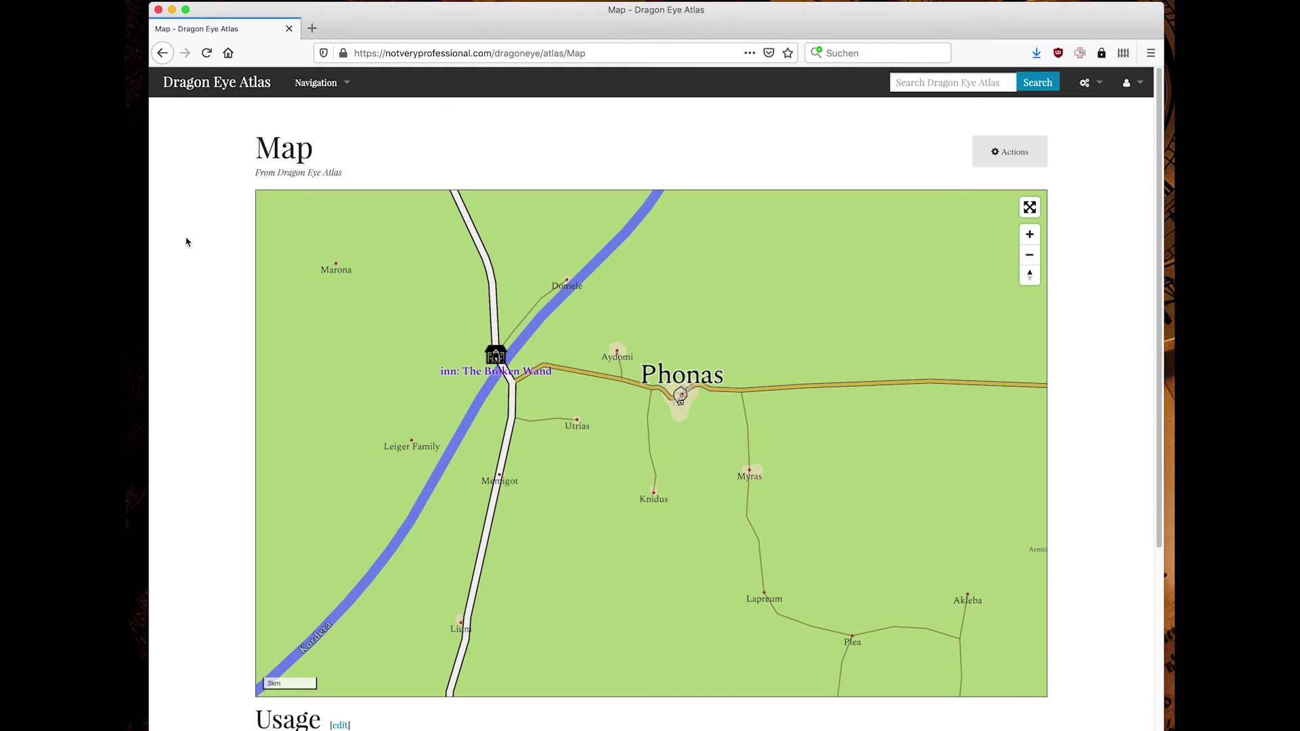
pyautogui.click(188, 84)
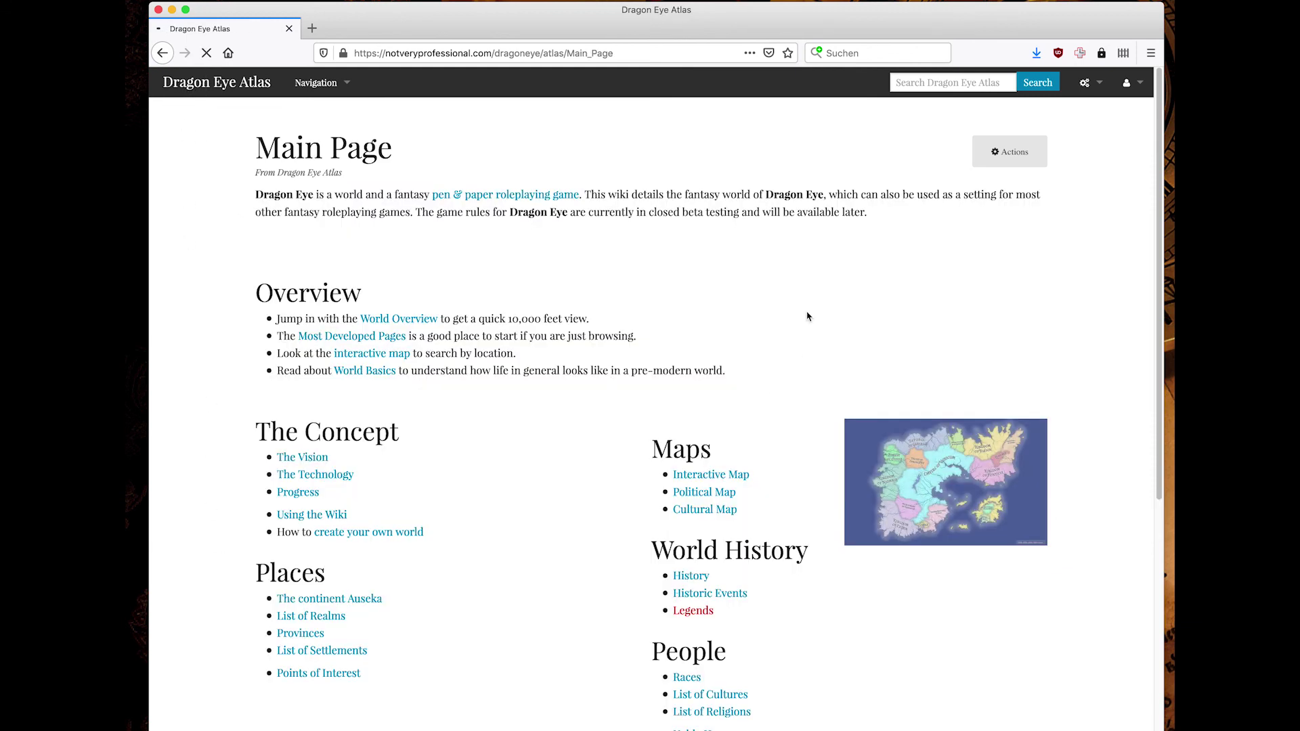